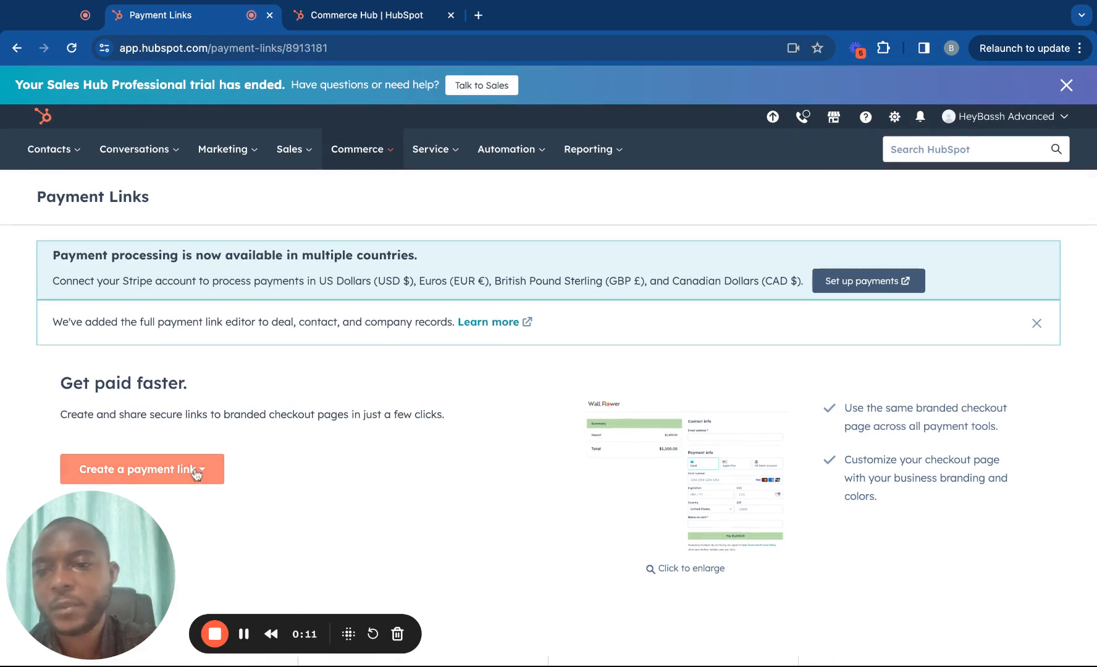
Step: Start creating a new payment link from blank
{"action": "left_click", "coordinate": [191, 470]}
{"action": "scroll", "coordinate": [228, 476], "scroll_direction": "down", "scroll_amount": 2}
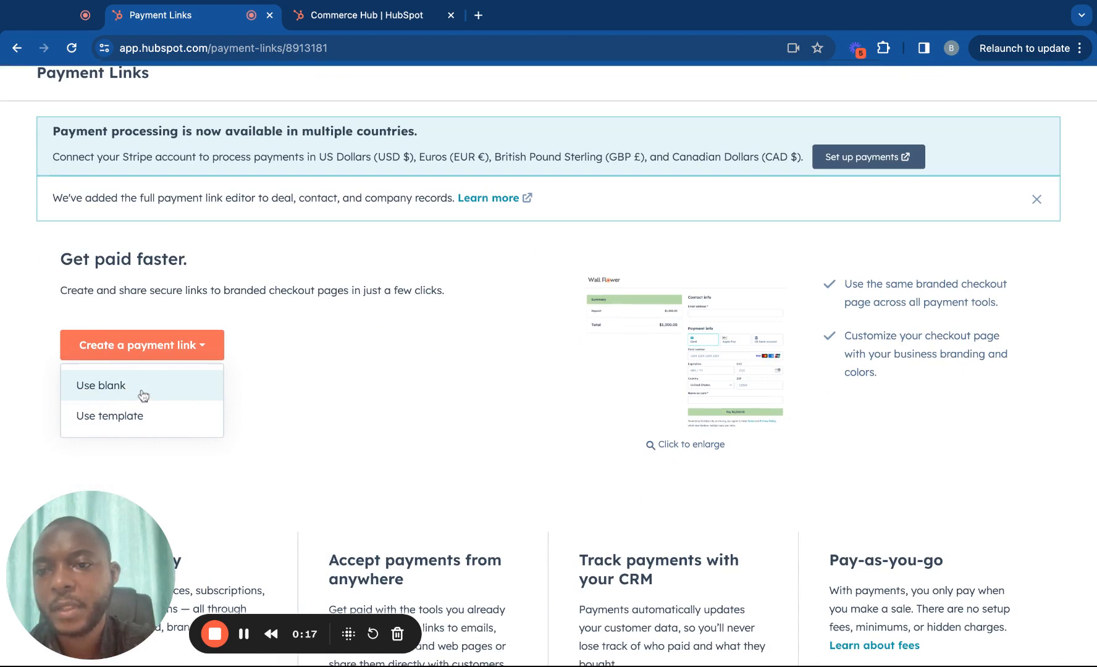
{"action": "left_click", "coordinate": [144, 389]}
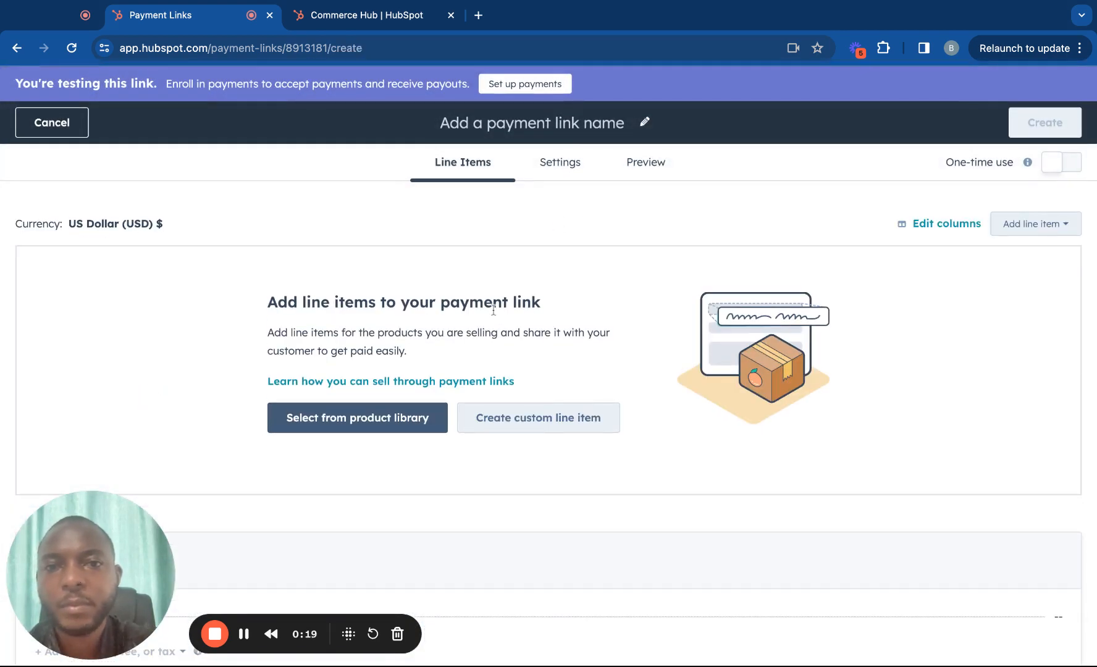
Step: Name the payment link "iPhone 15 Pro"
{"action": "left_click", "coordinate": [490, 122]}
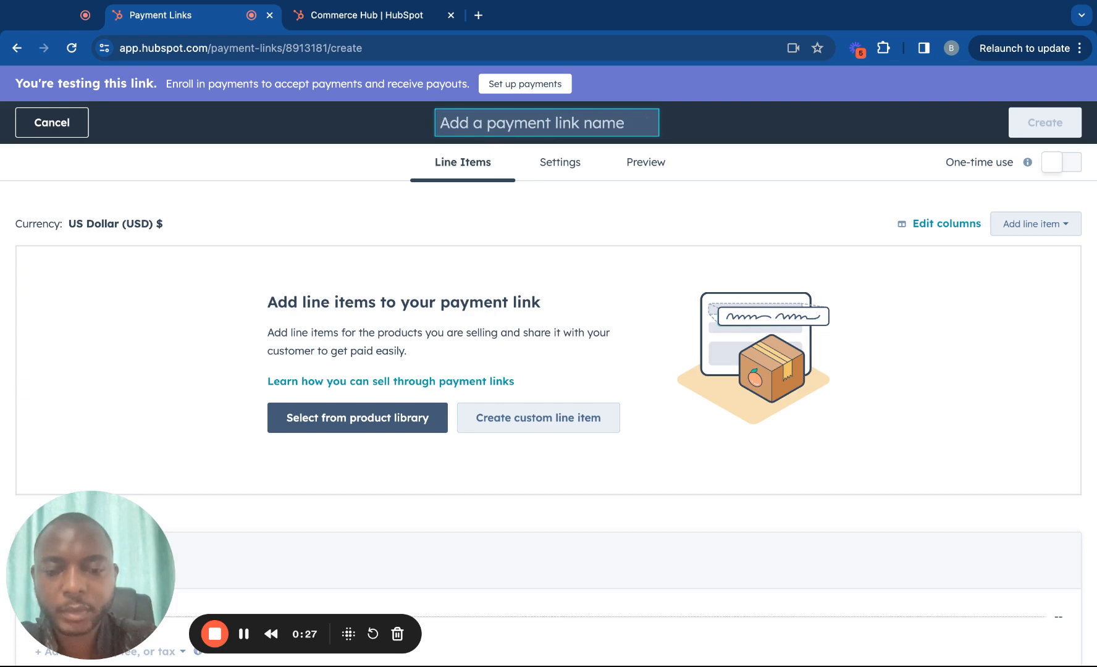
{"action": "type", "text": "MacB"}
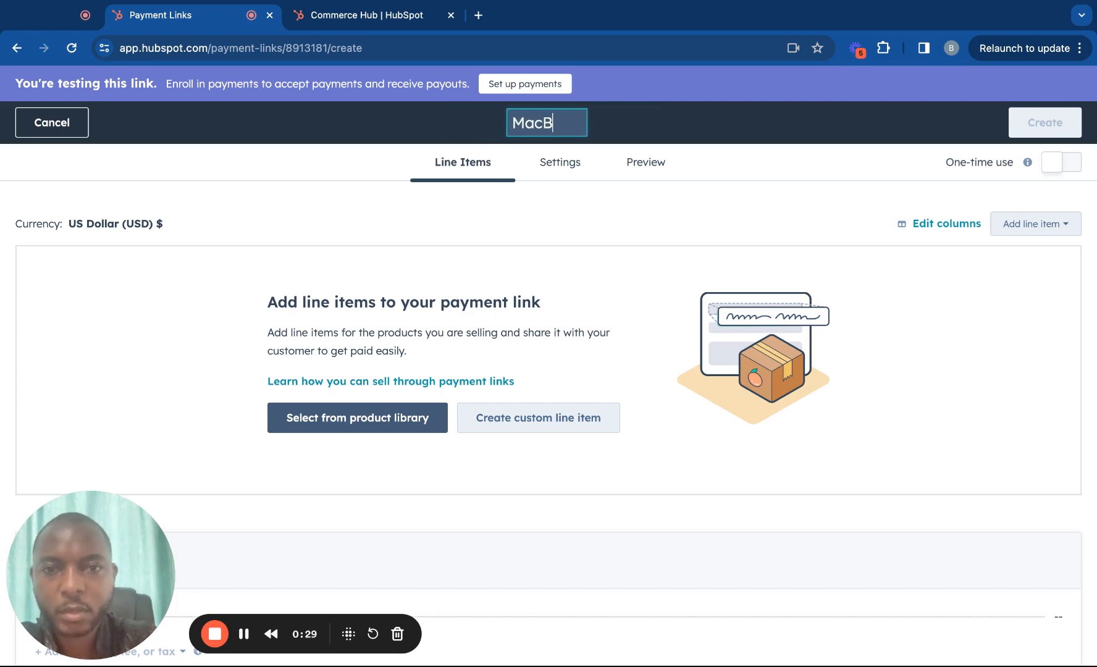
{"action": "type", "text": "ook Air"}
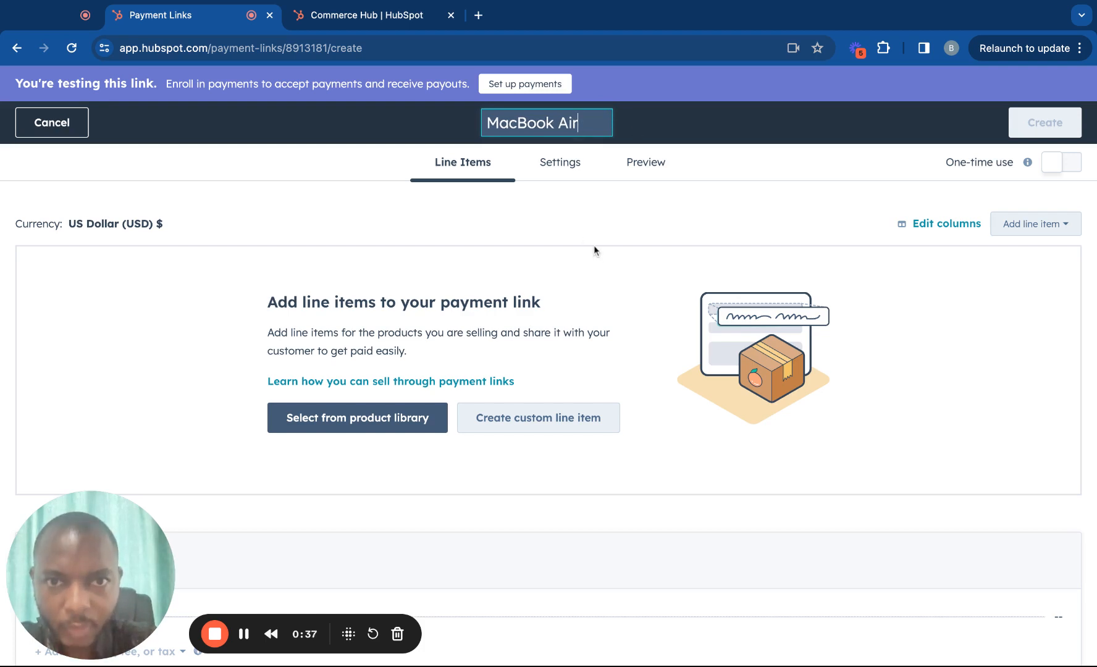
{"action": "key", "text": "super+a"}
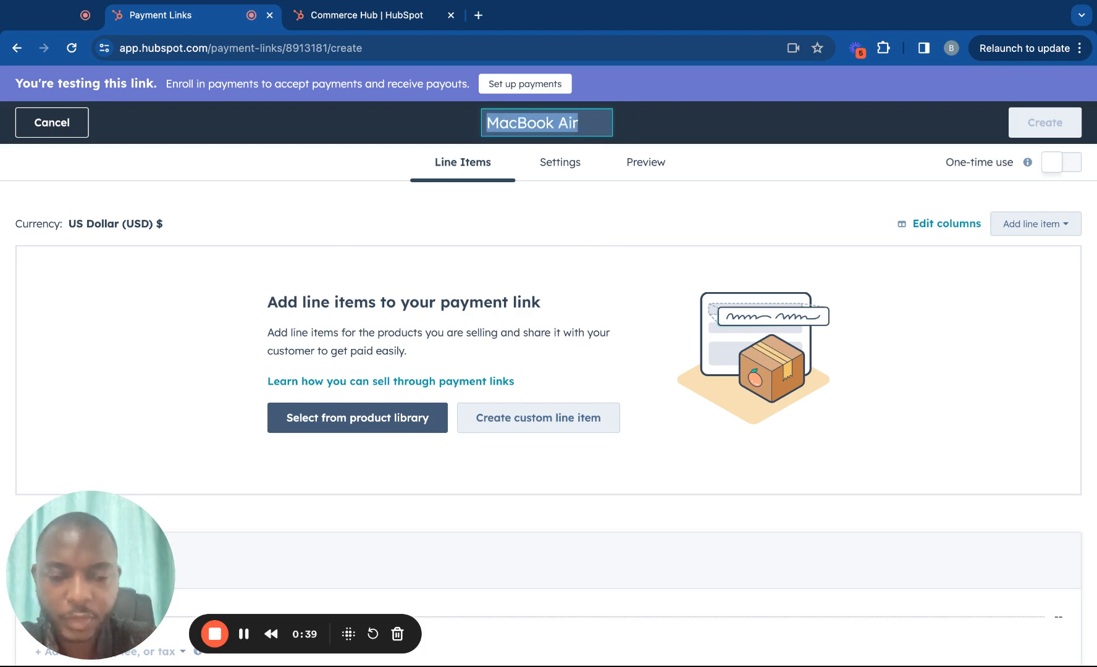
{"action": "type", "text": "iPhone "}
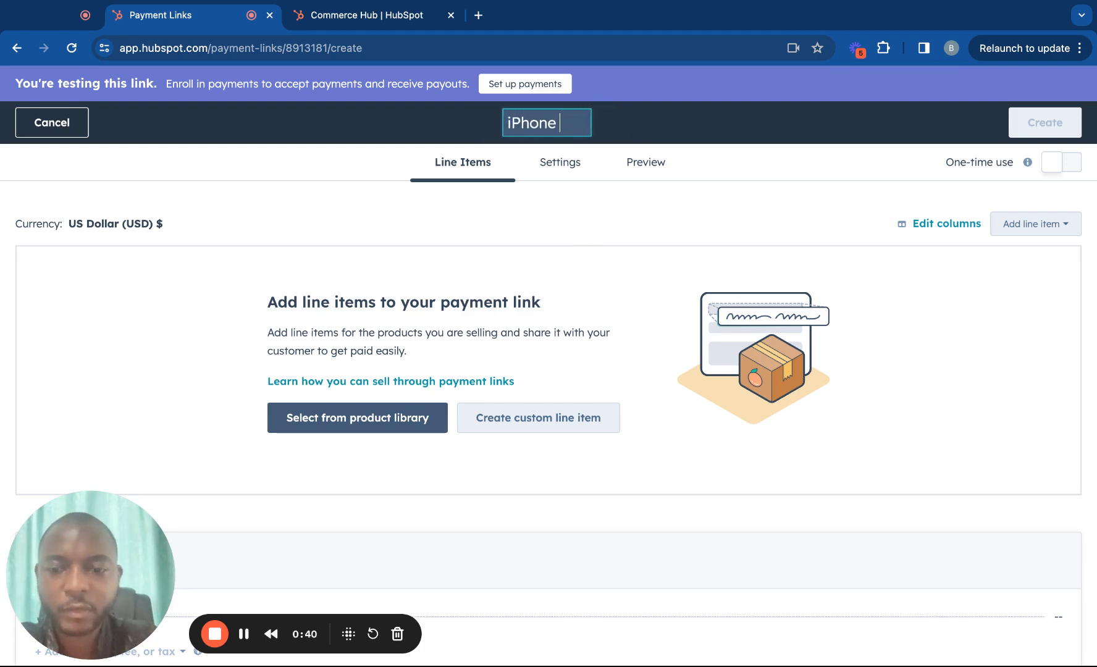
{"action": "type", "text": "15 Pro"}
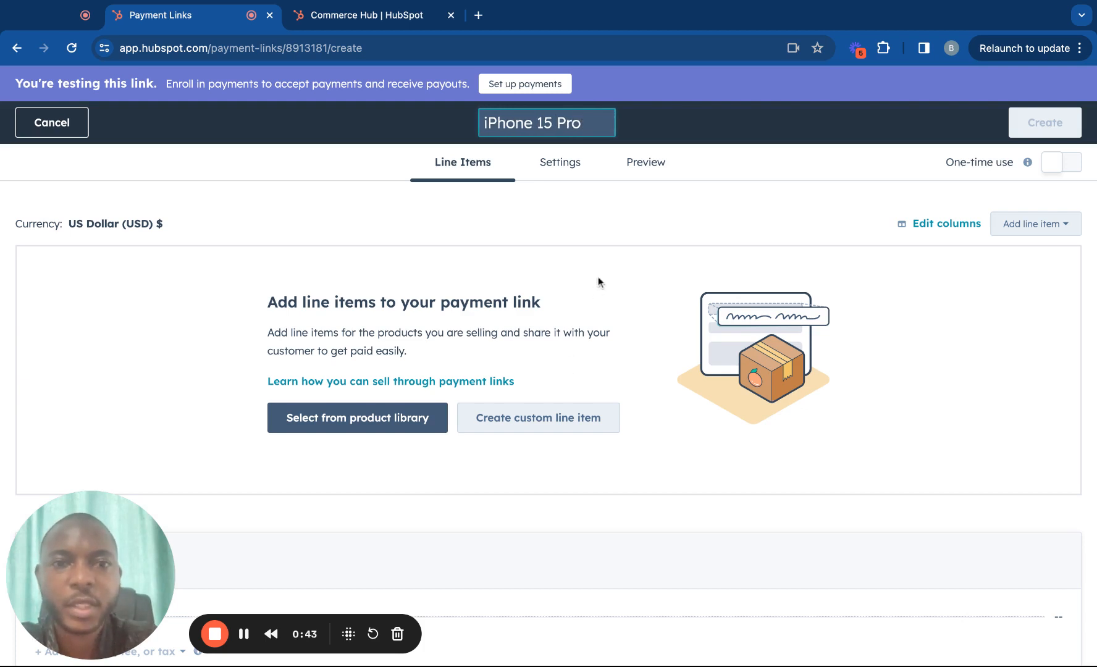
{"action": "left_click", "coordinate": [602, 244]}
Step: From the payment link's product library selection, start a new product and name it "iPhone 15 Pro"
{"action": "scroll", "coordinate": [517, 257], "scroll_direction": "down", "scroll_amount": 2}
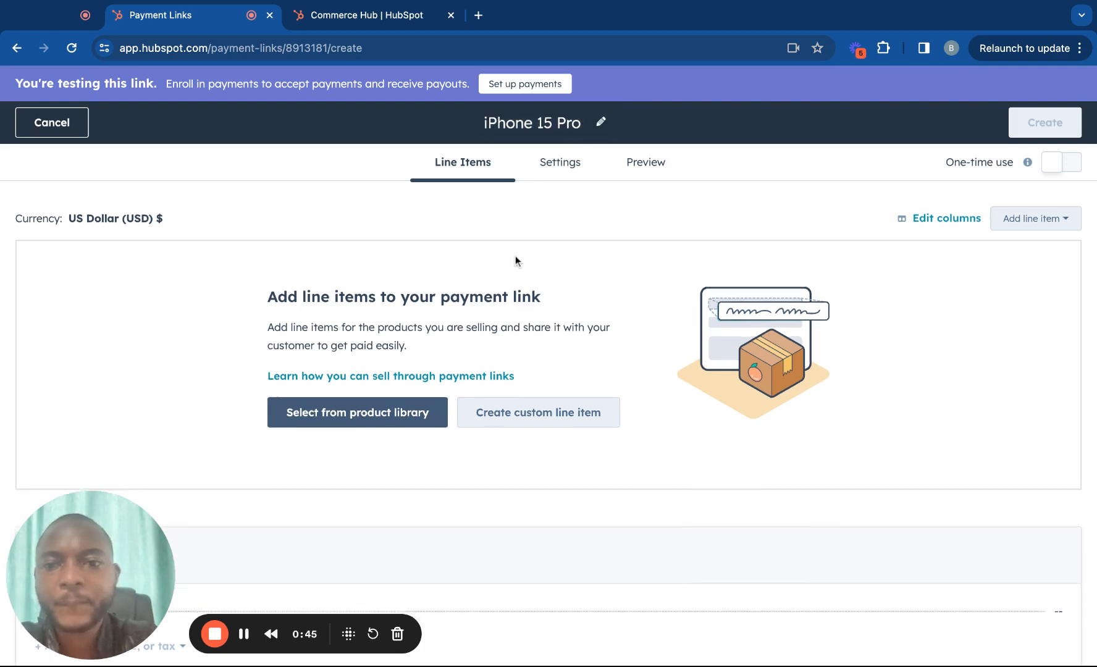
{"action": "scroll", "coordinate": [516, 258], "scroll_direction": "up", "scroll_amount": 2}
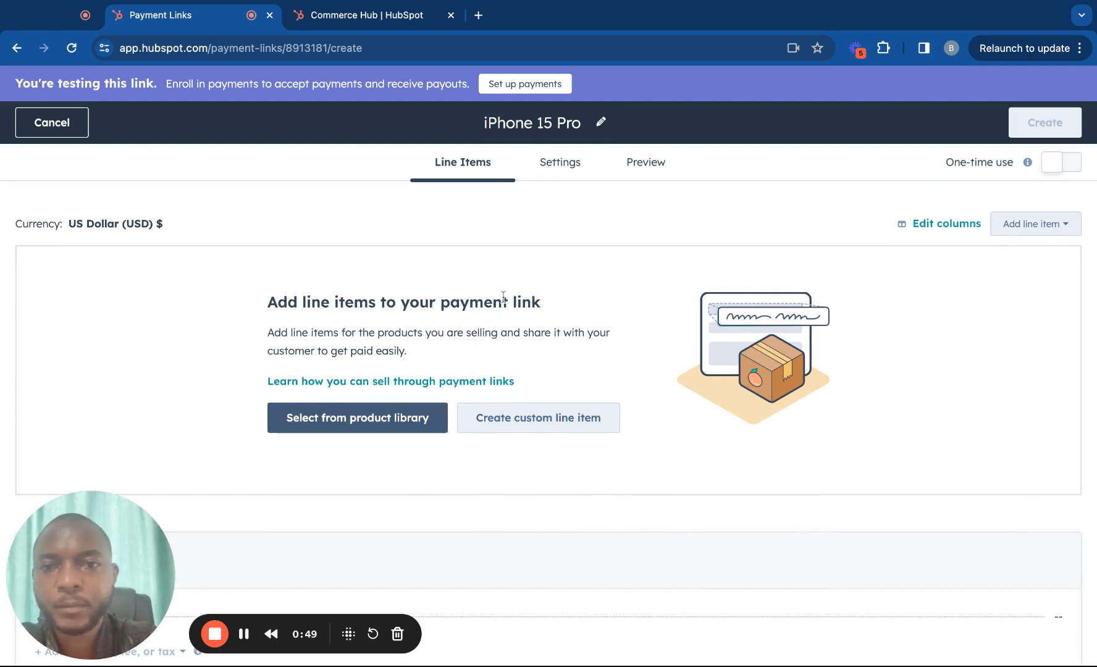
{"action": "scroll", "coordinate": [509, 260], "scroll_direction": "down", "scroll_amount": 1}
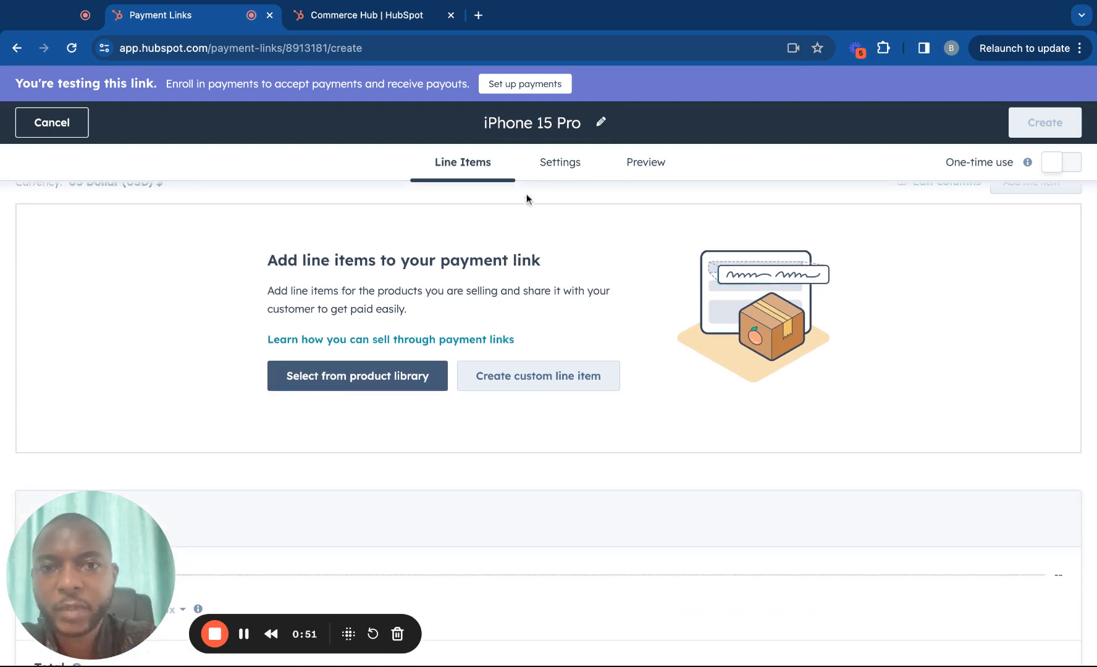
{"action": "scroll", "coordinate": [503, 317], "scroll_direction": "up", "scroll_amount": 1}
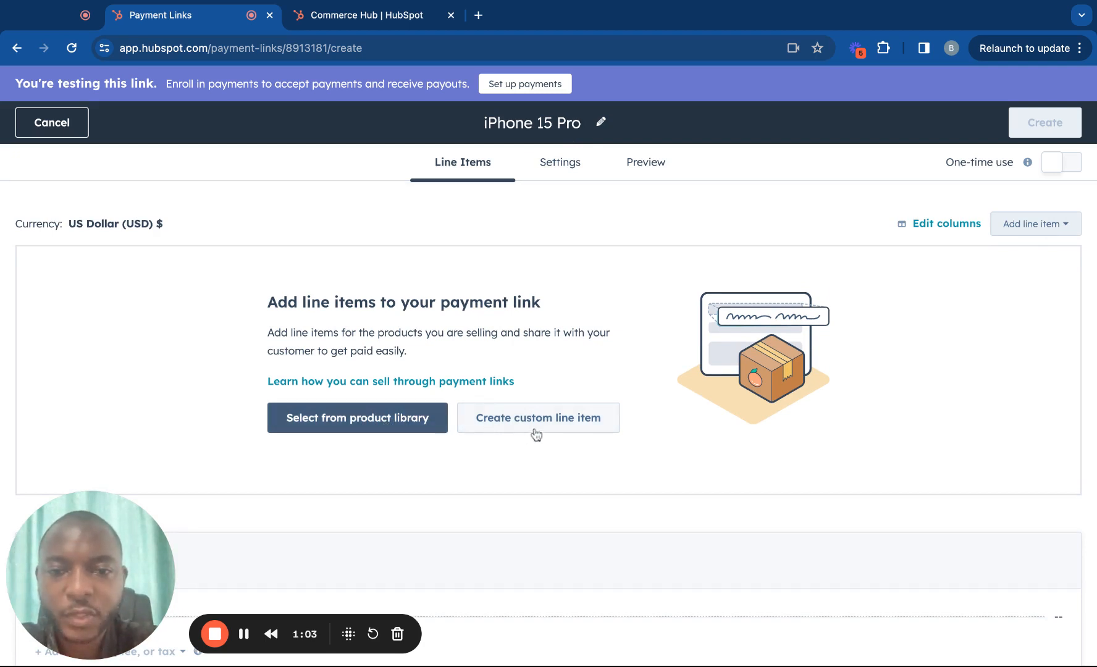
{"action": "left_click", "coordinate": [391, 418]}
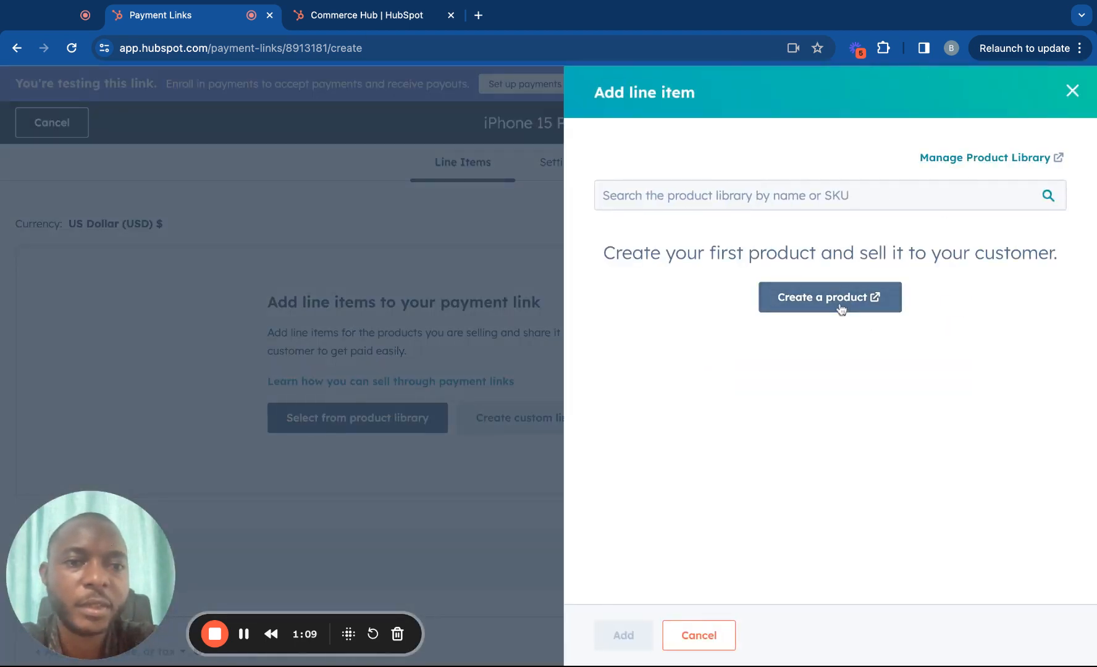
{"action": "left_click", "coordinate": [841, 299]}
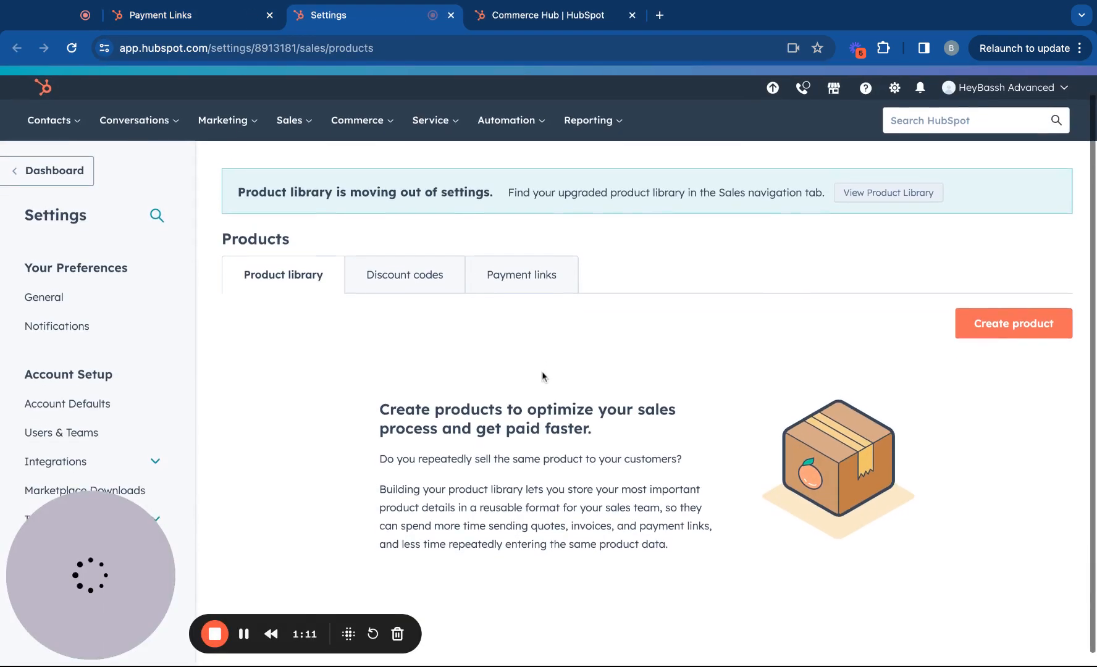
{"action": "scroll", "coordinate": [541, 376], "scroll_direction": "down", "scroll_amount": 1}
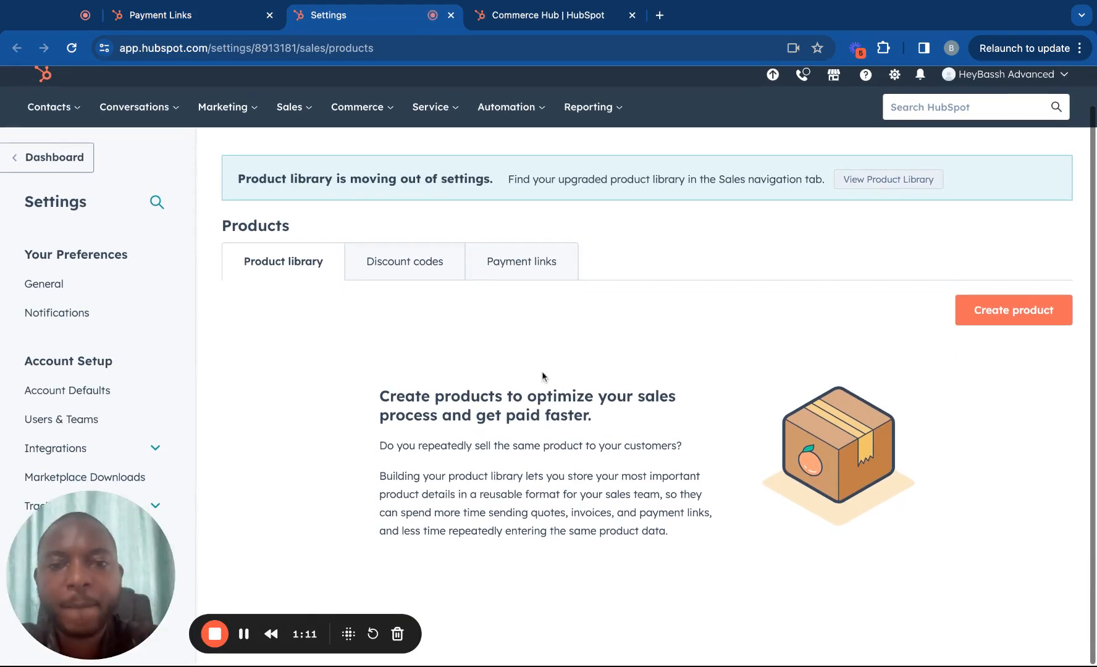
{"action": "left_click", "coordinate": [987, 314]}
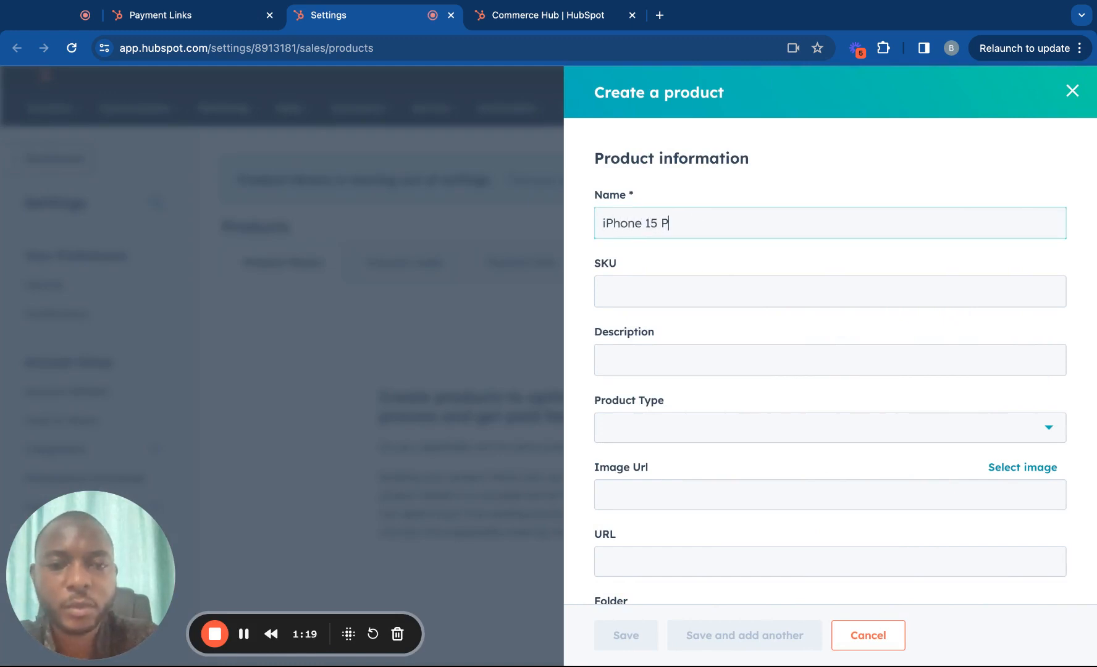
Step: Examine the new product form's information, price and billing fields
{"action": "scroll", "coordinate": [695, 316], "scroll_direction": "down", "scroll_amount": 5}
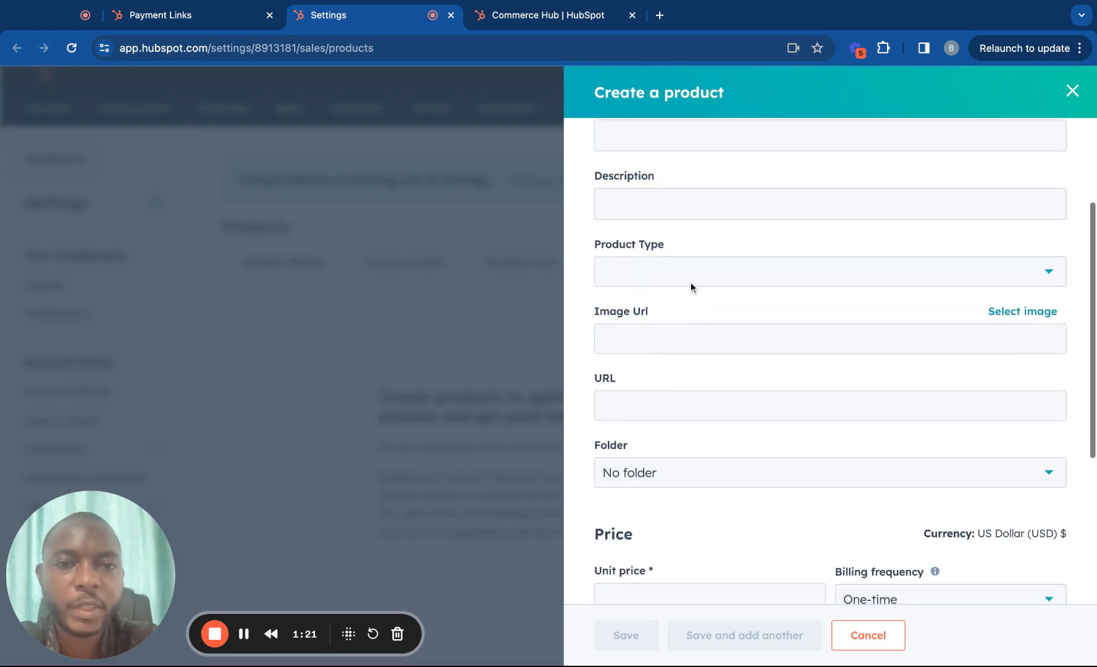
{"action": "scroll", "coordinate": [678, 210], "scroll_direction": "up", "scroll_amount": 4}
{"action": "scroll", "coordinate": [656, 255], "scroll_direction": "down", "scroll_amount": 2}
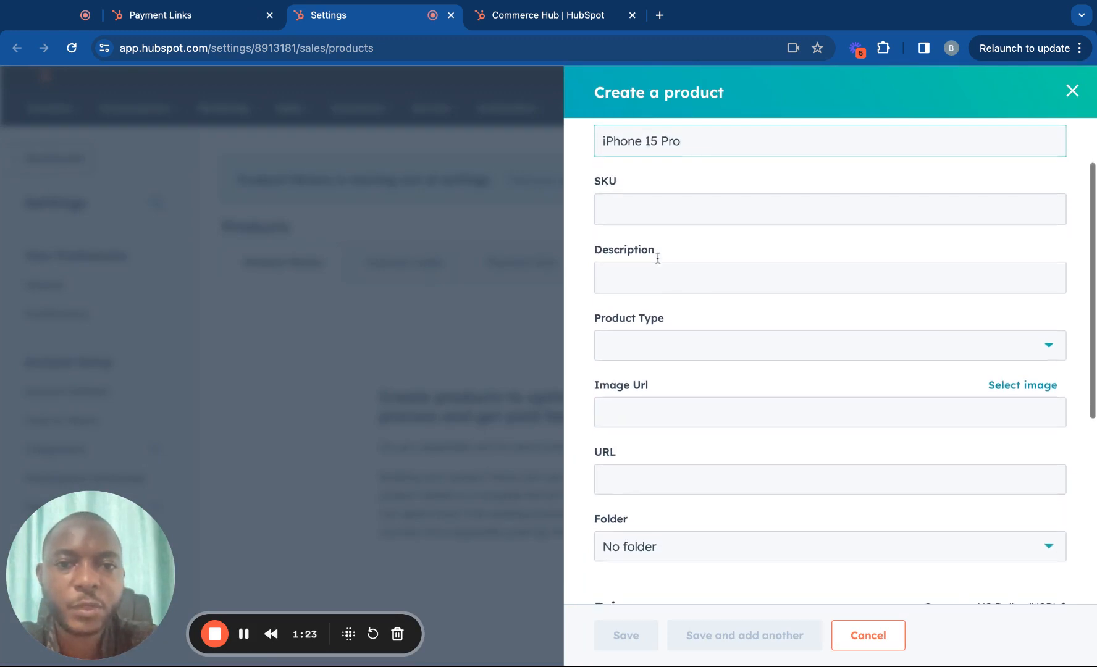
{"action": "scroll", "coordinate": [652, 259], "scroll_direction": "down", "scroll_amount": 3}
{"action": "scroll", "coordinate": [662, 254], "scroll_direction": "down", "scroll_amount": 1}
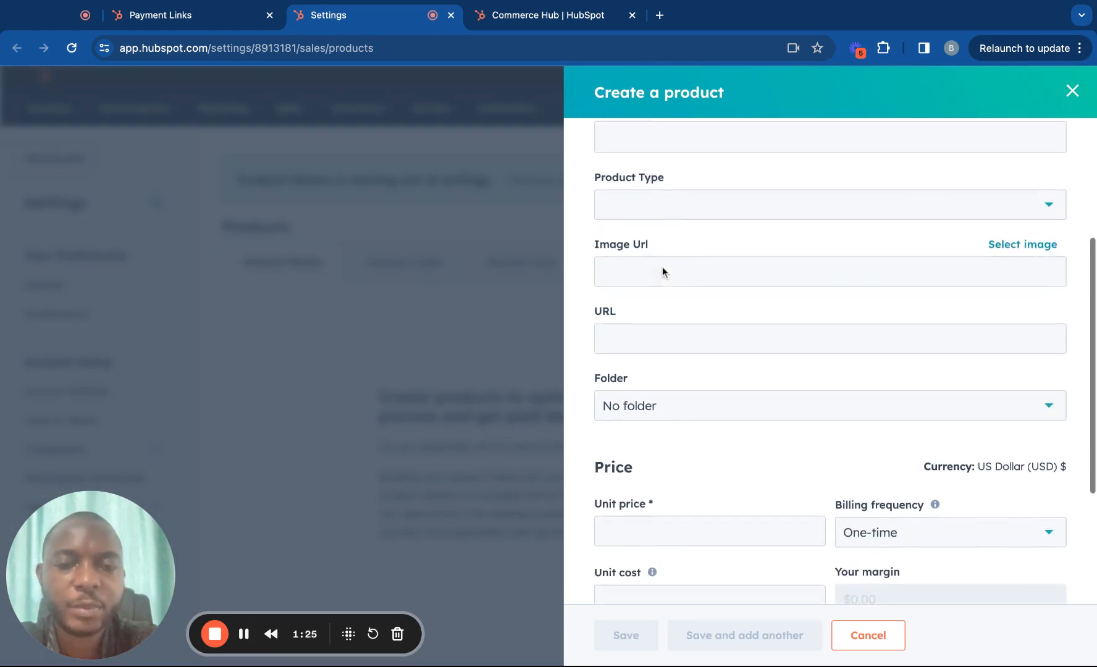
{"action": "scroll", "coordinate": [655, 296], "scroll_direction": "down", "scroll_amount": 1}
{"action": "scroll", "coordinate": [647, 303], "scroll_direction": "down", "scroll_amount": 2}
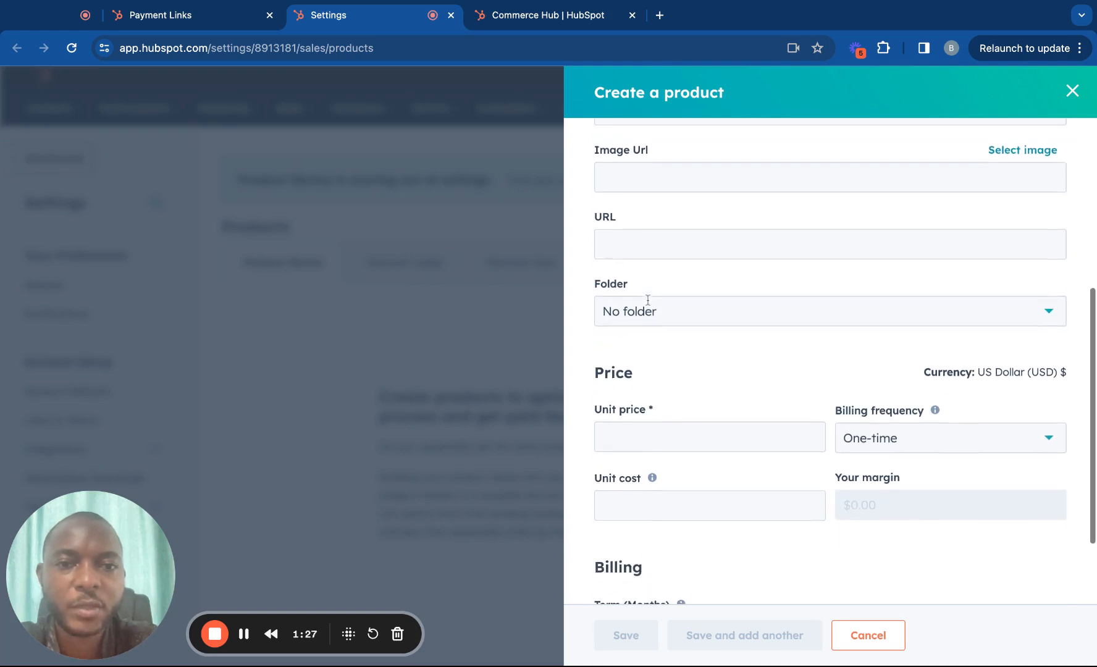
{"action": "scroll", "coordinate": [649, 321], "scroll_direction": "down", "scroll_amount": 2}
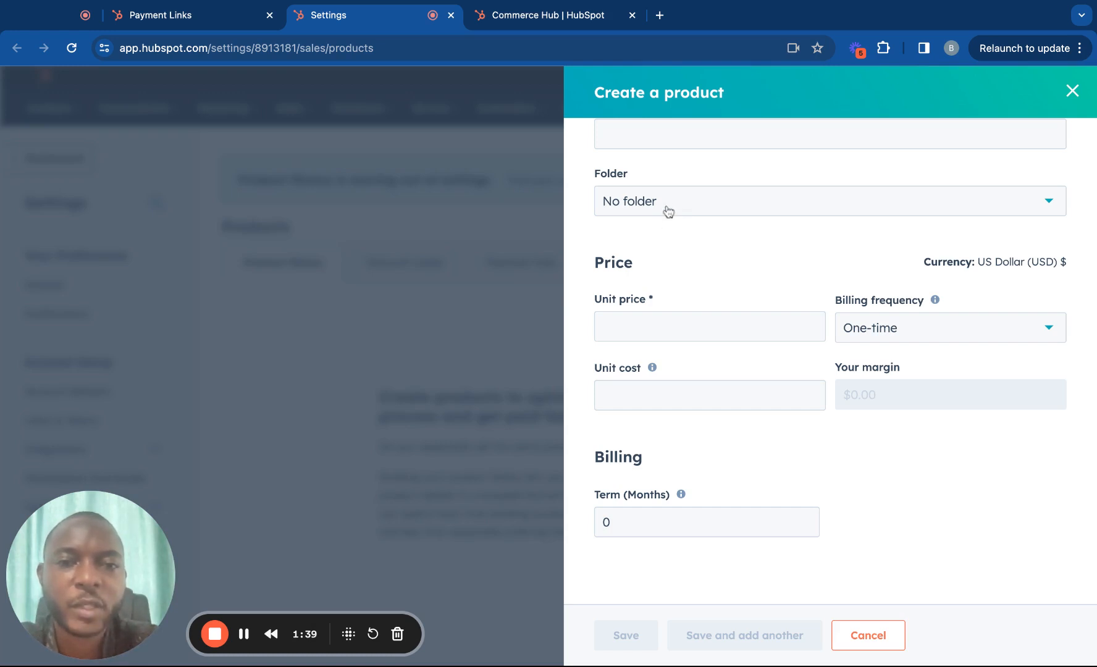
Step: Set the product's unit cost to $500 and its unit price to $1,000
{"action": "left_click", "coordinate": [640, 327]}
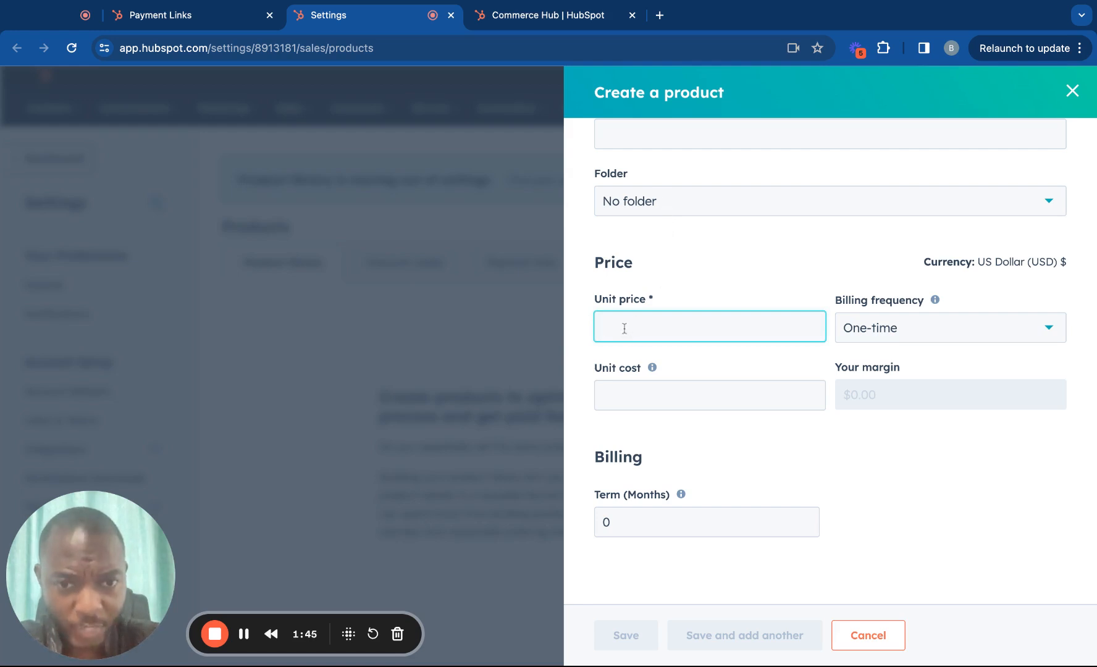
{"action": "left_click", "coordinate": [673, 274]}
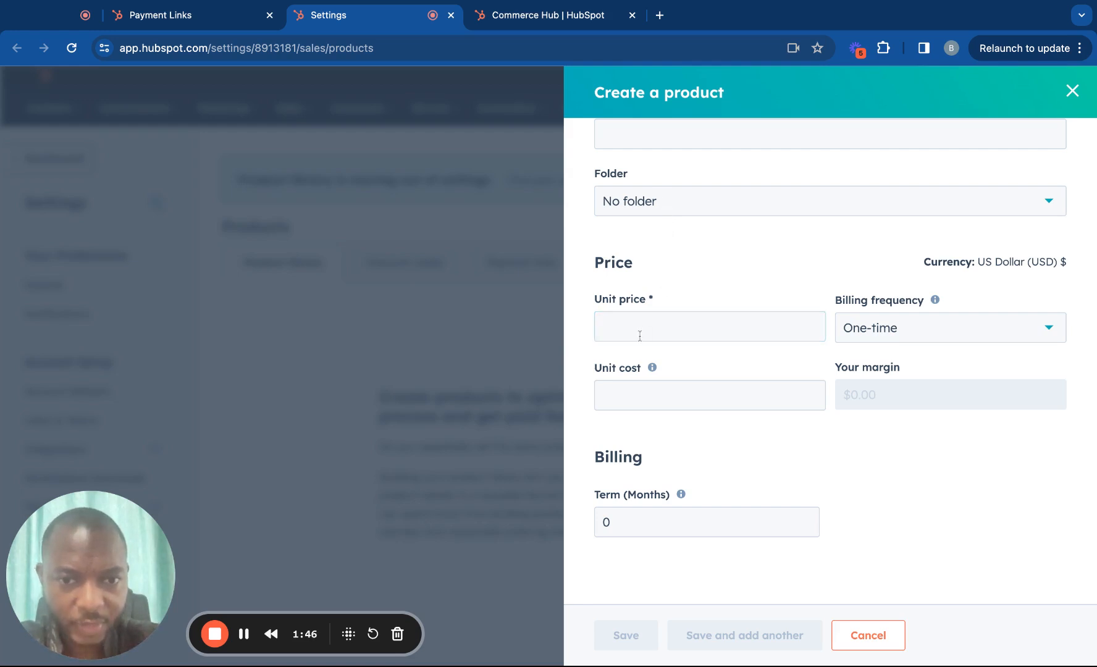
{"action": "left_click", "coordinate": [624, 391]}
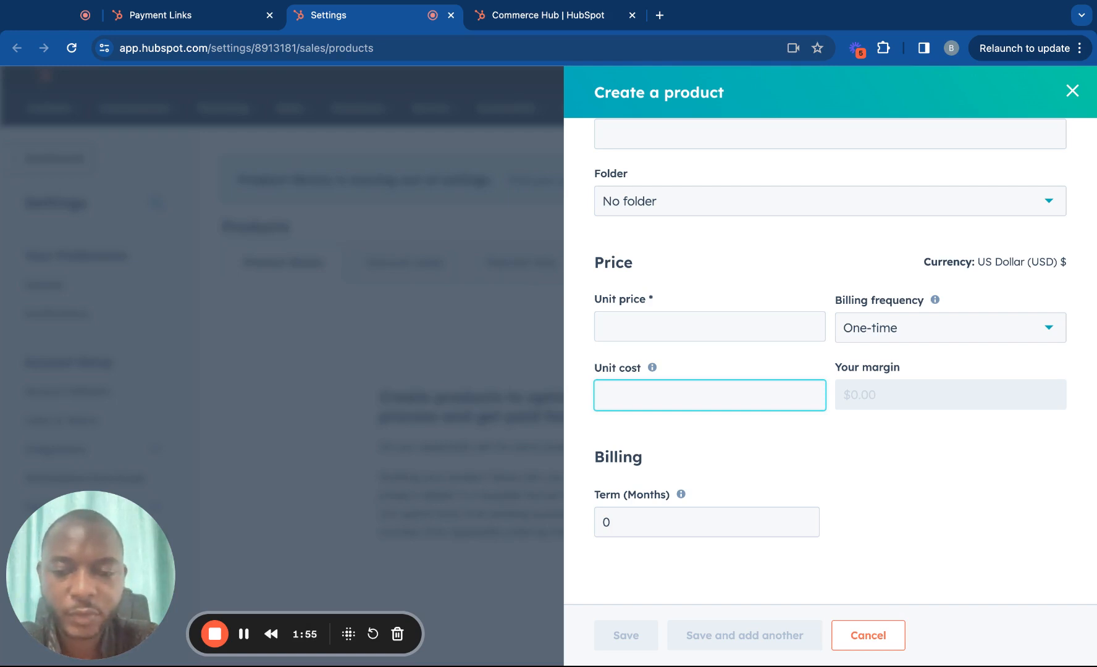
{"action": "key", "text": "BackSpace"}
{"action": "key", "text": "BackSpace"}
{"action": "key", "text": "BackSpace"}
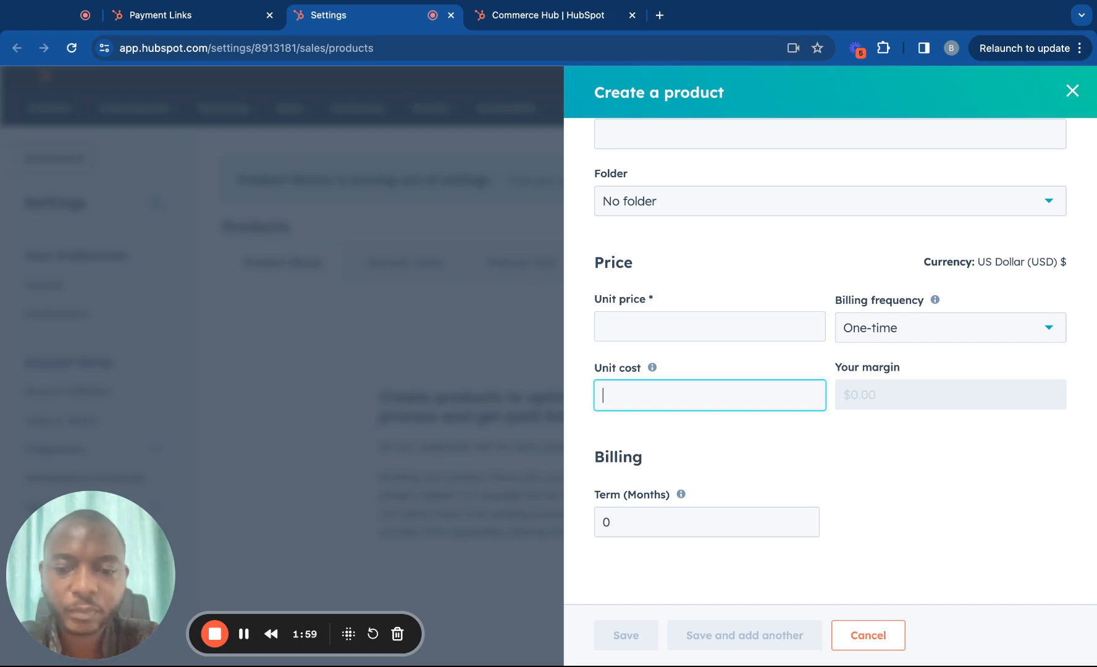
{"action": "type", "text": "500"}
{"action": "left_click", "coordinate": [627, 329]}
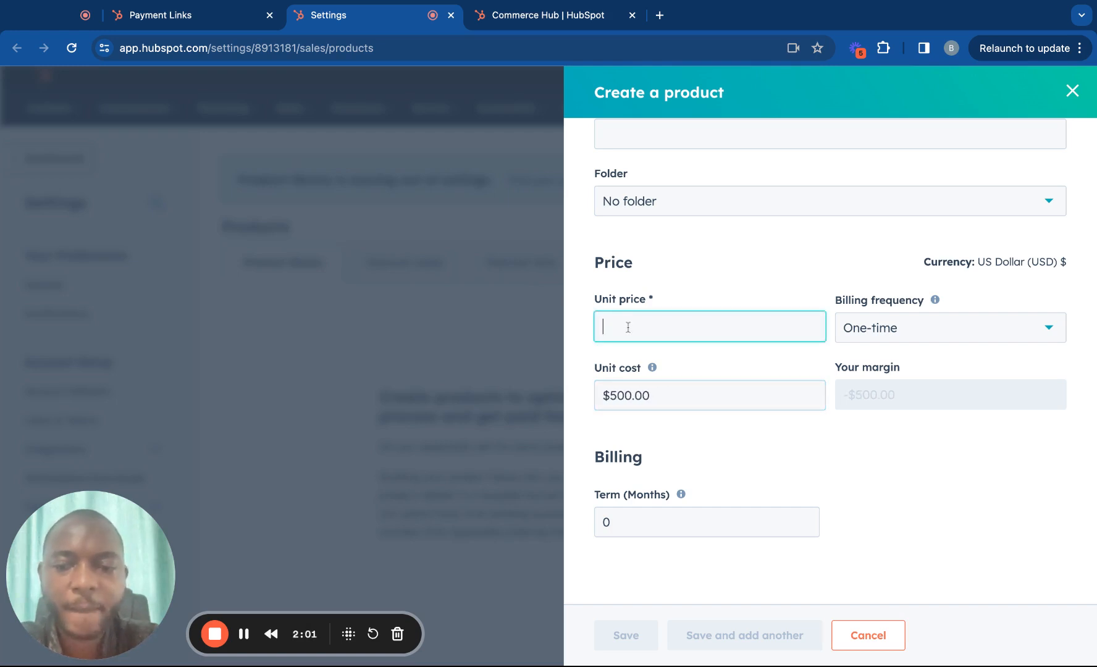
{"action": "type", "text": "1000"}
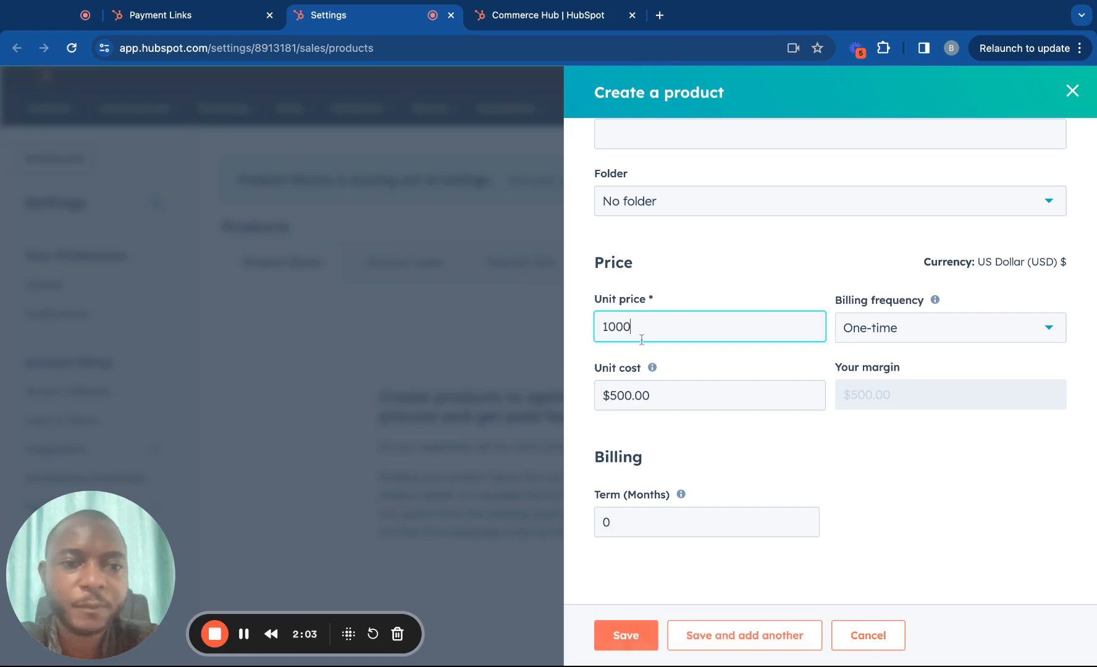
{"action": "left_click", "coordinate": [669, 367]}
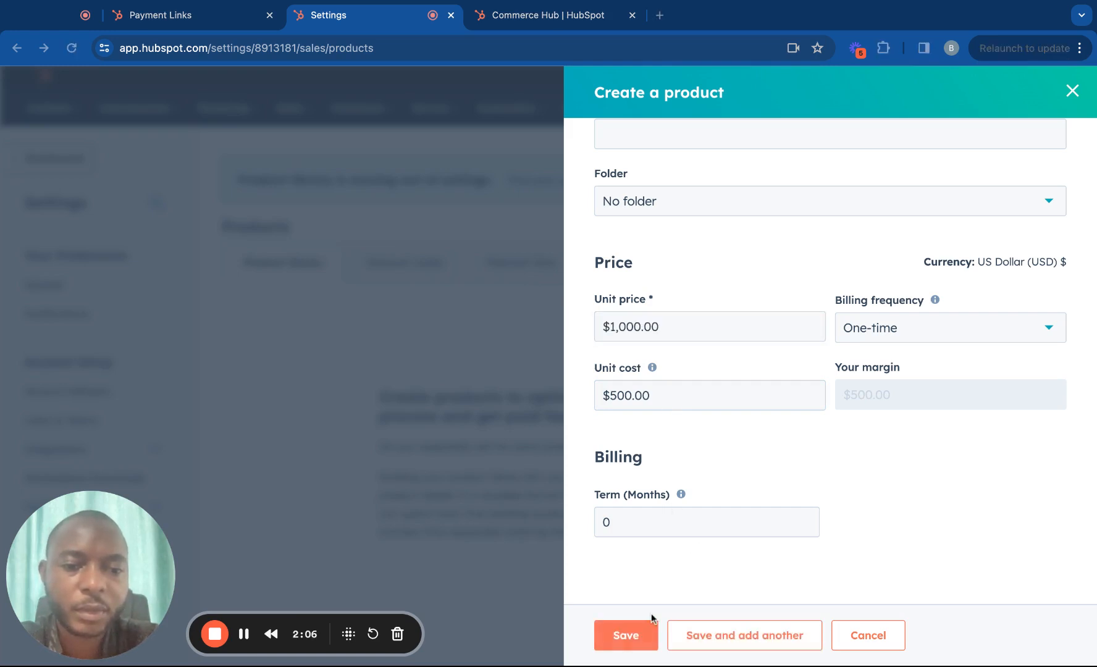
Step: Review the completed product form and save the new iPhone 15 Pro product
{"action": "scroll", "coordinate": [824, 428], "scroll_direction": "down", "scroll_amount": 2}
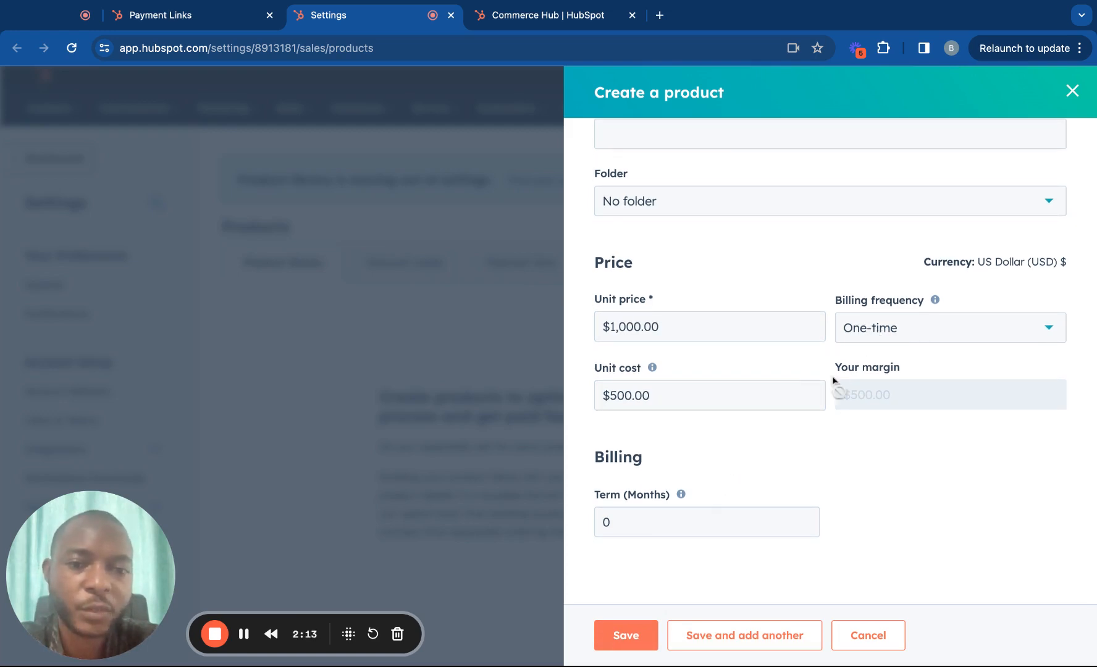
{"action": "scroll", "coordinate": [751, 441], "scroll_direction": "up", "scroll_amount": 7}
{"action": "scroll", "coordinate": [751, 441], "scroll_direction": "down", "scroll_amount": 6}
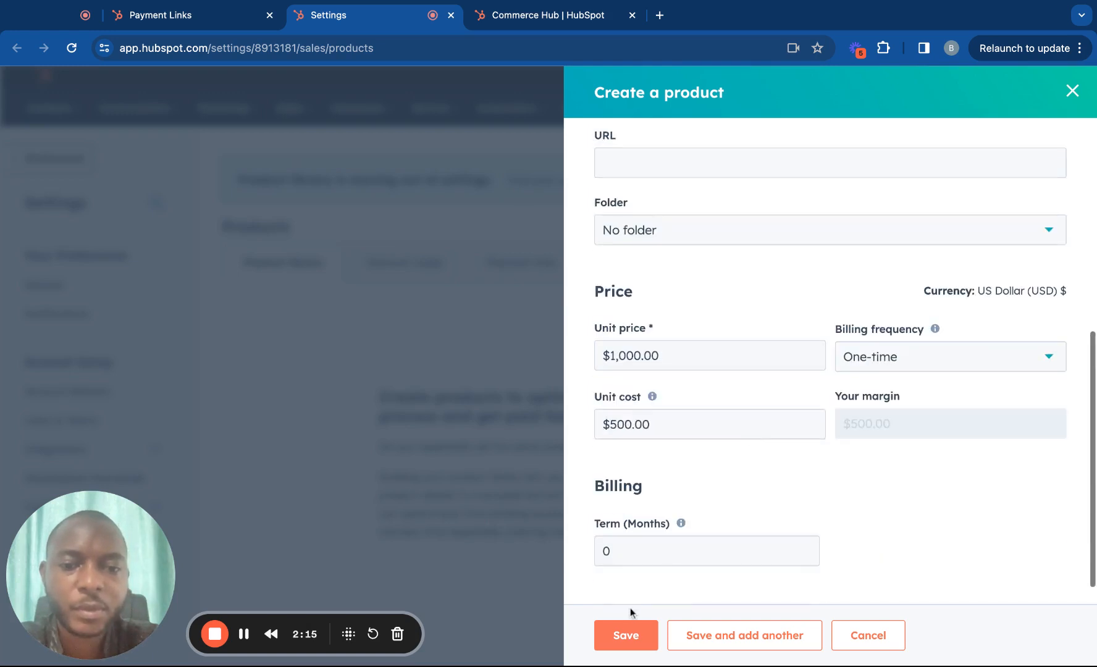
{"action": "left_click", "coordinate": [627, 635]}
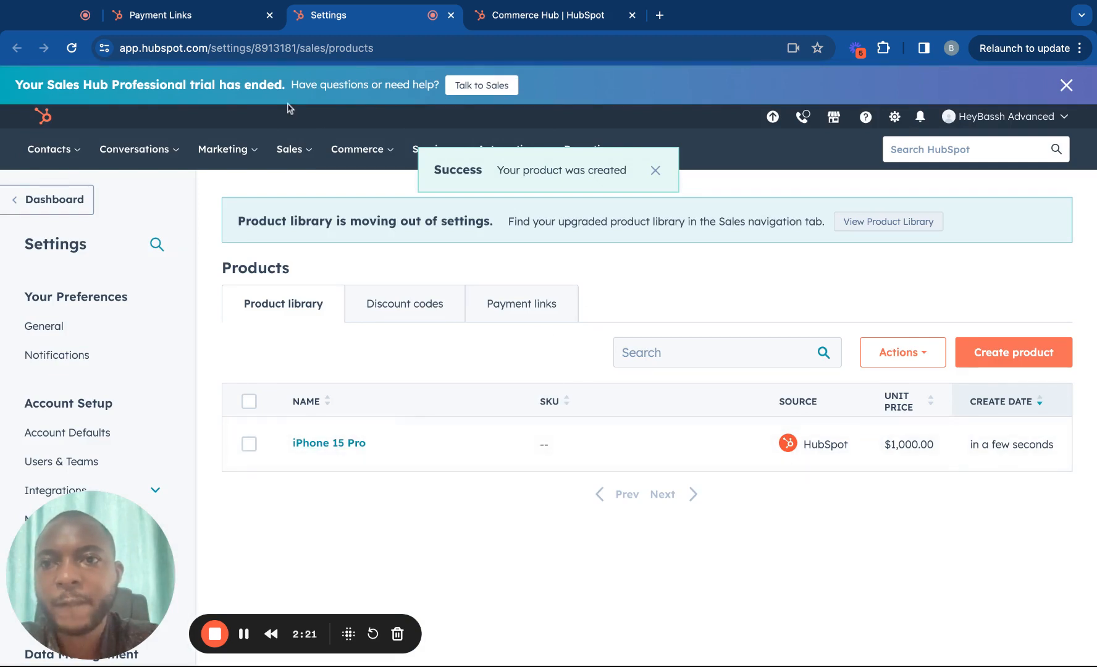
Step: Return to the payment link, reload the product library selection, and add the iPhone 15 Pro product as a line item
{"action": "left_click", "coordinate": [233, 20]}
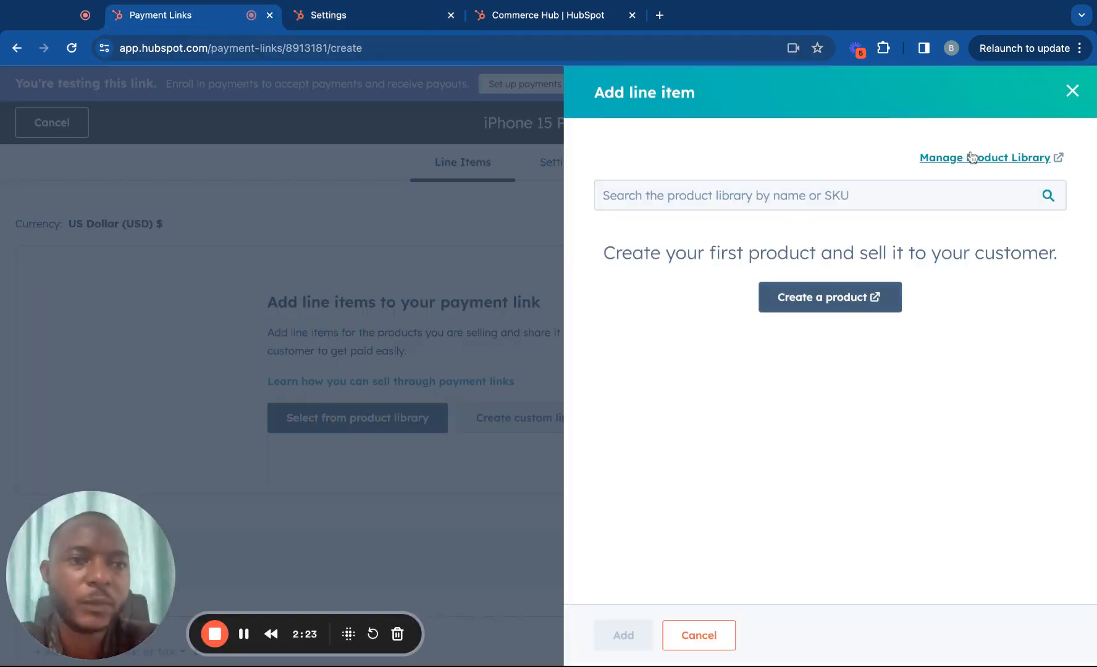
{"action": "left_click", "coordinate": [698, 635]}
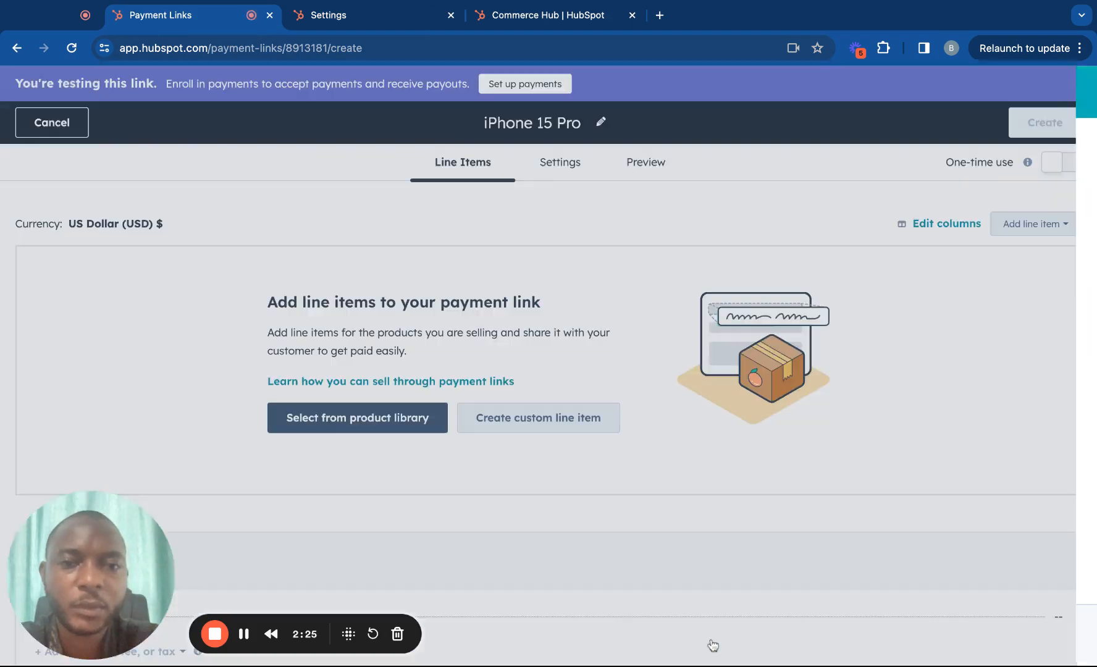
{"action": "left_click", "coordinate": [391, 424]}
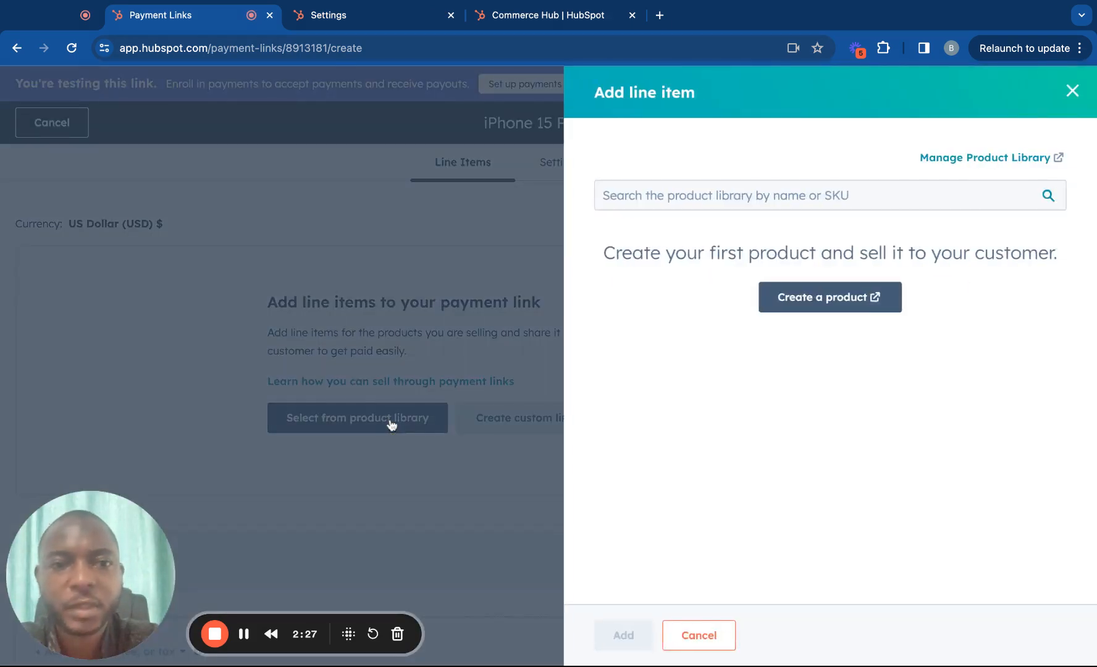
{"action": "left_click", "coordinate": [621, 284]}
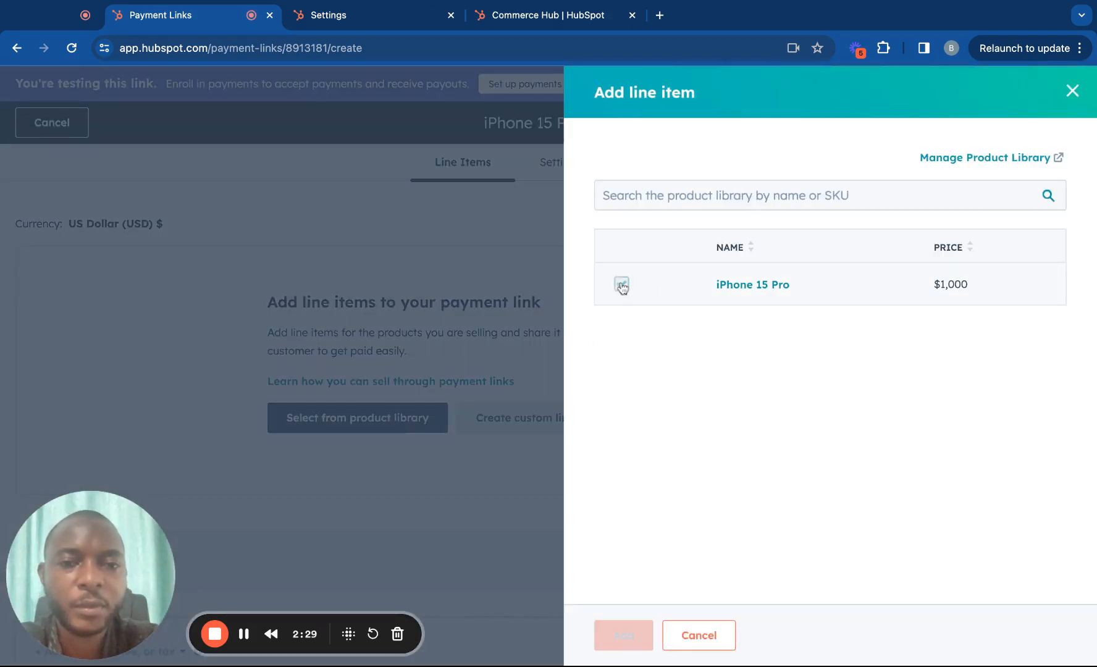
{"action": "left_click", "coordinate": [623, 635]}
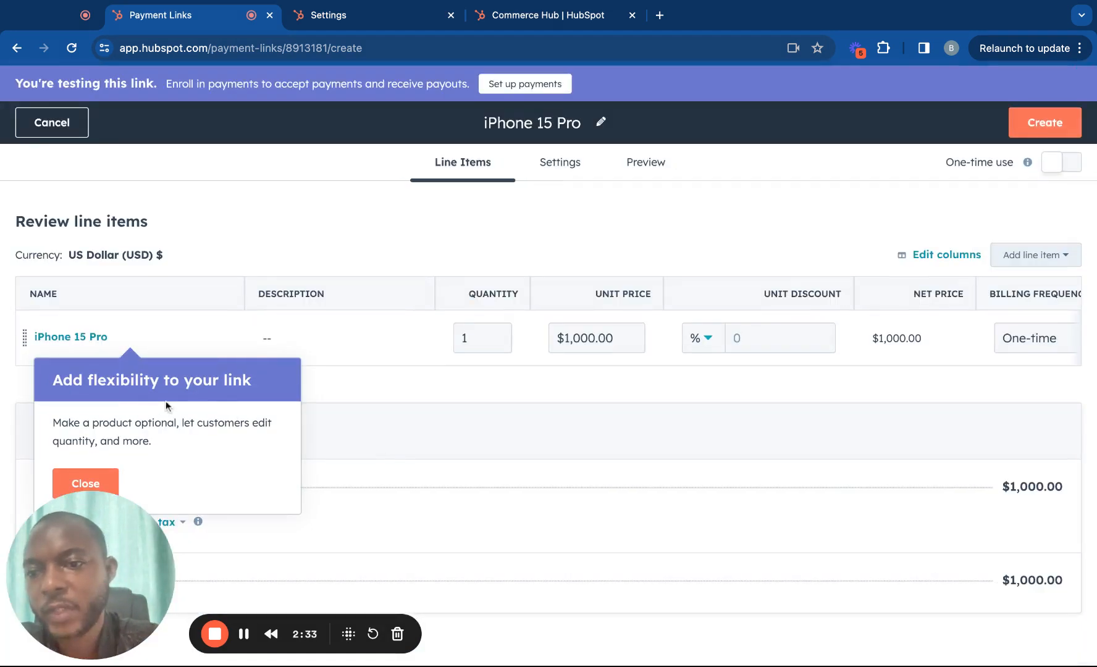
{"action": "left_click", "coordinate": [94, 482]}
{"action": "mouse_move", "coordinate": [125, 338]}
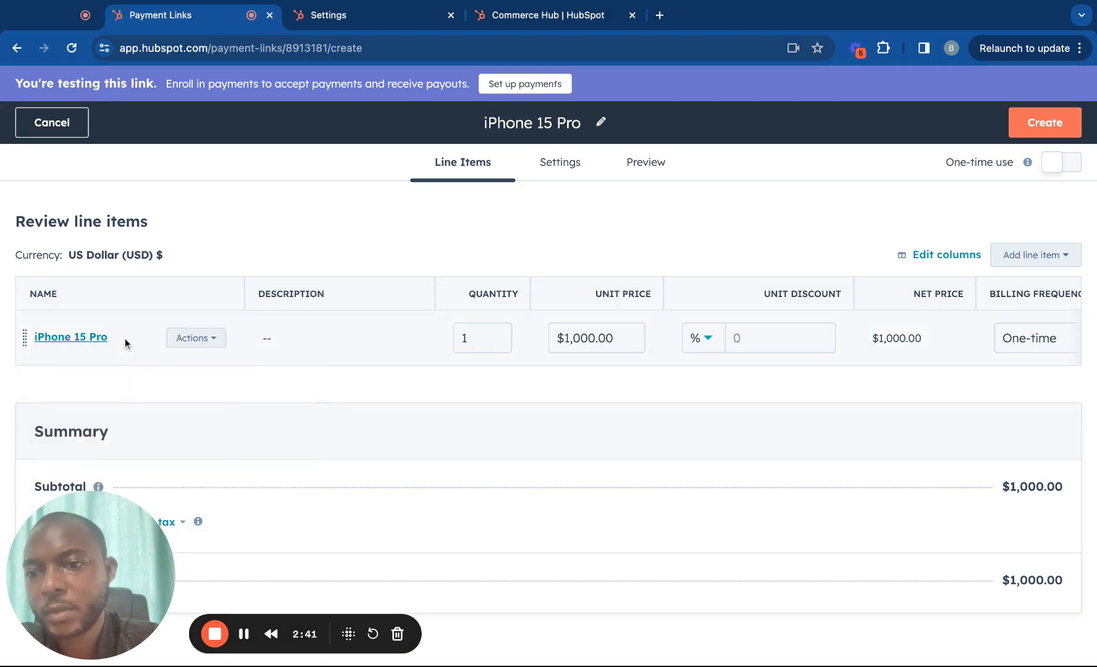
{"action": "left_click", "coordinate": [192, 339]}
{"action": "left_click", "coordinate": [326, 379]}
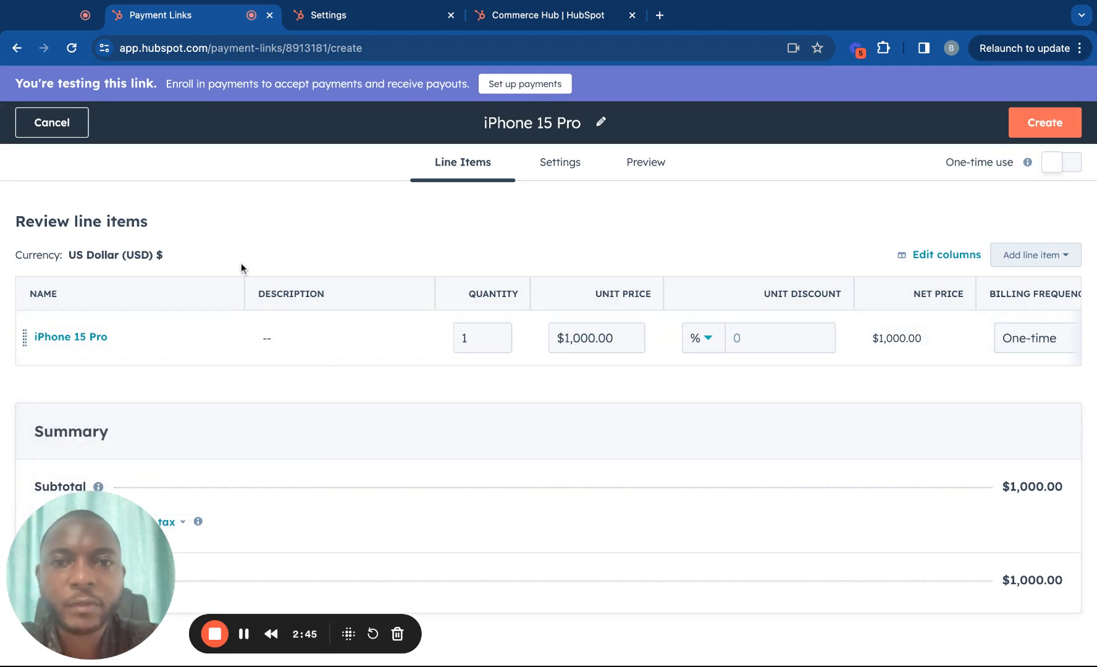
Step: Apply a 10% unit discount to the iPhone 15 Pro line item
{"action": "mouse_move", "coordinate": [317, 340]}
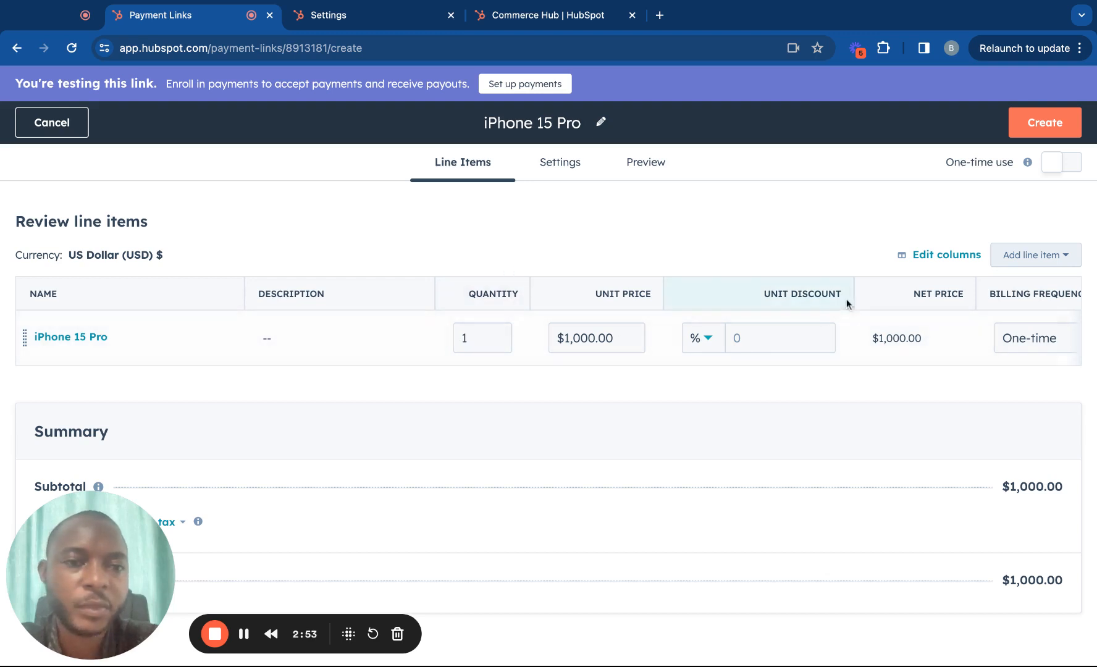
{"action": "left_click", "coordinate": [771, 333]}
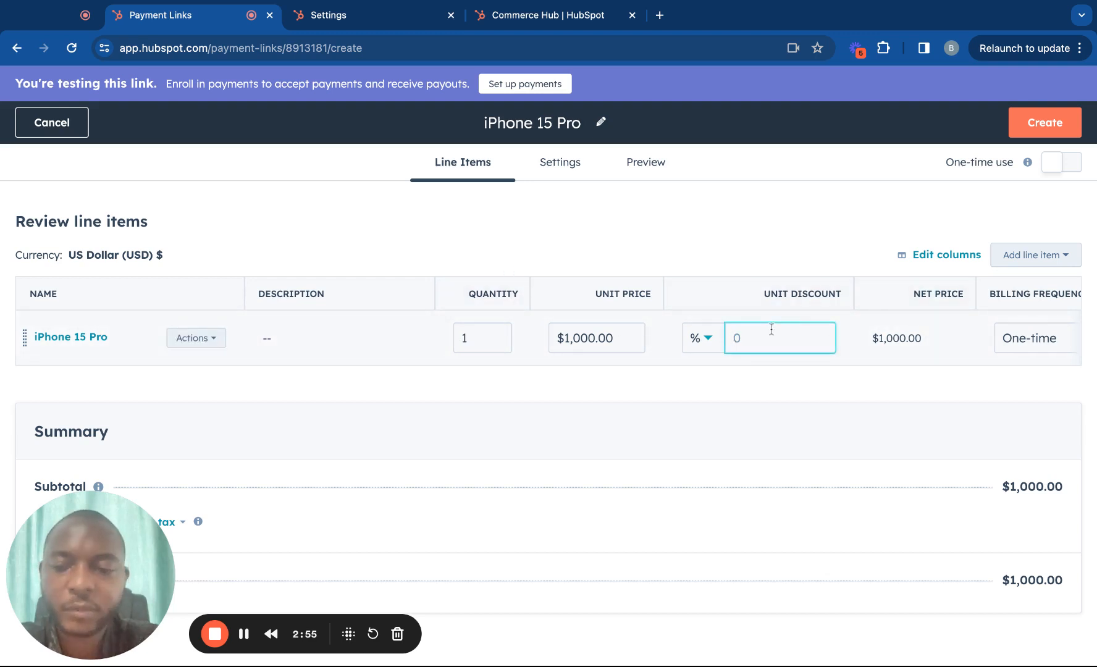
{"action": "type", "text": "10"}
{"action": "left_click", "coordinate": [785, 374]}
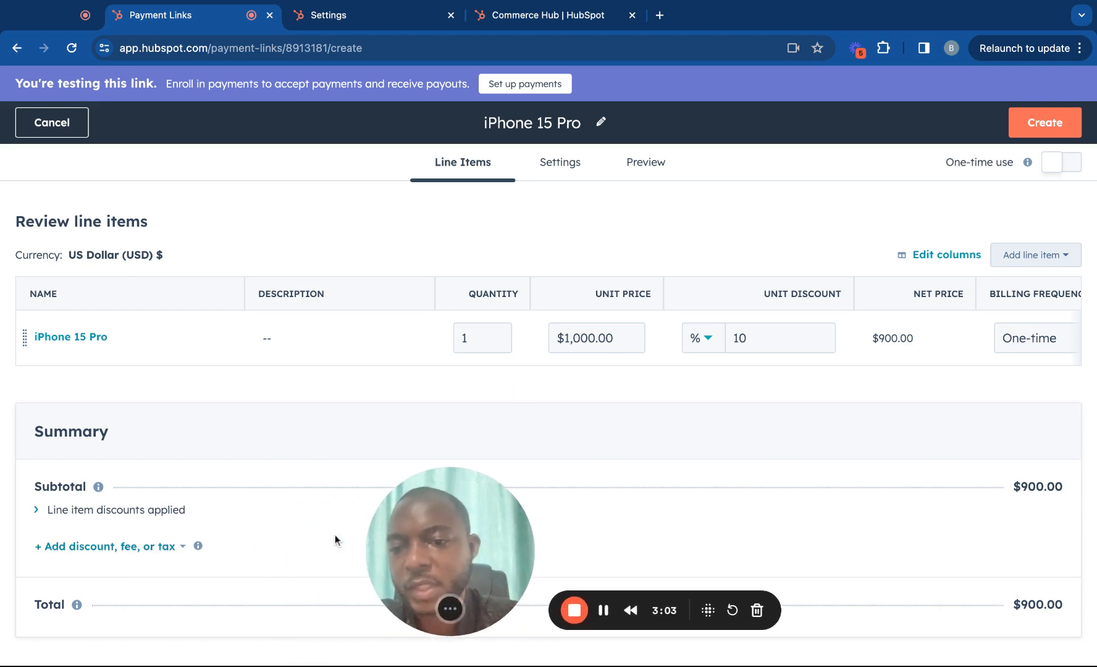
Step: Add a one-time tax to the payment link summary and set its rate to 9%
{"action": "left_click", "coordinate": [169, 548]}
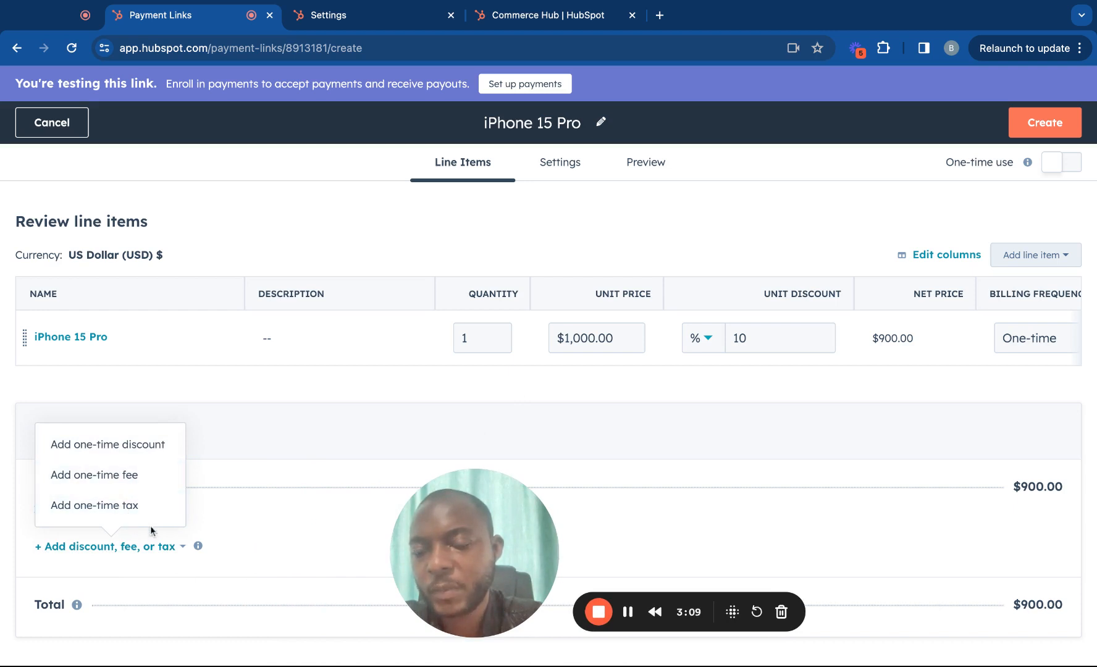
{"action": "left_click", "coordinate": [131, 506]}
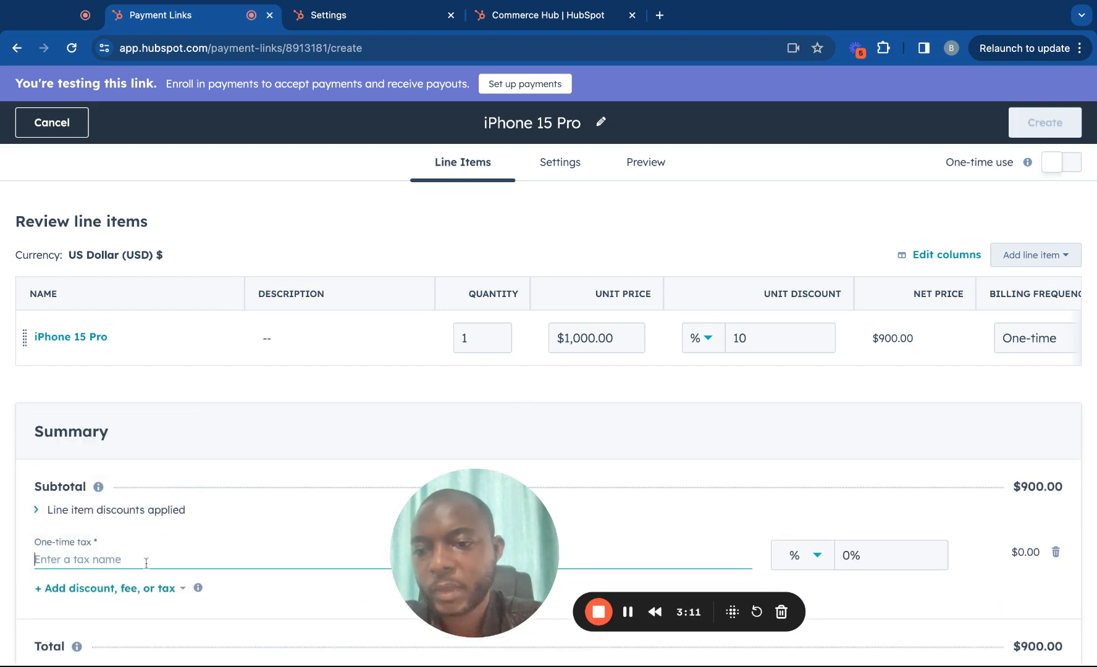
{"action": "left_click", "coordinate": [451, 525]}
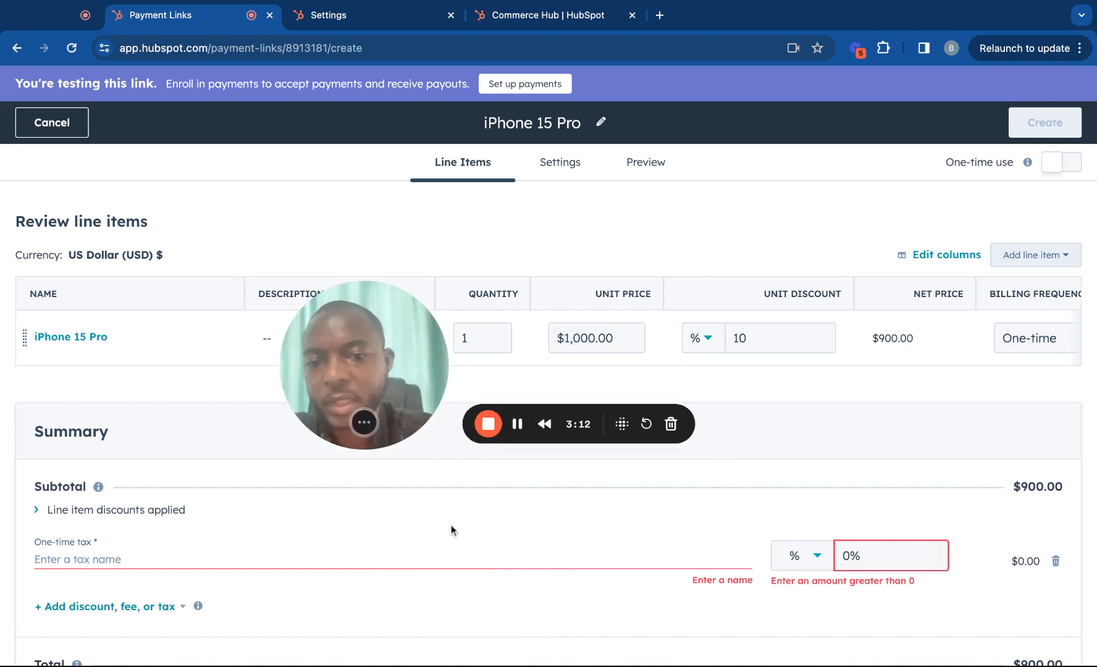
{"action": "left_click", "coordinate": [183, 557]}
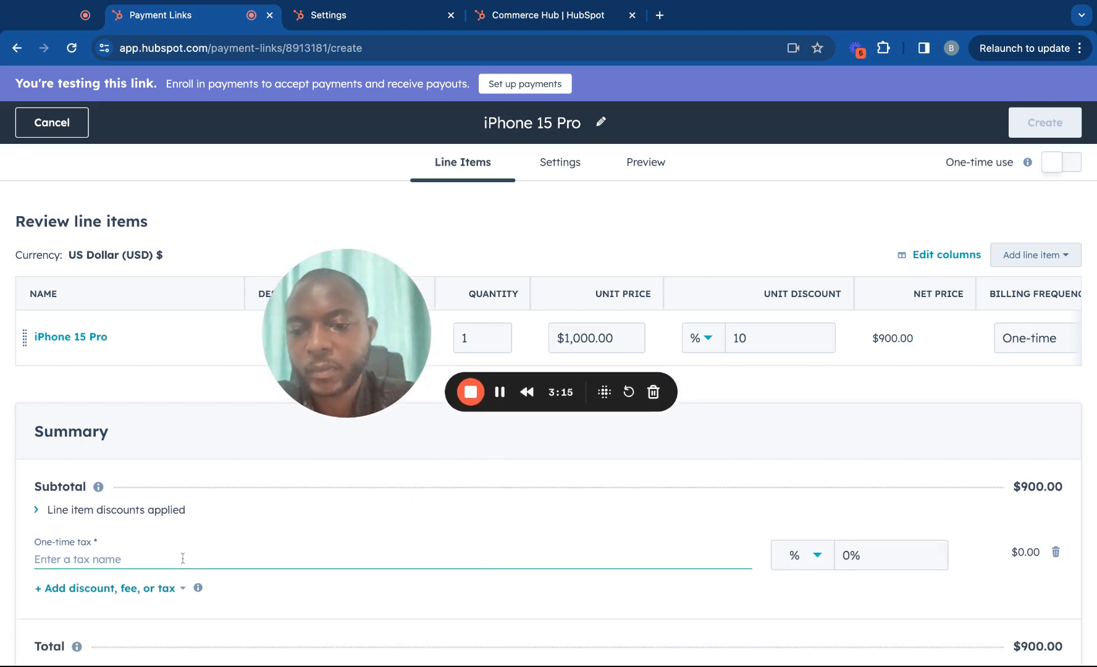
{"action": "left_click", "coordinate": [856, 556]}
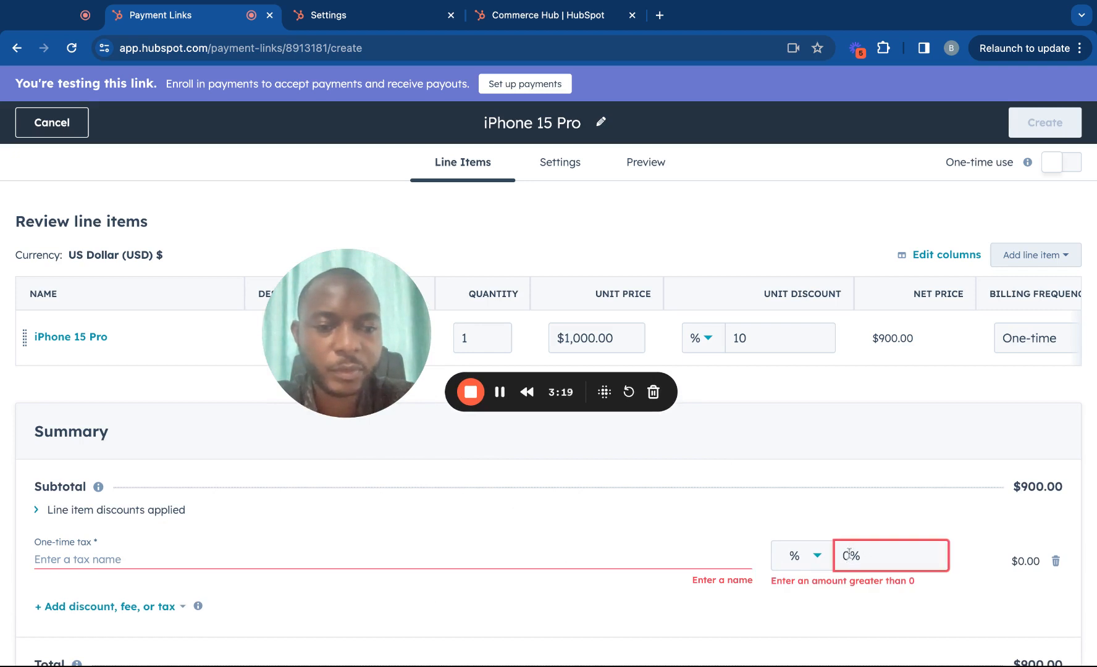
{"action": "double_click", "coordinate": [848, 555]}
{"action": "type", "text": "9"}
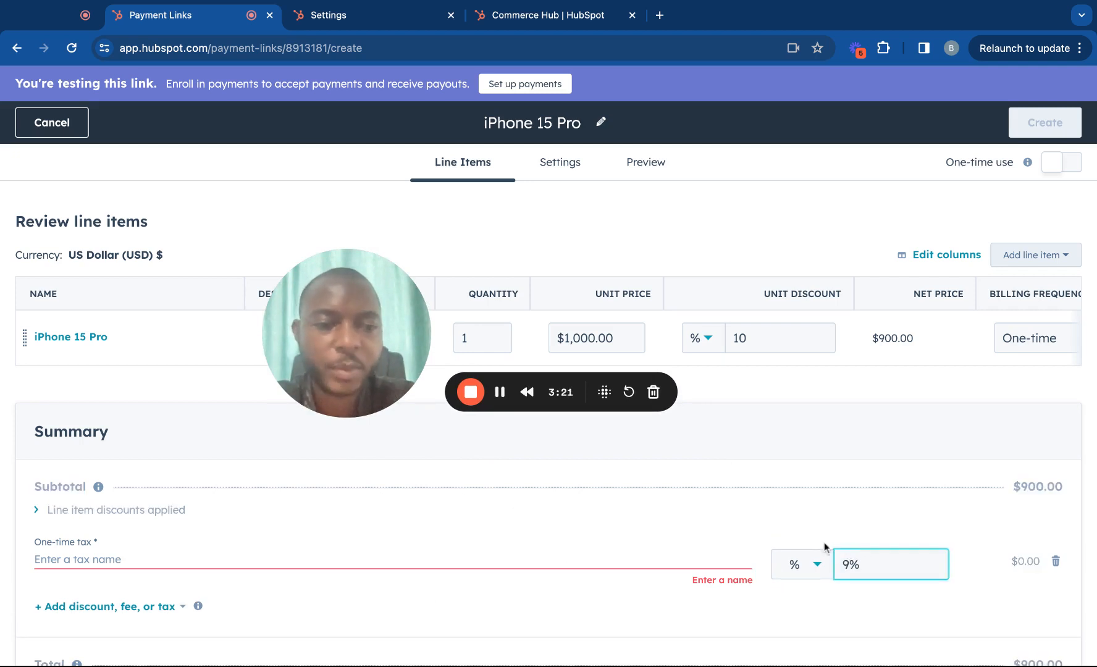
{"action": "left_click", "coordinate": [754, 525]}
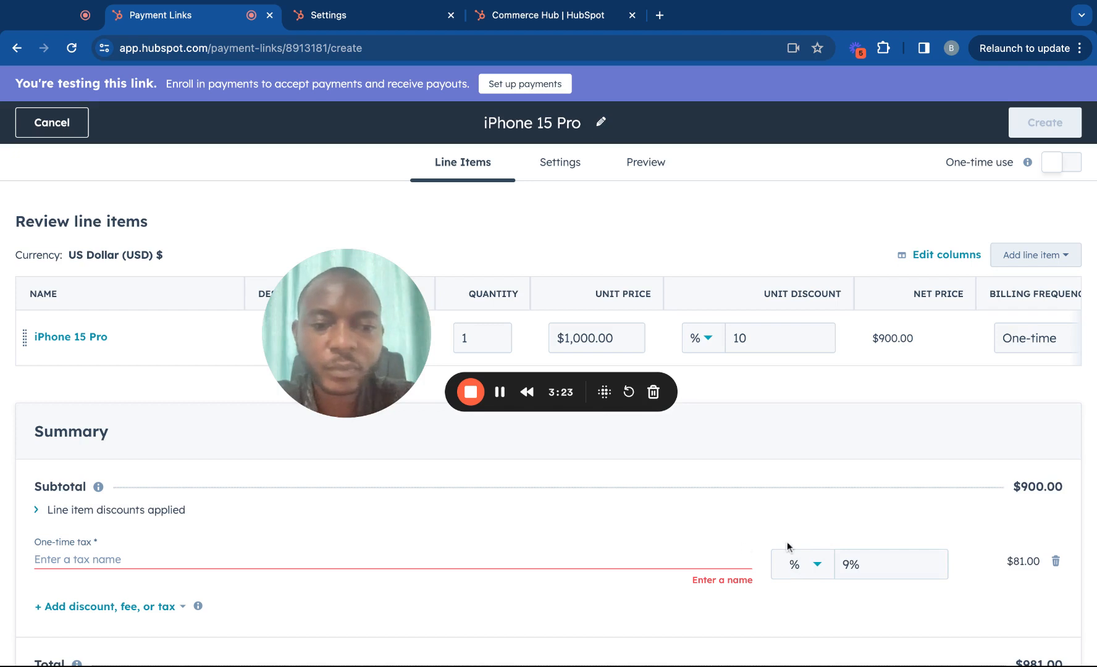
Step: Enter "Tax" as the name of the one-time tax
{"action": "left_click", "coordinate": [556, 547]}
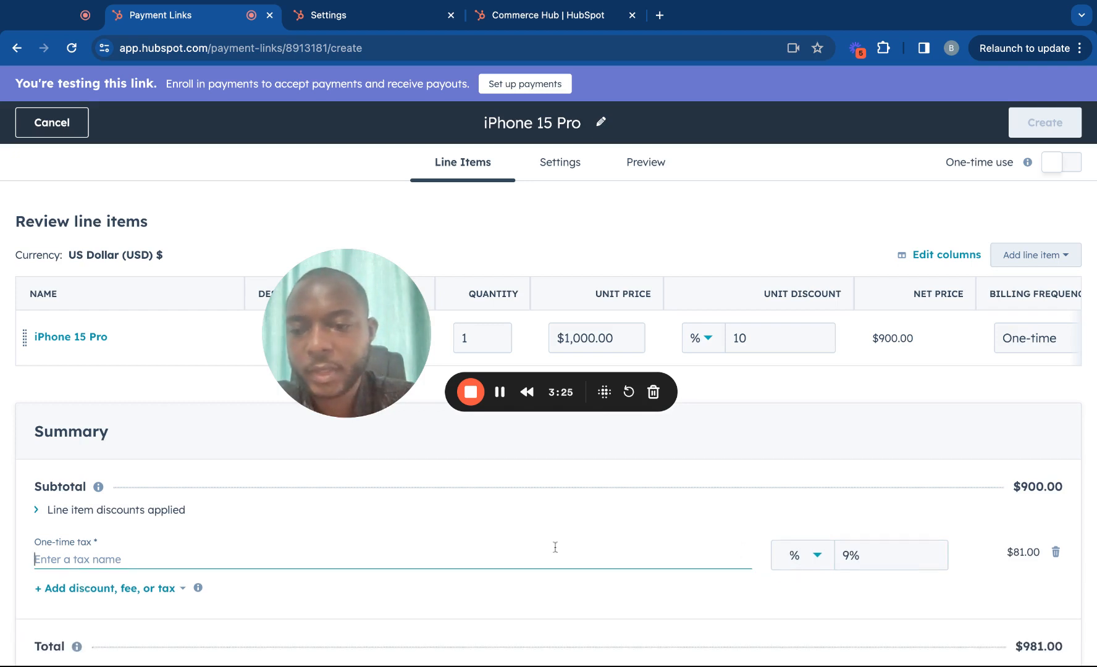
{"action": "type", "text": "Tax"}
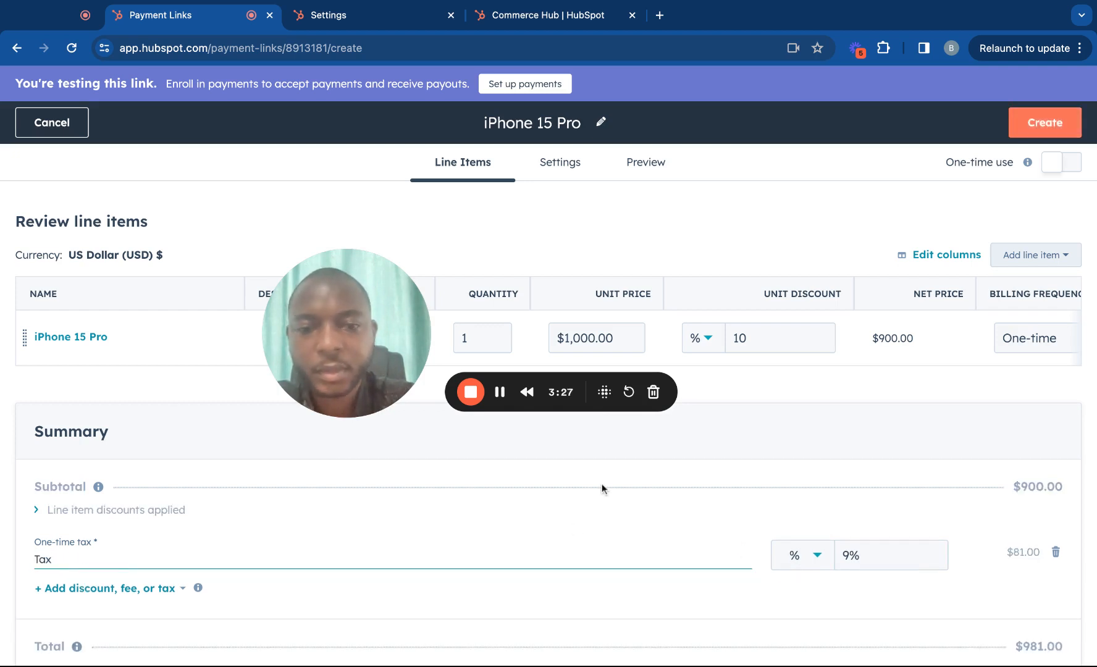
{"action": "left_click", "coordinate": [601, 482]}
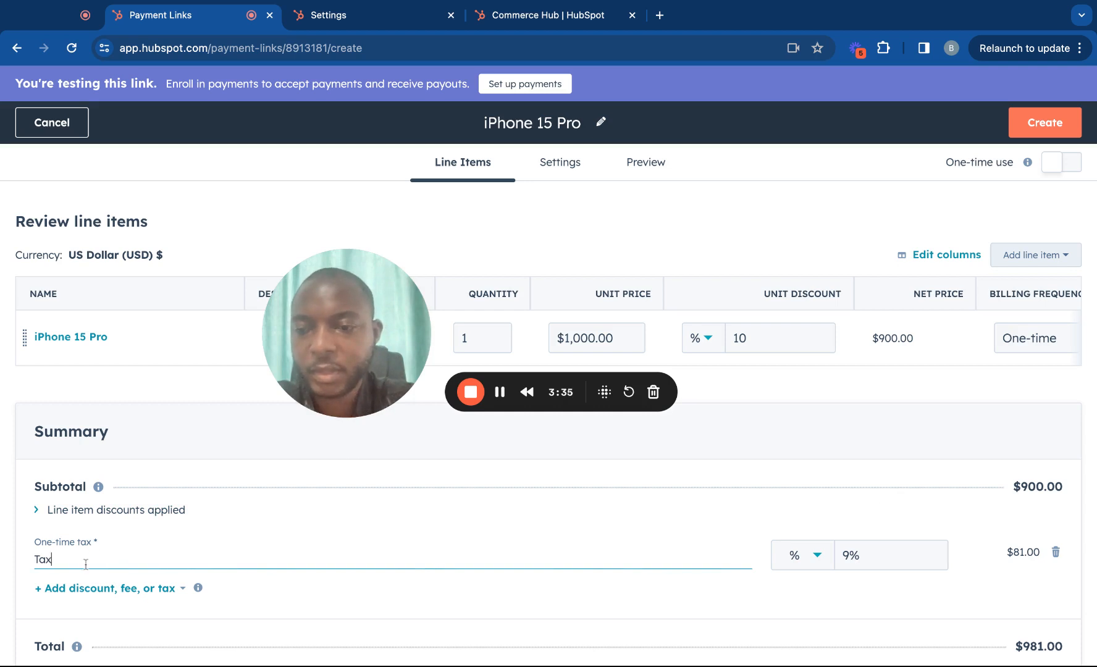
Step: Rename the one-time tax as "VAT"
{"action": "left_click", "coordinate": [108, 589]}
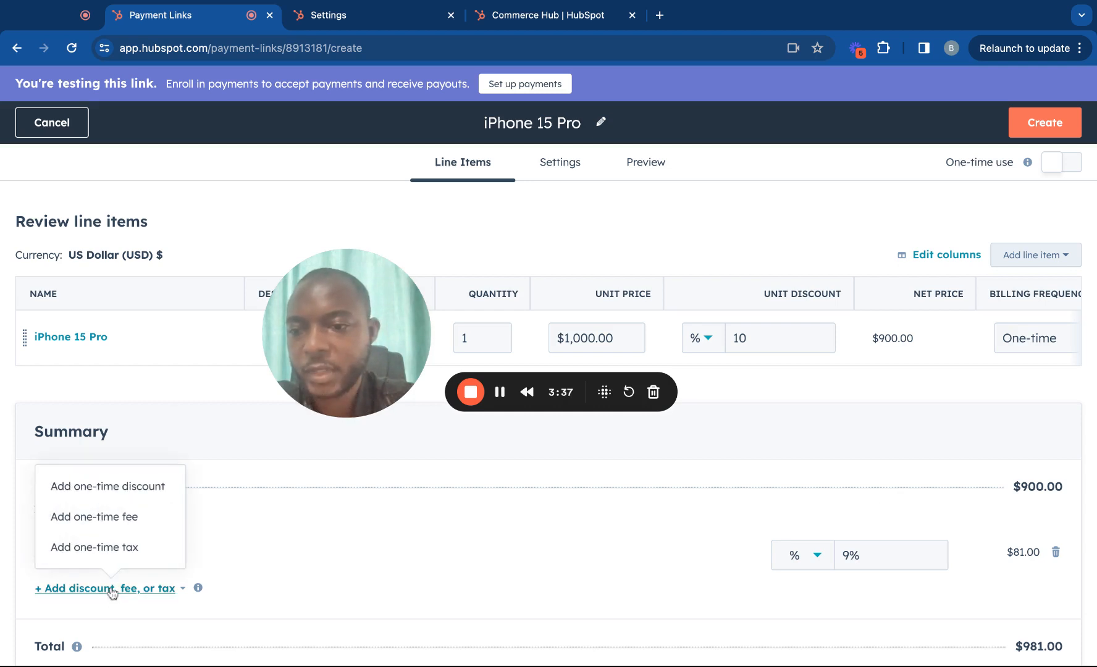
{"action": "left_click", "coordinate": [75, 561]}
{"action": "type", "text": "VAT"}
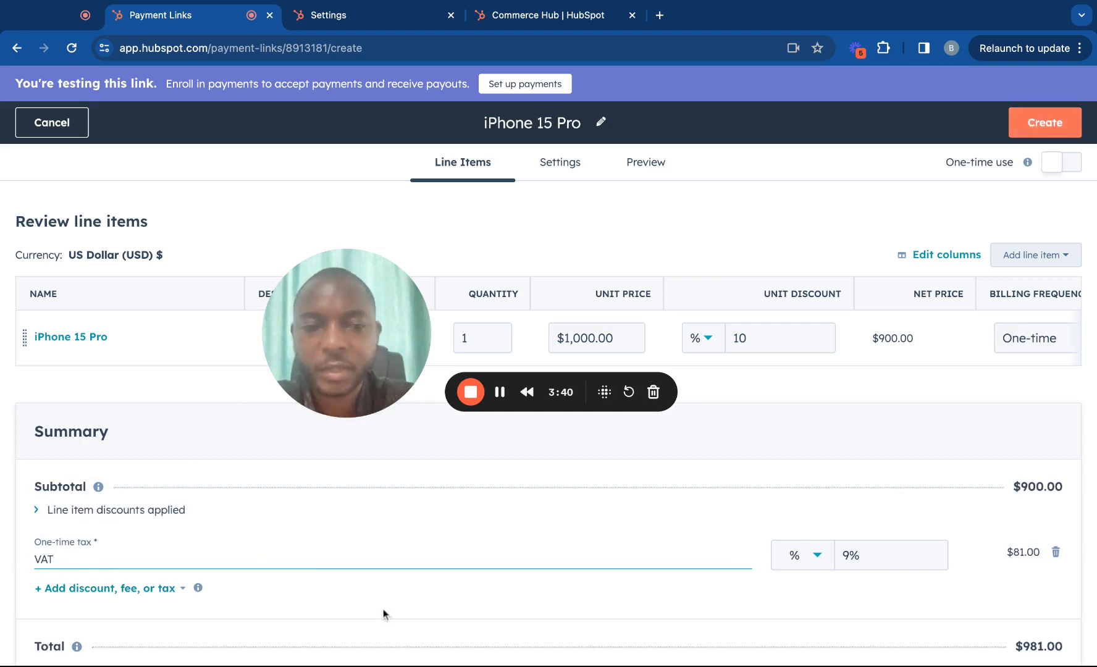
{"action": "left_click", "coordinate": [441, 602]}
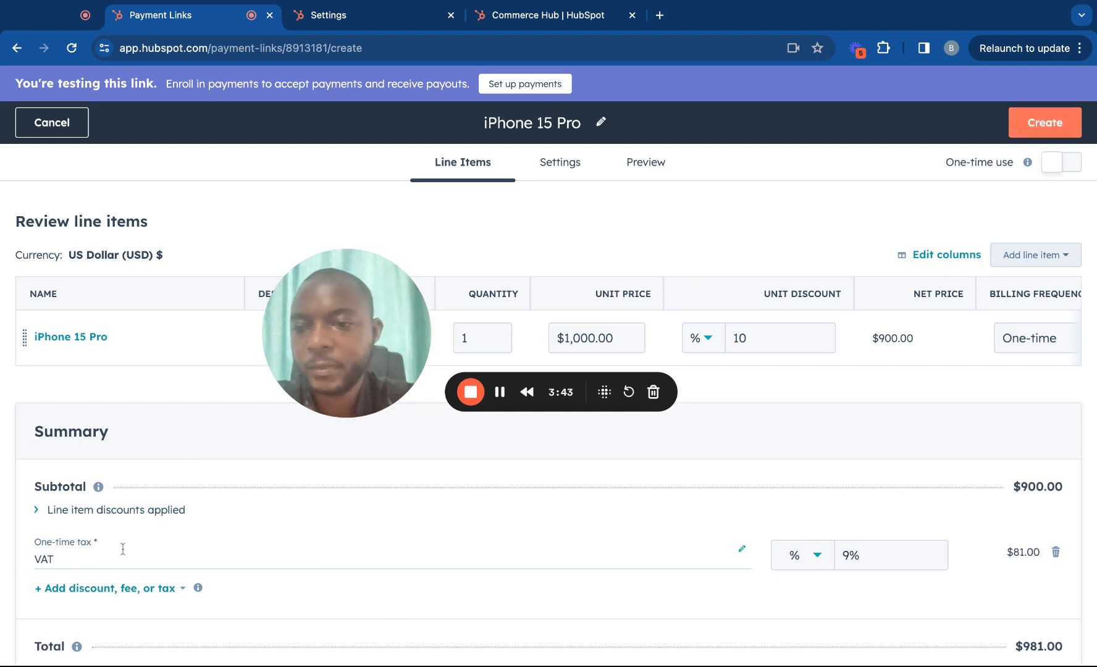
Step: Expand the applied line item discounts and review the payment link's full summary down to the total
{"action": "left_click", "coordinate": [39, 510]}
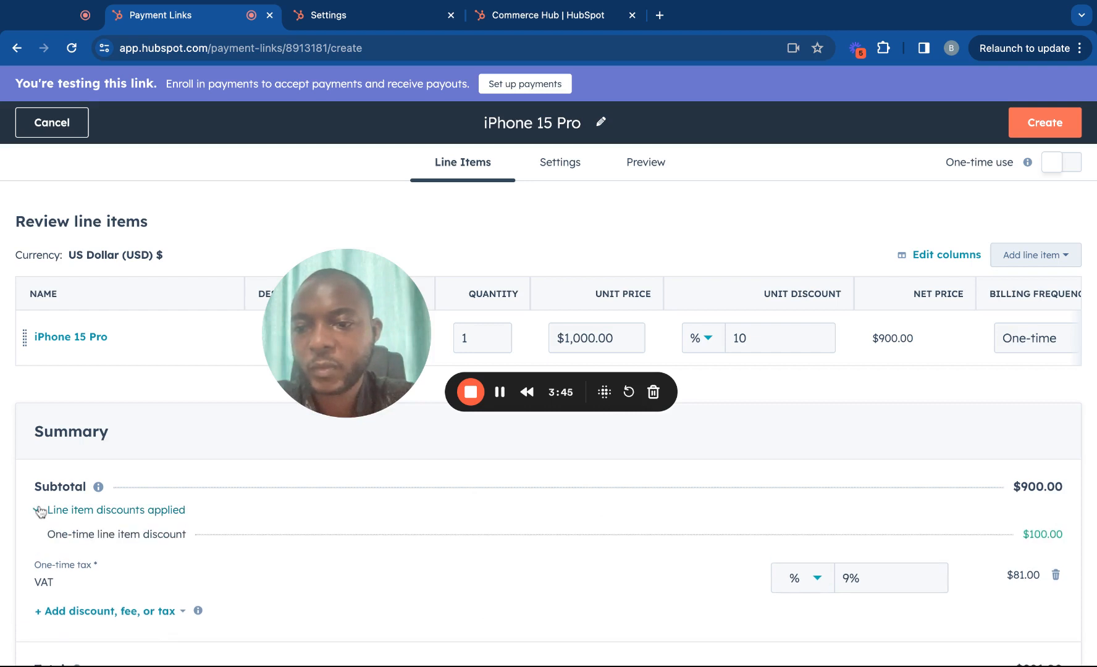
{"action": "left_click", "coordinate": [38, 510]}
{"action": "left_click", "coordinate": [38, 510]}
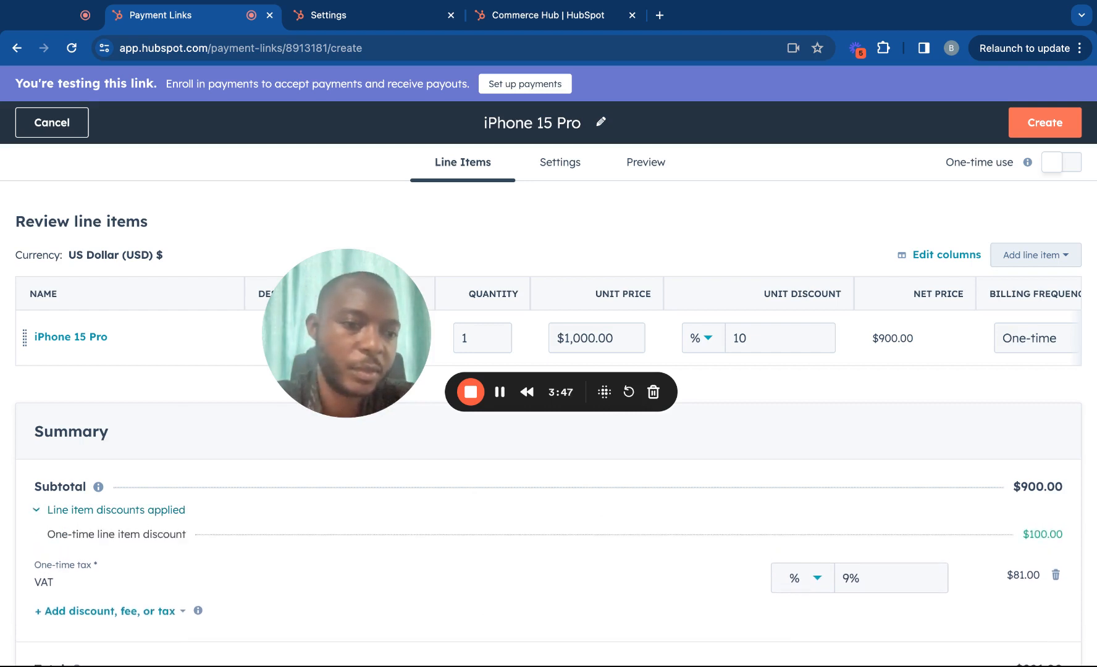
{"action": "left_click", "coordinate": [39, 510]}
{"action": "left_click", "coordinate": [38, 510]}
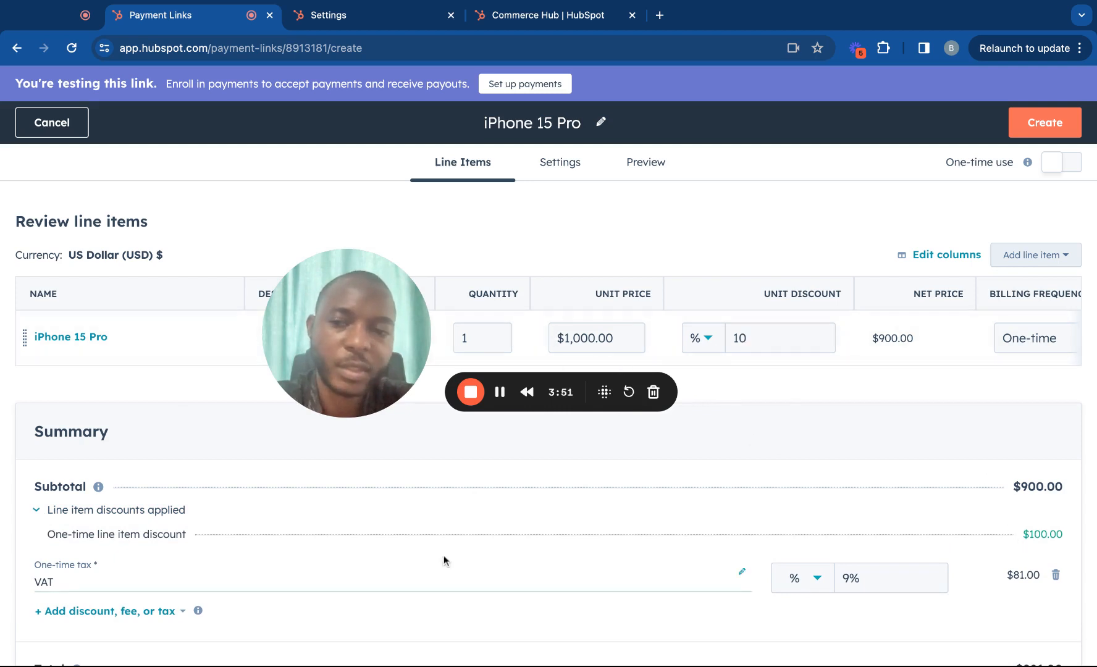
{"action": "scroll", "coordinate": [480, 547], "scroll_direction": "down", "scroll_amount": 1}
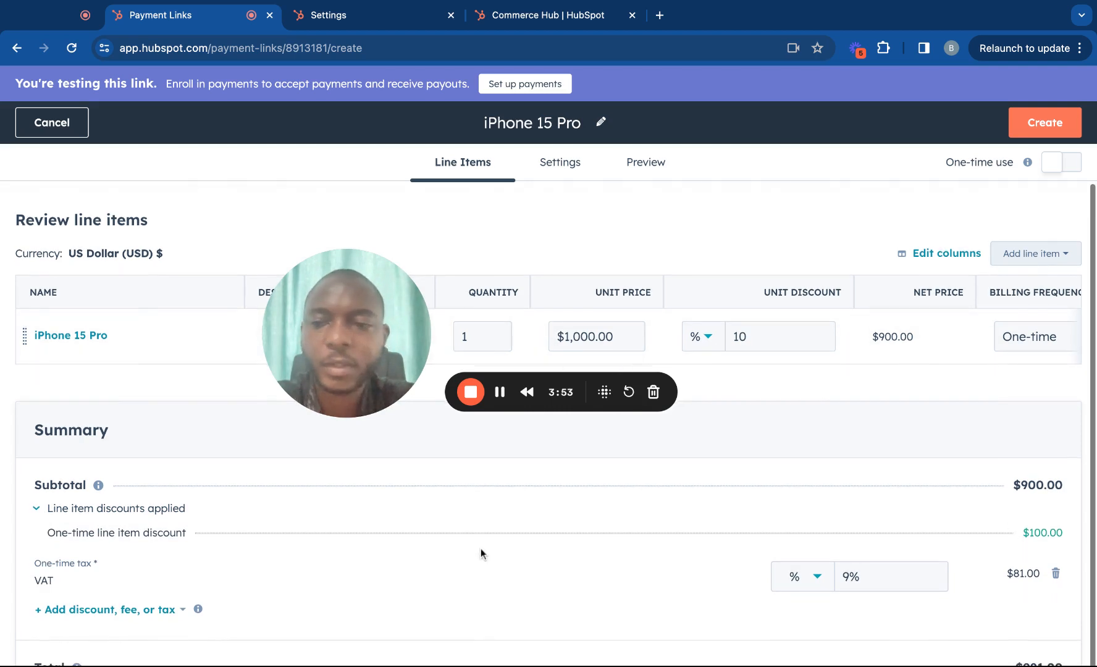
{"action": "key", "text": "ctrl+minus"}
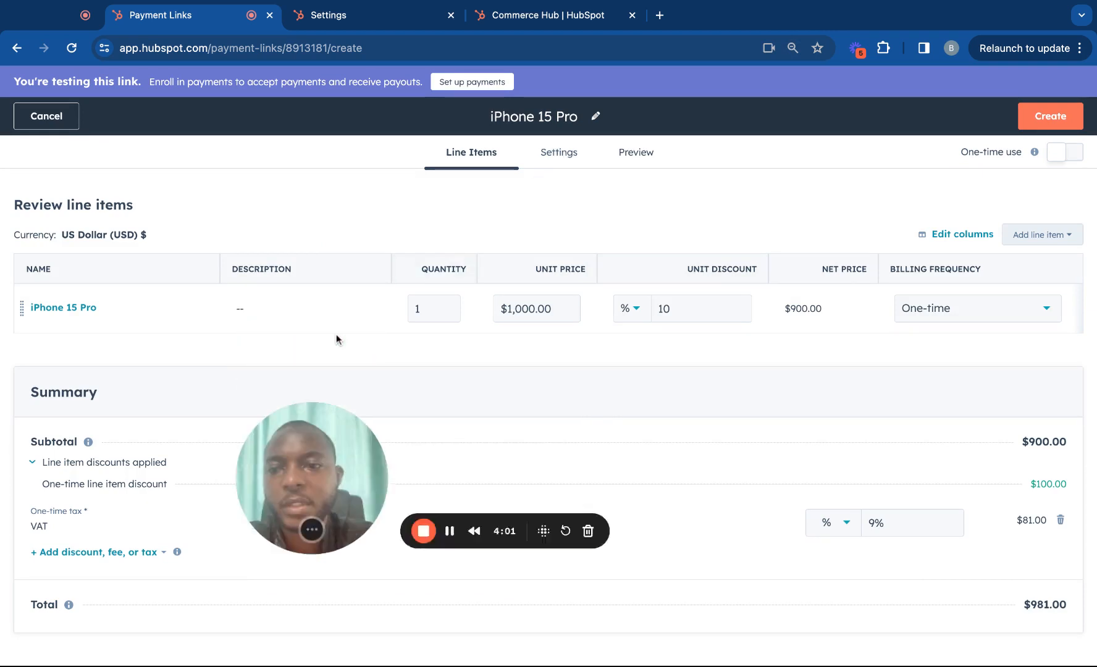
Step: In the payment link's settings, allow it to create new deals, keeping Sales Pipeline as the deal pipeline and Closed won as the stage
{"action": "left_click", "coordinate": [567, 154]}
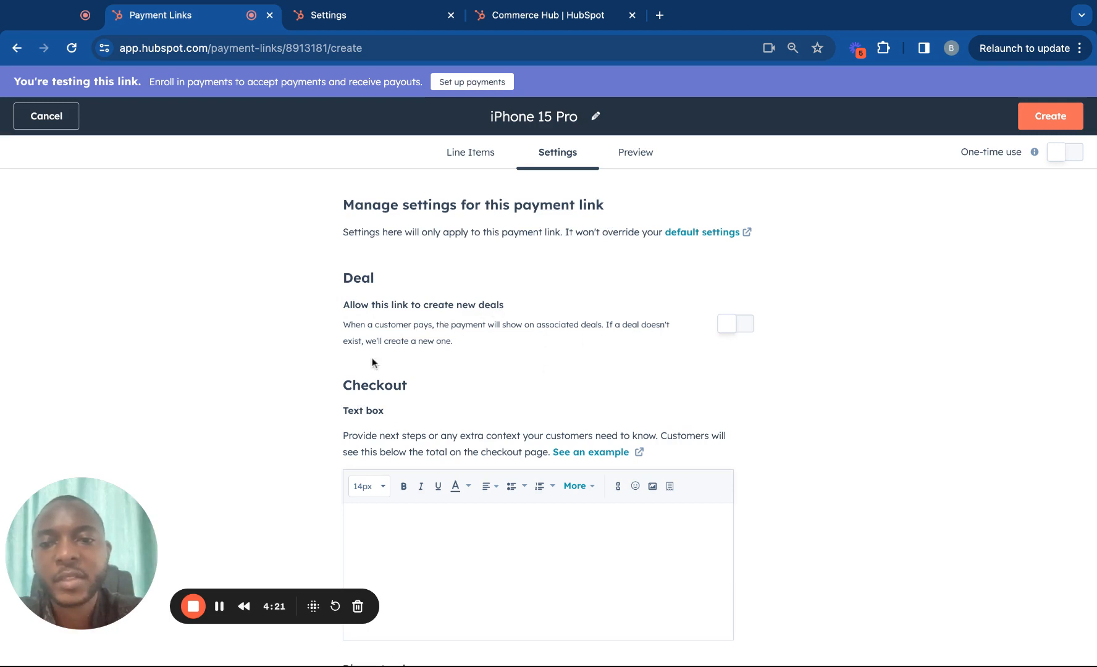
{"action": "left_click", "coordinate": [737, 324]}
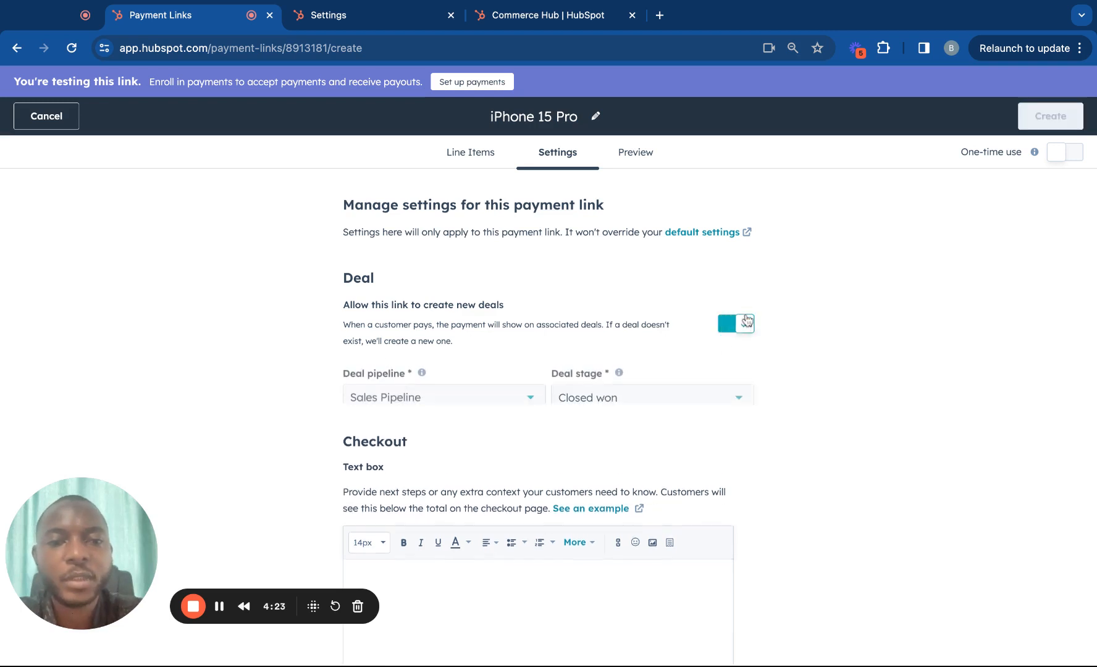
{"action": "scroll", "coordinate": [704, 384], "scroll_direction": "down", "scroll_amount": 3}
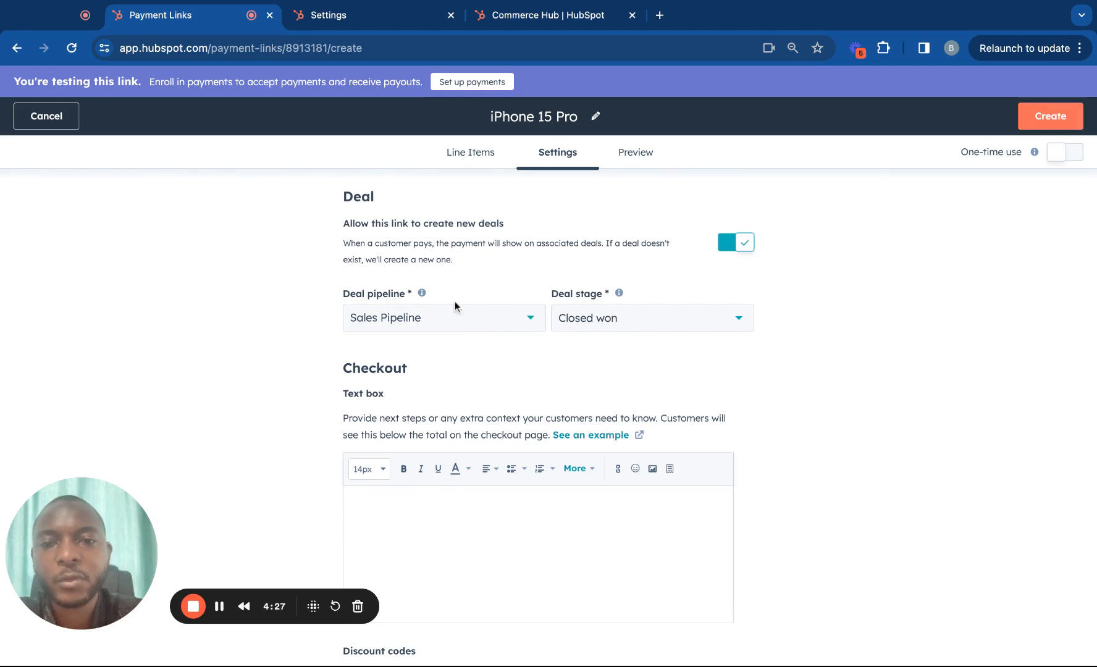
{"action": "left_click", "coordinate": [407, 323]}
{"action": "left_click", "coordinate": [406, 306]}
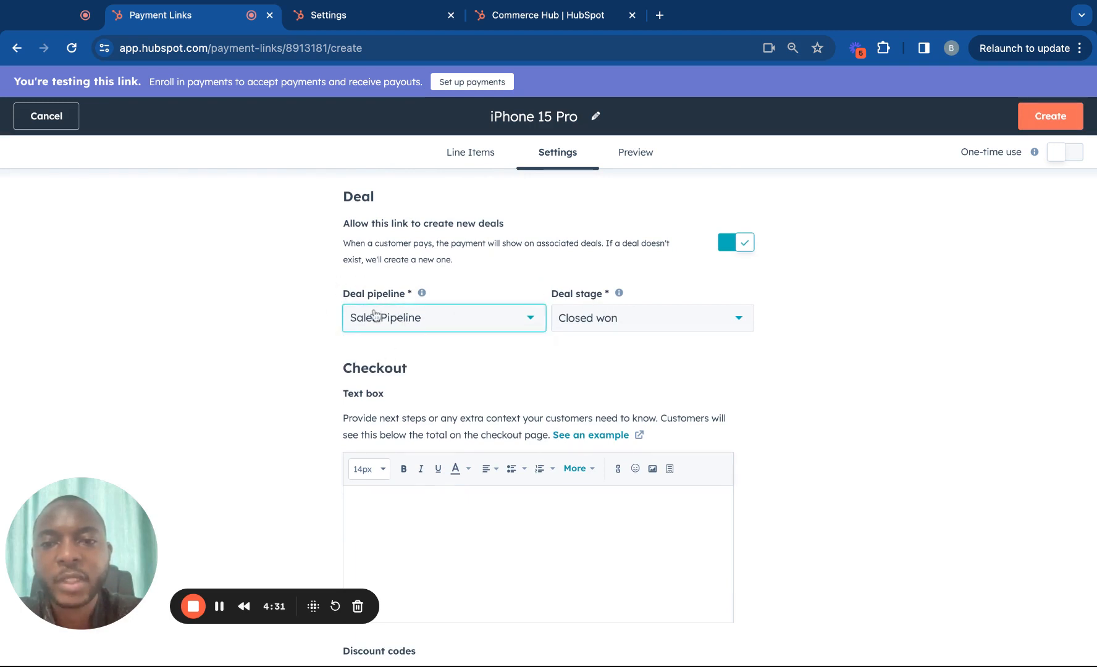
{"action": "left_click", "coordinate": [597, 332]}
{"action": "left_click", "coordinate": [595, 330]}
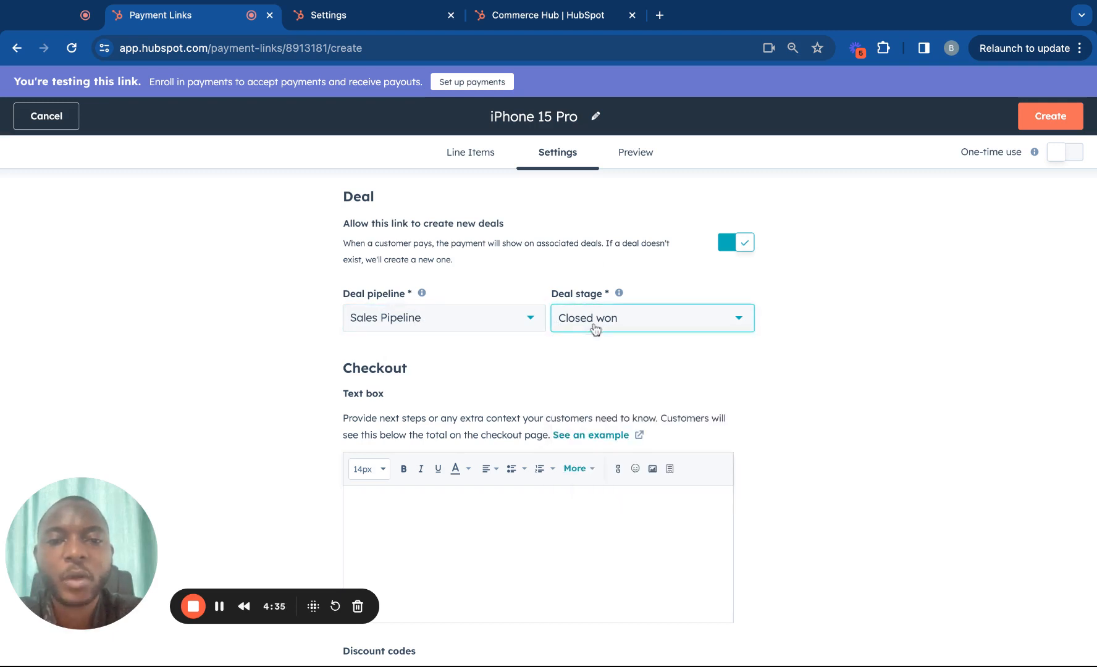
Step: Look through the checkout settings and add First name as a required contact property in the contact info
{"action": "scroll", "coordinate": [590, 337], "scroll_direction": "down", "scroll_amount": 5}
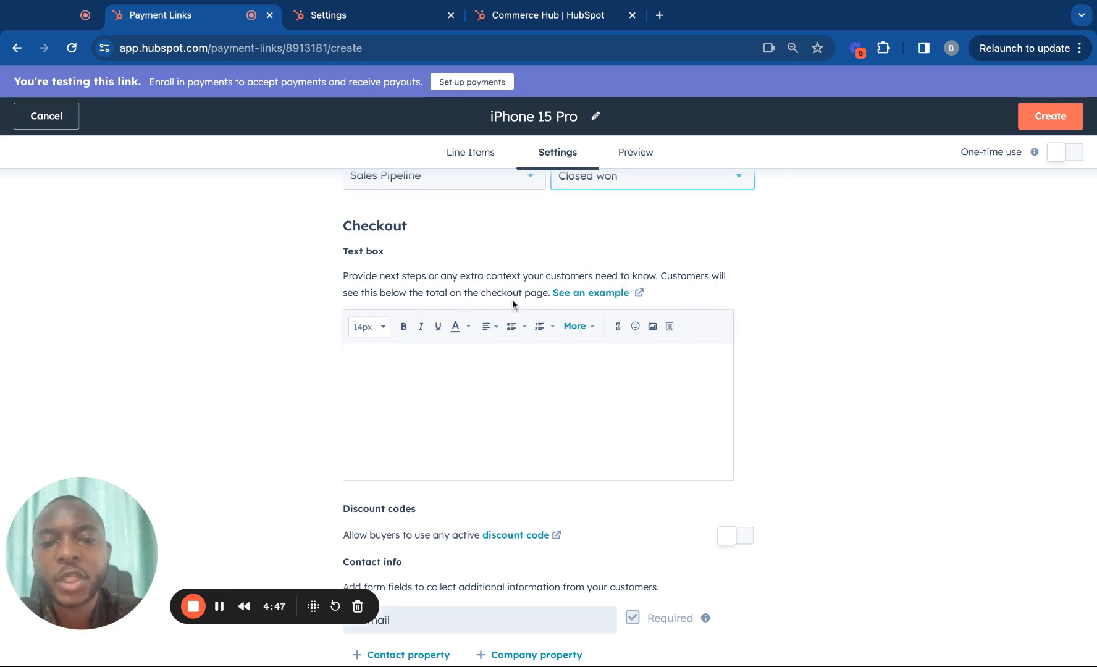
{"action": "scroll", "coordinate": [590, 319], "scroll_direction": "down", "scroll_amount": 2}
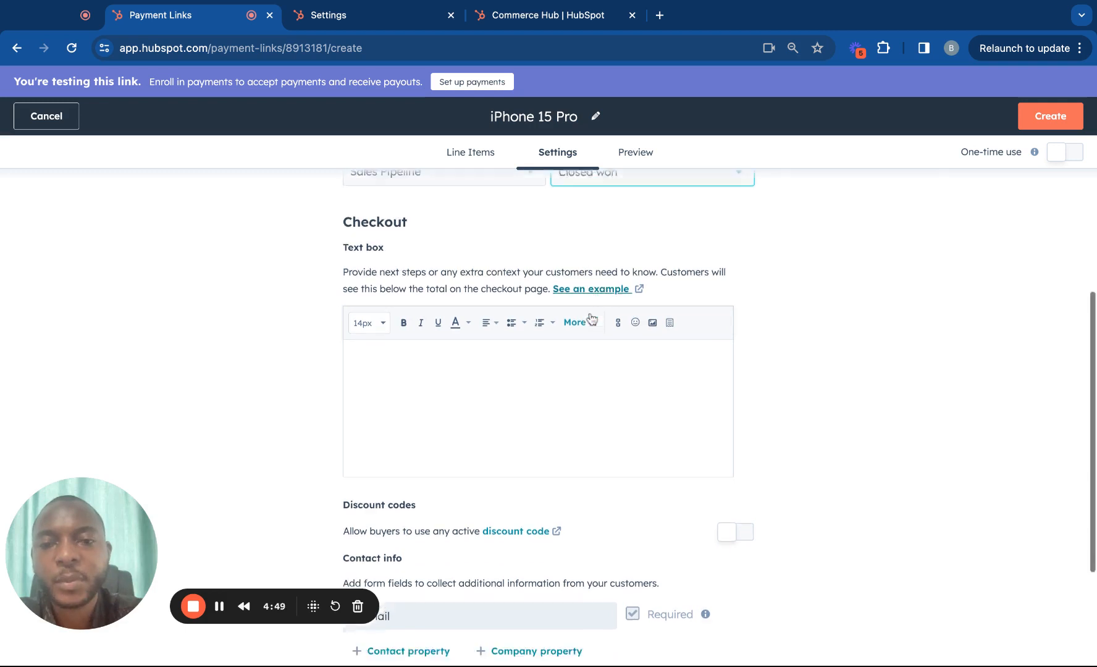
{"action": "scroll", "coordinate": [587, 358], "scroll_direction": "up", "scroll_amount": 2}
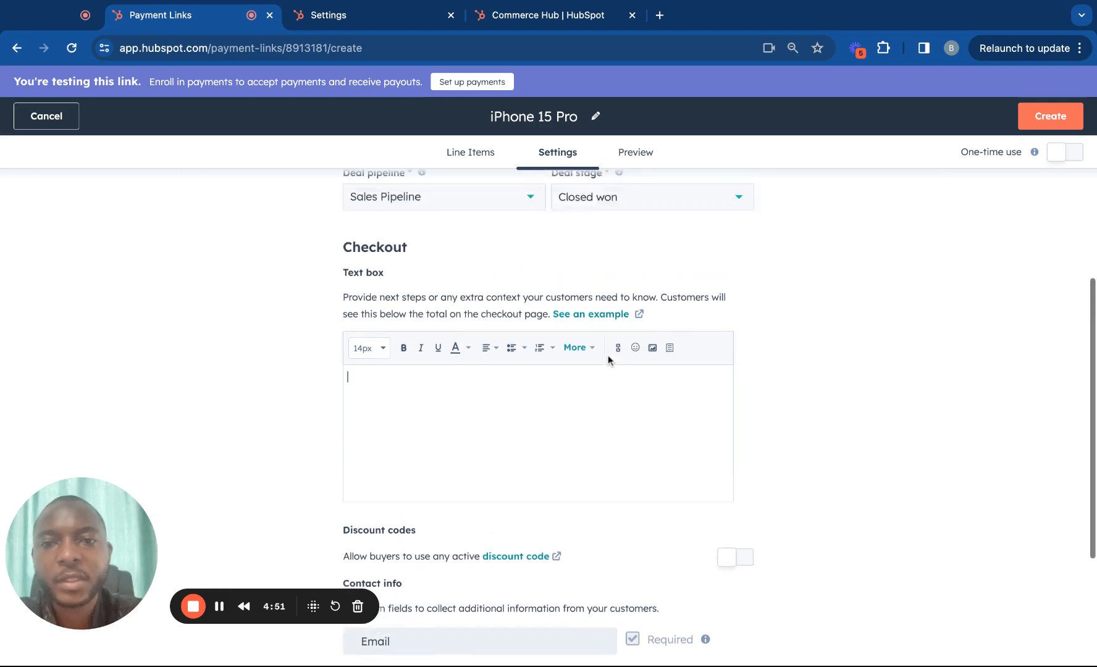
{"action": "scroll", "coordinate": [608, 361], "scroll_direction": "down", "scroll_amount": 3}
{"action": "scroll", "coordinate": [608, 361], "scroll_direction": "down", "scroll_amount": 4}
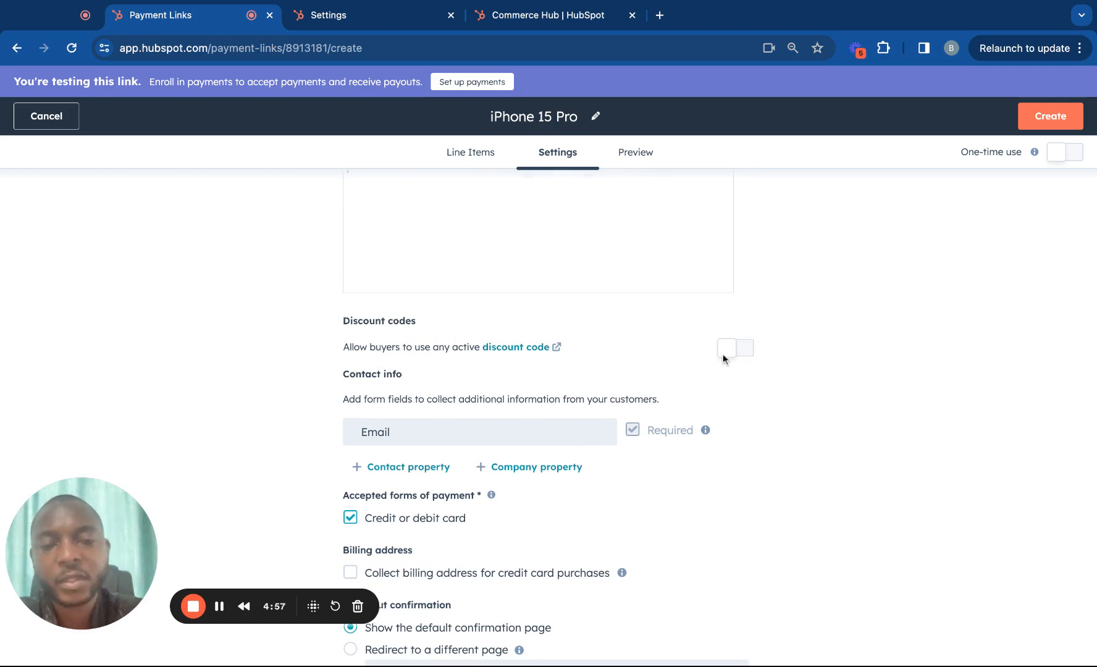
{"action": "scroll", "coordinate": [621, 369], "scroll_direction": "down", "scroll_amount": 2}
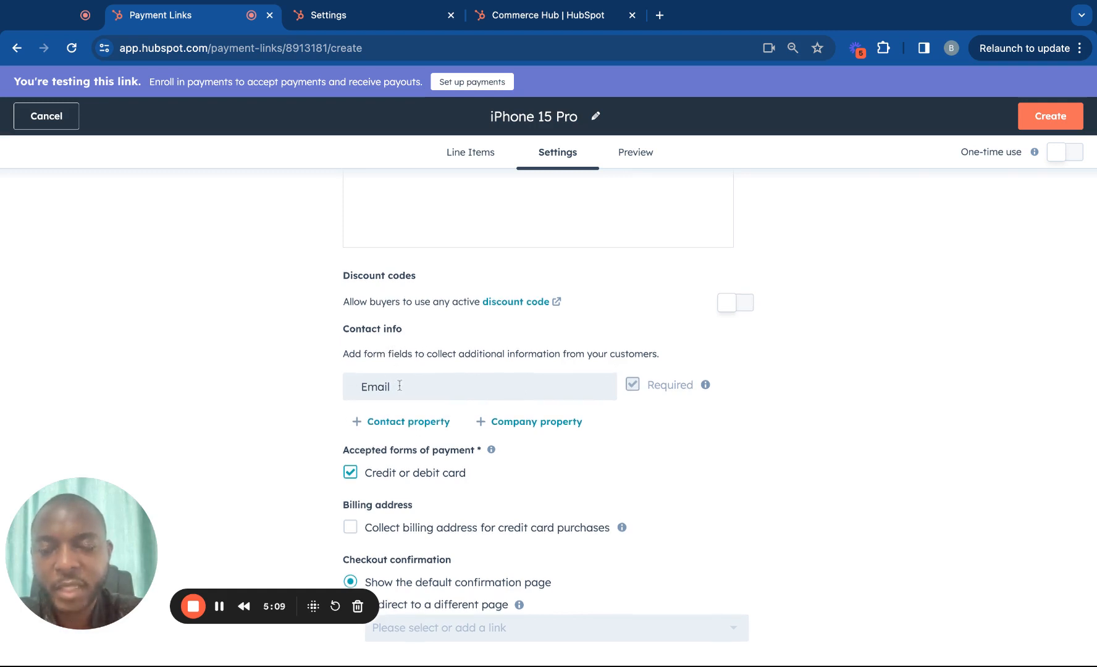
{"action": "left_click", "coordinate": [430, 423]}
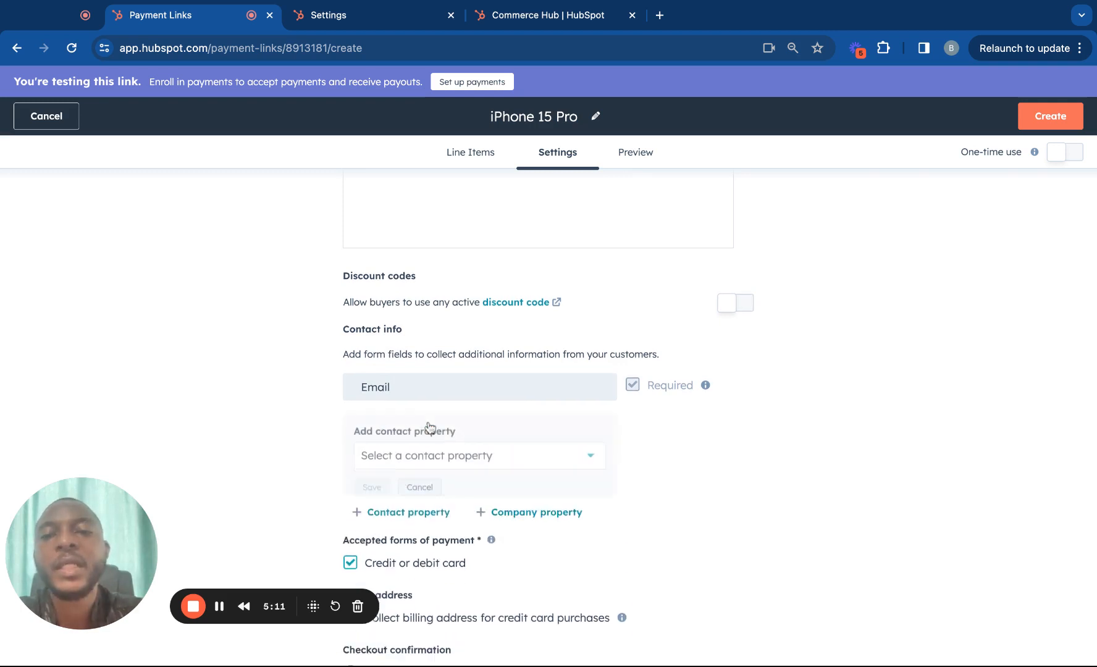
{"action": "scroll", "coordinate": [428, 424], "scroll_direction": "down", "scroll_amount": 1}
{"action": "left_click", "coordinate": [425, 434]}
{"action": "type", "text": "firs"}
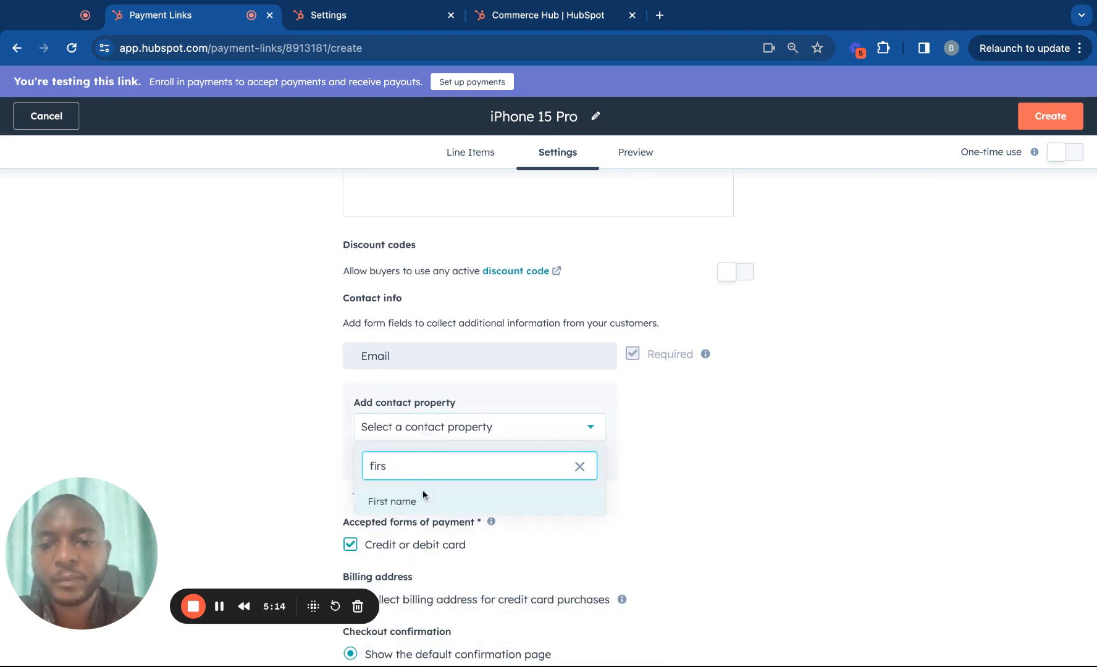
{"action": "left_click", "coordinate": [424, 498]}
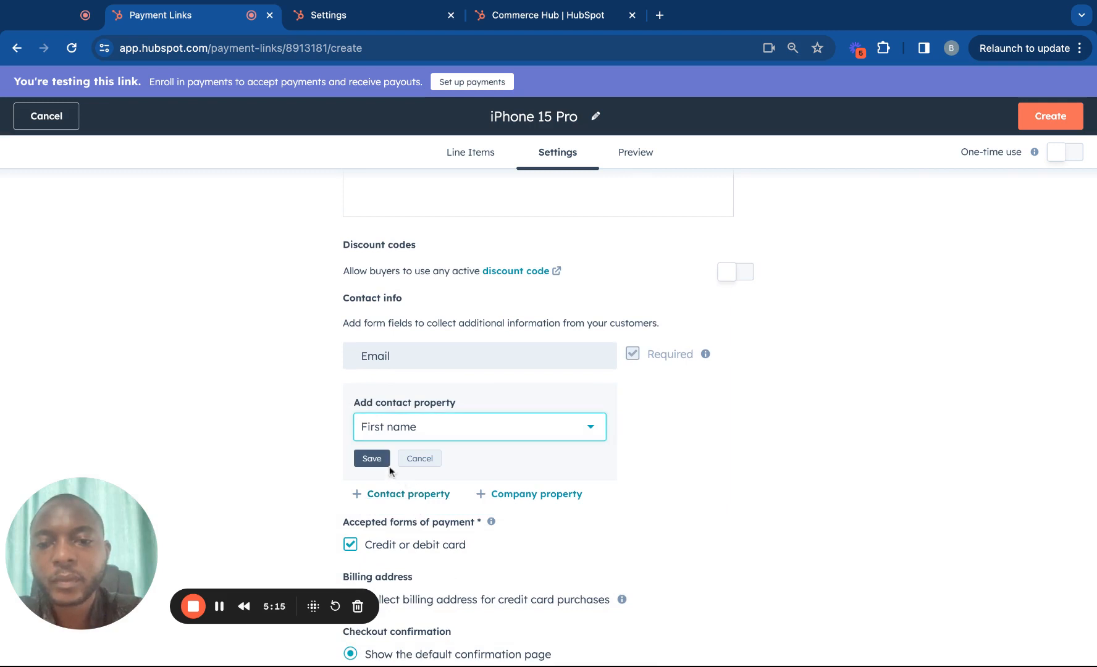
{"action": "left_click", "coordinate": [371, 459]}
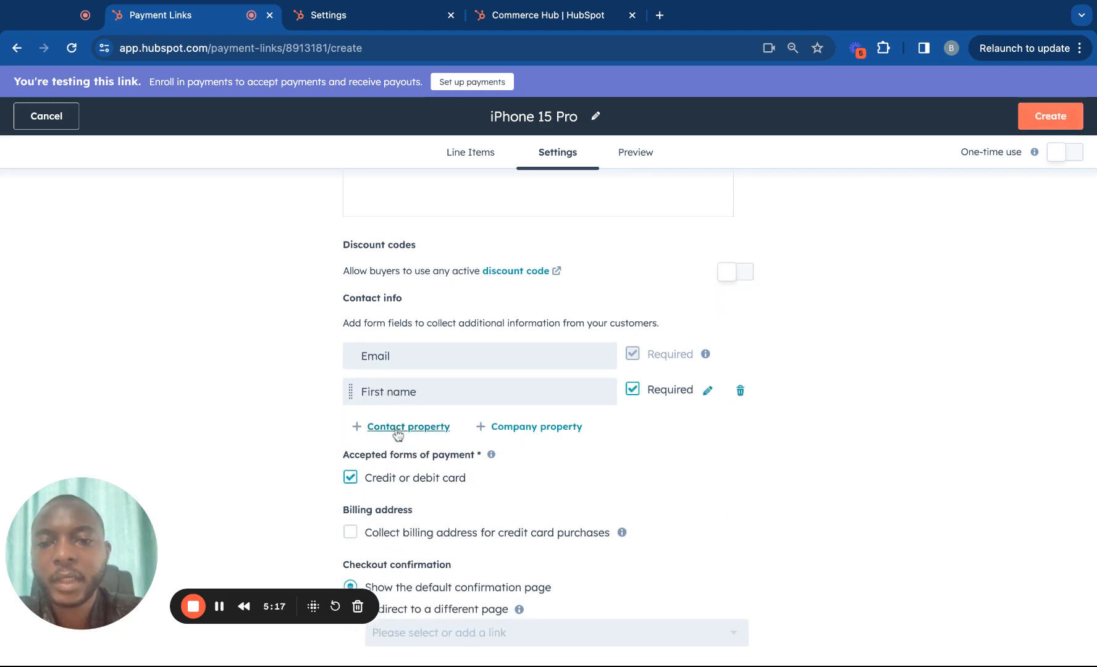
Step: Add Last name as another required contact property to collect from customers at checkout
{"action": "left_click", "coordinate": [398, 433]}
{"action": "left_click", "coordinate": [395, 464]}
{"action": "type", "text": "l"}
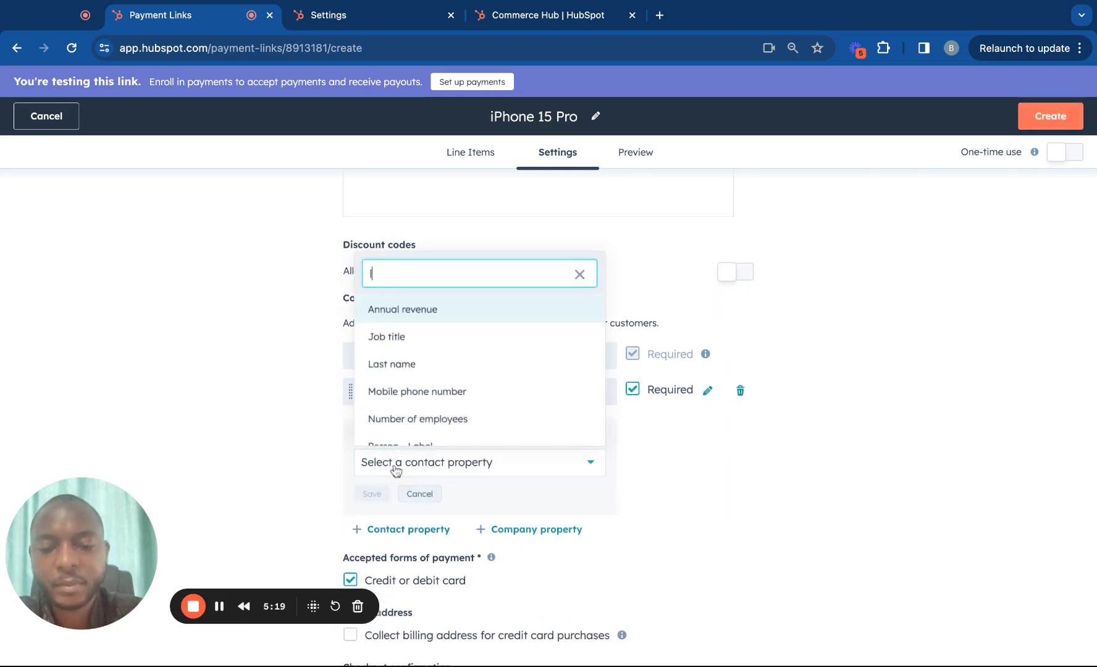
{"action": "type", "text": "ast"}
{"action": "left_click", "coordinate": [404, 435]}
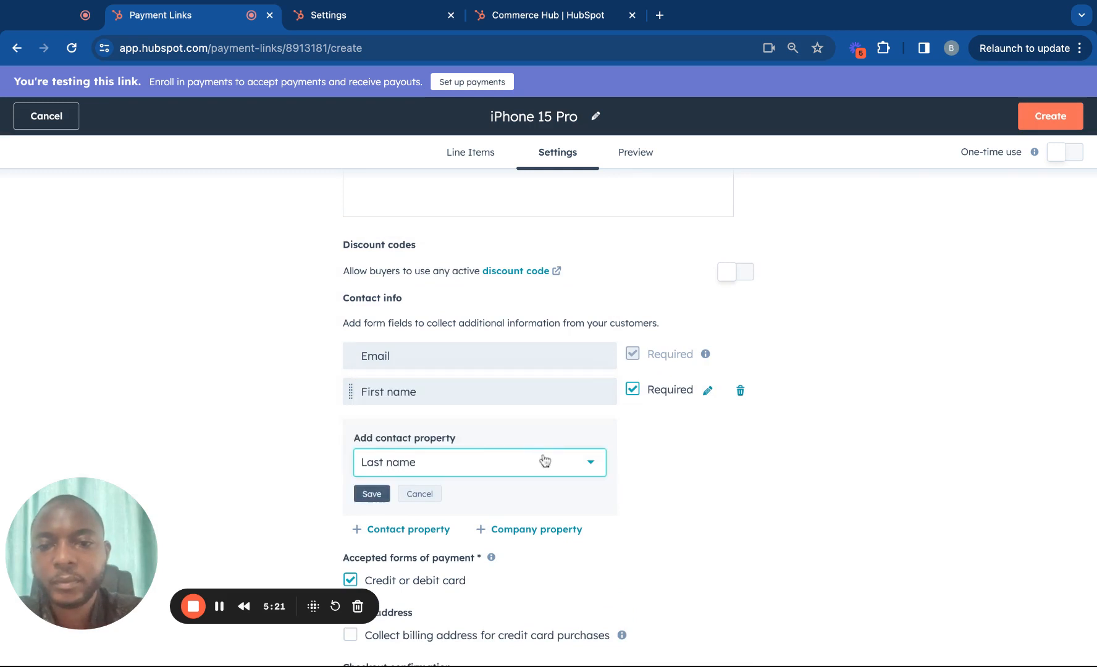
{"action": "left_click", "coordinate": [372, 494]}
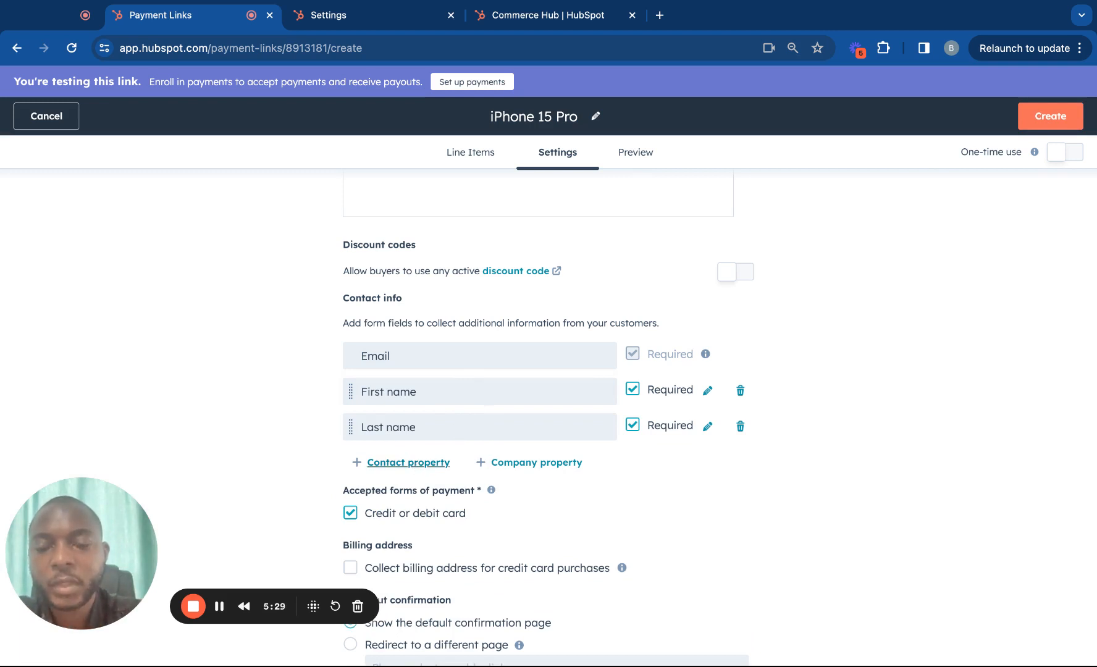
Step: Add Mobile phone number as a required contact property below Last name
{"action": "scroll", "coordinate": [419, 449], "scroll_direction": "down", "scroll_amount": 2}
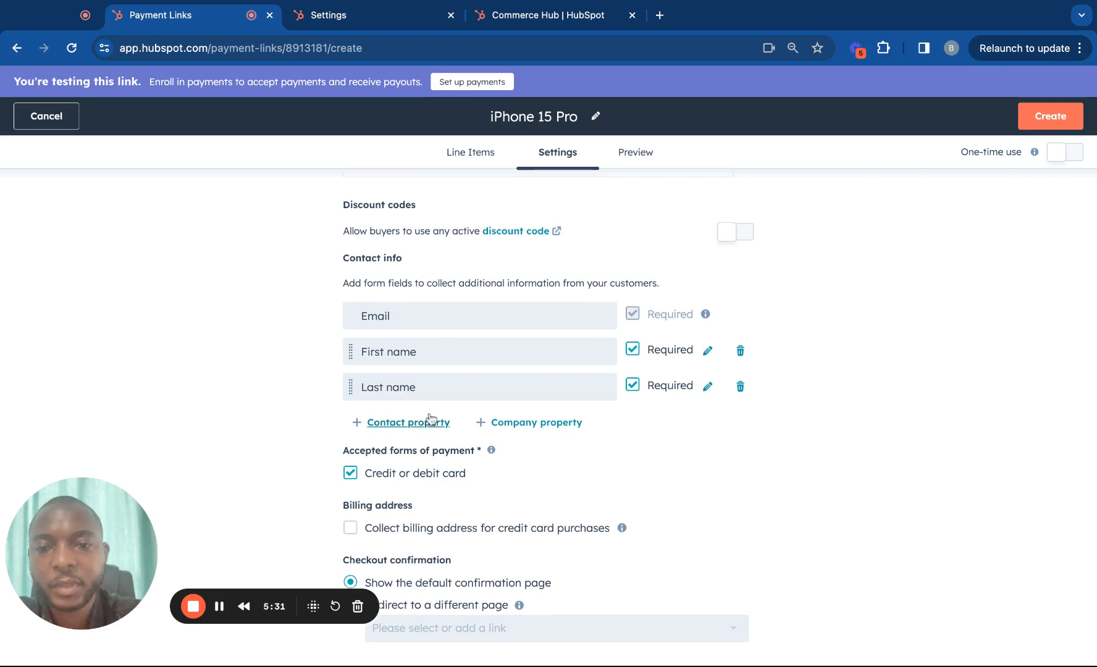
{"action": "left_click", "coordinate": [422, 426]}
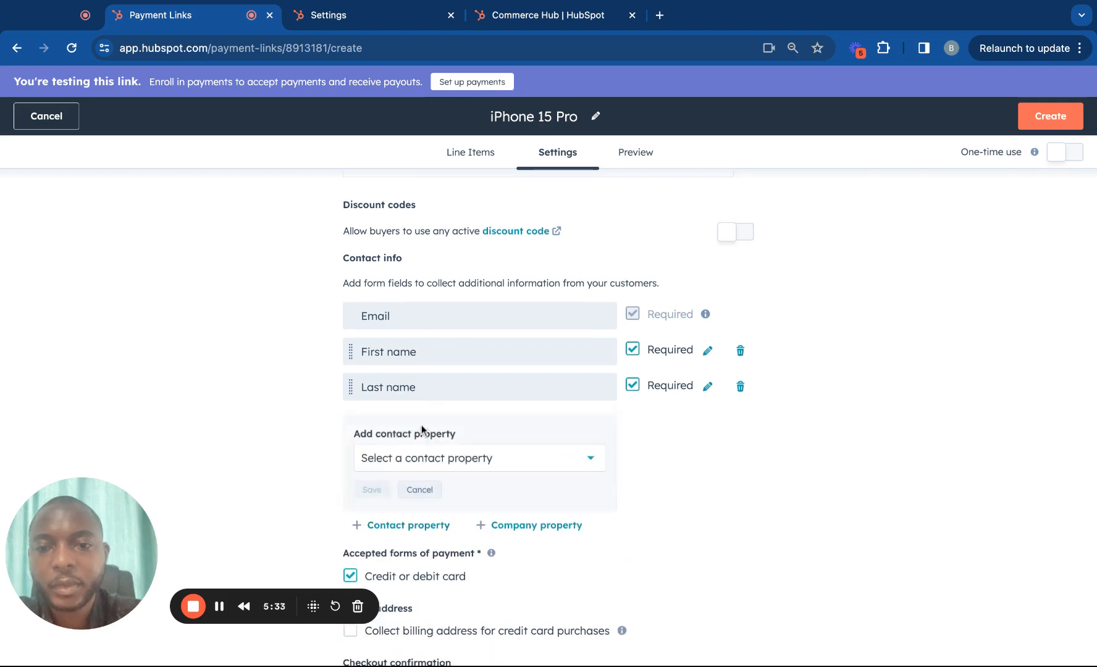
{"action": "left_click", "coordinate": [416, 446]}
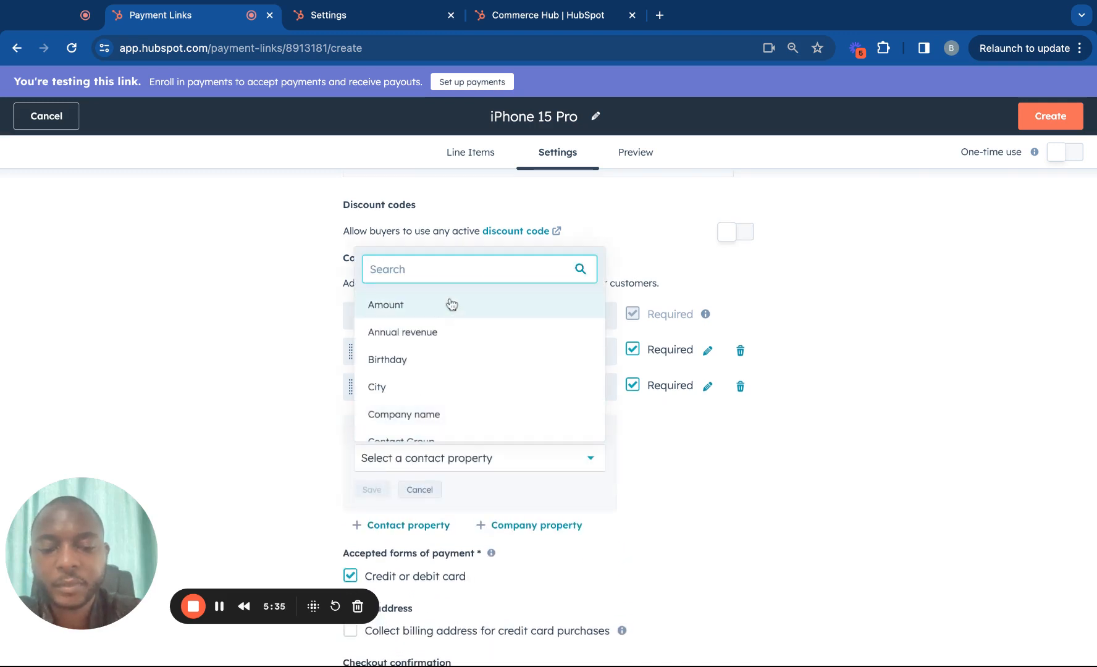
{"action": "type", "text": "num"}
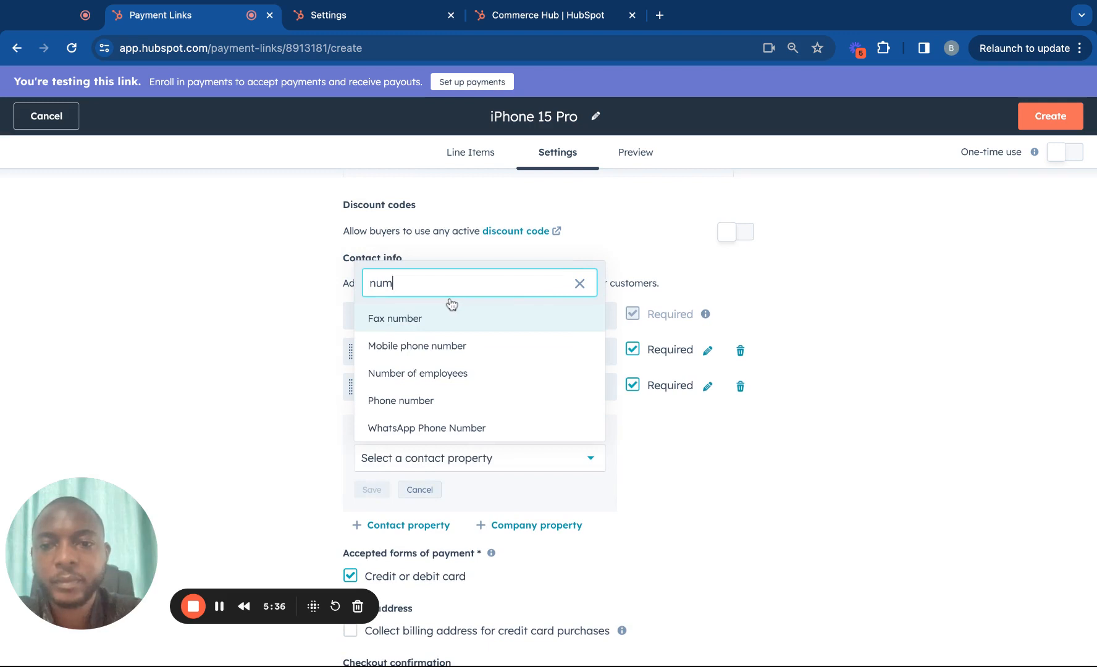
{"action": "left_click", "coordinate": [439, 346]}
{"action": "left_click", "coordinate": [373, 489]}
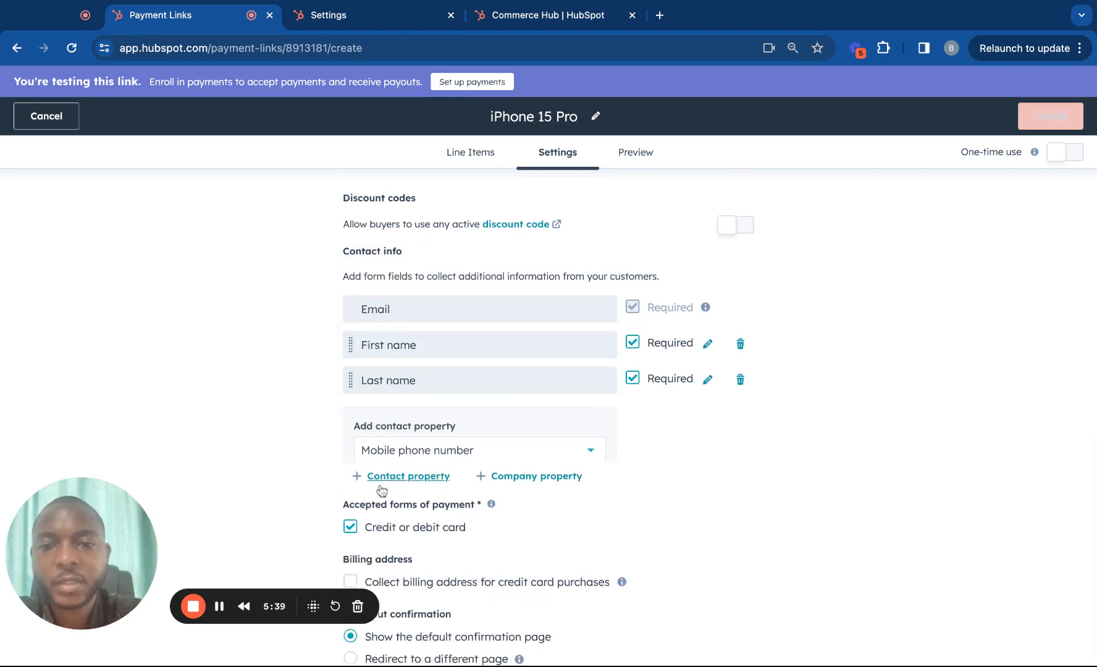
{"action": "scroll", "coordinate": [407, 490], "scroll_direction": "down", "scroll_amount": 1}
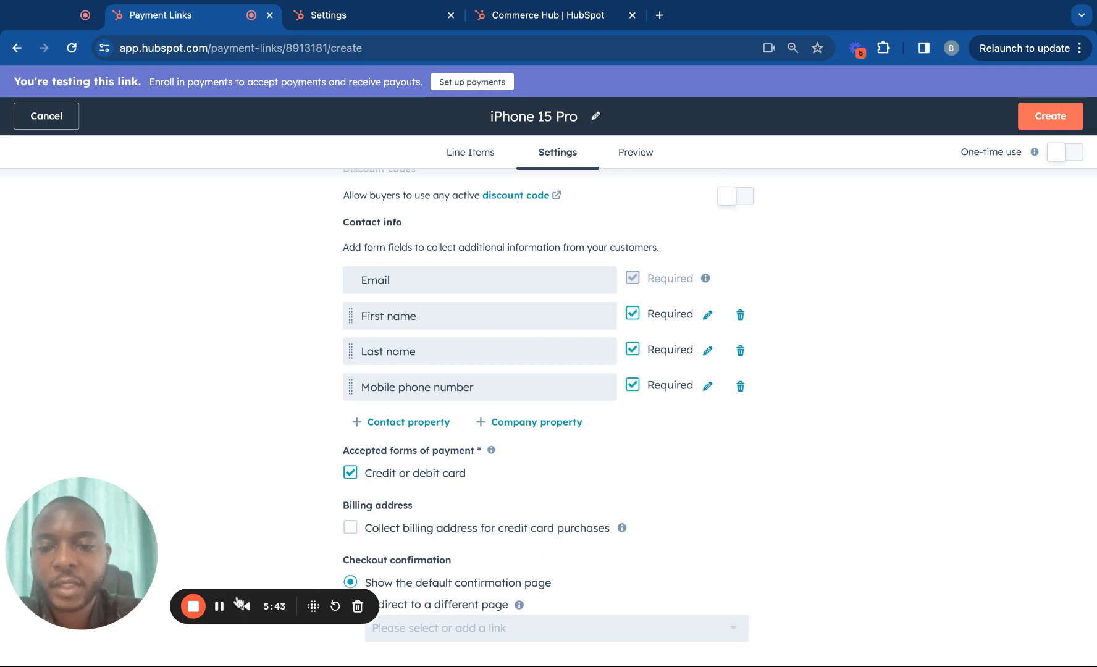
{"action": "left_click", "coordinate": [133, 567]}
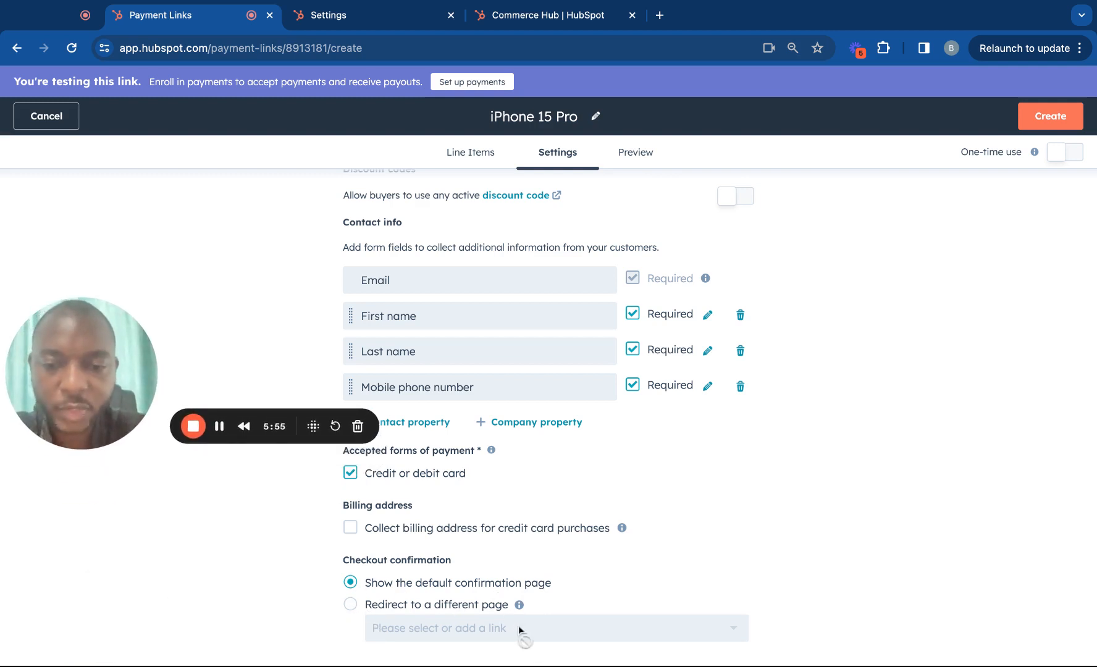
{"action": "left_click", "coordinate": [351, 604]}
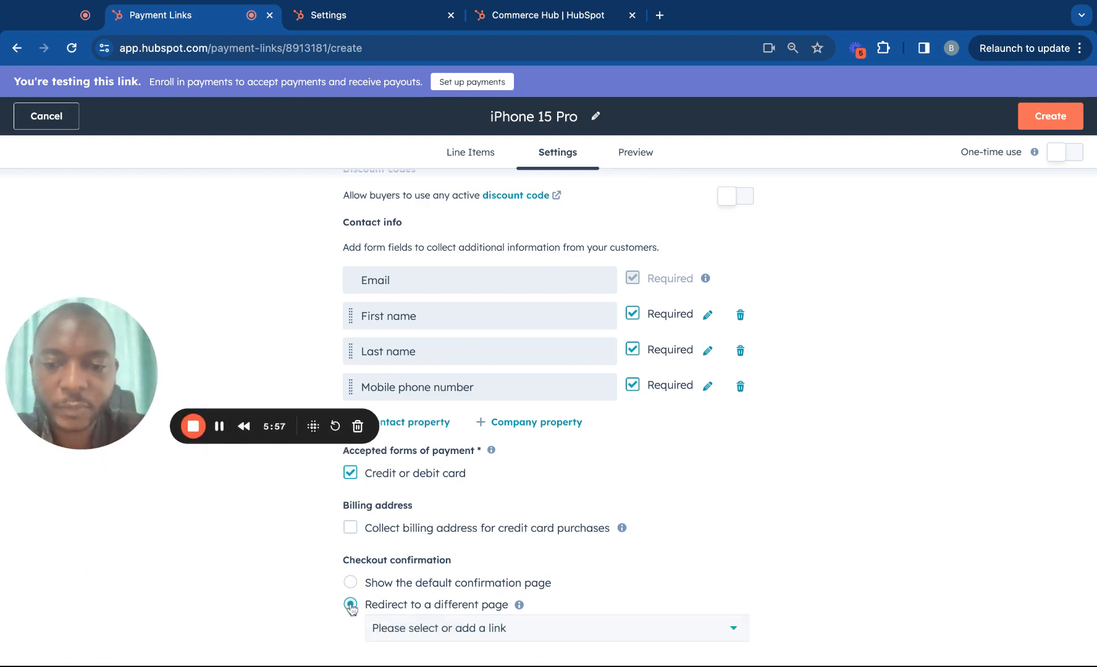
{"action": "left_click", "coordinate": [498, 627]}
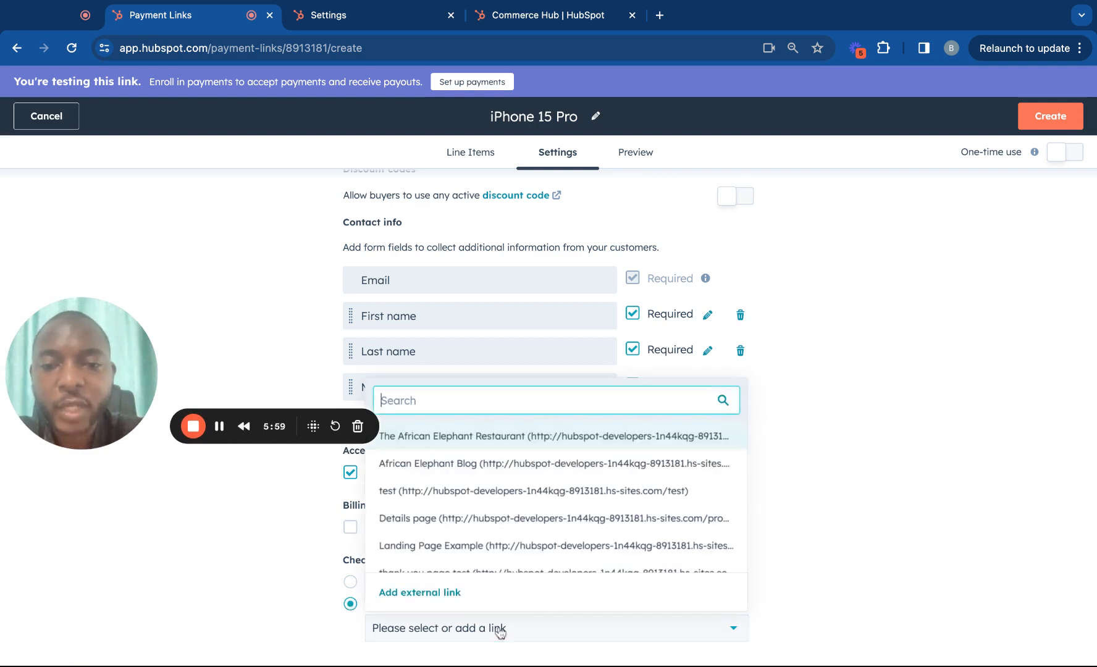
{"action": "left_click", "coordinate": [822, 501]}
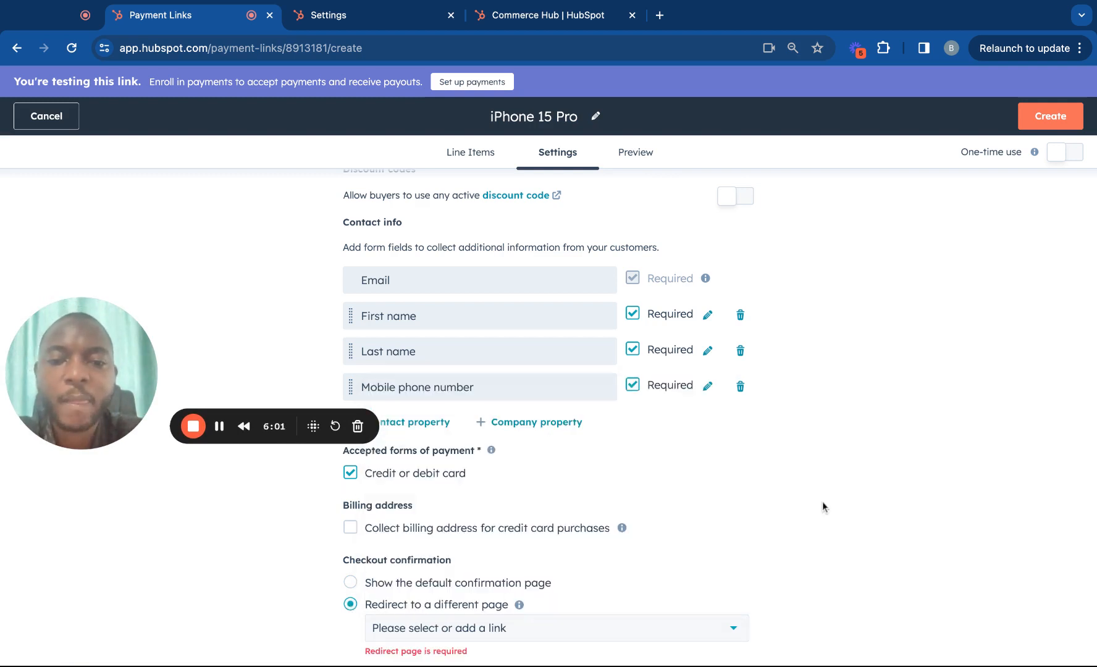
{"action": "left_click", "coordinate": [350, 583]}
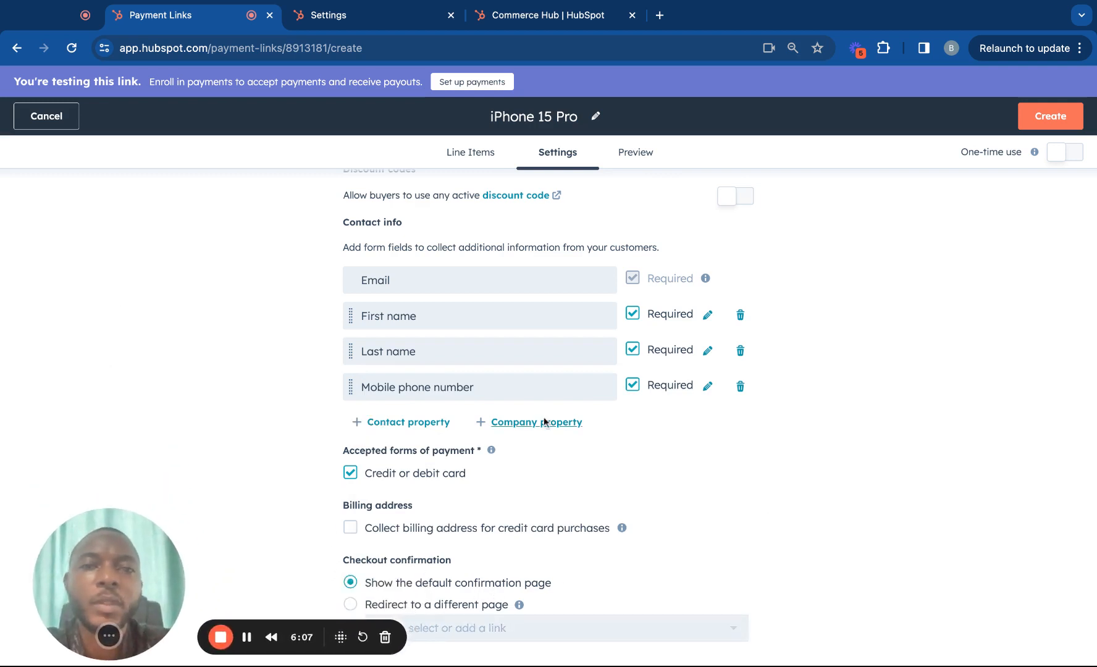
Step: Restrict the iPhone 15 Pro payment link to one-time use
{"action": "scroll", "coordinate": [543, 422], "scroll_direction": "up", "scroll_amount": 3}
{"action": "scroll", "coordinate": [543, 422], "scroll_direction": "up", "scroll_amount": 8}
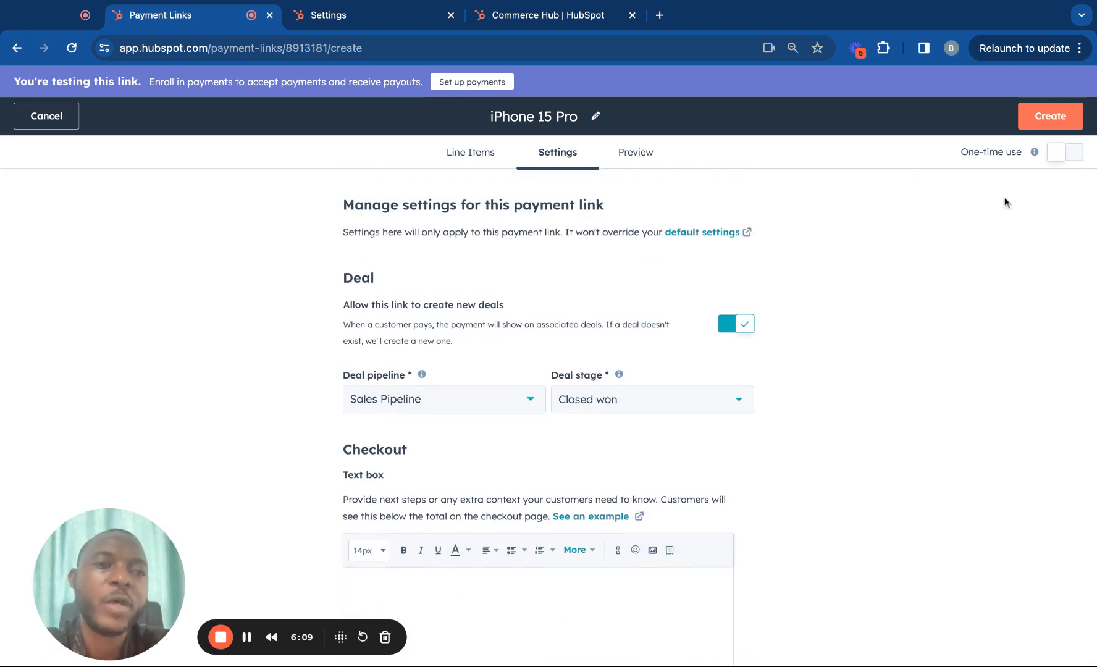
{"action": "mouse_move", "coordinate": [1035, 153]}
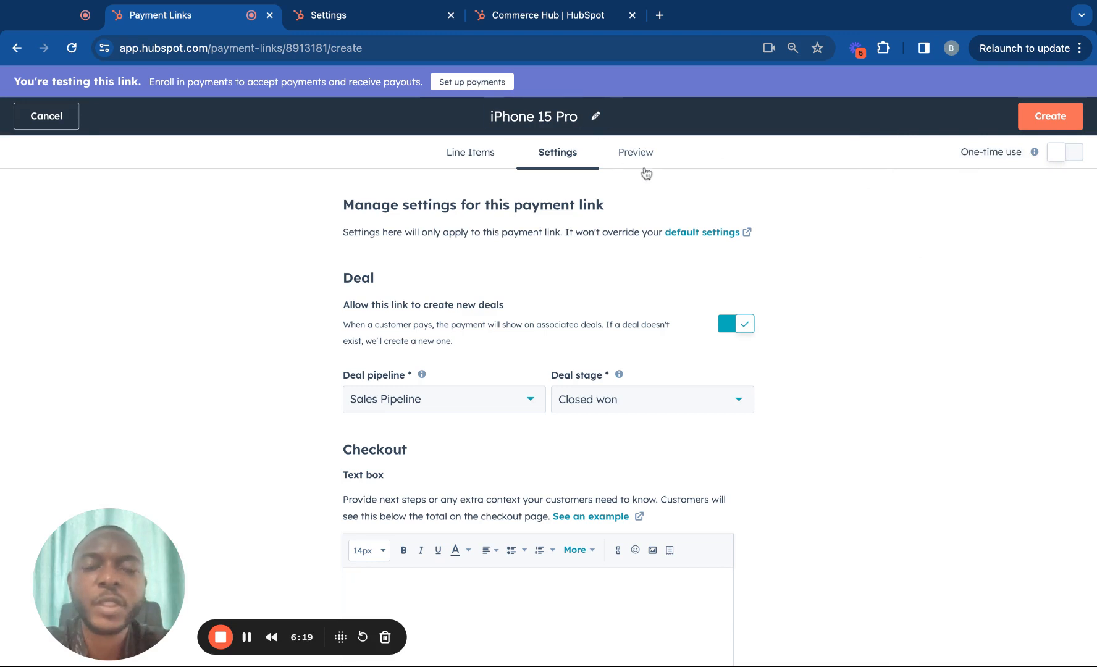
{"action": "left_click", "coordinate": [1059, 156]}
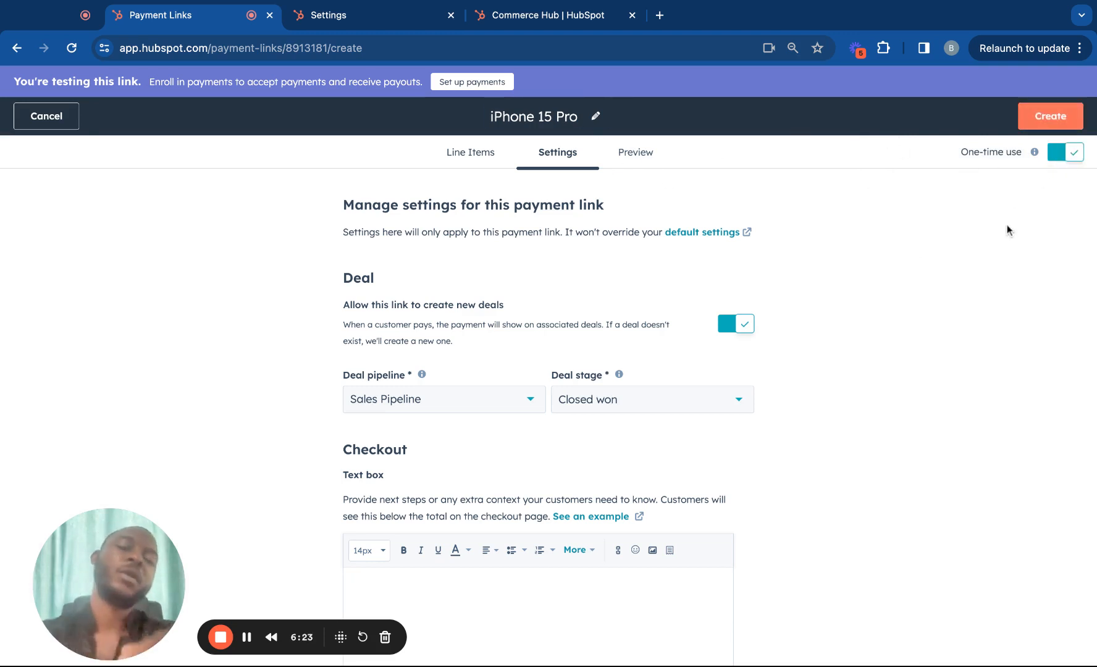
Step: Preview the customer's checkout page and examine its order summary, contact info and payment info sections
{"action": "left_click", "coordinate": [644, 159]}
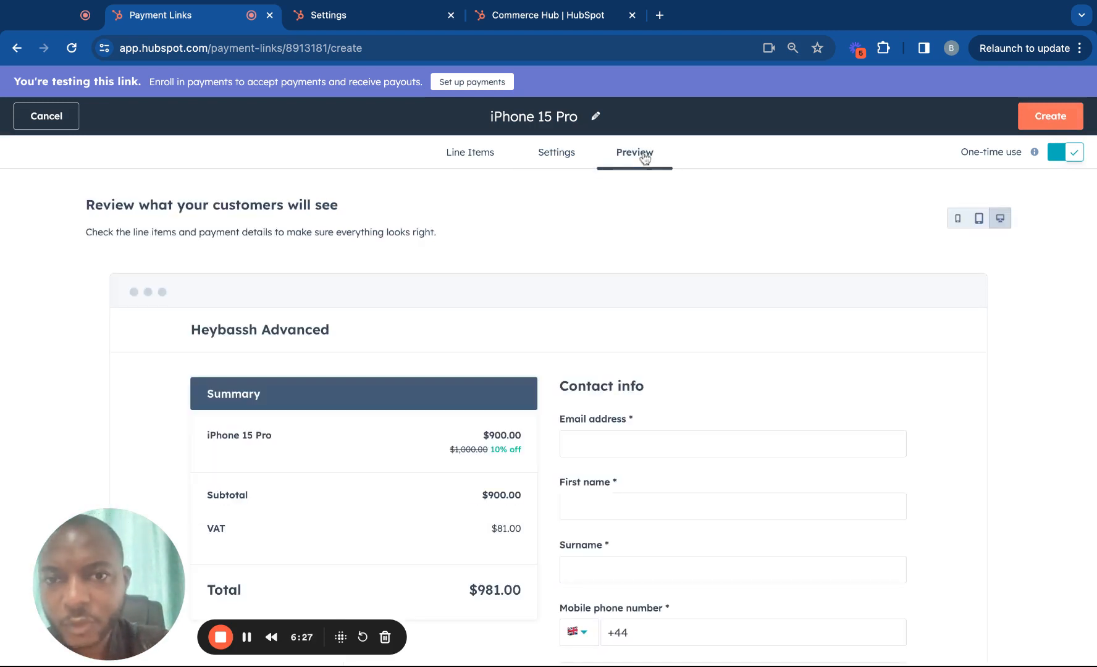
{"action": "scroll", "coordinate": [568, 355], "scroll_direction": "down", "scroll_amount": 6}
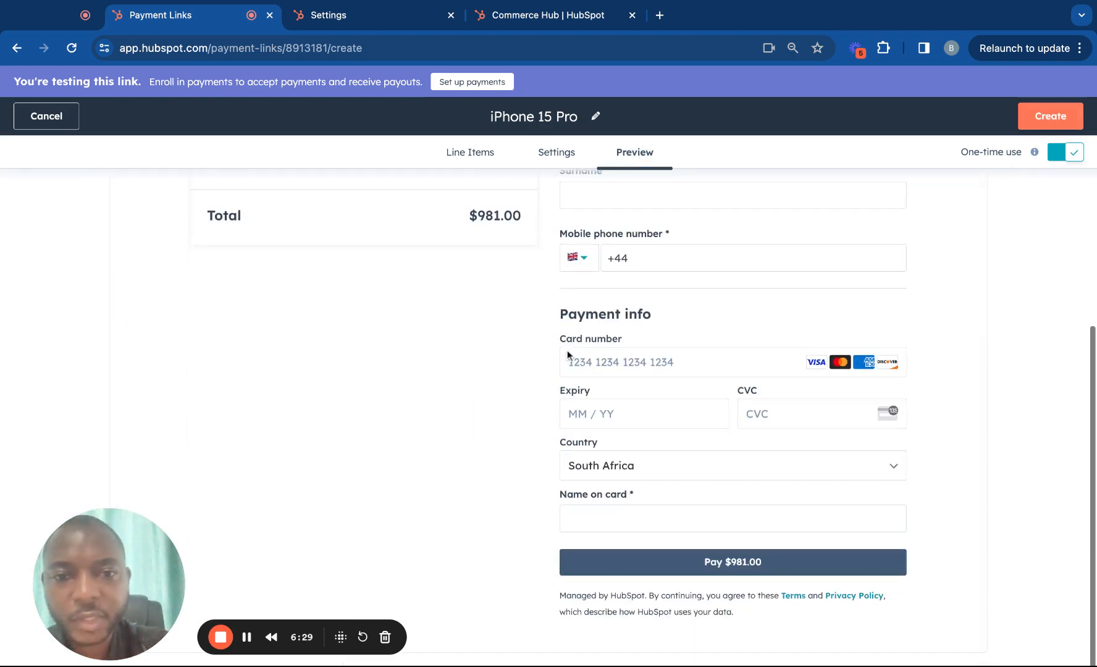
{"action": "scroll", "coordinate": [510, 412], "scroll_direction": "up", "scroll_amount": 6}
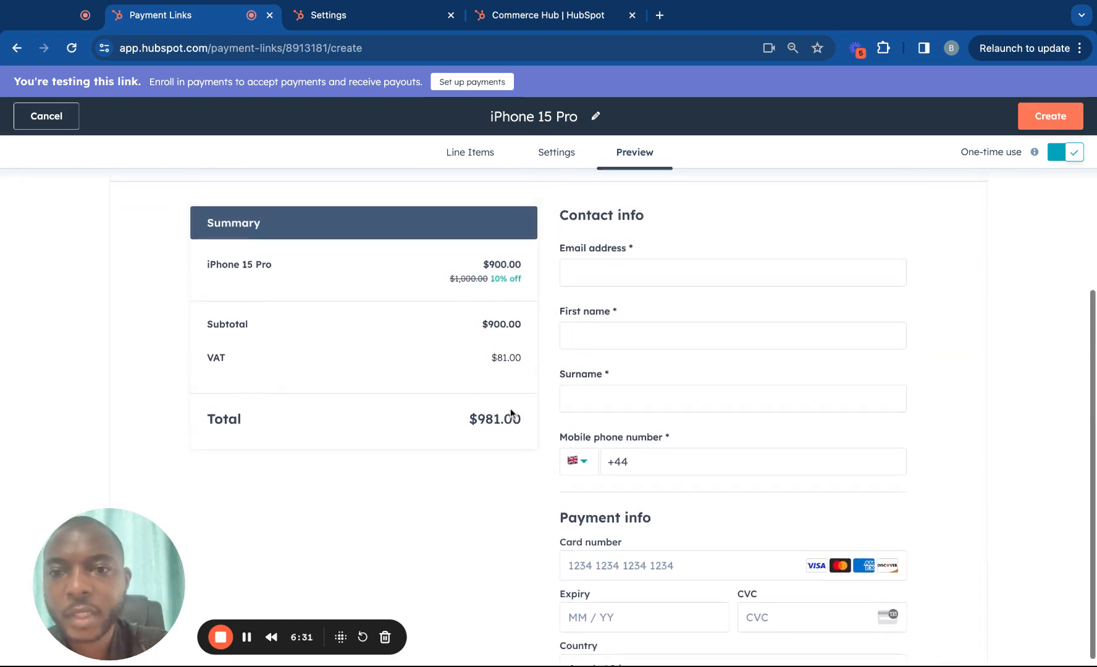
{"action": "scroll", "coordinate": [510, 412], "scroll_direction": "down", "scroll_amount": 3}
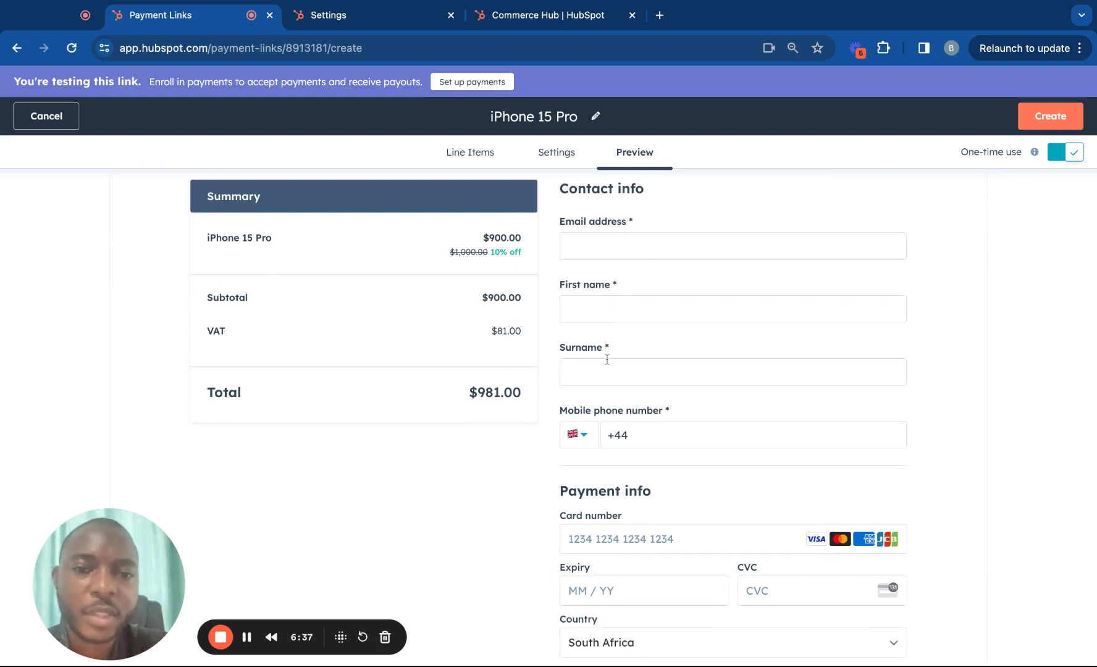
{"action": "scroll", "coordinate": [607, 359], "scroll_direction": "down", "scroll_amount": 5}
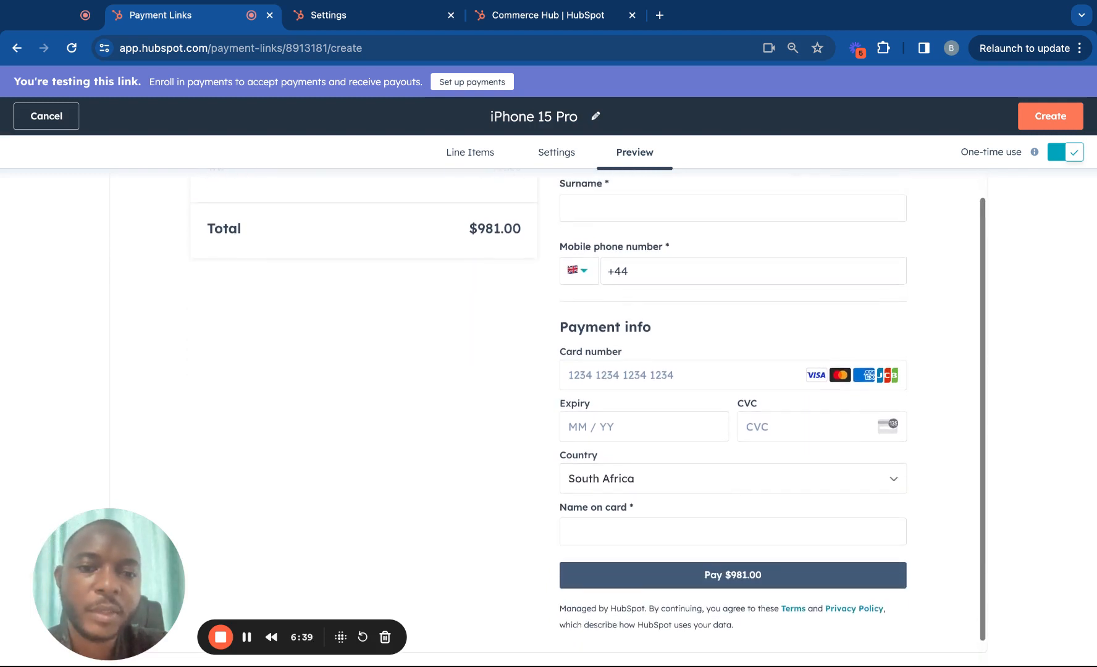
{"action": "scroll", "coordinate": [653, 417], "scroll_direction": "up", "scroll_amount": 3}
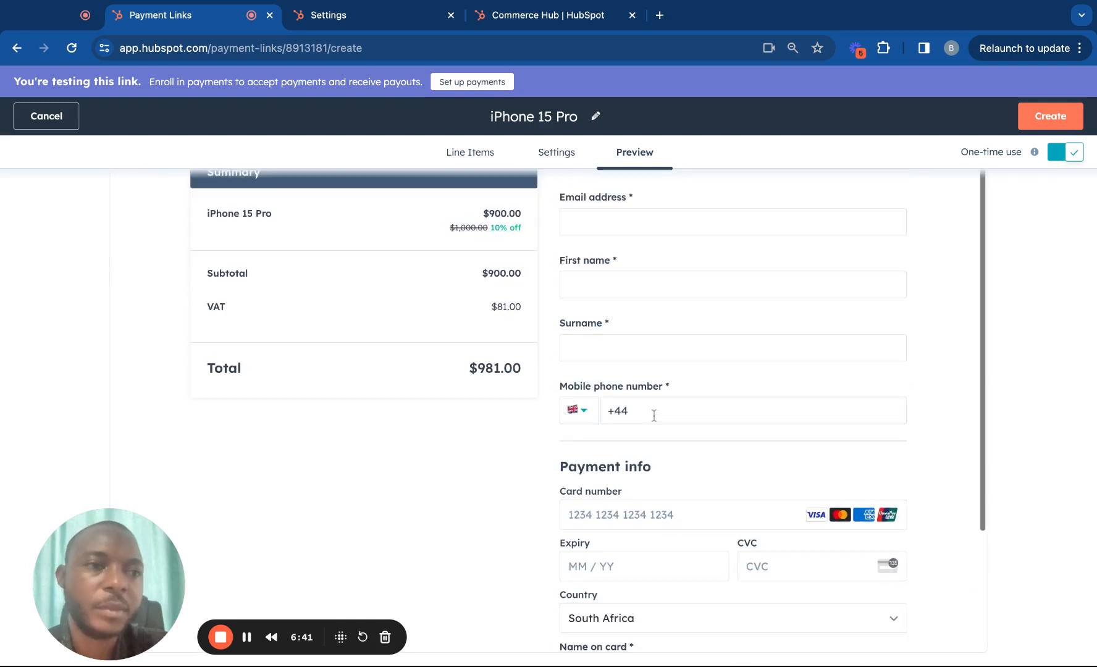
Step: Create the iPhone 15 Pro payment link and view the payments enrollment page before returning to the payment links list
{"action": "left_click", "coordinate": [1044, 120]}
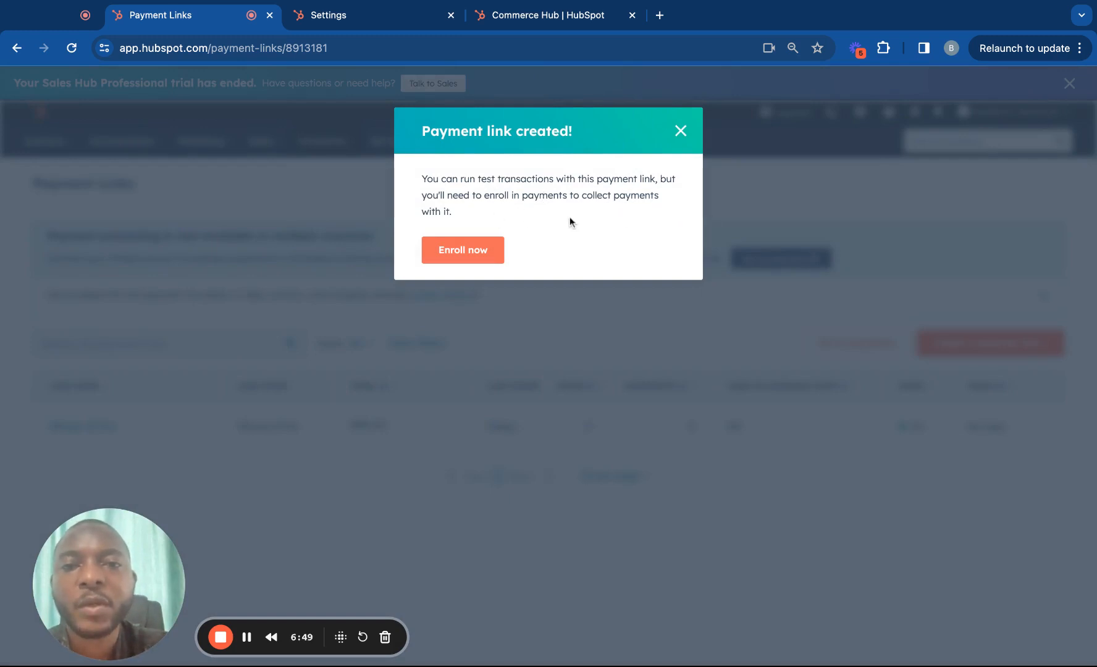
{"action": "left_click", "coordinate": [464, 250]}
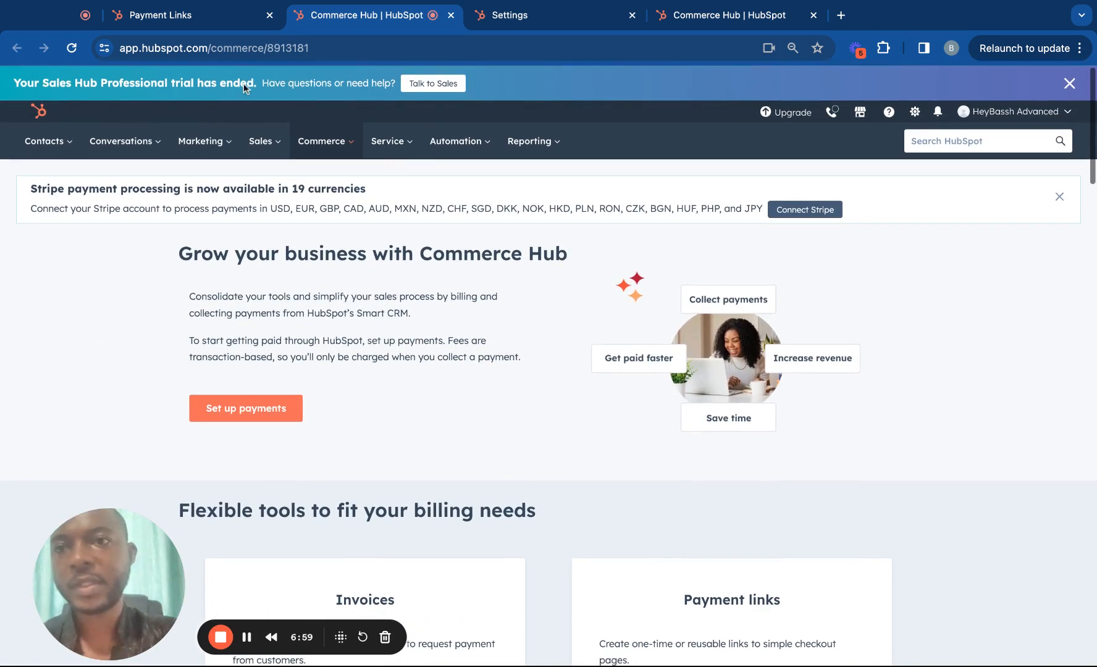
{"action": "left_click", "coordinate": [201, 21]}
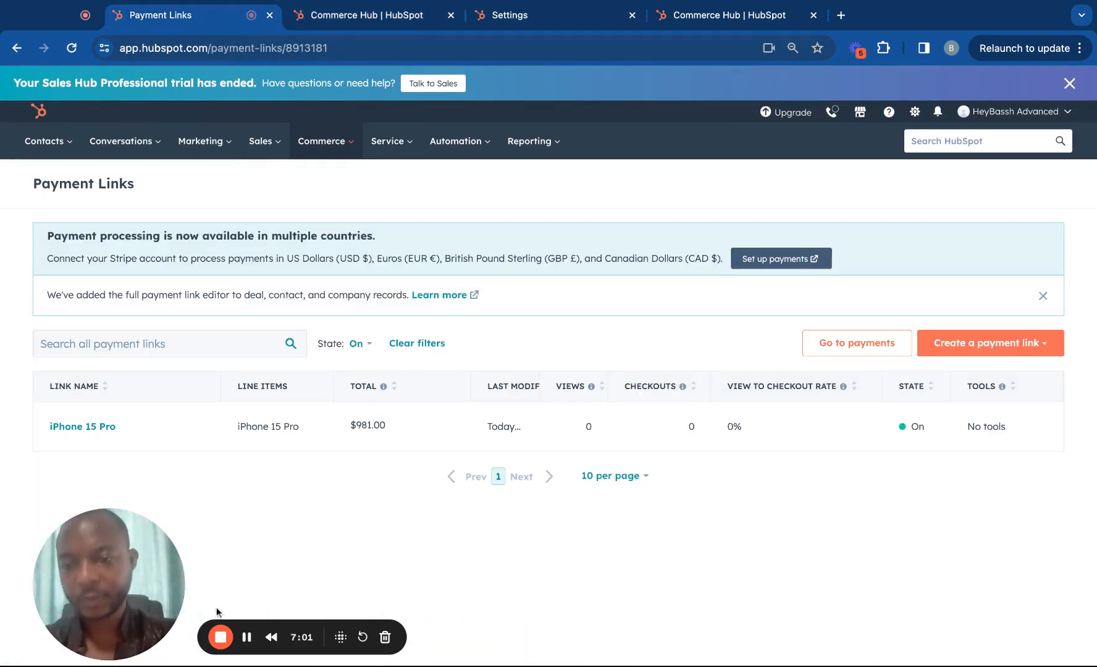
Step: Copy the iPhone 15 Pro payment link to the clipboard and dismiss the test link notice
{"action": "mouse_move", "coordinate": [156, 426]}
{"action": "left_click", "coordinate": [118, 430]}
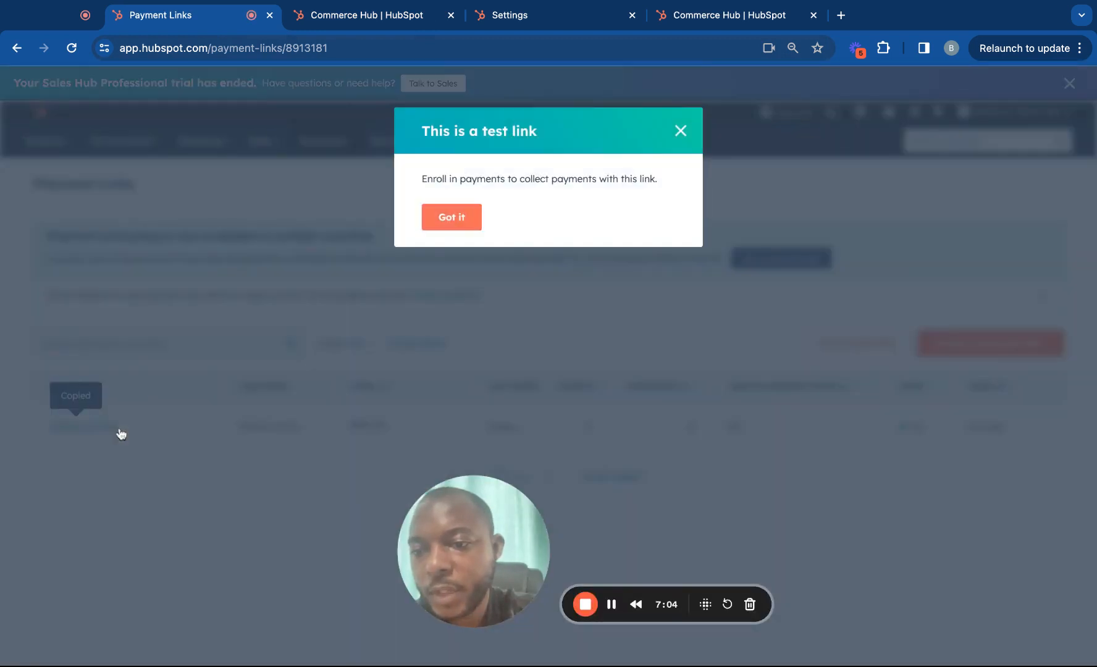
{"action": "left_click", "coordinate": [461, 228]}
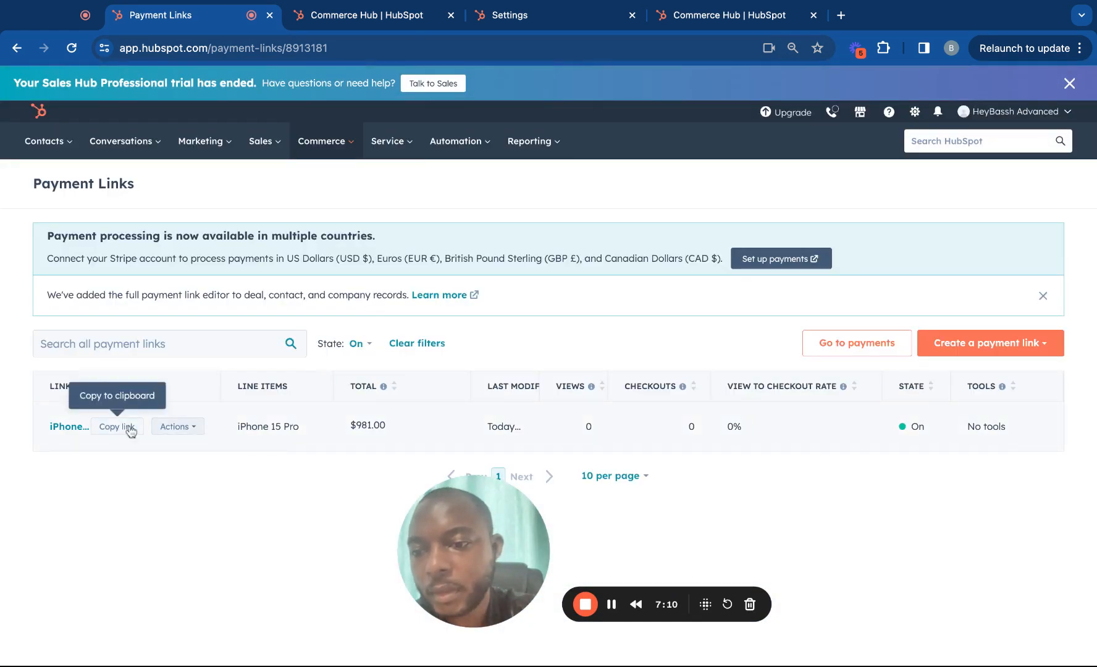
{"action": "left_click", "coordinate": [131, 428]}
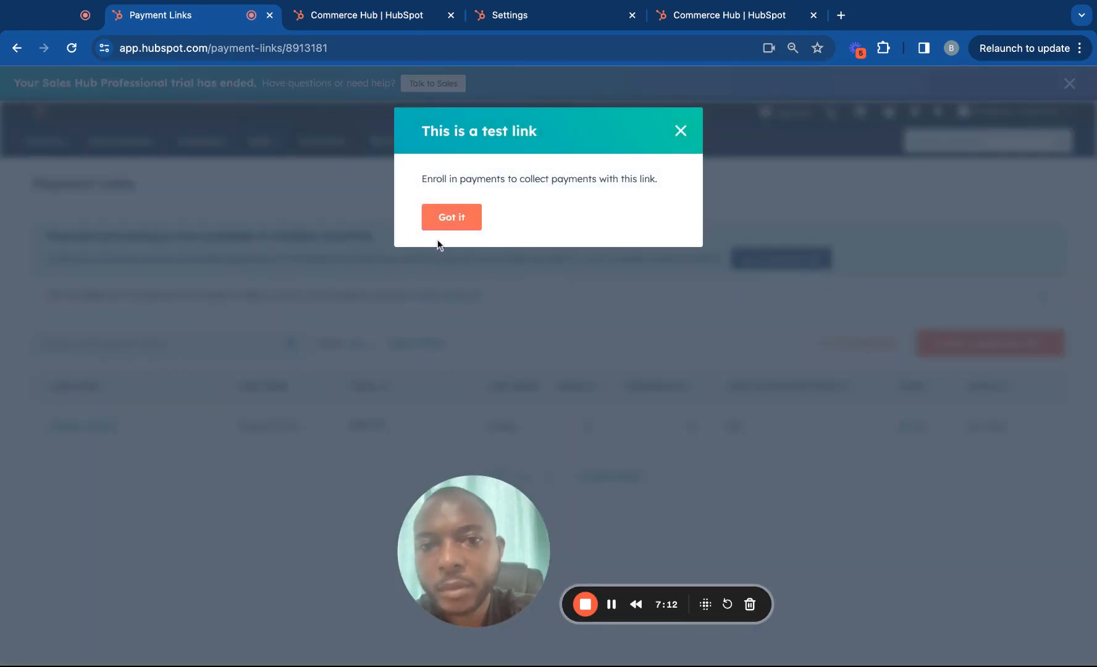
{"action": "left_click", "coordinate": [446, 224]}
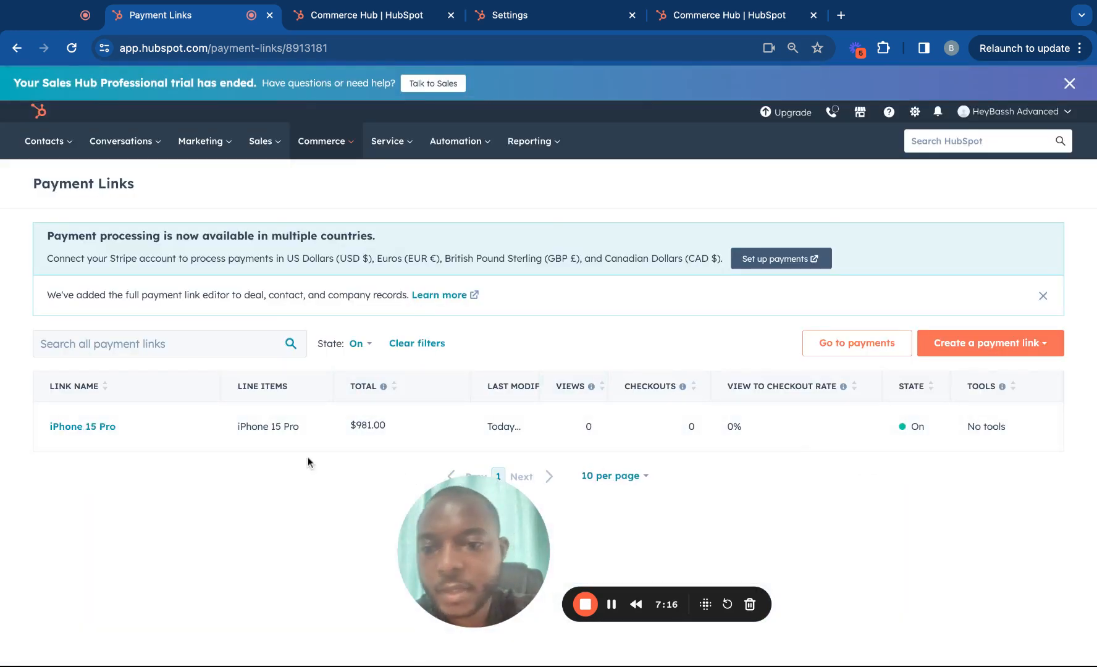
Step: Open the iPhone 15 Pro payment link in test mode, examine the checkout page, and return to the payment links list
{"action": "mouse_move", "coordinate": [279, 422]}
{"action": "left_click", "coordinate": [186, 426]}
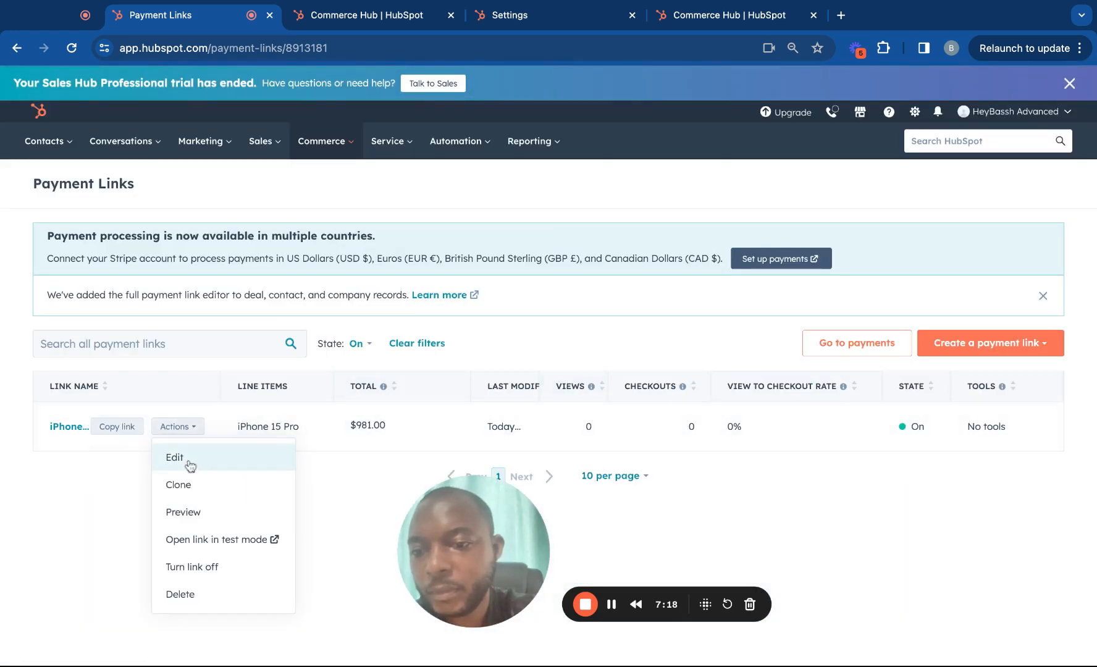
{"action": "left_click", "coordinate": [196, 547]}
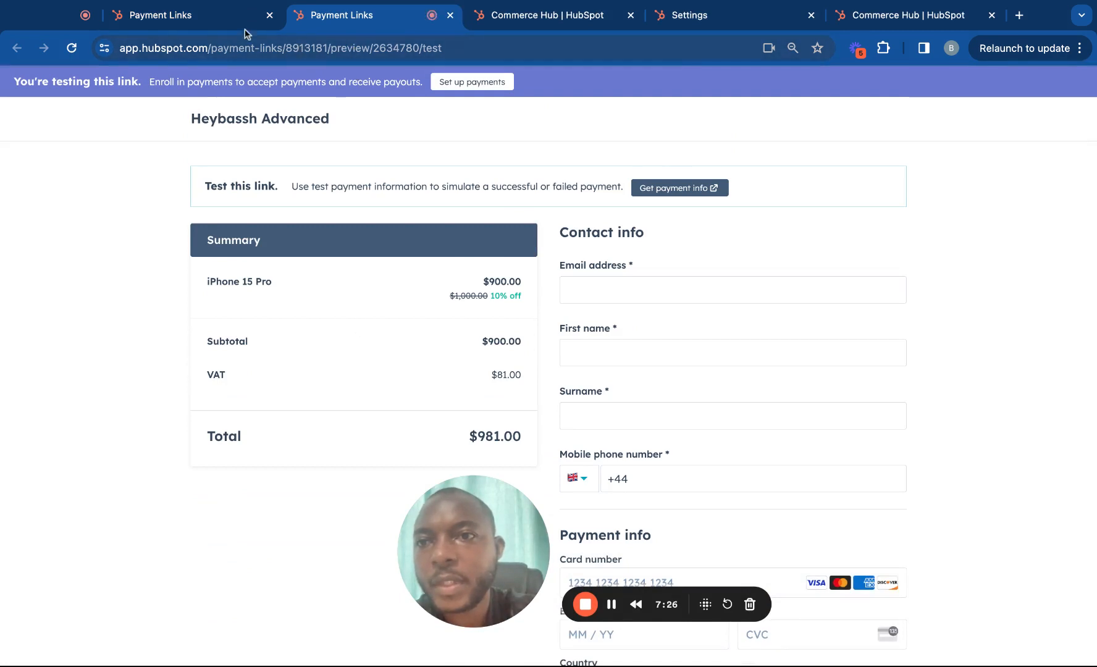
{"action": "left_click", "coordinate": [185, 15]}
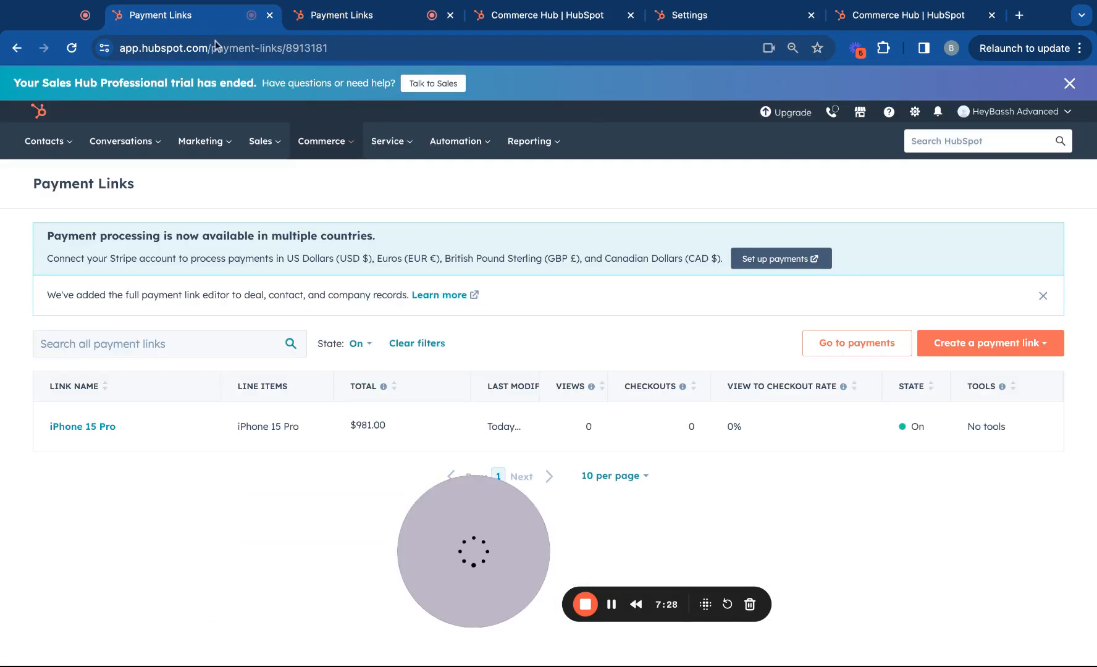
Step: Open the marketing Website Pages list in a separate browser tab and switch to it
{"action": "mouse_move", "coordinate": [201, 141]}
{"action": "mouse_move", "coordinate": [249, 271]}
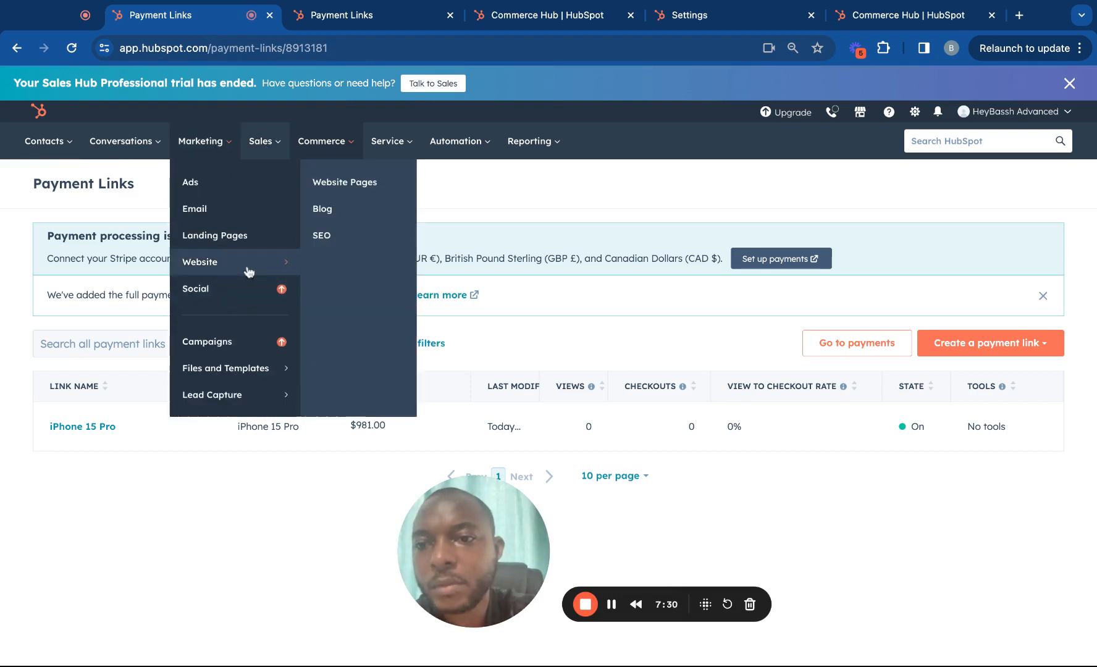
{"action": "left_click", "coordinate": [349, 185]}
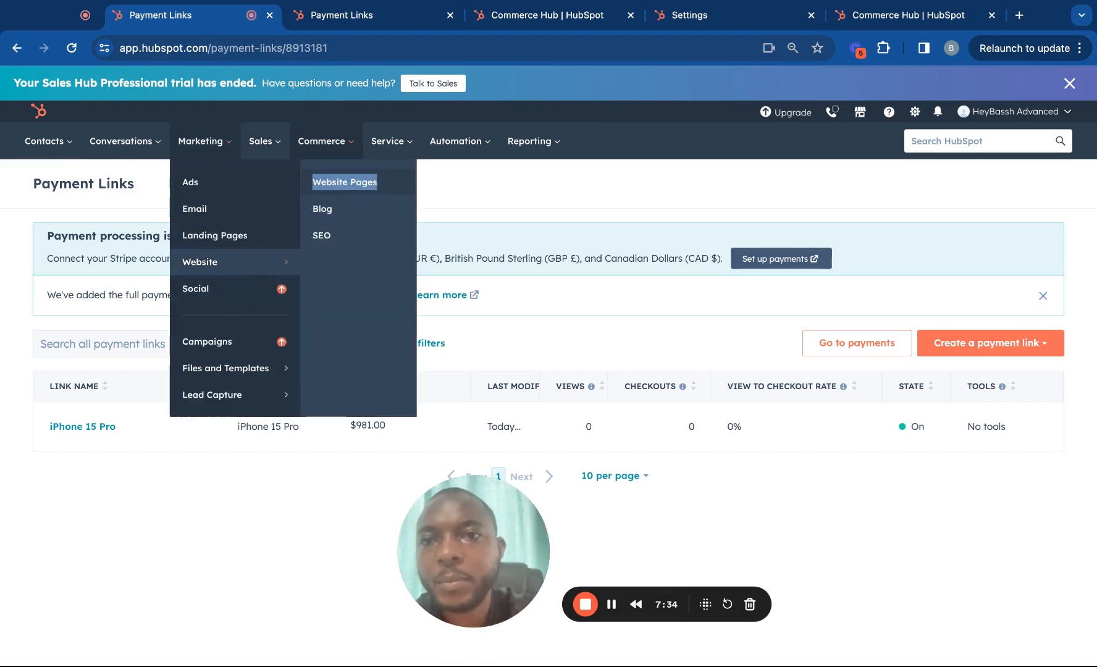
{"action": "left_click", "coordinate": [419, 17]}
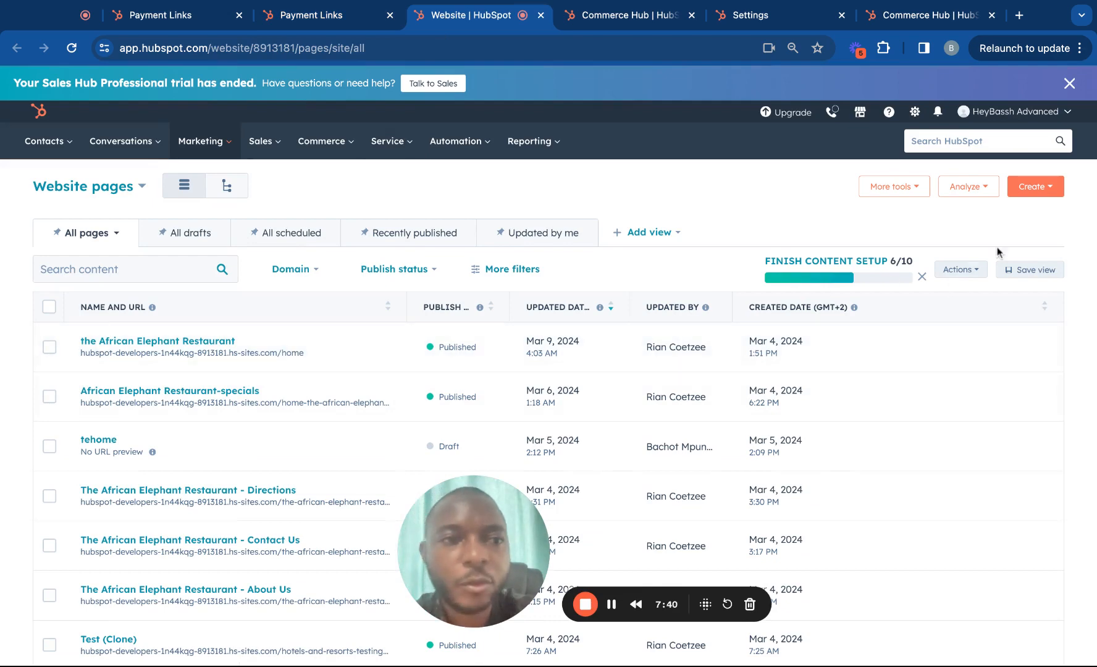
Step: Create a website page named iPhone 15 Pro
{"action": "left_click", "coordinate": [1035, 186]}
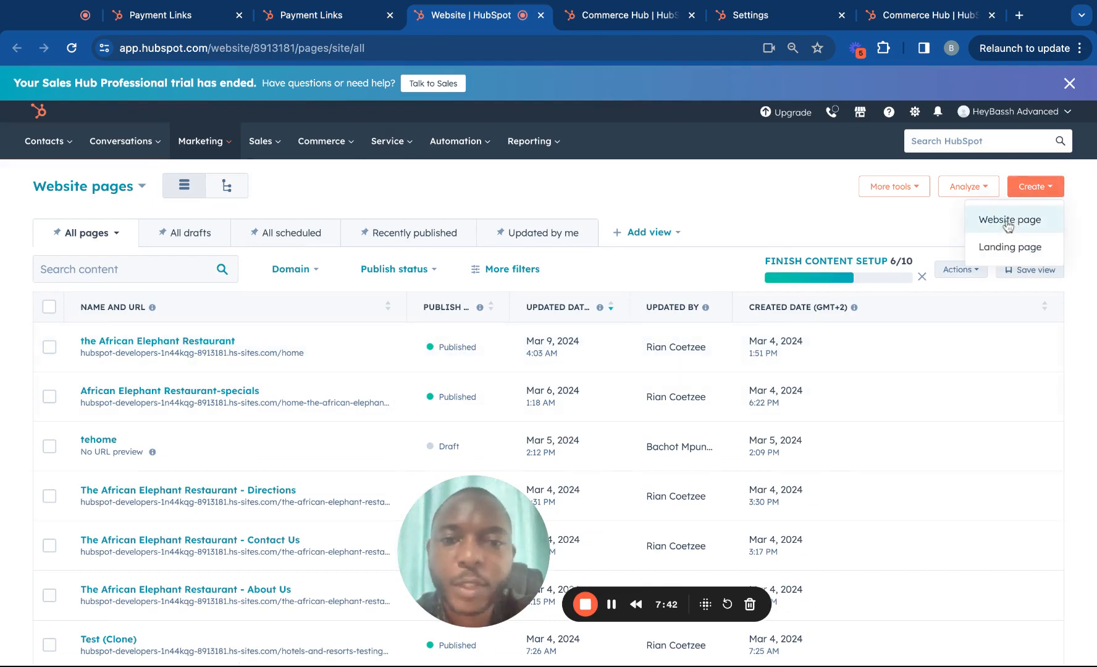
{"action": "left_click", "coordinate": [1008, 224]}
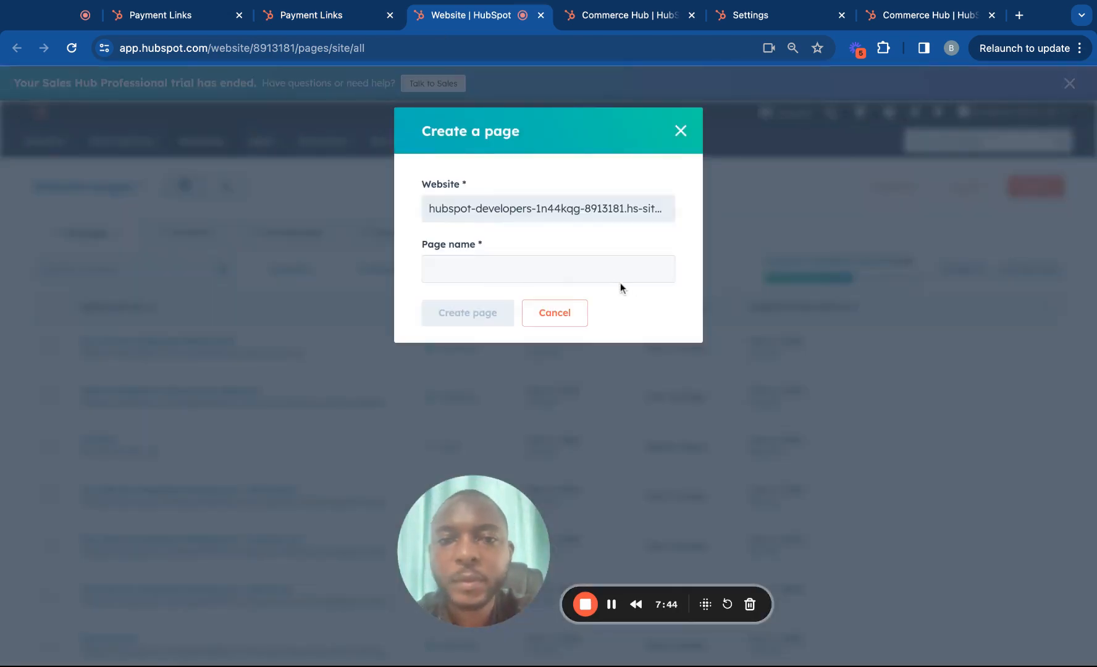
{"action": "left_click", "coordinate": [605, 269]}
{"action": "type", "text": "i"}
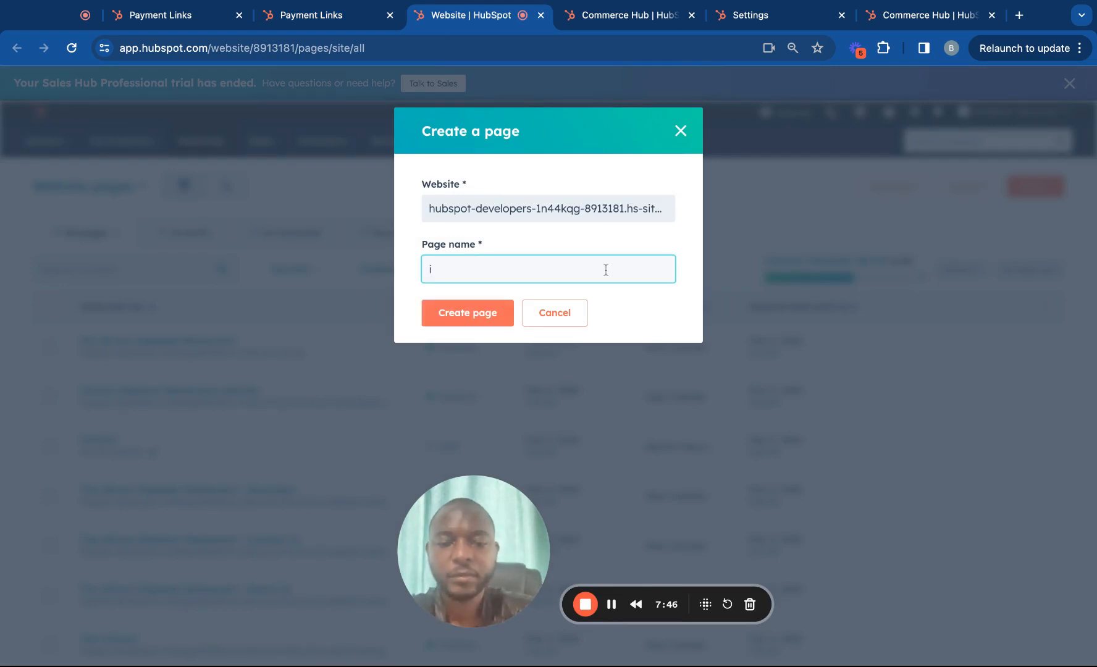
{"action": "type", "text": "Phone "}
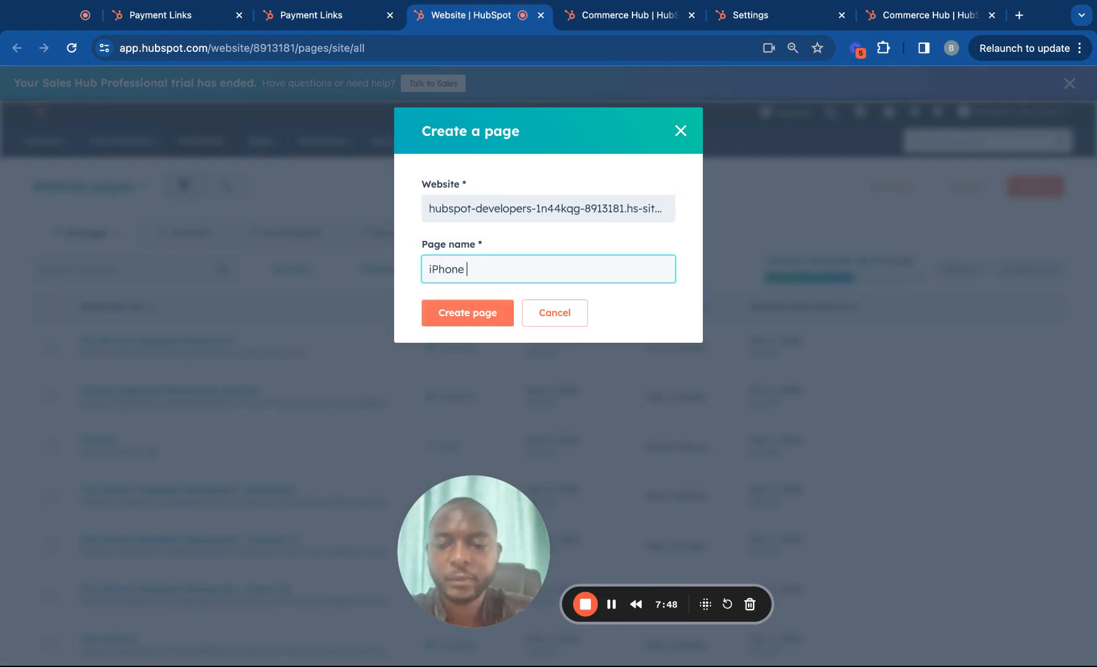
{"action": "type", "text": "15 "}
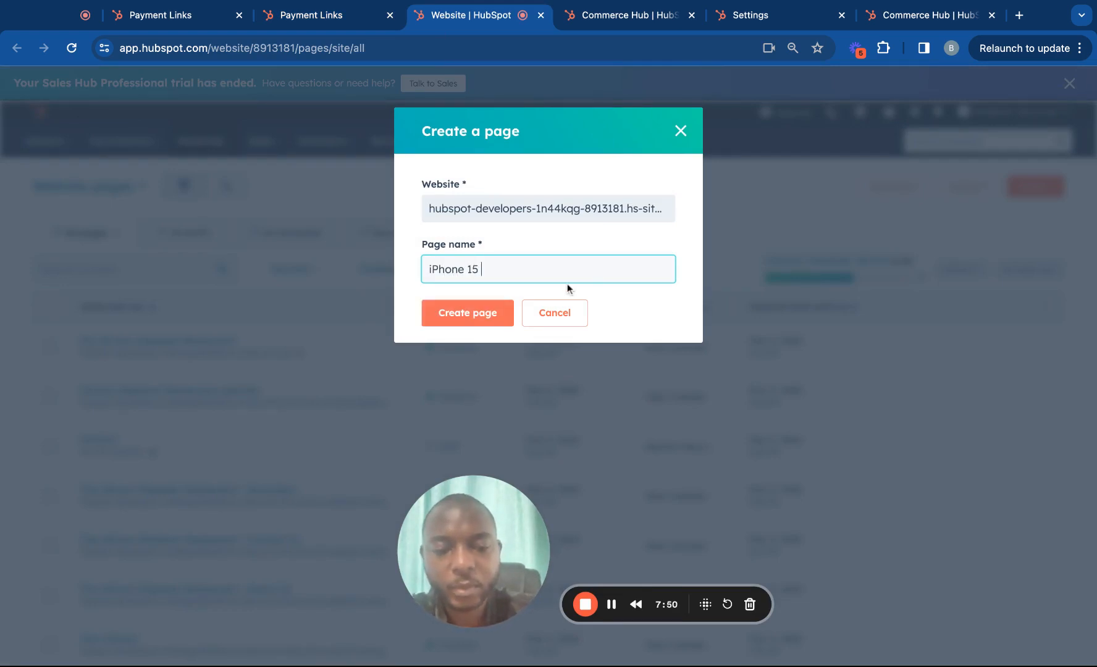
{"action": "type", "text": "Pro"}
{"action": "left_click", "coordinate": [503, 309]}
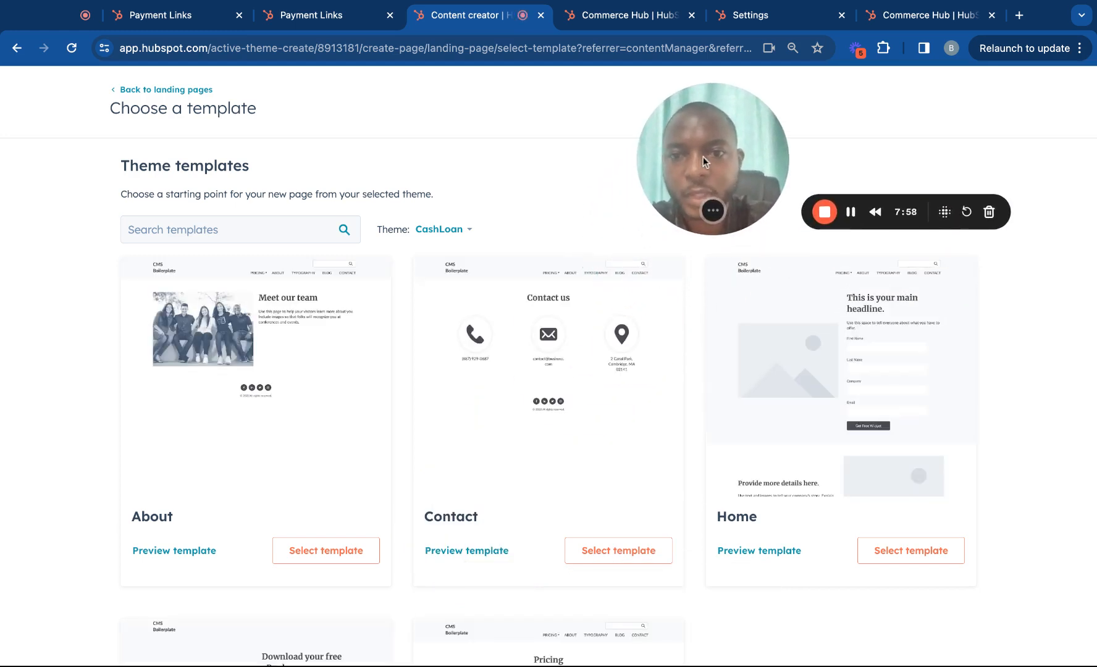
Step: Browse the CashLoan theme templates and select the Pricing template for the page
{"action": "scroll", "coordinate": [608, 378], "scroll_direction": "down", "scroll_amount": 5}
{"action": "scroll", "coordinate": [607, 374], "scroll_direction": "down", "scroll_amount": 3}
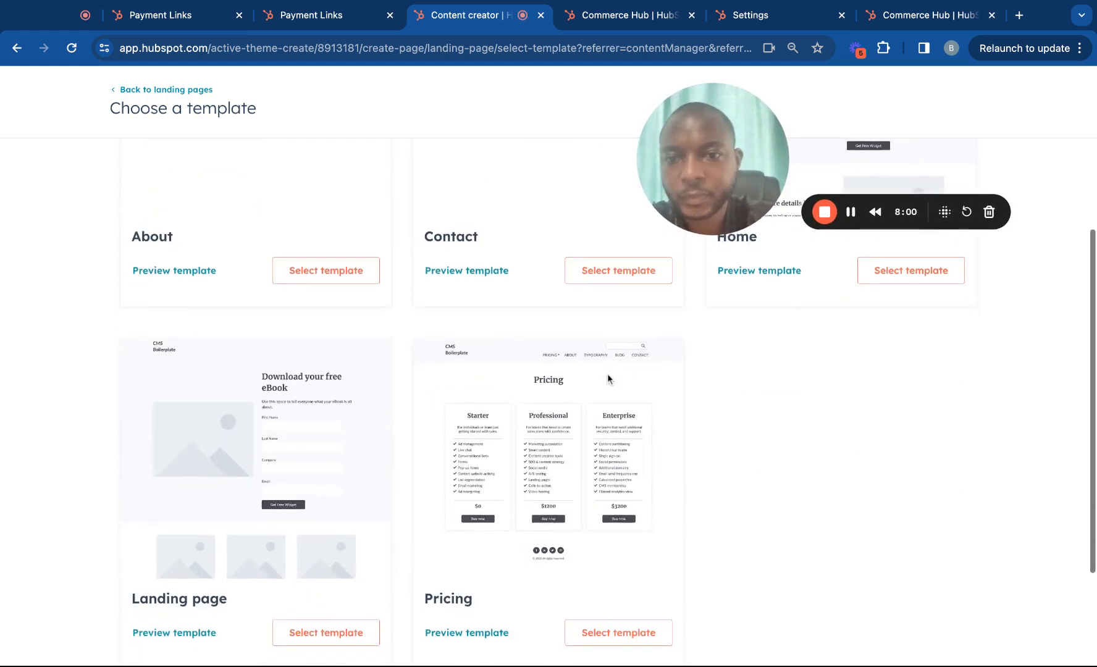
{"action": "scroll", "coordinate": [607, 373], "scroll_direction": "up", "scroll_amount": 8}
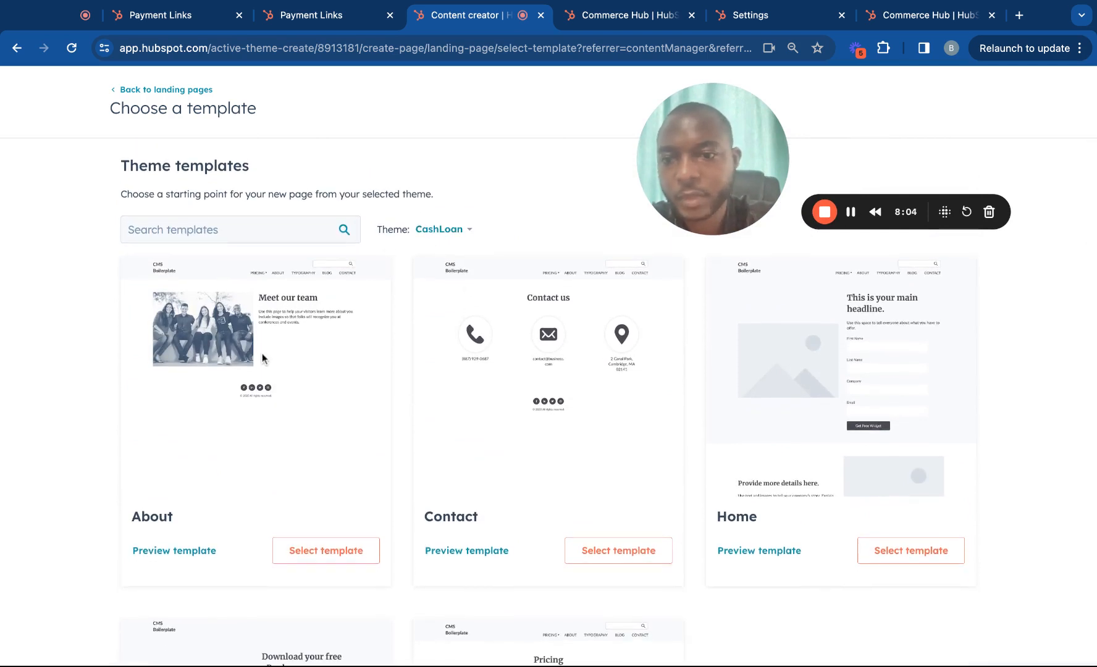
{"action": "scroll", "coordinate": [278, 428], "scroll_direction": "down", "scroll_amount": 6}
{"action": "scroll", "coordinate": [278, 427], "scroll_direction": "up", "scroll_amount": 3}
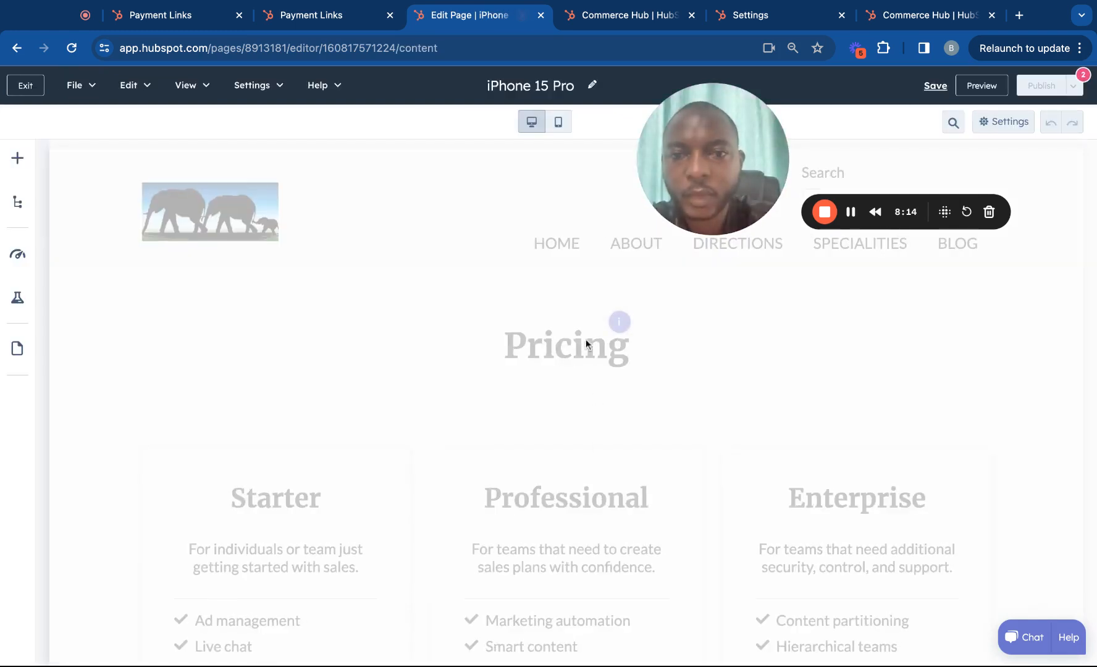
Step: Examine the Pricing page's header, title and the Starter, Professional and Enterprise pricing cards
{"action": "scroll", "coordinate": [516, 335], "scroll_direction": "down", "scroll_amount": 5}
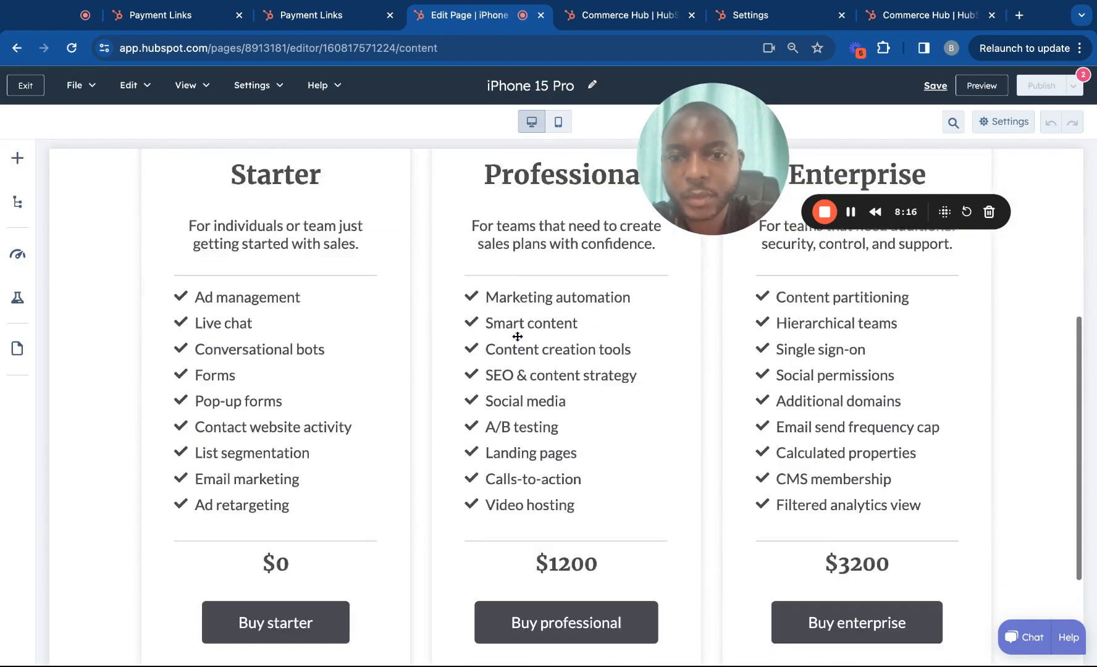
{"action": "scroll", "coordinate": [492, 335], "scroll_direction": "up", "scroll_amount": 4}
{"action": "scroll", "coordinate": [516, 336], "scroll_direction": "down", "scroll_amount": 2}
{"action": "scroll", "coordinate": [517, 336], "scroll_direction": "down", "scroll_amount": 4}
{"action": "scroll", "coordinate": [475, 320], "scroll_direction": "up", "scroll_amount": 5}
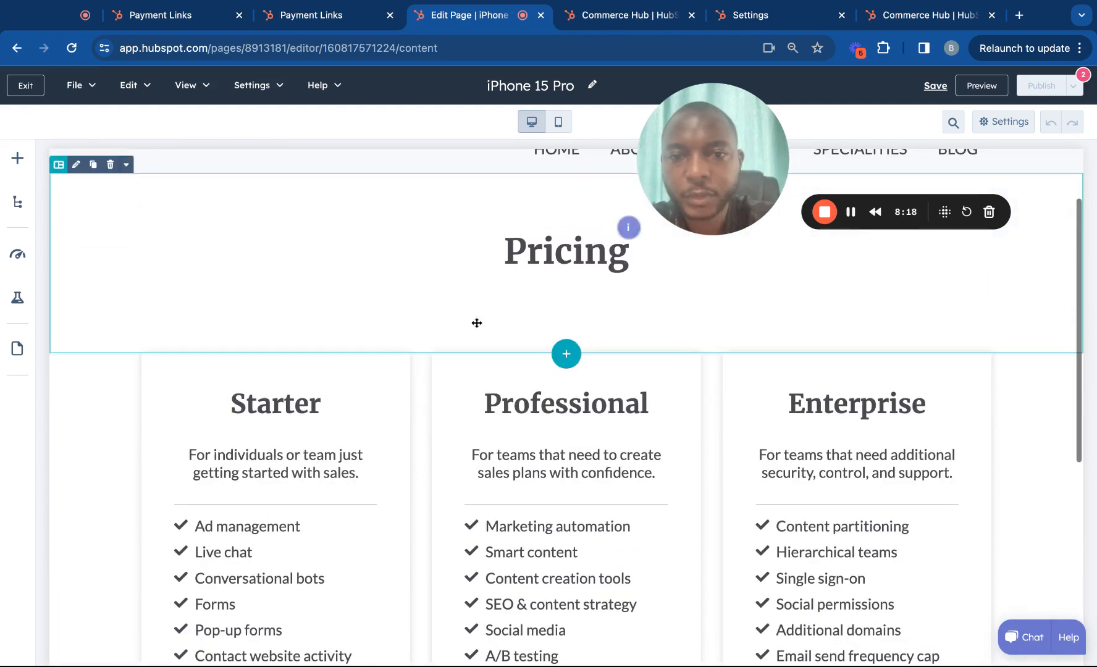
{"action": "scroll", "coordinate": [411, 358], "scroll_direction": "down", "scroll_amount": 5}
{"action": "scroll", "coordinate": [371, 275], "scroll_direction": "up", "scroll_amount": 5}
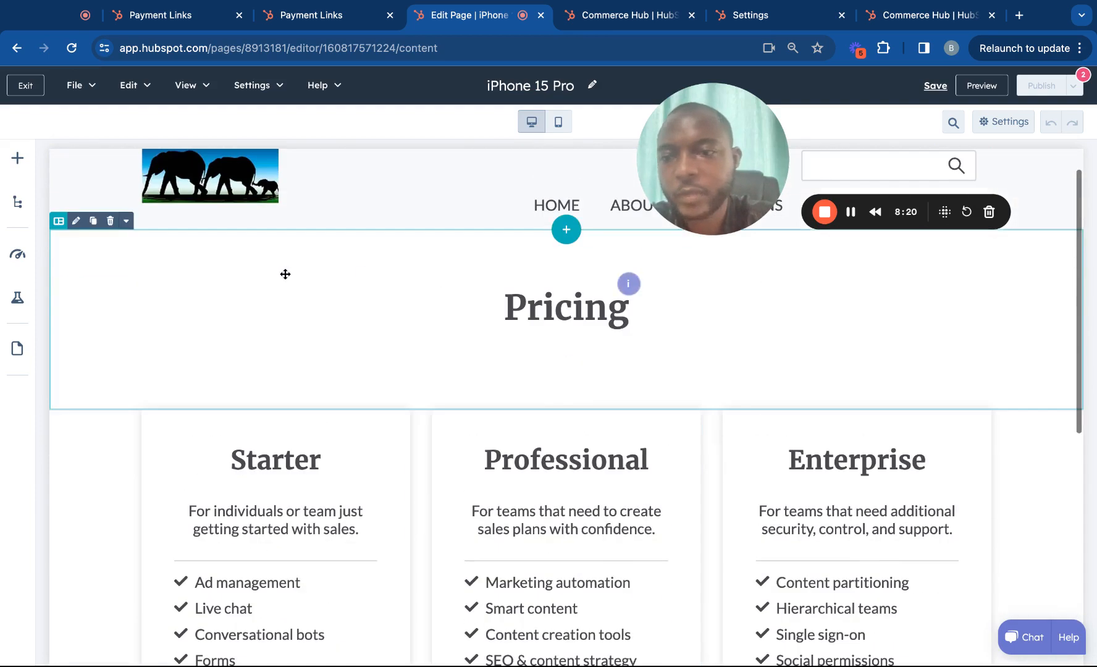
{"action": "left_click", "coordinate": [15, 205]}
{"action": "left_click", "coordinate": [95, 199]}
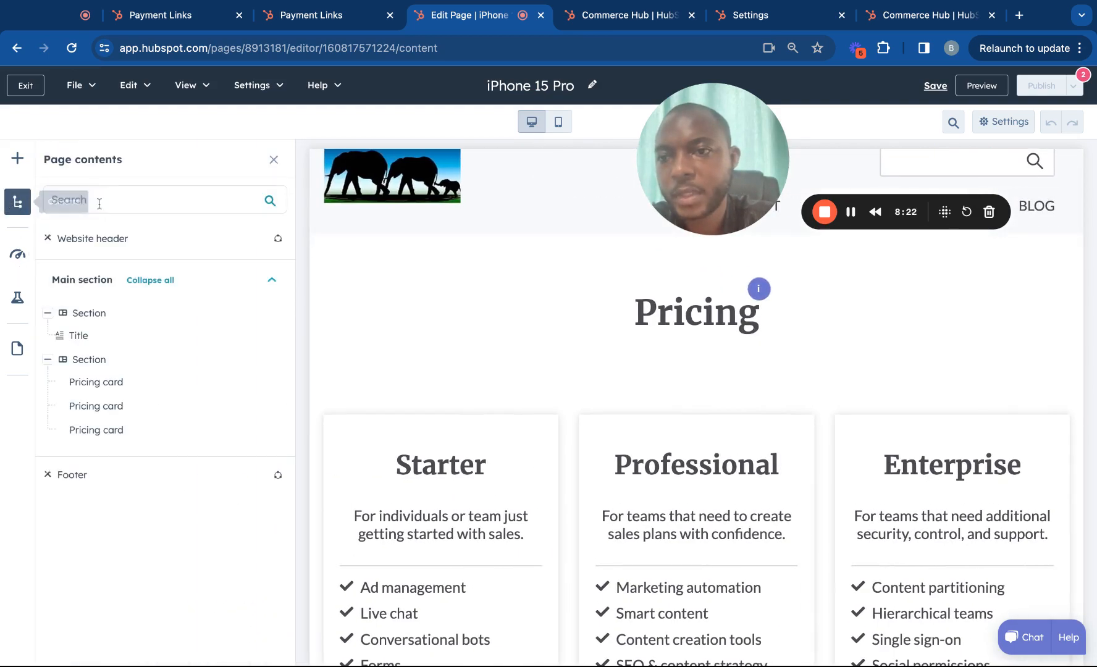
{"action": "type", "text": "bu"}
{"action": "key", "text": "BackSpace"}
{"action": "key", "text": "BackSpace"}
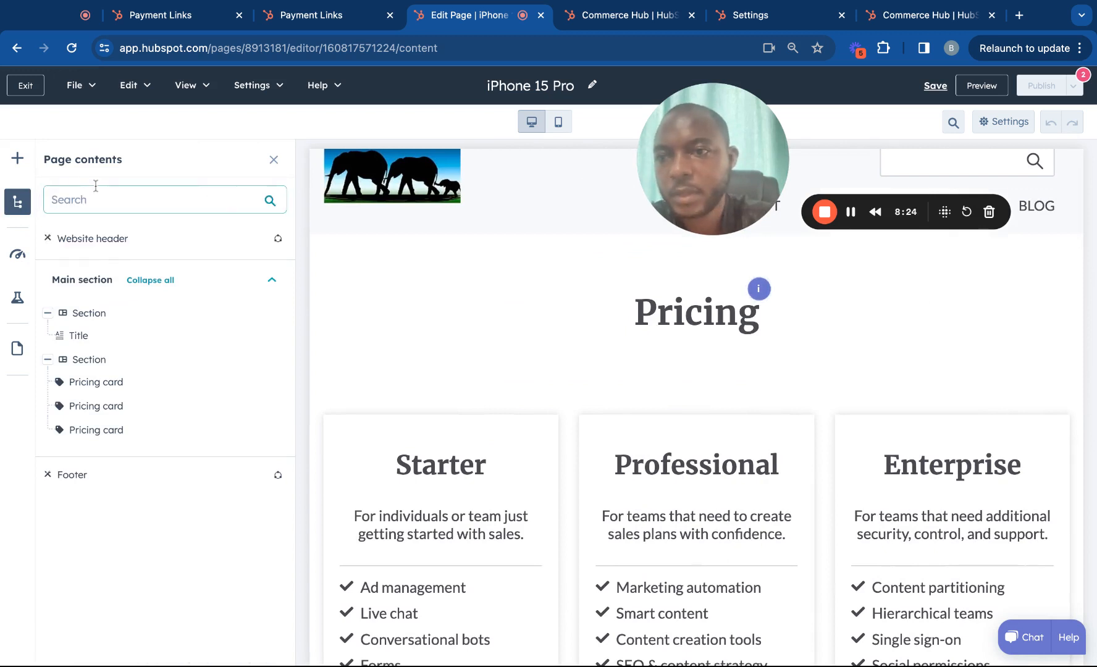
Step: Find the Button module by searching "butt" and place it beneath the Pricing title on the page
{"action": "left_click", "coordinate": [17, 157]}
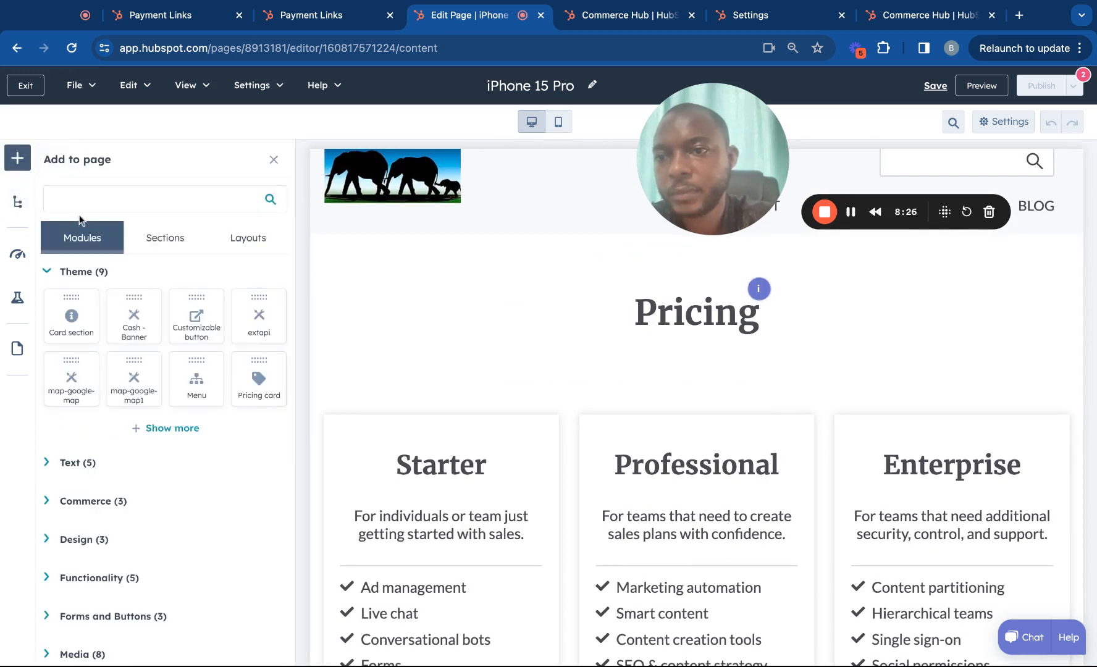
{"action": "left_click", "coordinate": [75, 204]}
{"action": "type", "text": "butt"}
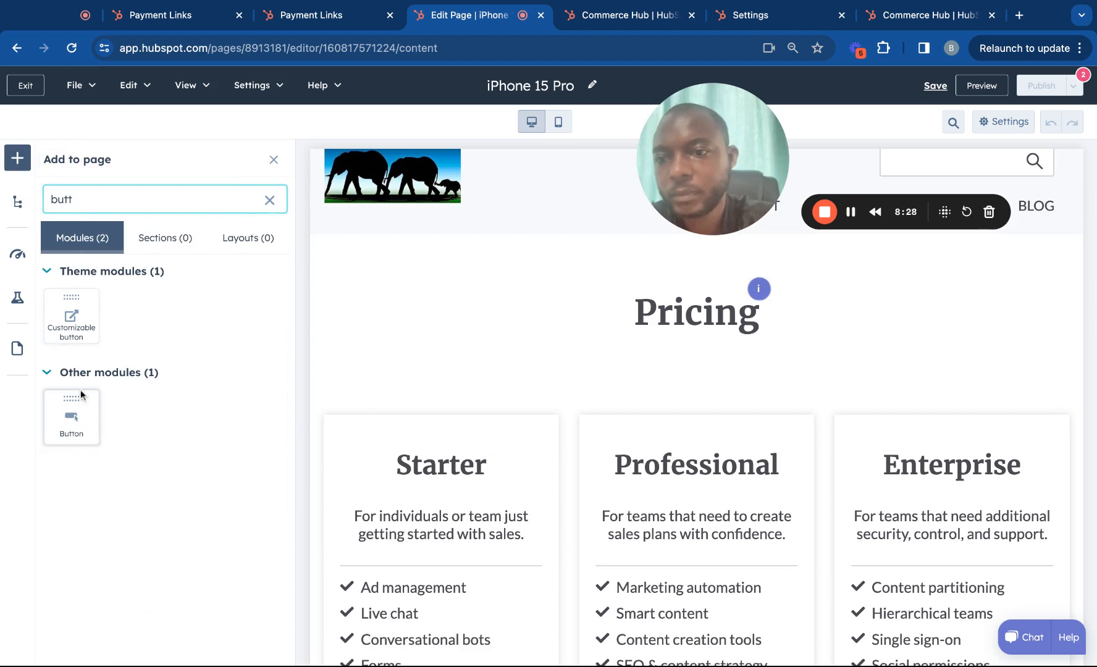
{"action": "left_click_drag", "start_coordinate": [75, 424], "coordinate": [588, 384]}
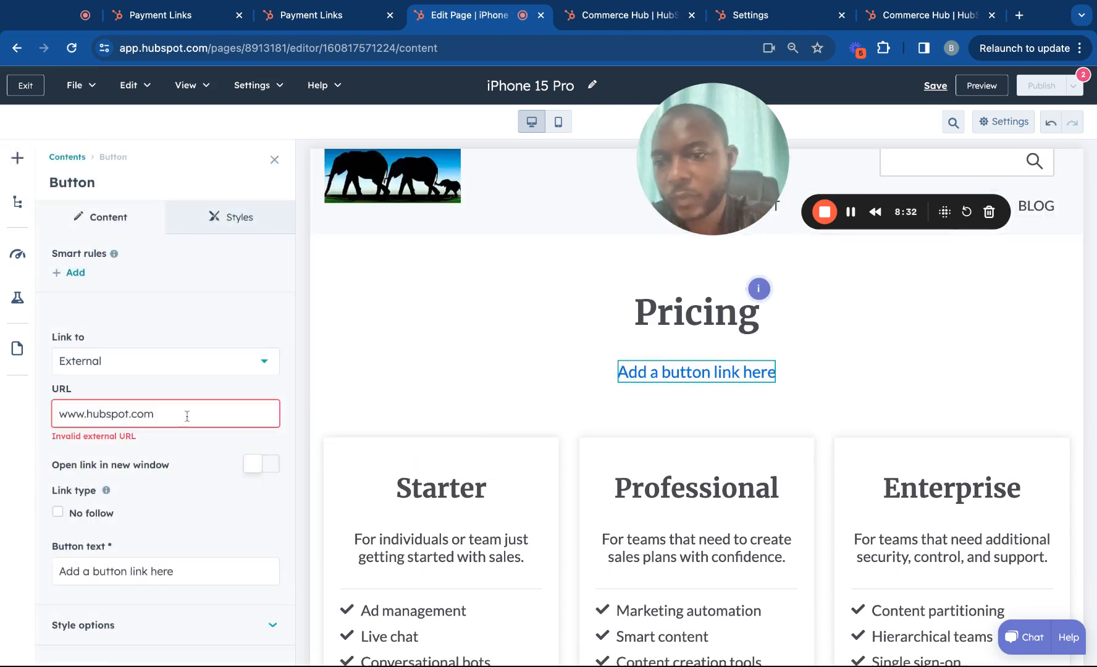
Step: Set the button's link destination to Payment and review its payment setup, link and text options
{"action": "left_click", "coordinate": [193, 367]}
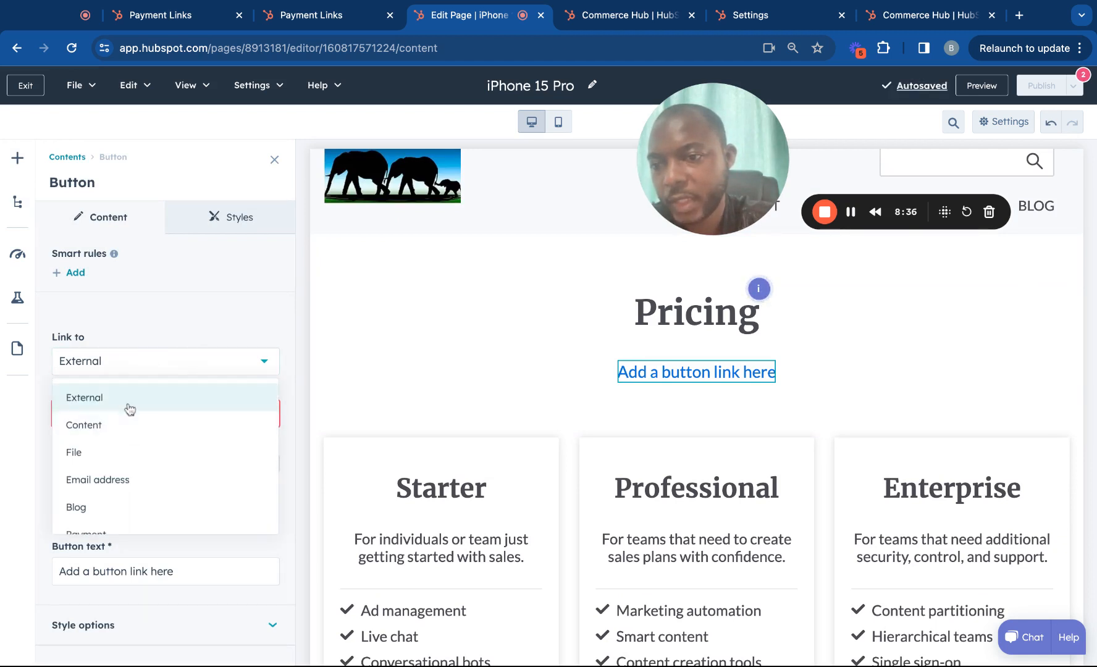
{"action": "scroll", "coordinate": [133, 491], "scroll_direction": "down", "scroll_amount": 1}
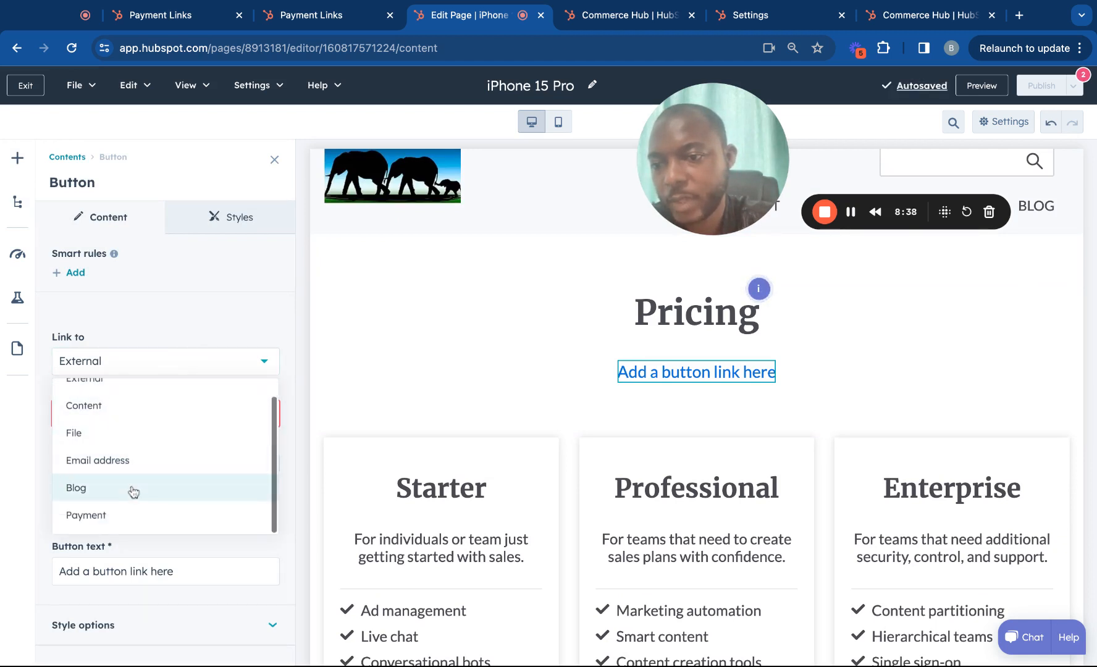
{"action": "left_click", "coordinate": [116, 518]}
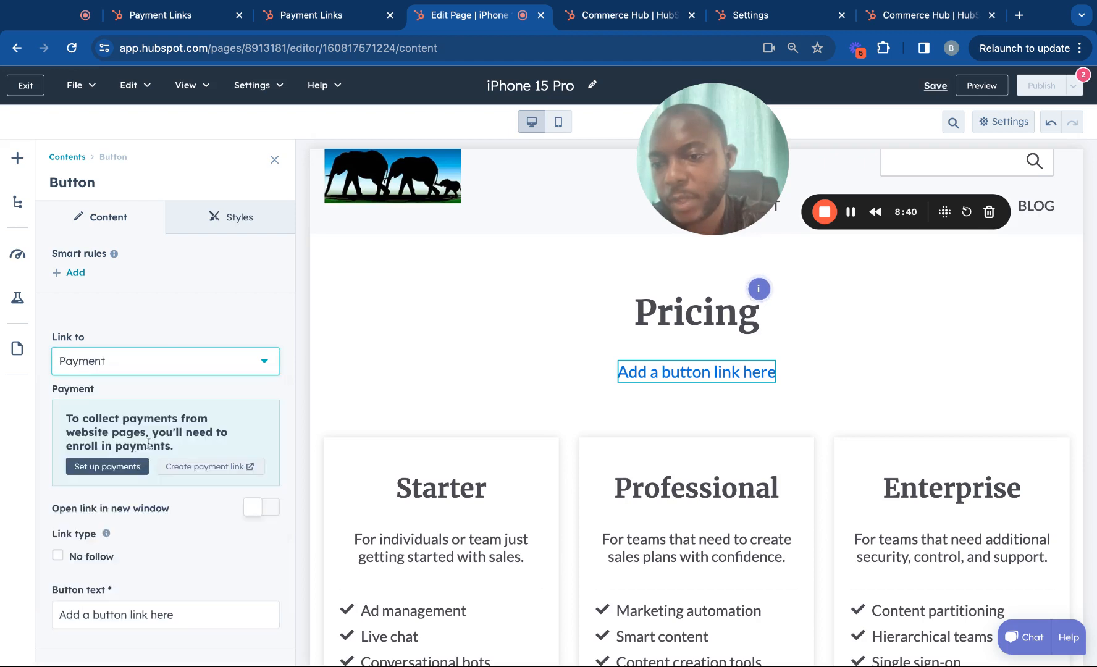
{"action": "scroll", "coordinate": [180, 425], "scroll_direction": "down", "scroll_amount": 1}
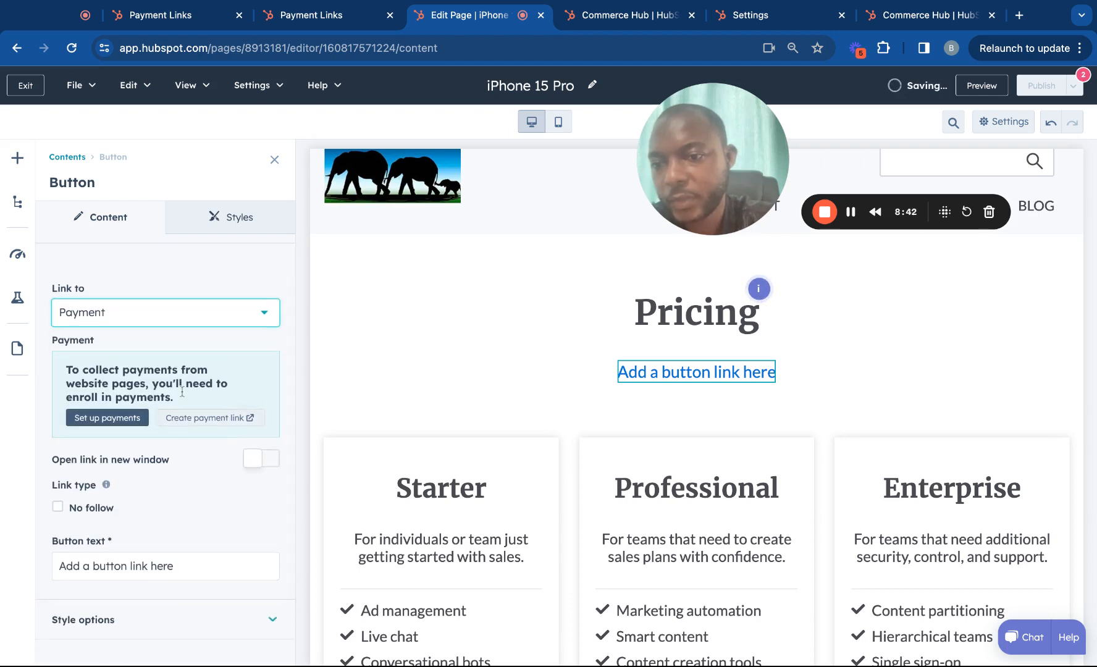
{"action": "scroll", "coordinate": [182, 395], "scroll_direction": "down", "scroll_amount": 1}
{"action": "scroll", "coordinate": [182, 424], "scroll_direction": "down", "scroll_amount": 1}
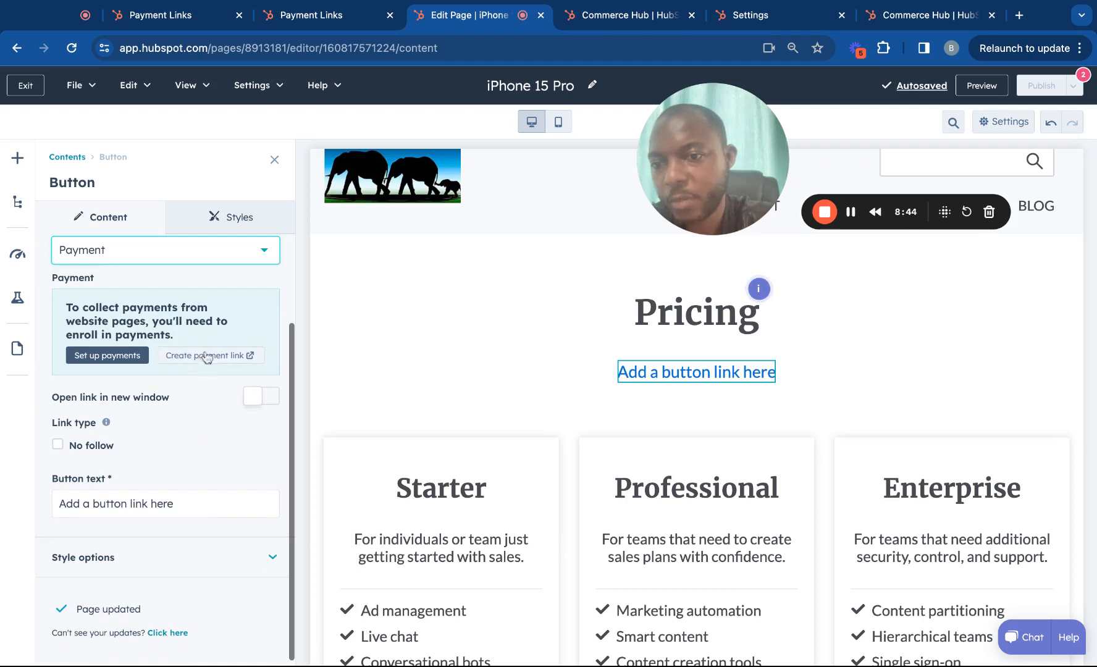
{"action": "scroll", "coordinate": [209, 346], "scroll_direction": "up", "scroll_amount": 1}
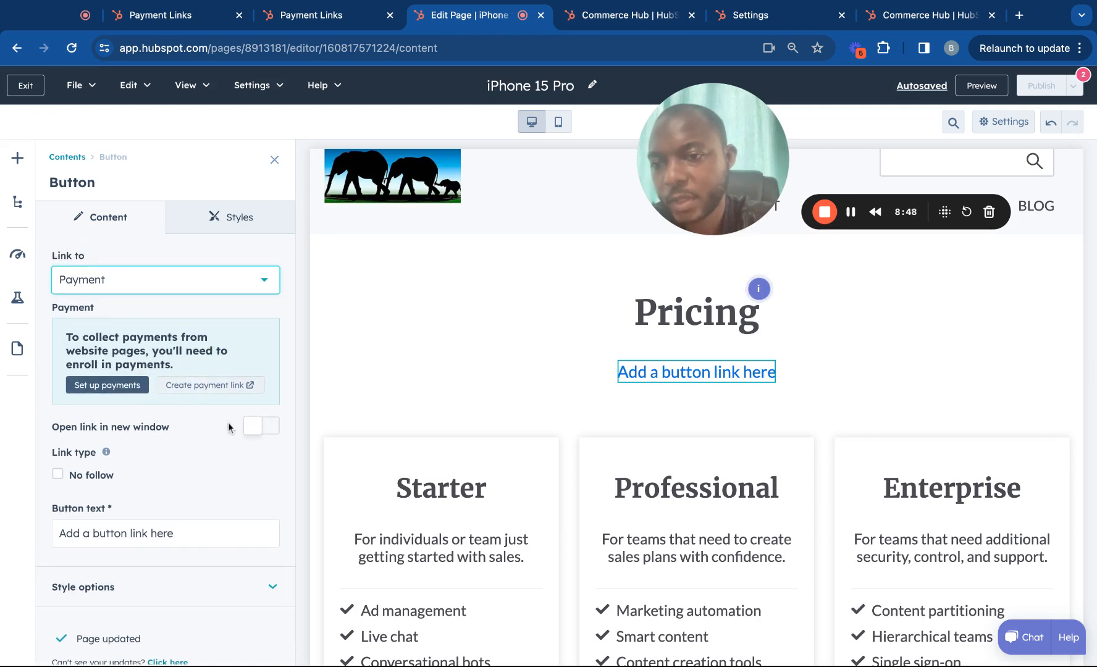
{"action": "left_click", "coordinate": [195, 469]}
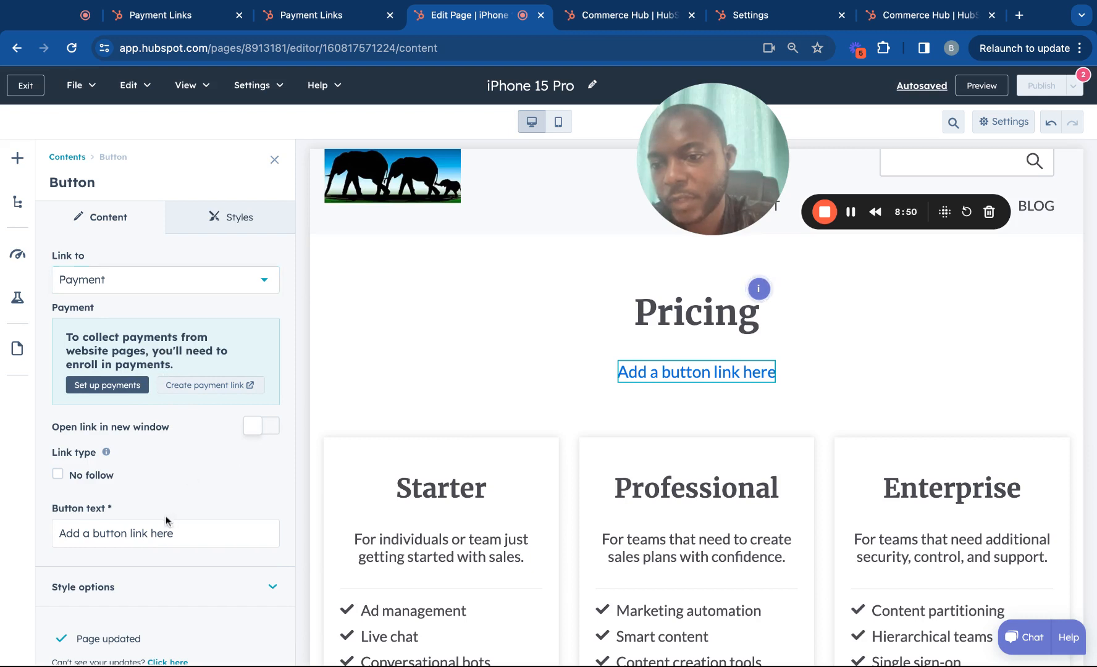
{"action": "left_click", "coordinate": [209, 285]}
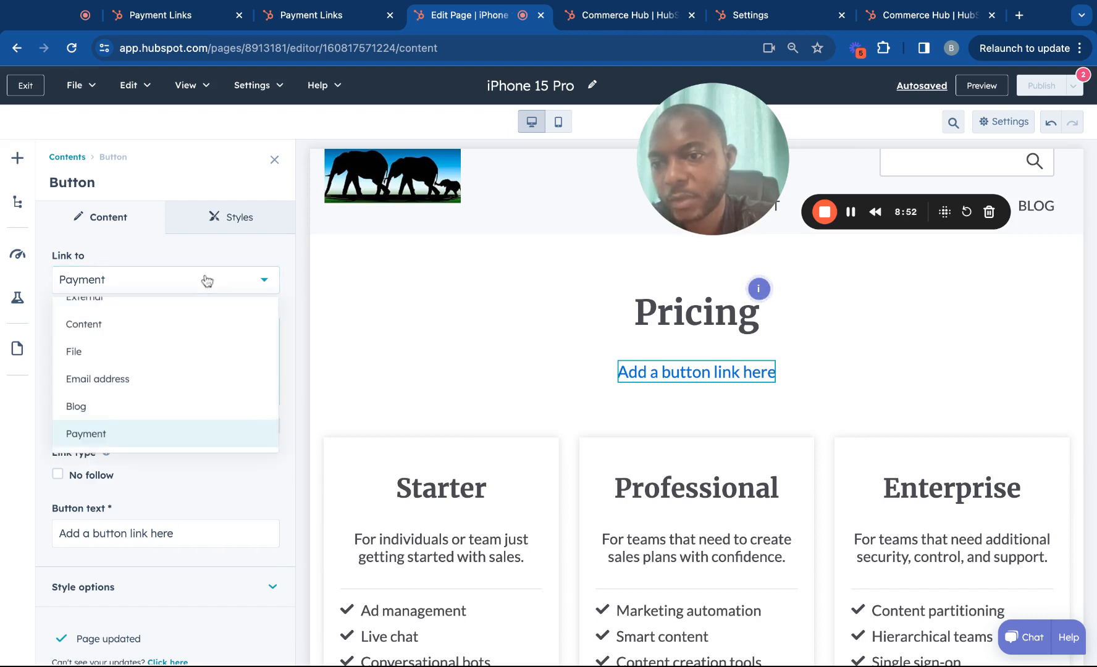
{"action": "left_click", "coordinate": [265, 279]}
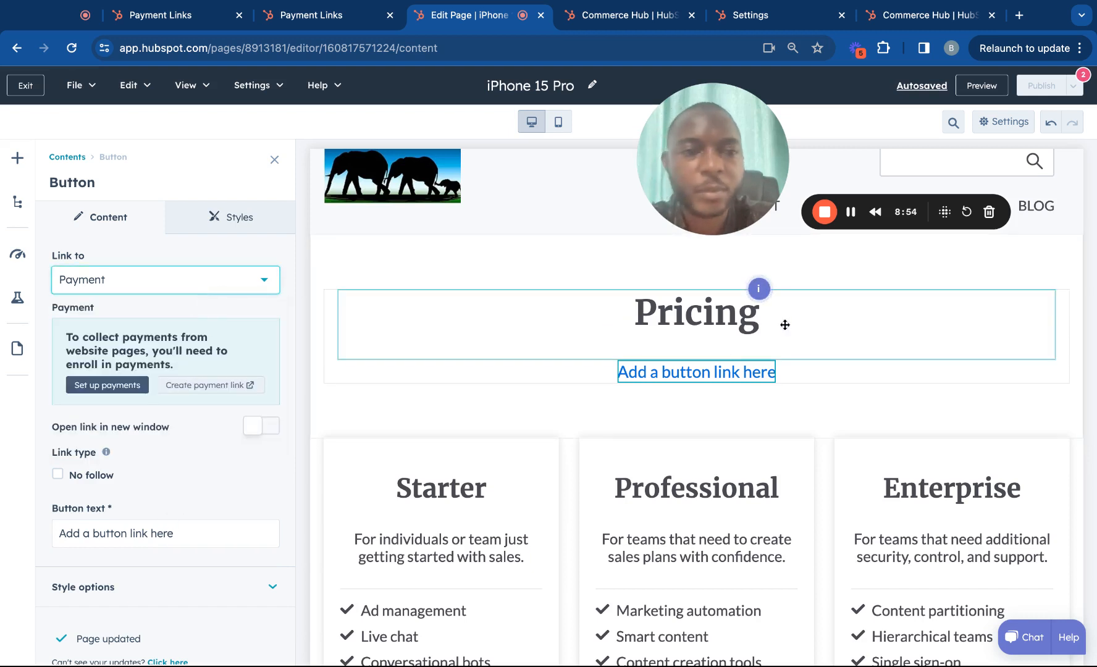
{"action": "left_click", "coordinate": [851, 214]}
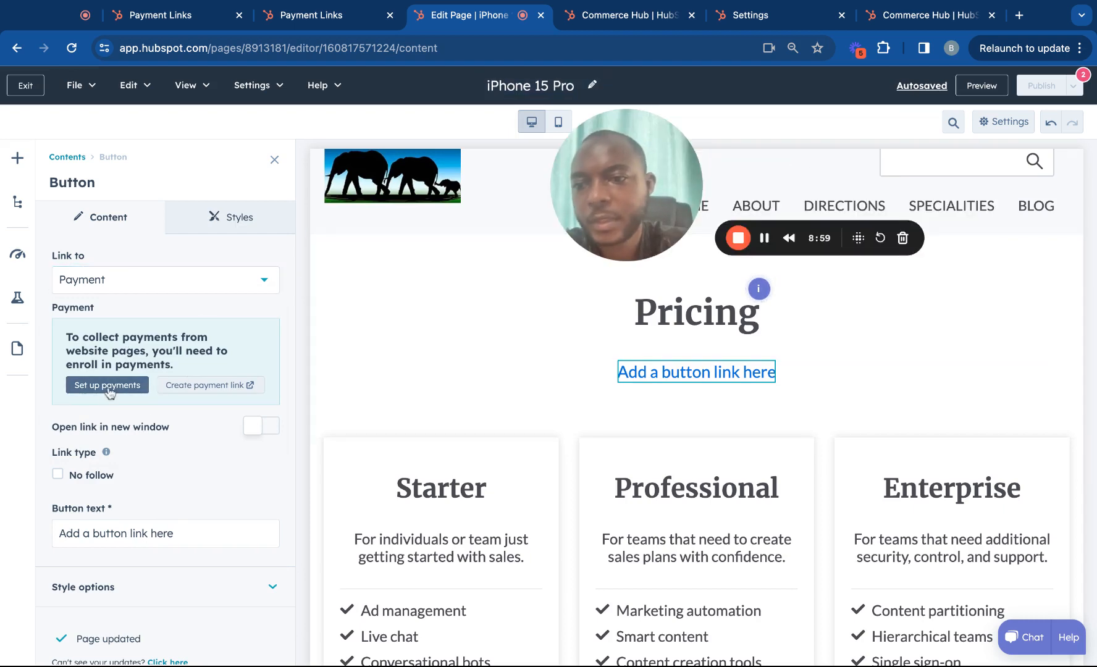
Step: Start payment setup from the button's Payment link option and bring up the Stripe account connection in Commerce Hub
{"action": "left_click", "coordinate": [107, 385]}
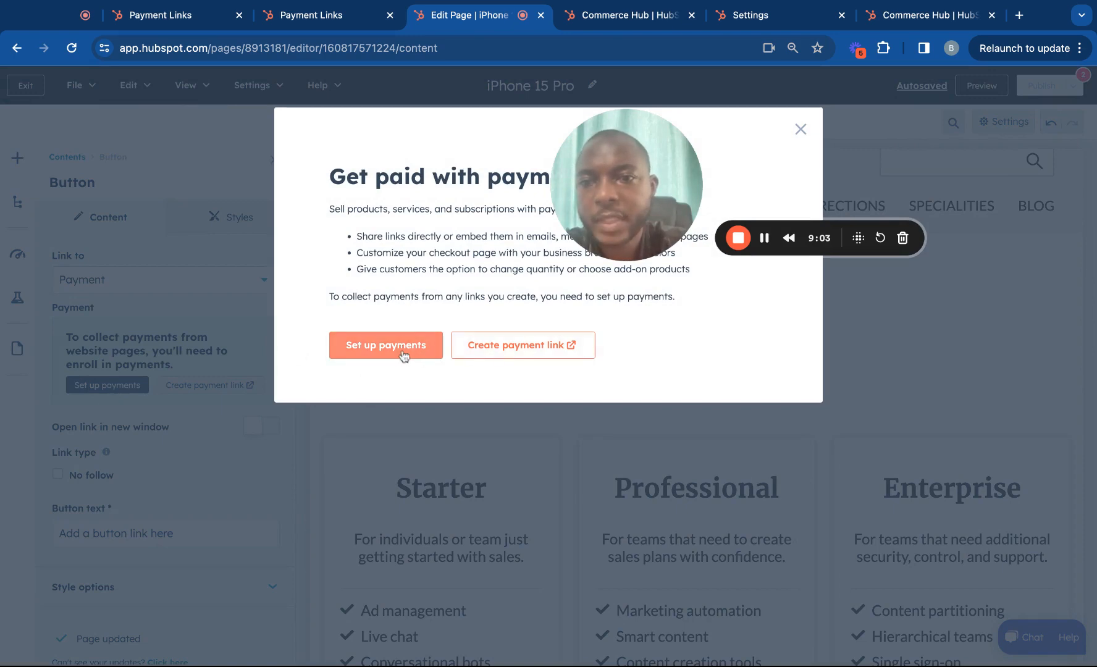
{"action": "left_click", "coordinate": [402, 357]}
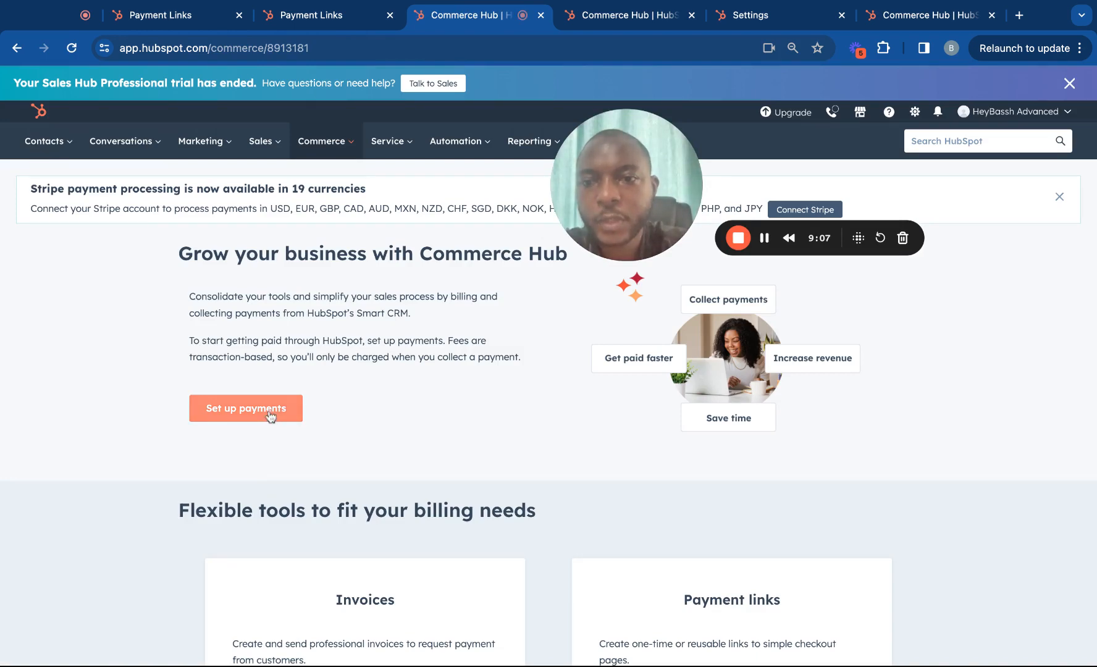
{"action": "left_click_drag", "start_coordinate": [626, 211], "coordinate": [549, 435]}
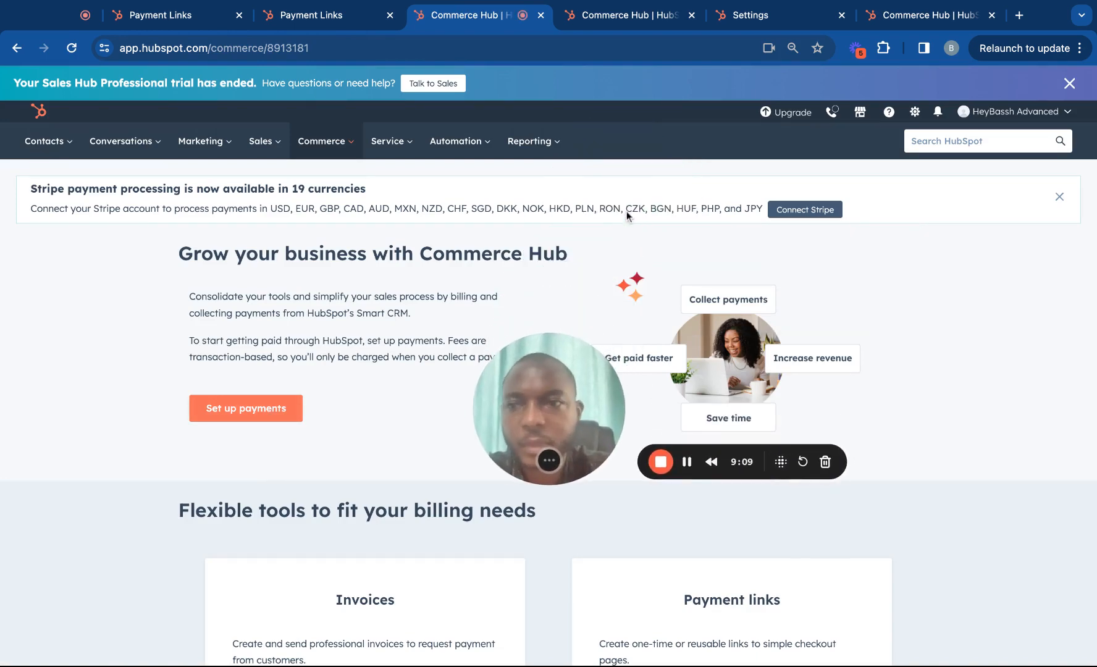
{"action": "left_click", "coordinate": [286, 412]}
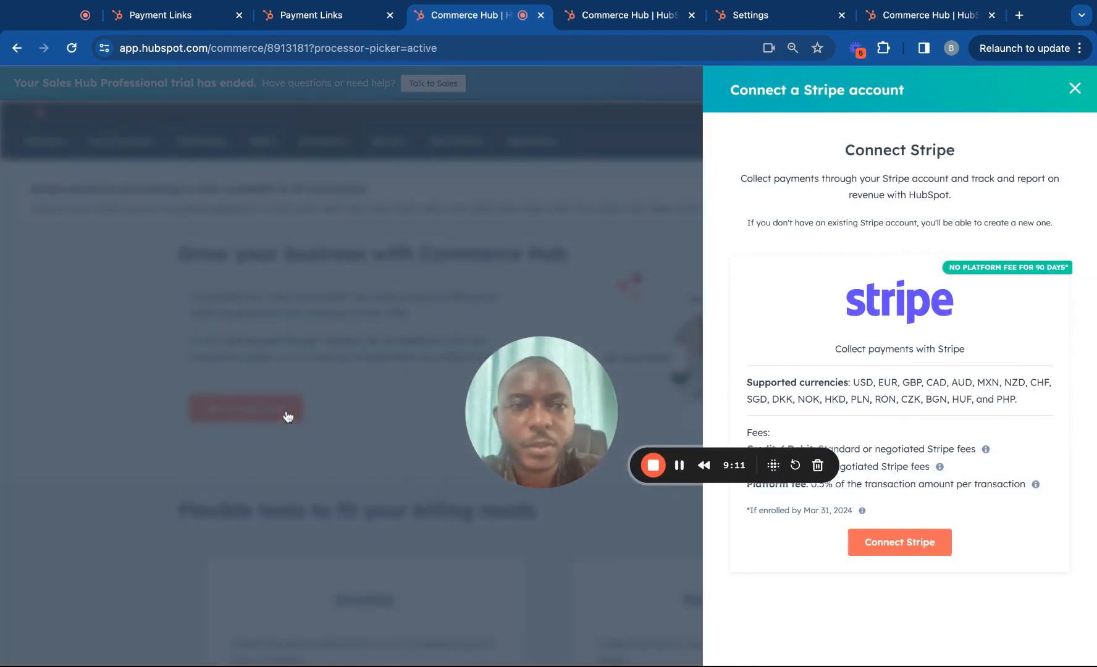
{"action": "left_click_drag", "start_coordinate": [575, 401], "coordinate": [417, 407]}
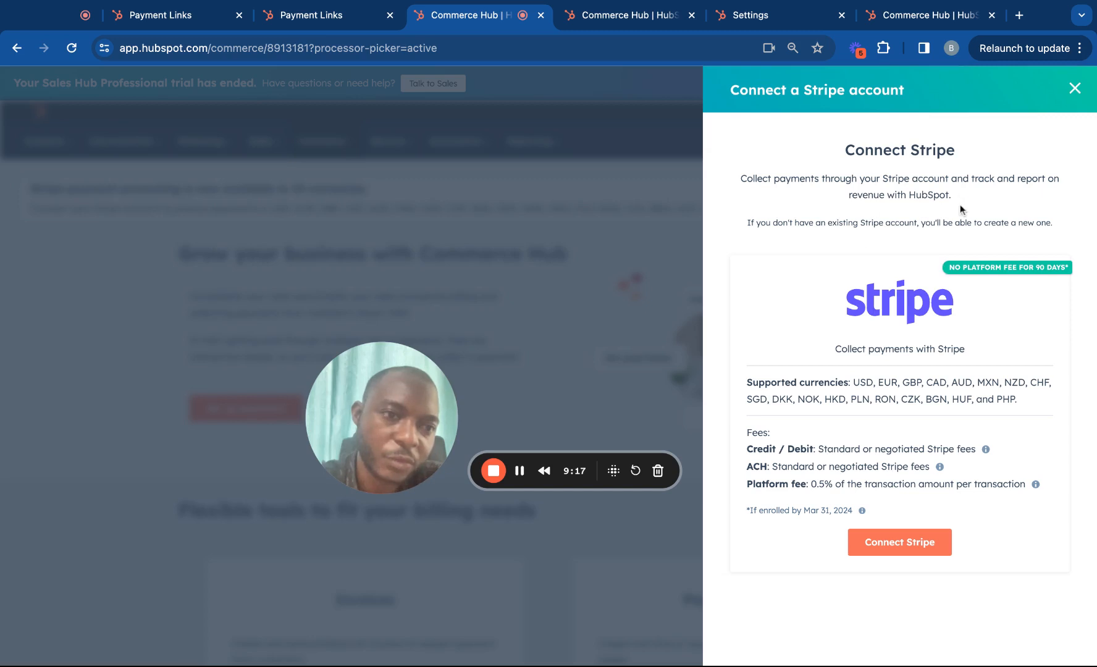
Step: Choose to connect Stripe, set the company location to United States, agree to the Terms & Conditions and start connecting
{"action": "left_click", "coordinate": [876, 542]}
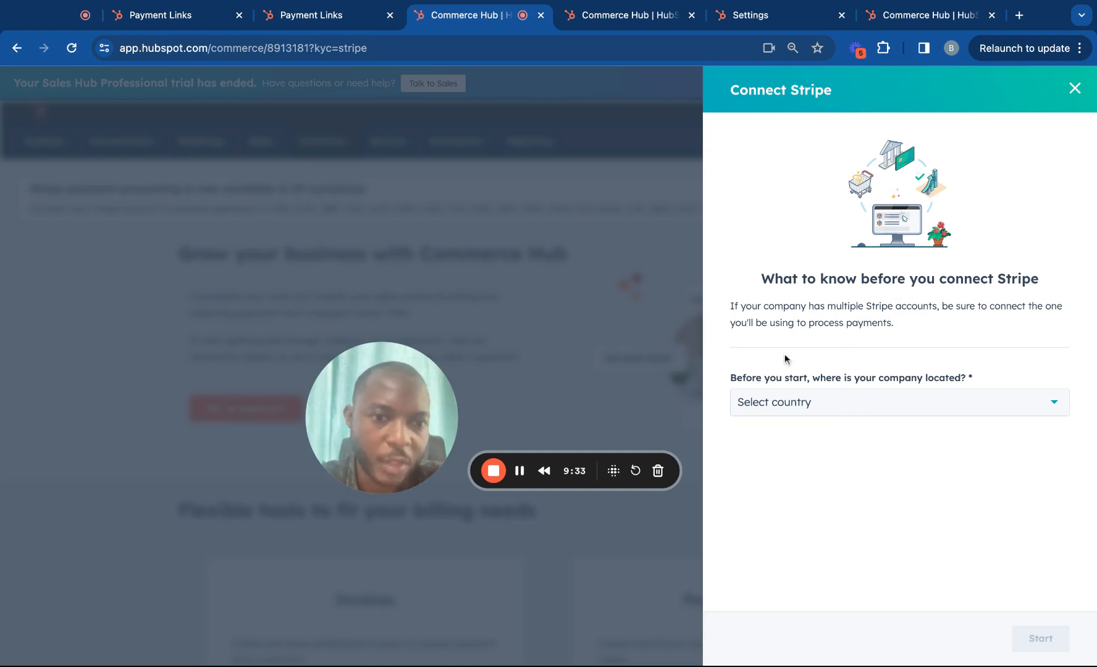
{"action": "left_click", "coordinate": [859, 408]}
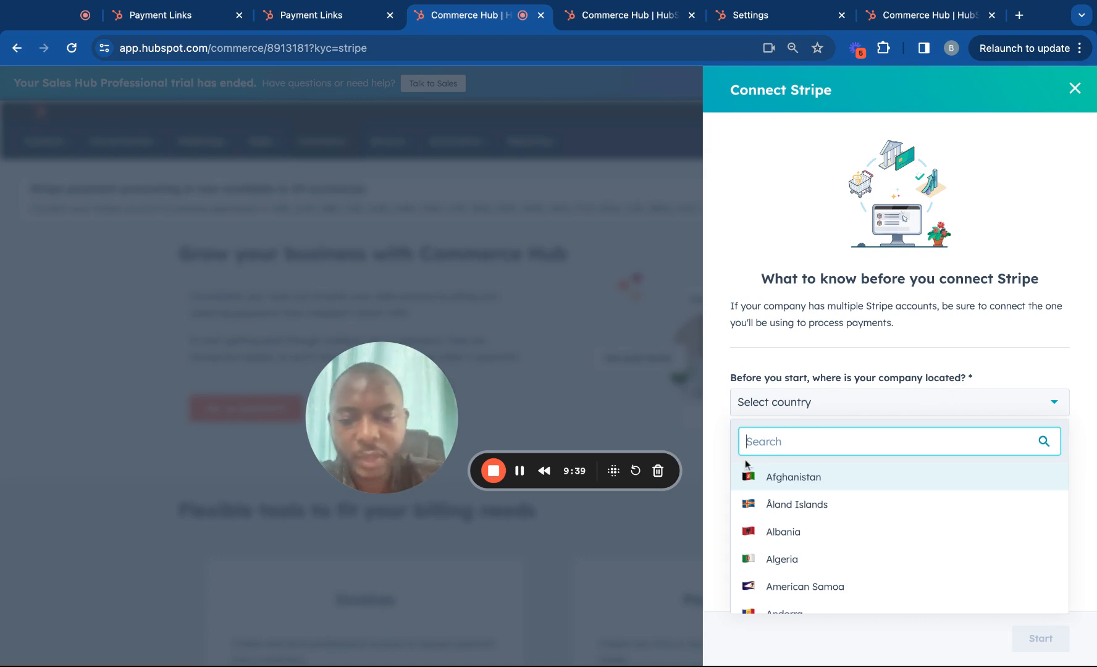
{"action": "type", "text": "united"}
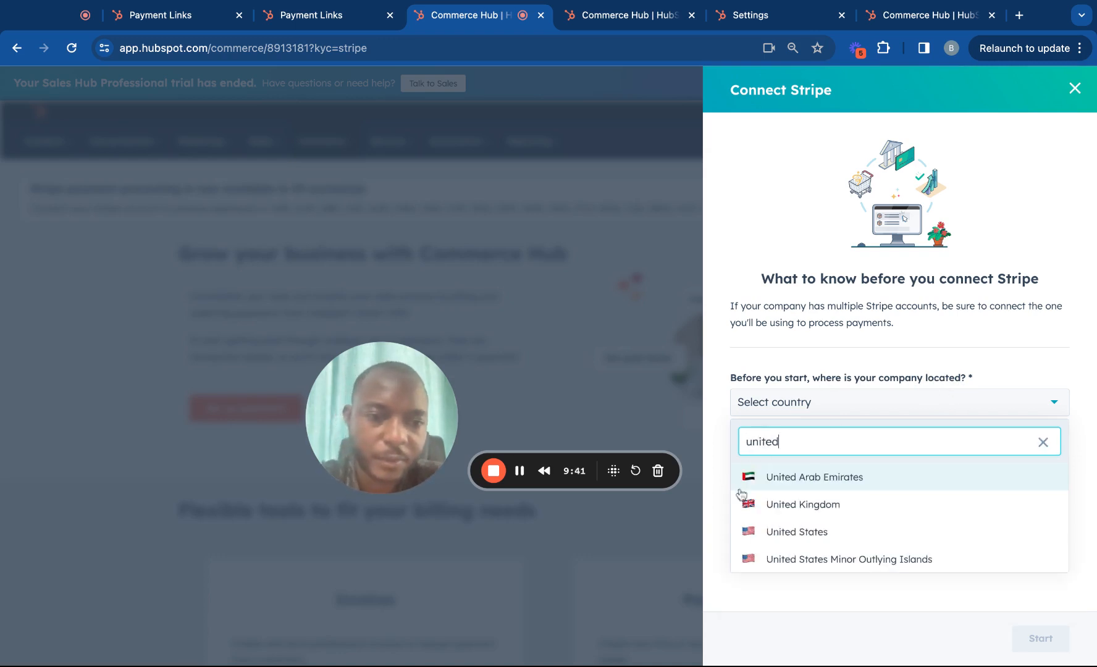
{"action": "left_click", "coordinate": [786, 530]}
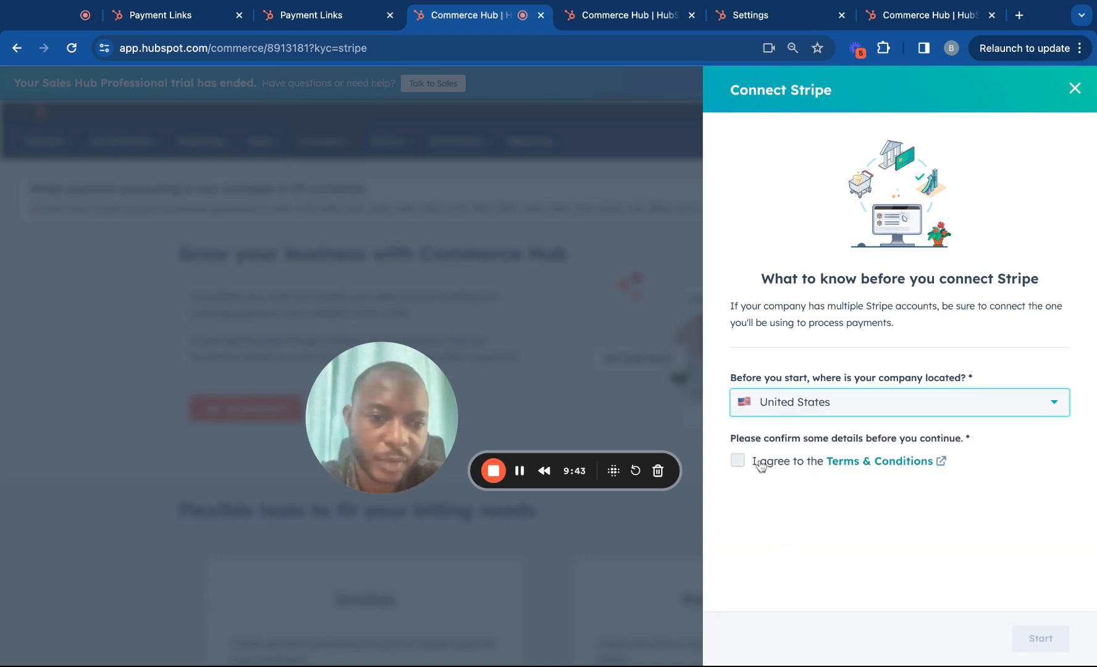
{"action": "left_click", "coordinate": [738, 460]}
{"action": "left_click", "coordinate": [1040, 638]}
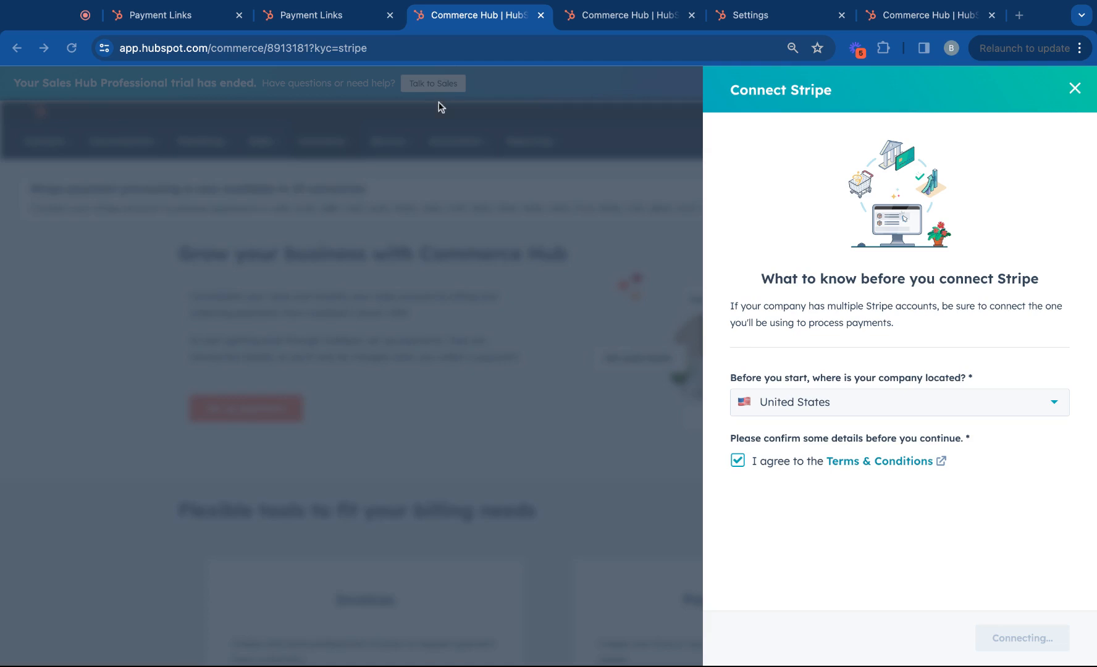
Step: Copy the web address of the iPhone 15 Pro payment link's test checkout page
{"action": "left_click", "coordinate": [326, 12]}
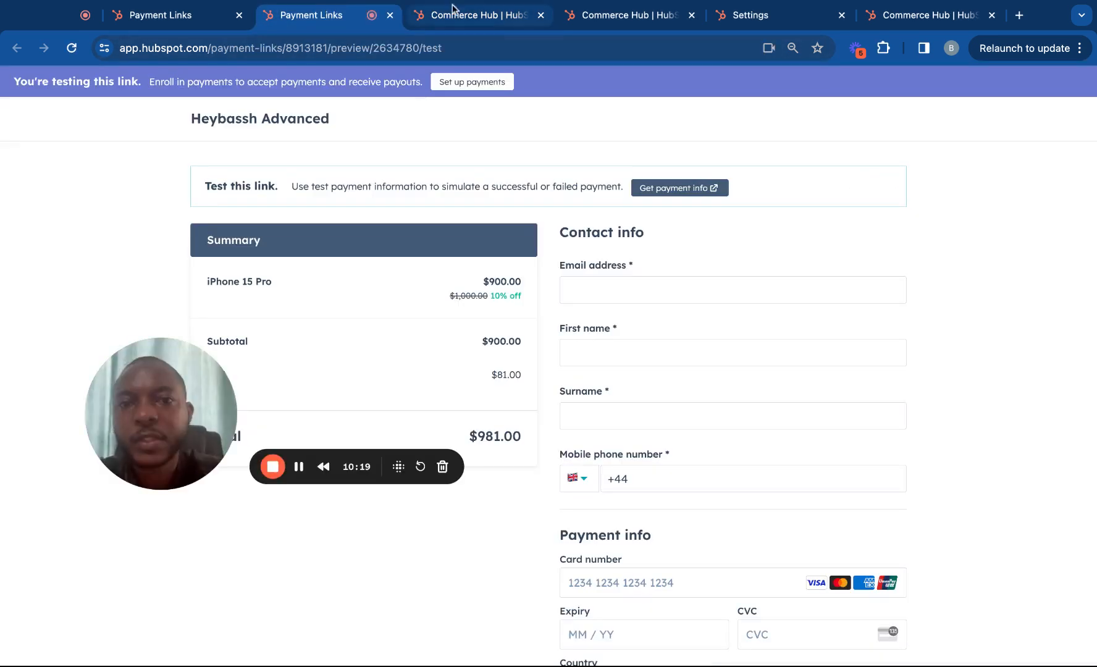
{"action": "left_click", "coordinate": [338, 44]}
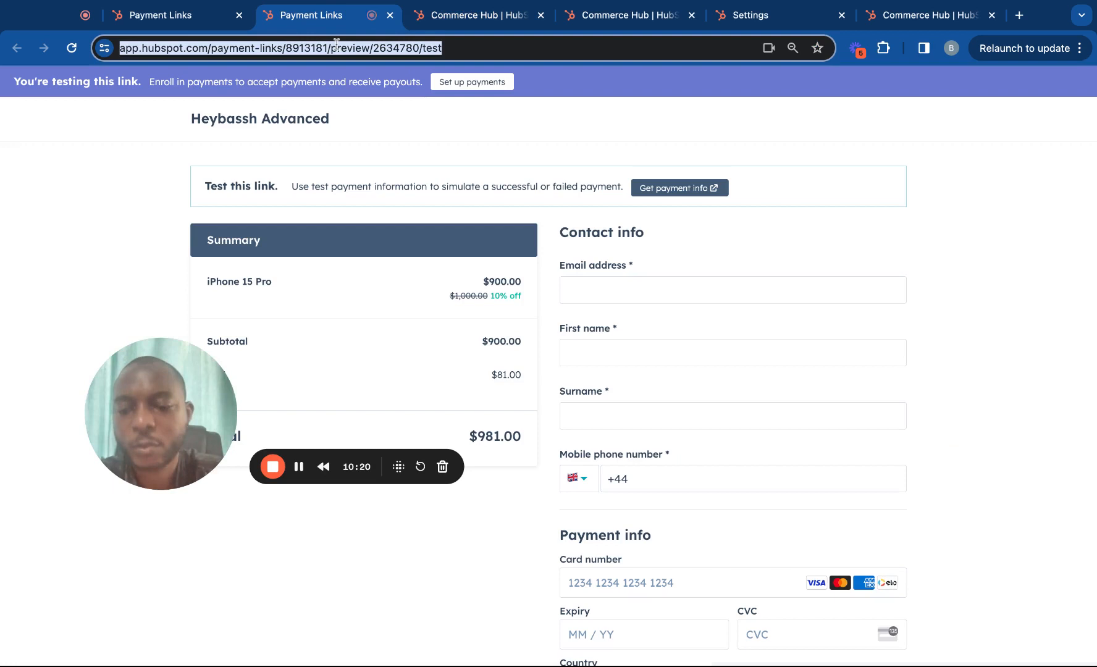
{"action": "left_click", "coordinate": [221, 17]}
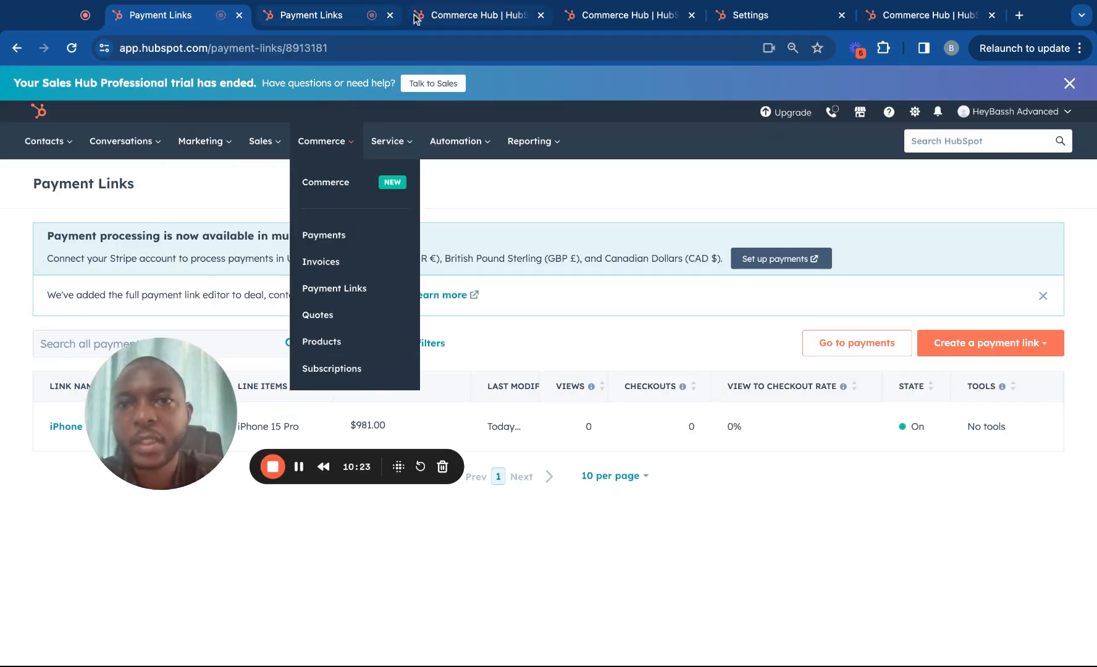
{"action": "left_click", "coordinate": [224, 152]}
{"action": "left_click", "coordinate": [225, 152]}
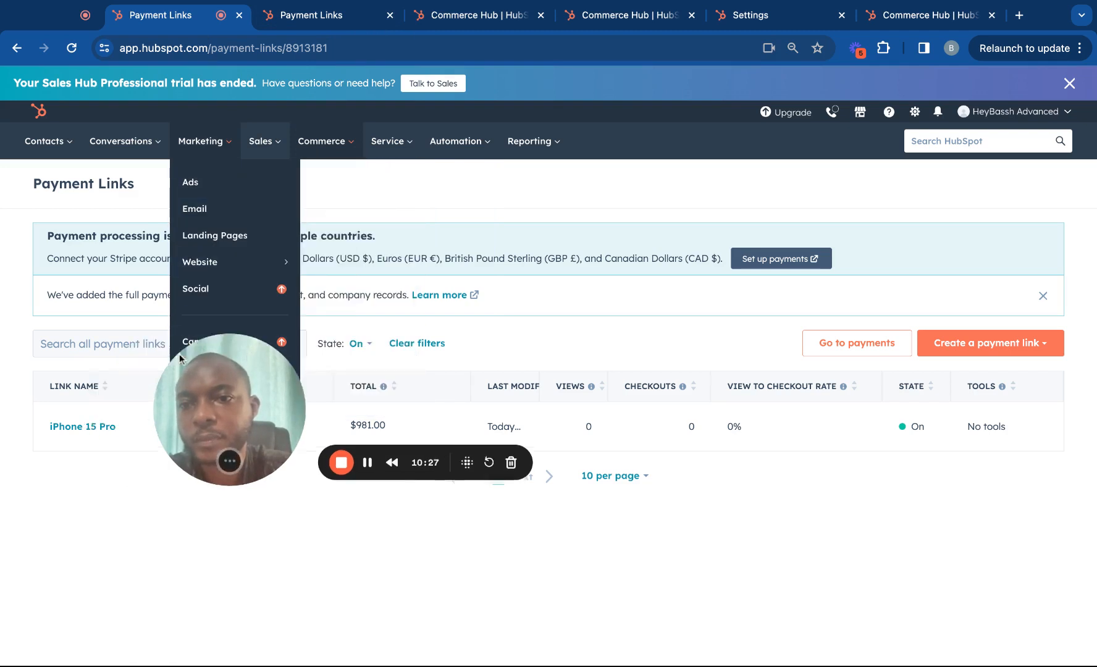
Step: Leave the Stripe setup for the iPhone 15 Pro page editor and place a Button module, found with "but", beneath the Pricing title
{"action": "left_click", "coordinate": [504, 14]}
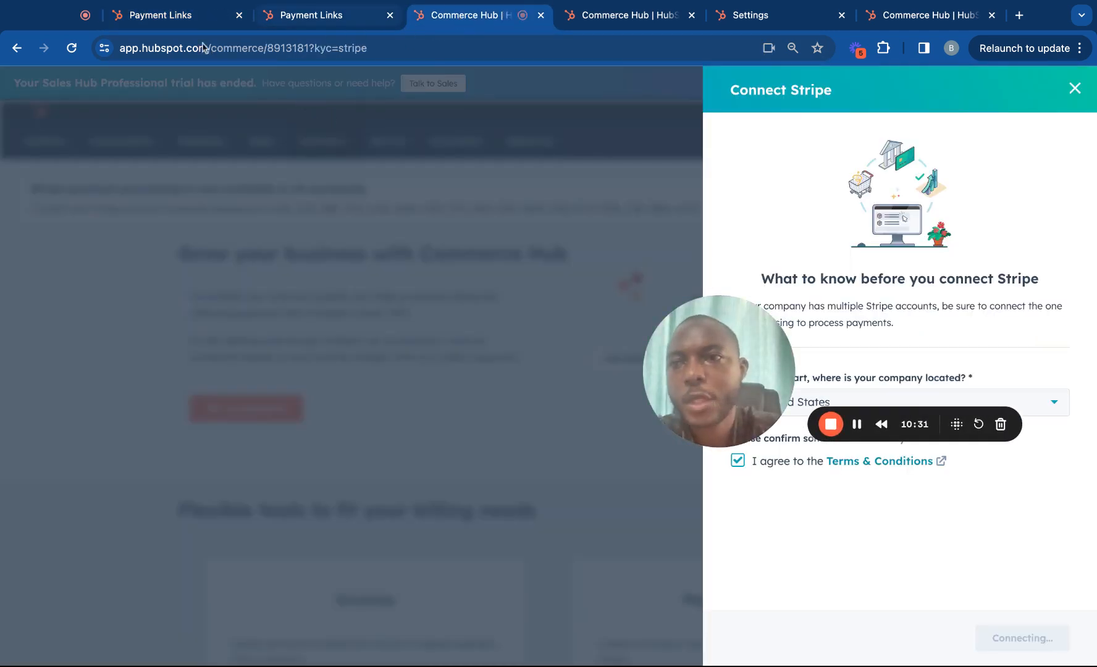
{"action": "left_click", "coordinate": [17, 47]}
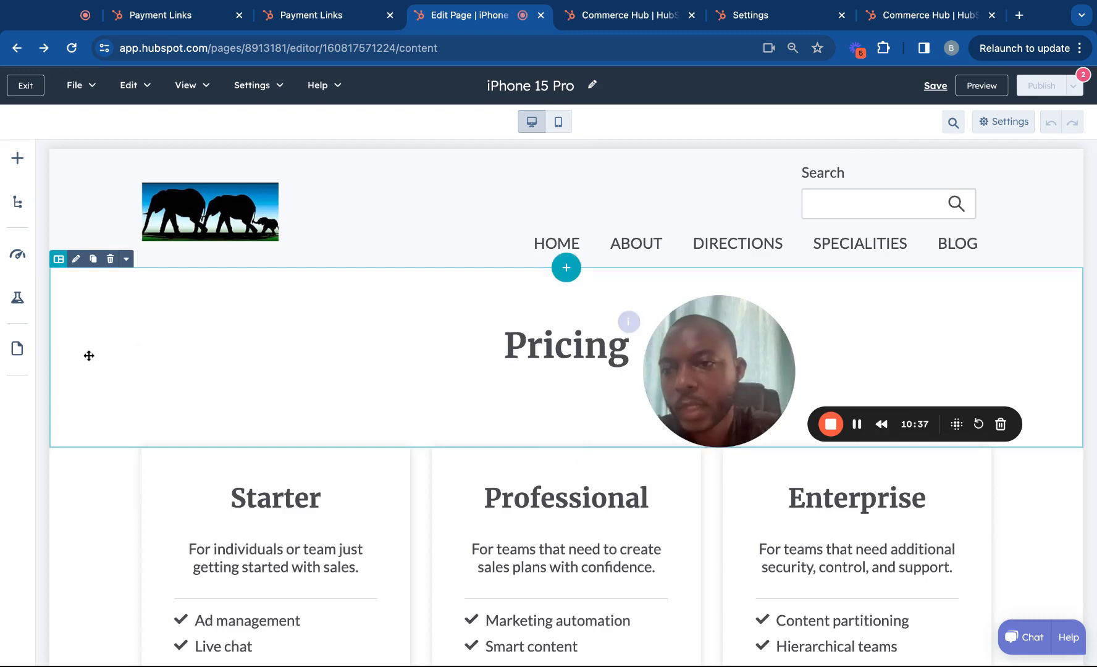
{"action": "left_click", "coordinate": [17, 211]}
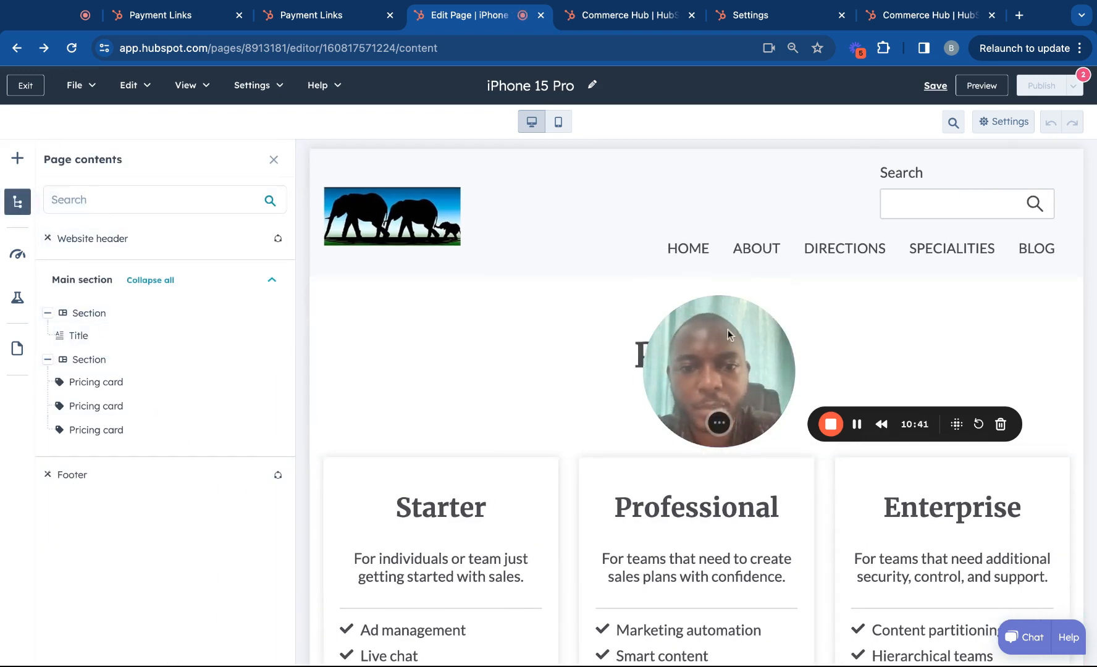
{"action": "left_click_drag", "start_coordinate": [729, 334], "coordinate": [713, 137]}
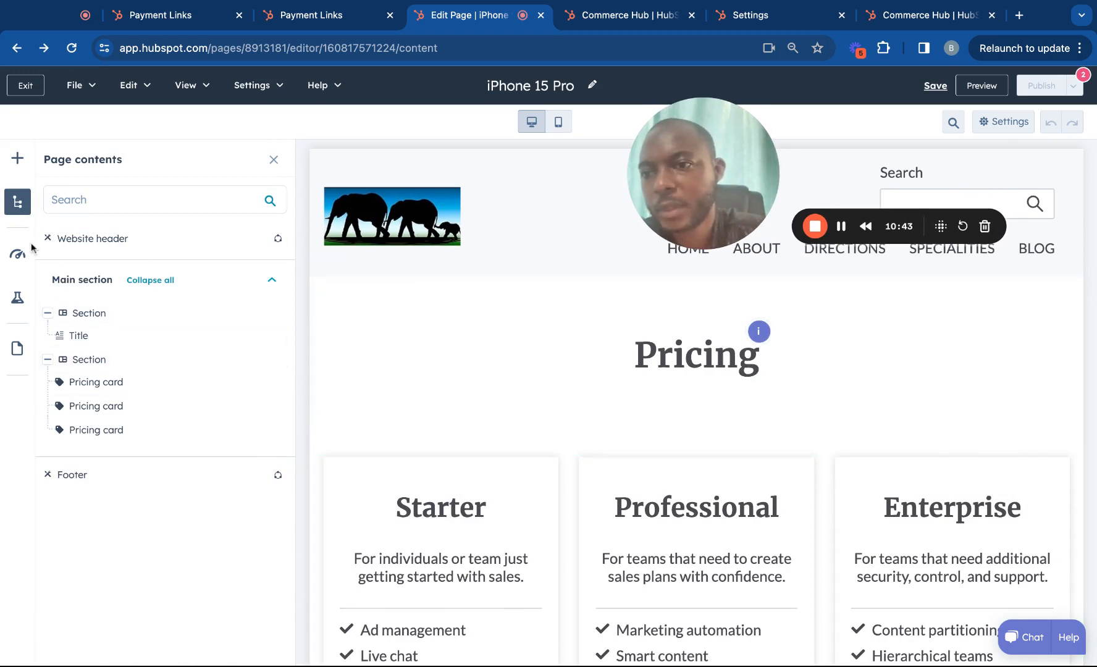
{"action": "left_click", "coordinate": [17, 158]}
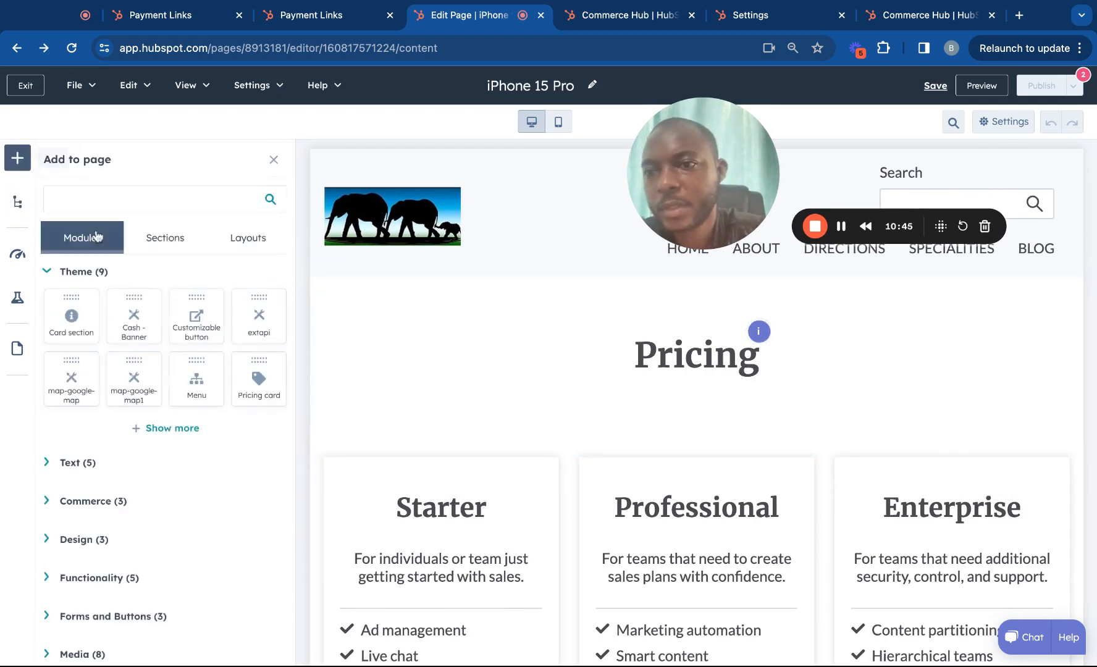
{"action": "left_click", "coordinate": [91, 198]}
{"action": "type", "text": "but"}
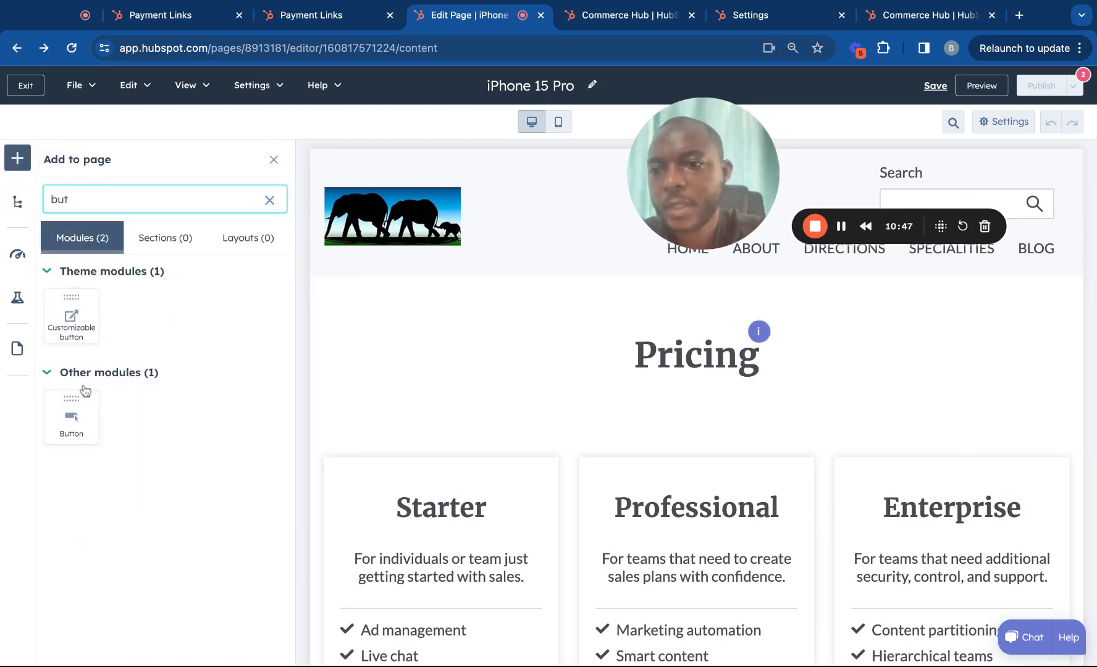
{"action": "left_click_drag", "start_coordinate": [75, 414], "coordinate": [492, 430]}
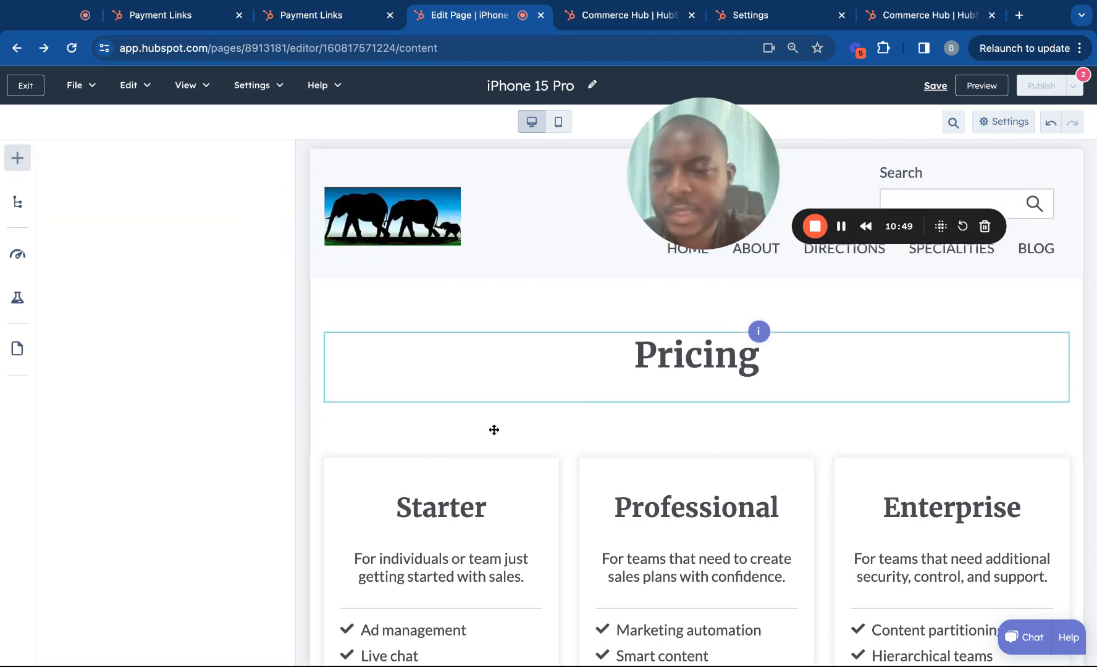
Step: Go back to the editor from the unsaved-changes warning and set the new button's link destination to Payment
{"action": "left_click", "coordinate": [181, 414]}
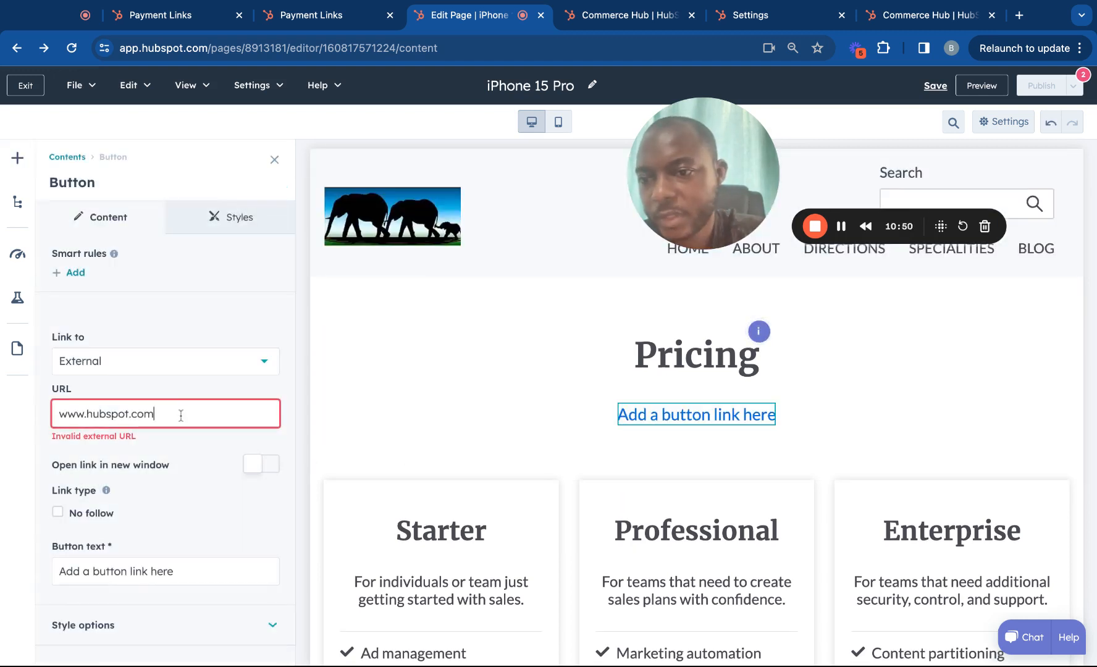
{"action": "left_click", "coordinate": [180, 363]}
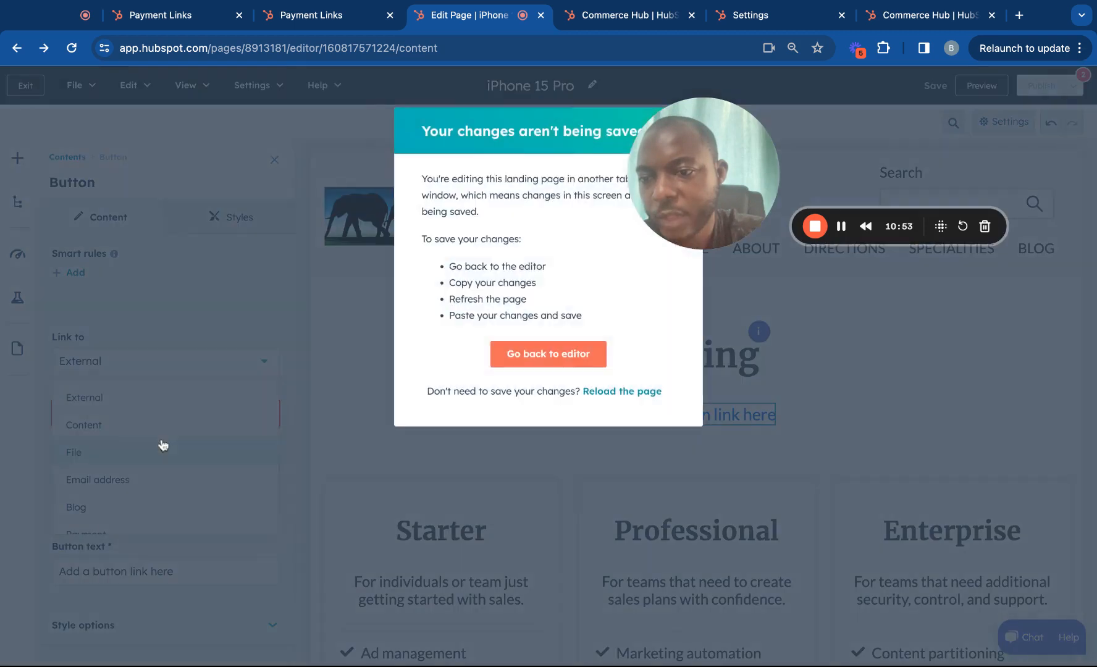
{"action": "left_click", "coordinate": [541, 356]}
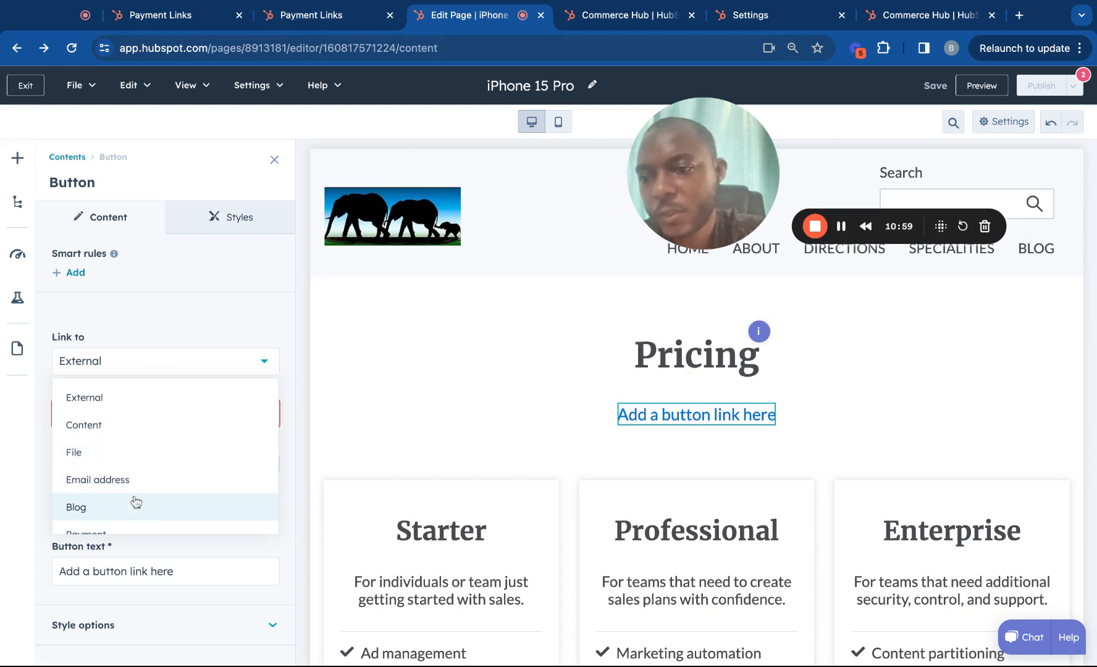
{"action": "scroll", "coordinate": [142, 473], "scroll_direction": "down", "scroll_amount": 1}
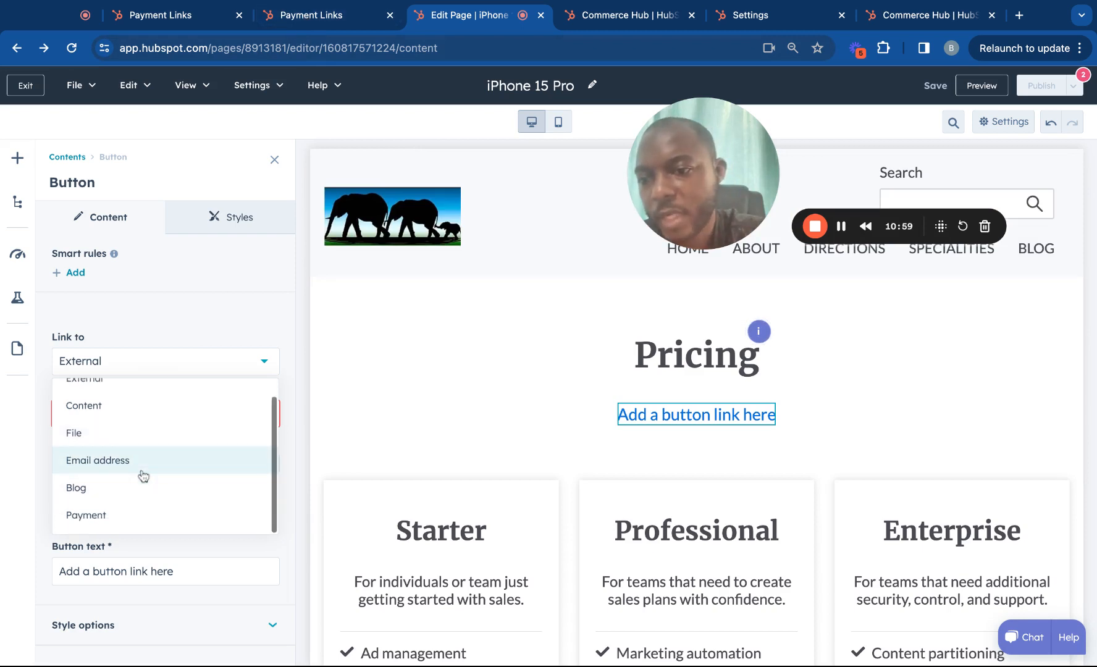
{"action": "left_click", "coordinate": [122, 522]}
Step: Set the button's link destination to External and paste the copied payment link test address as its URL
{"action": "left_click", "coordinate": [161, 357]}
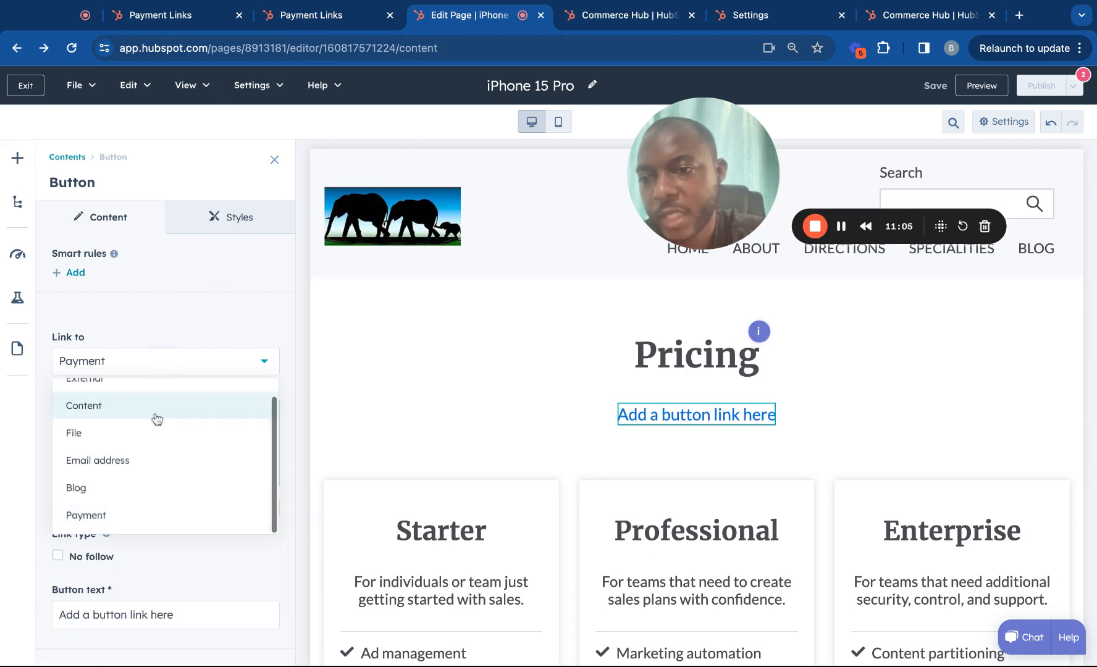
{"action": "scroll", "coordinate": [149, 417], "scroll_direction": "up", "scroll_amount": 1}
{"action": "left_click", "coordinate": [127, 399]}
{"action": "left_click", "coordinate": [113, 407]}
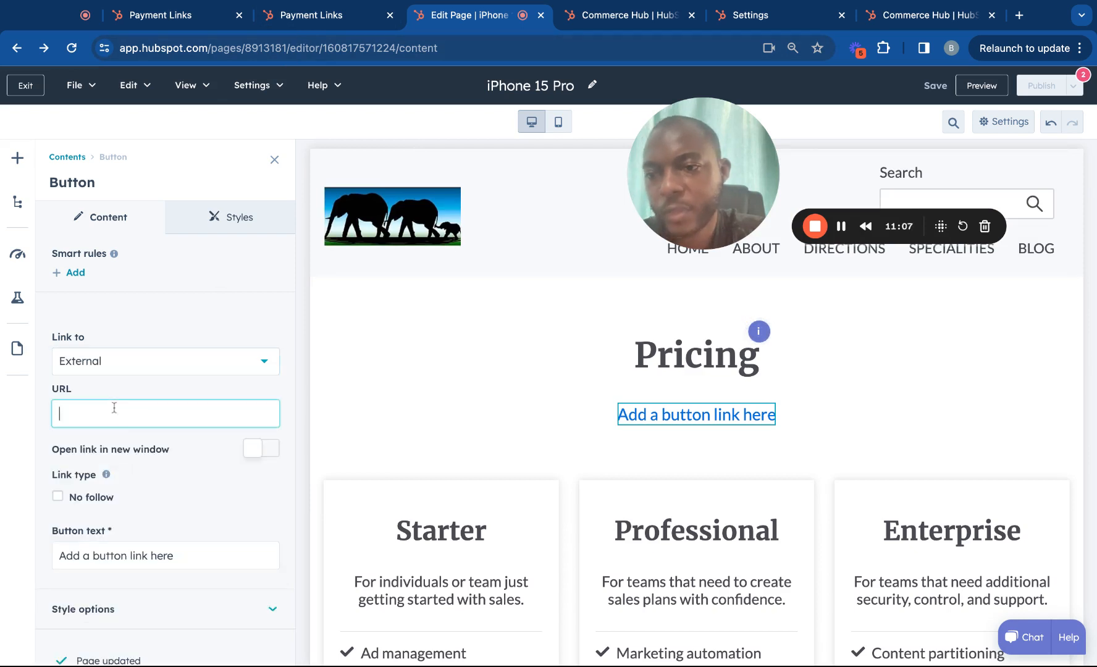
{"action": "key", "text": "ctrl+v"}
Step: Change the button text to "Buy Now"
{"action": "scroll", "coordinate": [174, 481], "scroll_direction": "down", "scroll_amount": 1}
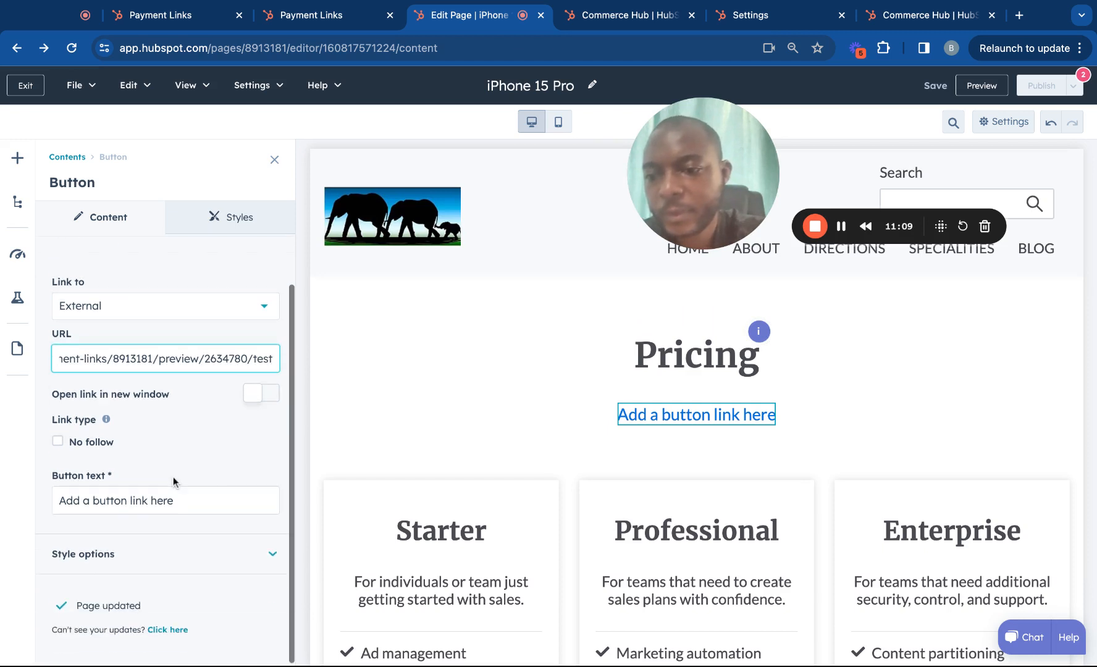
{"action": "left_click_drag", "start_coordinate": [185, 504], "coordinate": [99, 502]}
{"action": "type", "text": "Buy Now"}
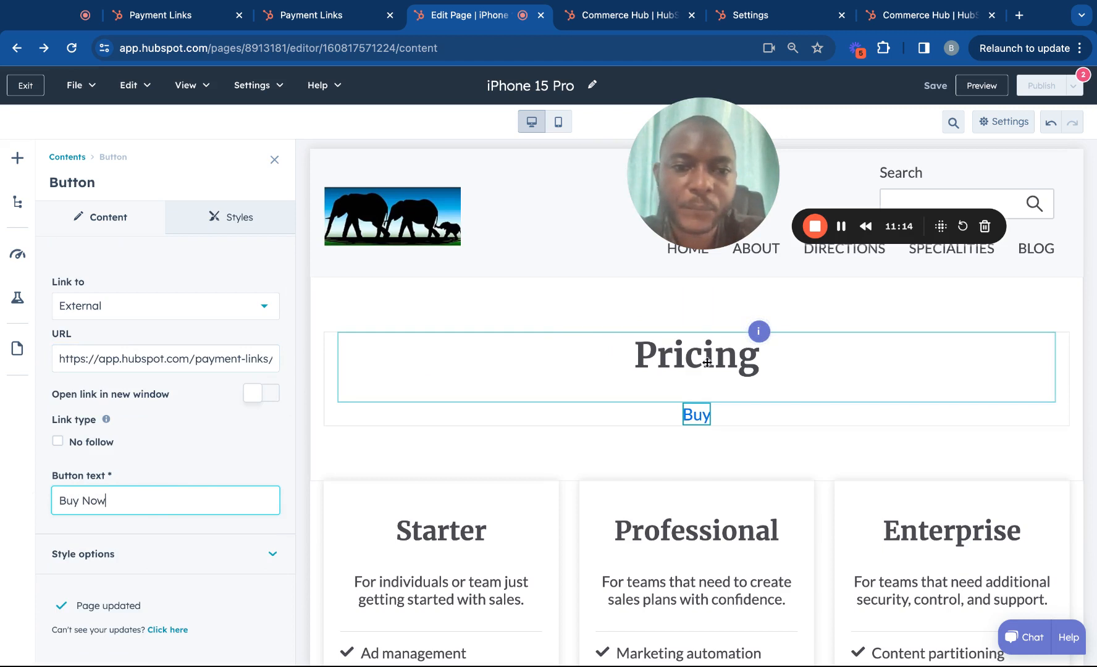
Step: Replace the Pricing title's text with "iPhone 15 Pro"
{"action": "double_click", "coordinate": [707, 363]}
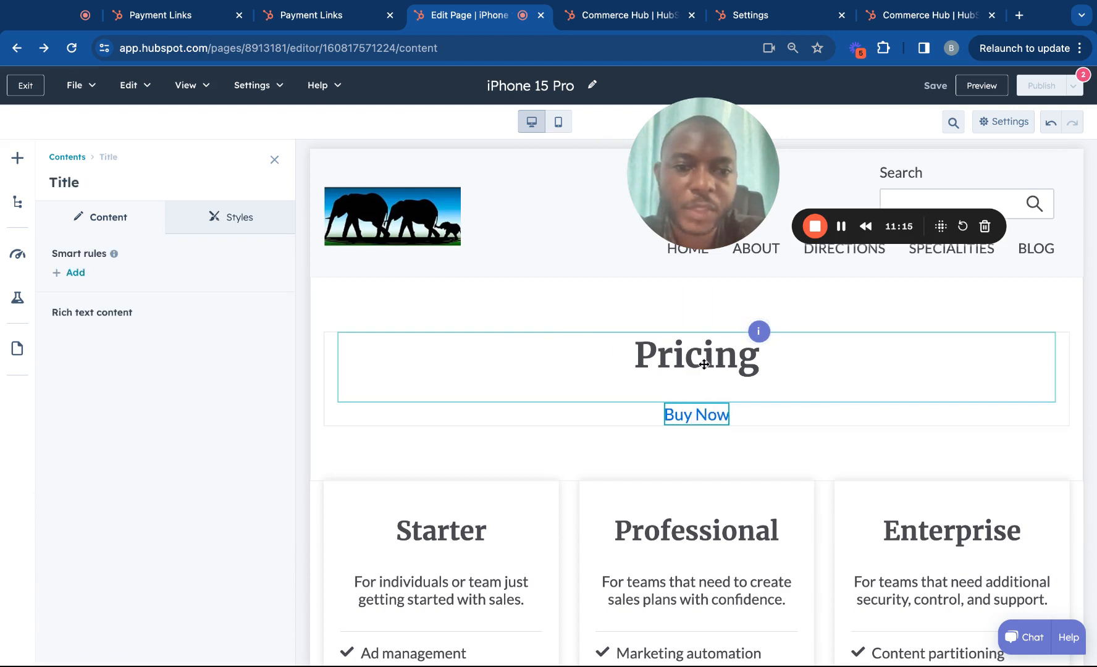
{"action": "type", "text": "i"}
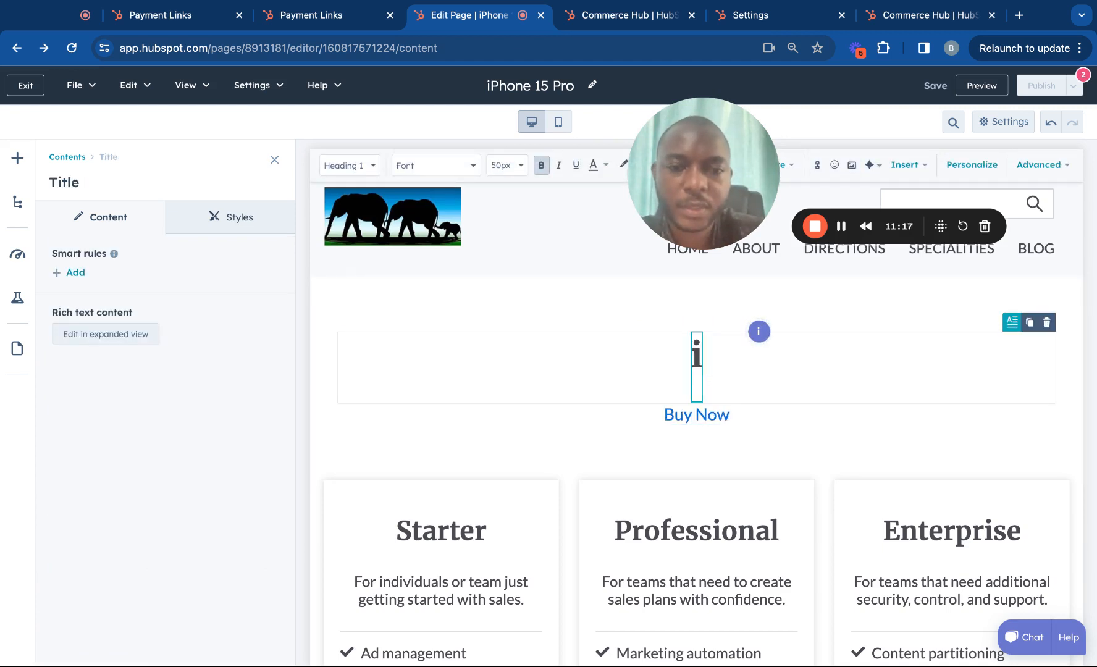
{"action": "type", "text": "Phone 1"}
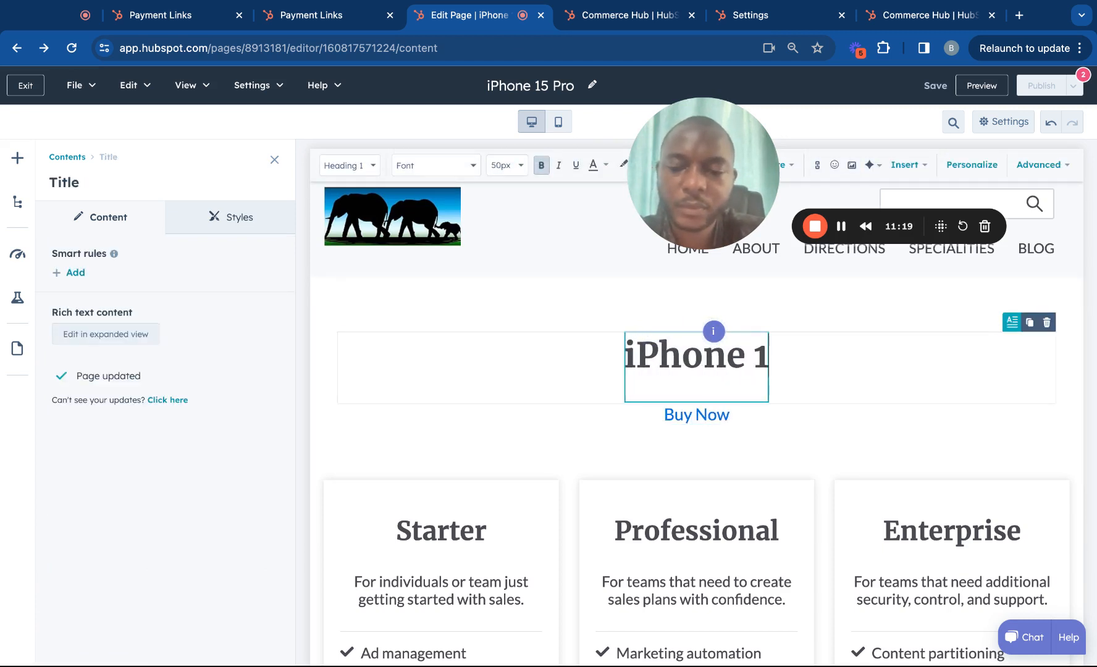
{"action": "type", "text": "5 Pt"}
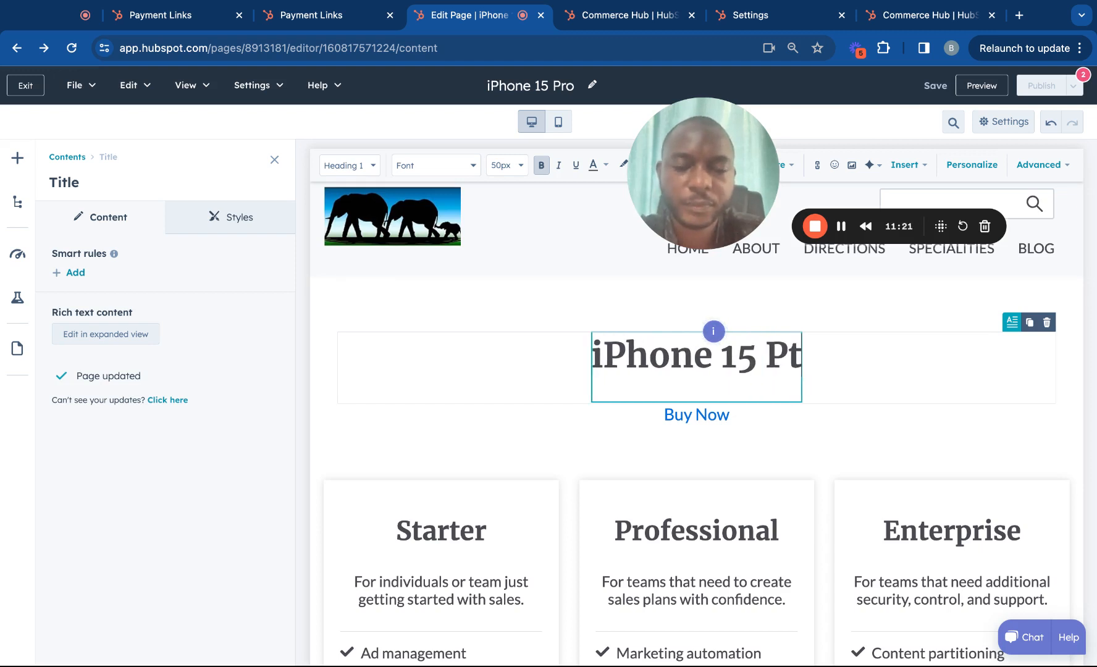
{"action": "type", "text": "p"}
{"action": "key", "text": "BackSpace"}
{"action": "key", "text": "BackSpace"}
{"action": "type", "text": "ro"}
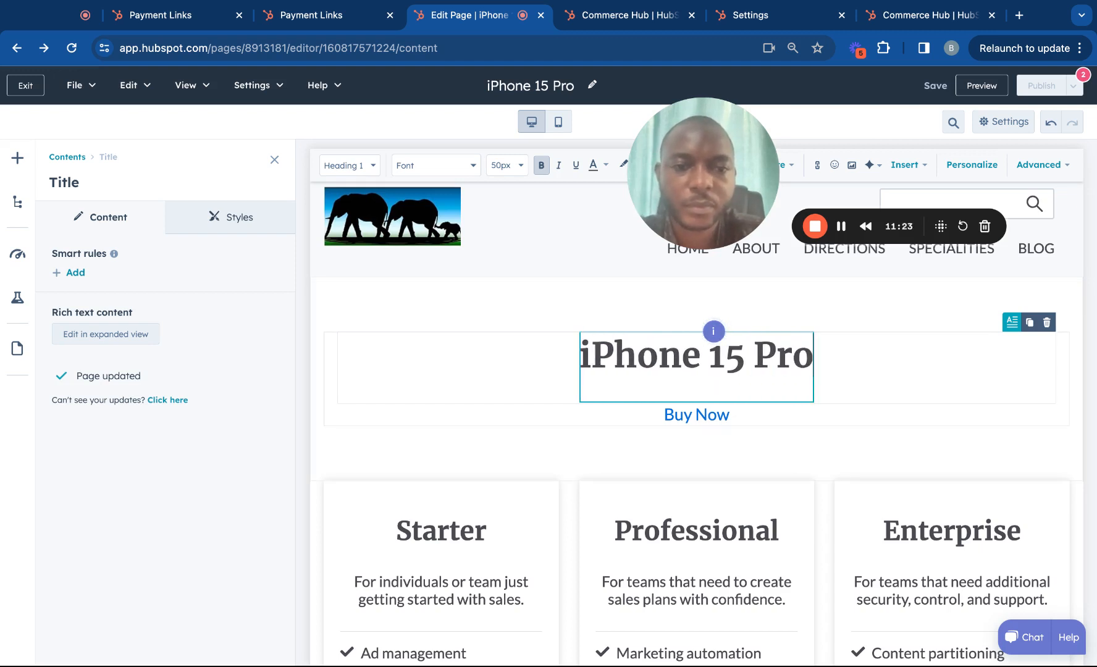
{"action": "left_click", "coordinate": [732, 452]}
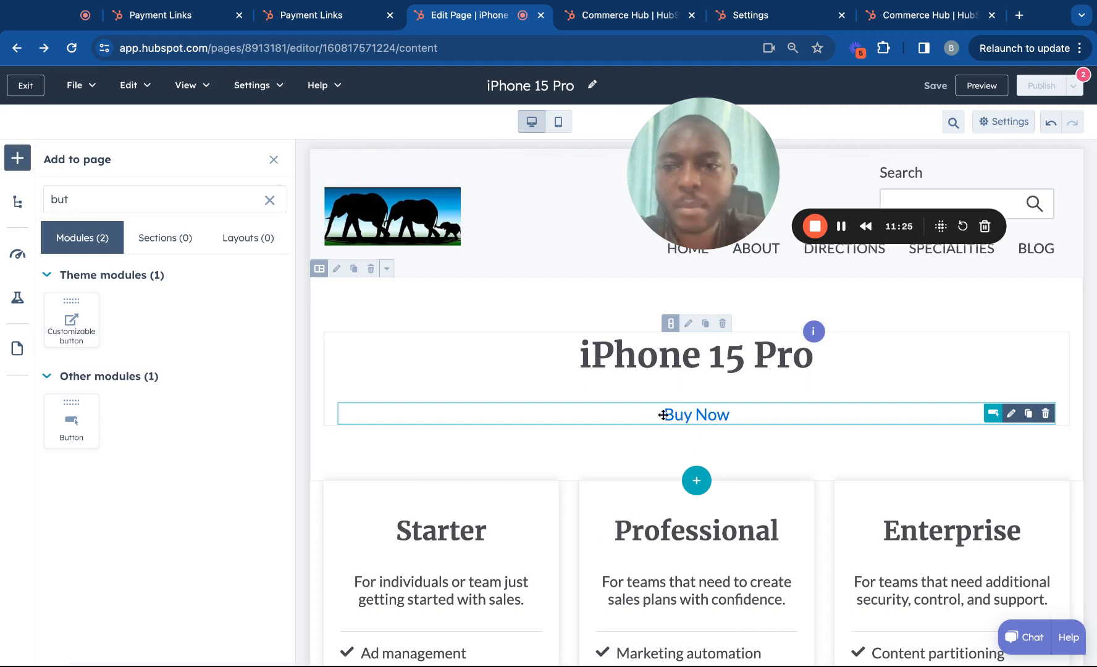
Step: Set the Buy Now button's background color to light blue 9FC5E8 after trying black and 0C5394
{"action": "left_click", "coordinate": [617, 417]}
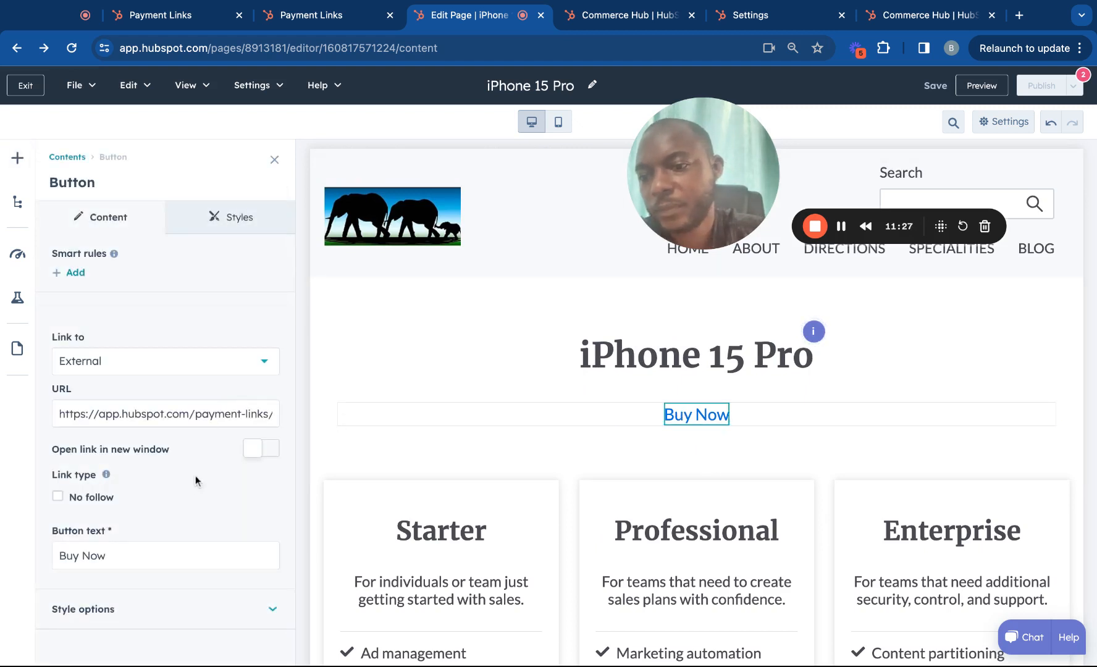
{"action": "left_click", "coordinate": [196, 607]}
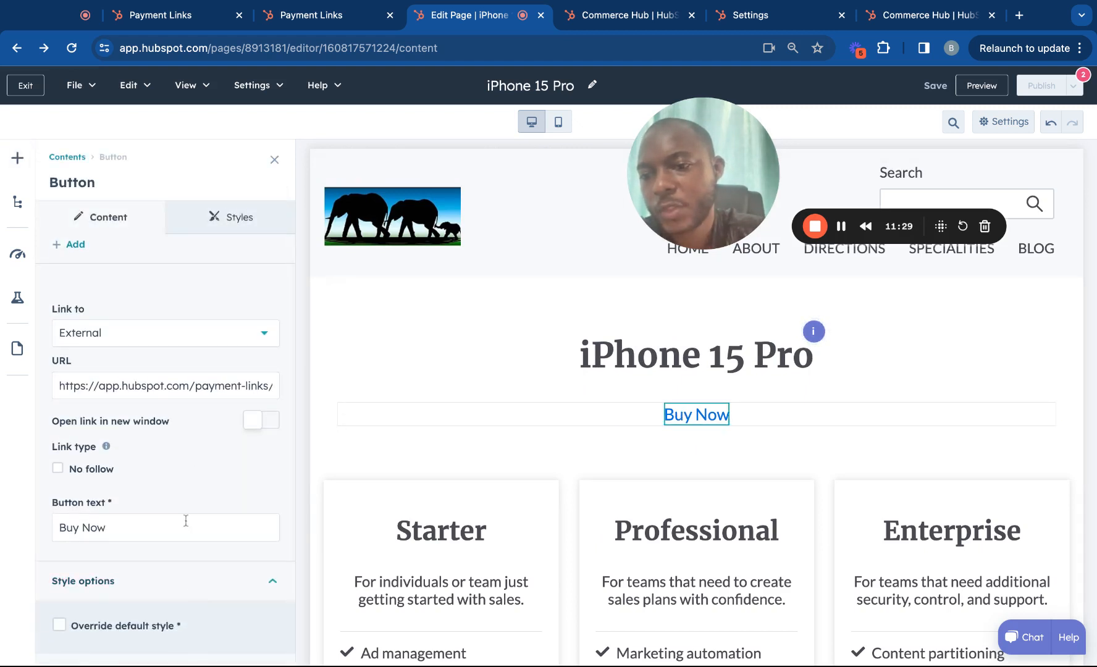
{"action": "scroll", "coordinate": [186, 519], "scroll_direction": "up", "scroll_amount": 1}
{"action": "left_click", "coordinate": [228, 216]}
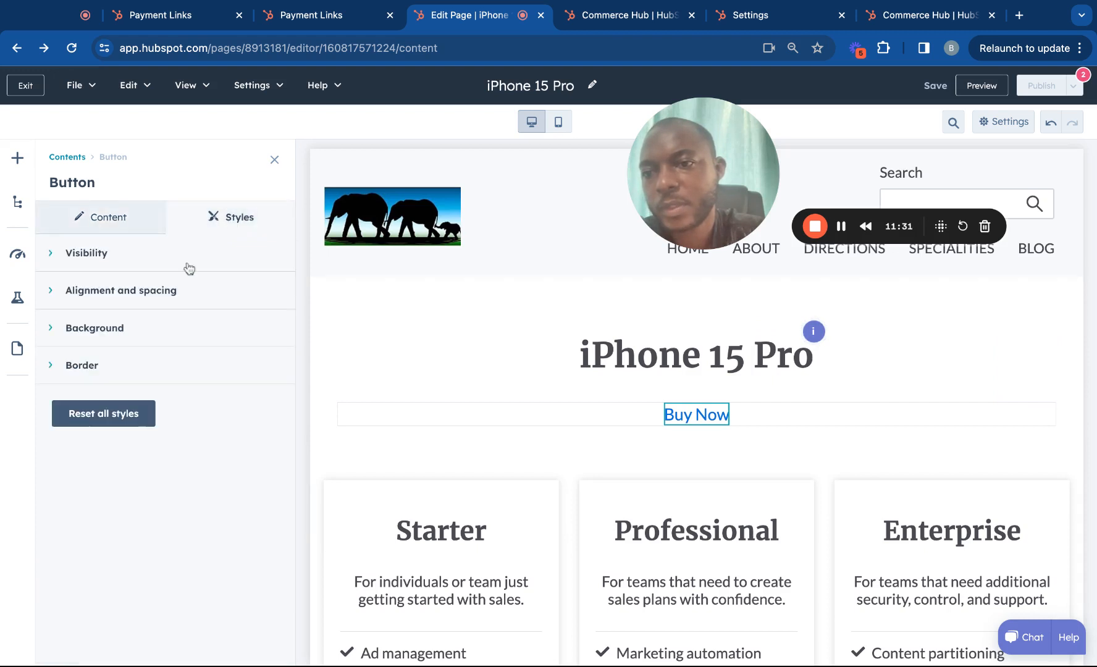
{"action": "left_click", "coordinate": [116, 332]}
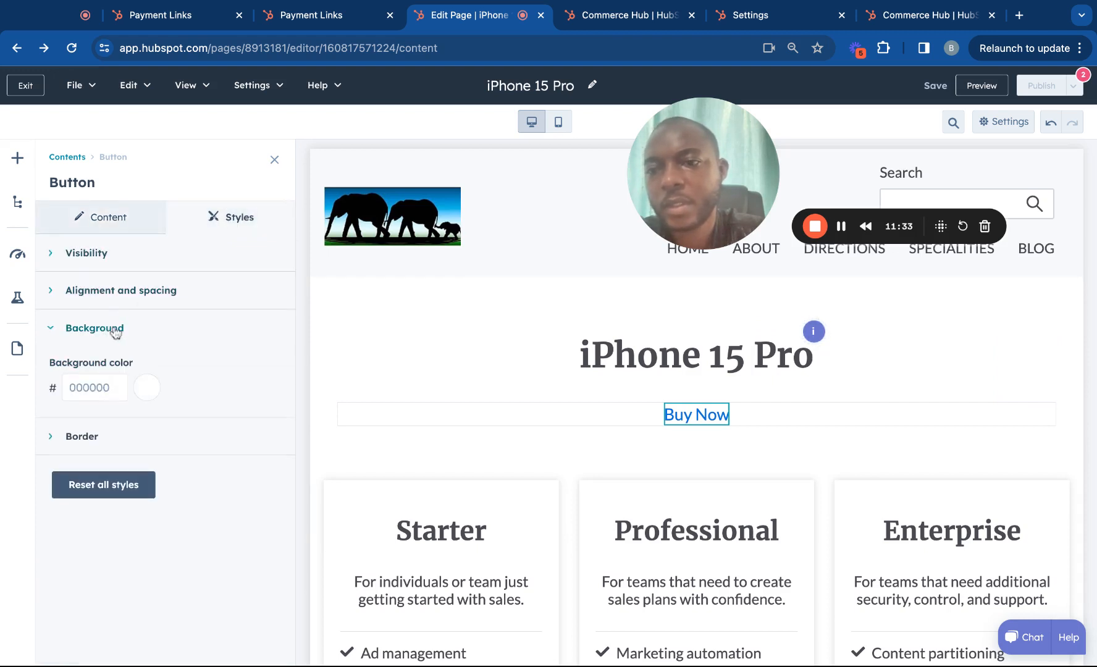
{"action": "left_click", "coordinate": [146, 388]}
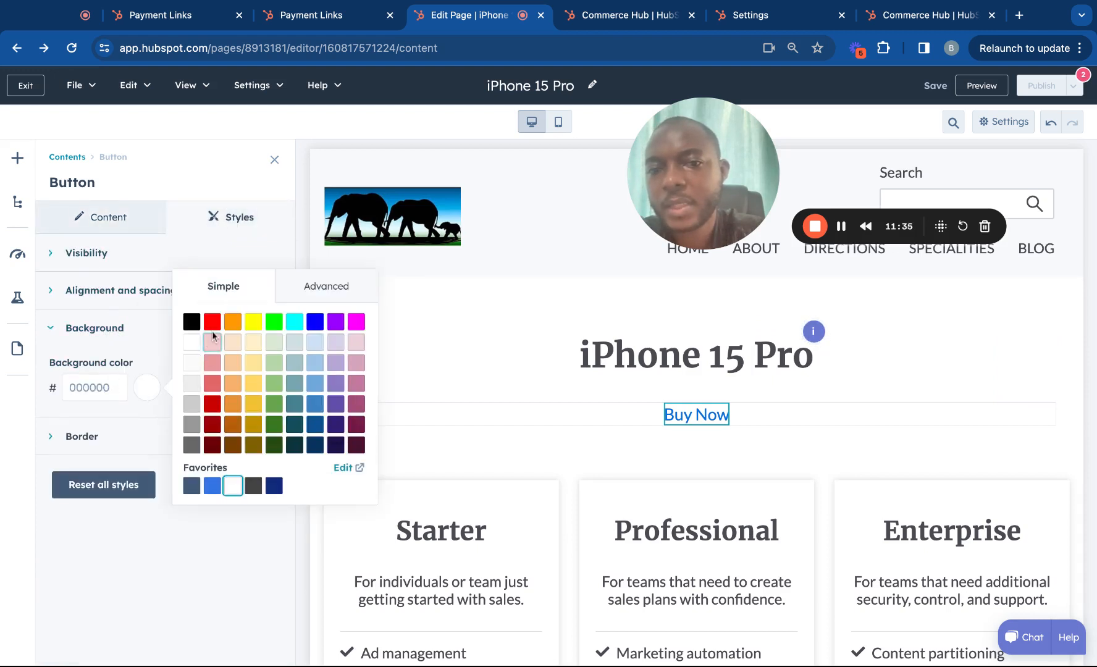
{"action": "left_click", "coordinate": [192, 321]}
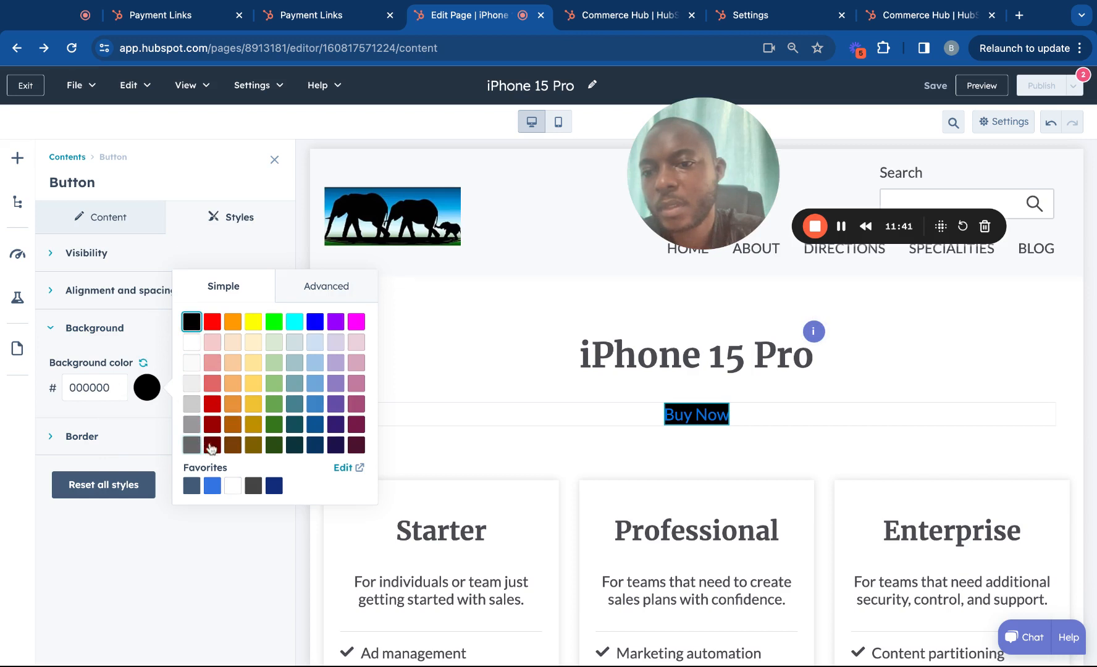
{"action": "left_click", "coordinate": [315, 424]}
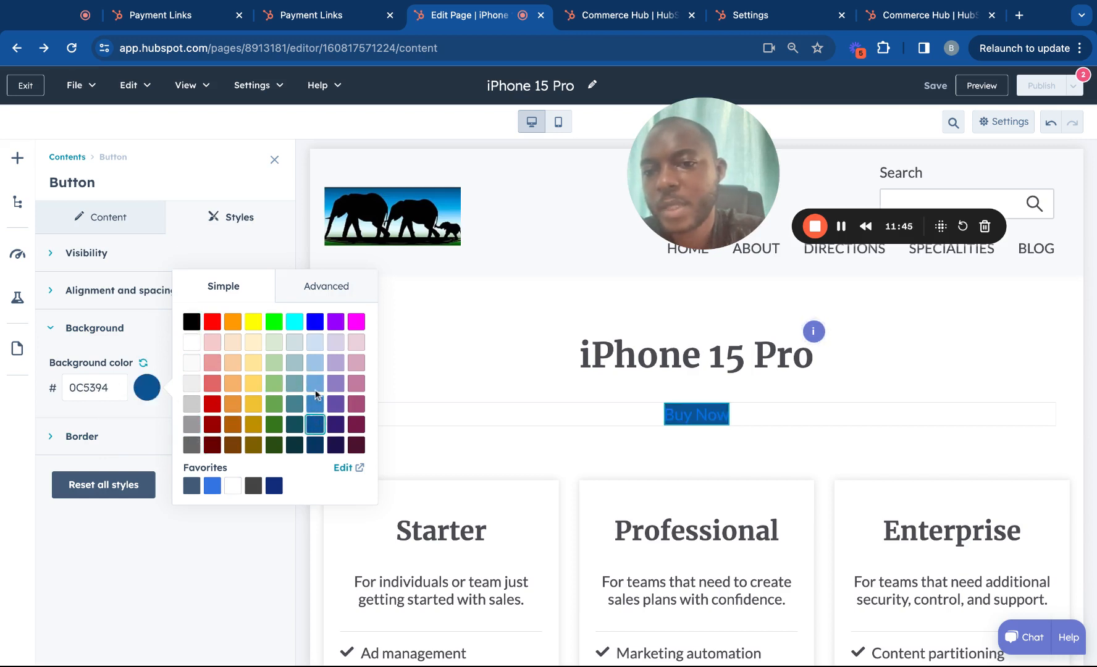
{"action": "left_click", "coordinate": [315, 362]}
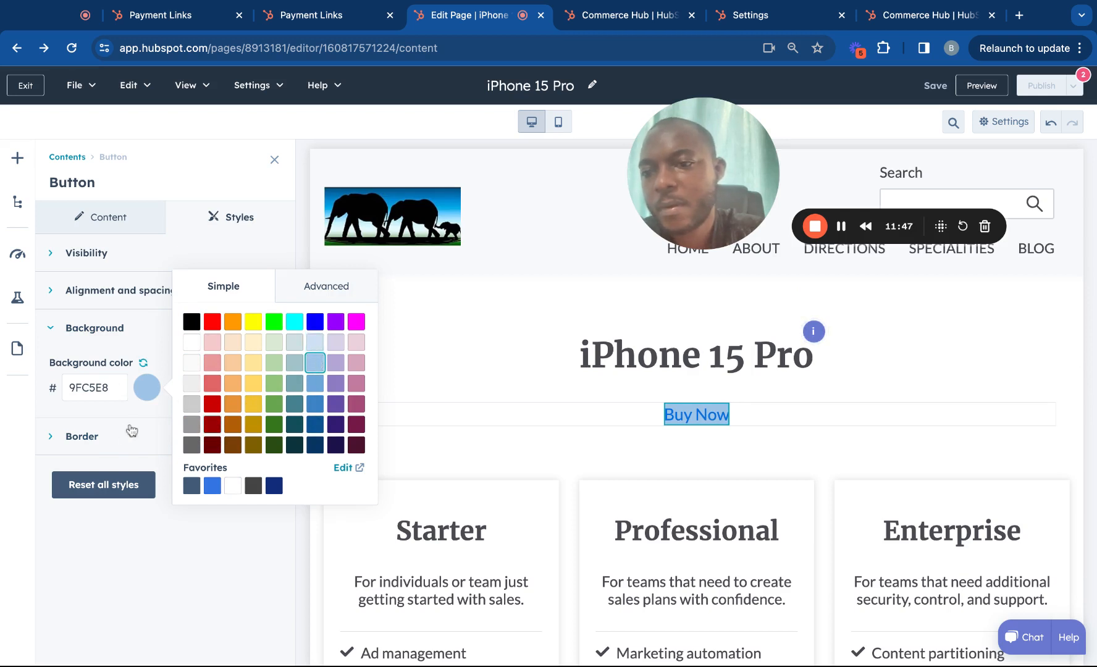
{"action": "left_click", "coordinate": [99, 362]}
Step: Set the Buy Now button's top, left, right and bottom padding to 10px and leave its settings
{"action": "left_click", "coordinate": [99, 292]}
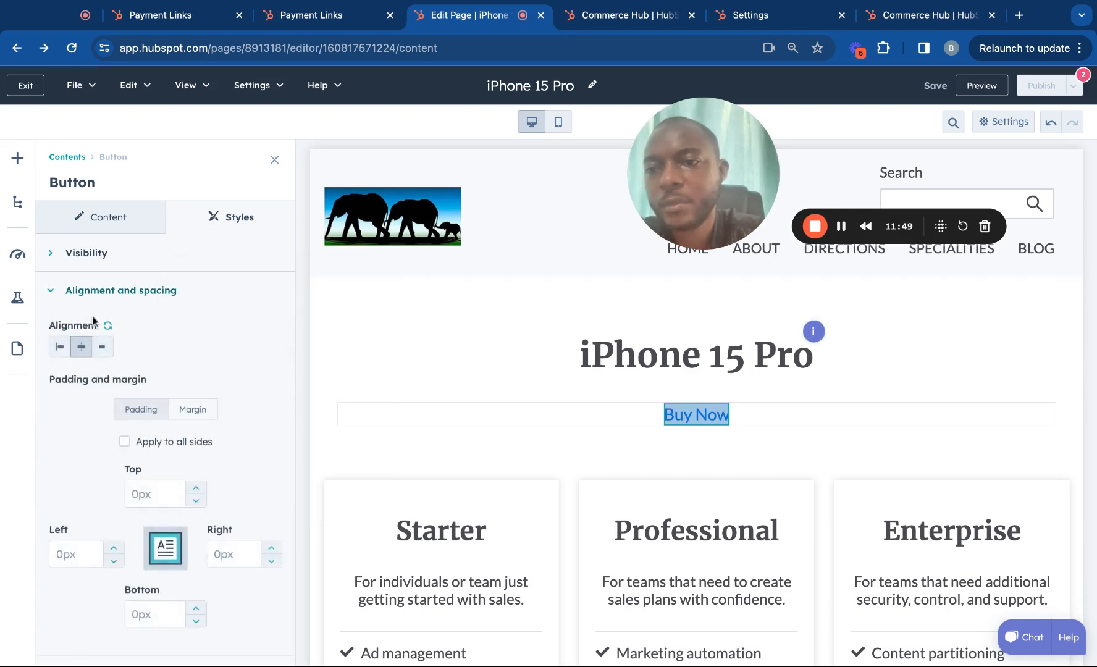
{"action": "scroll", "coordinate": [130, 507], "scroll_direction": "down", "scroll_amount": 4}
{"action": "left_click", "coordinate": [144, 288]}
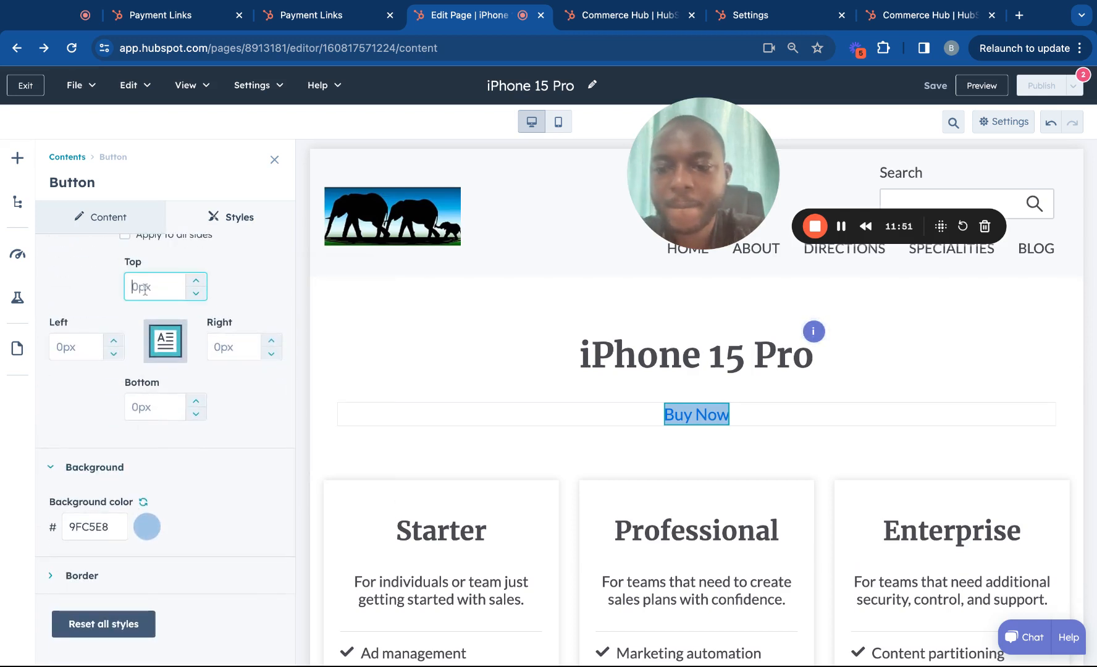
{"action": "type", "text": "10"}
{"action": "left_click", "coordinate": [77, 349]}
{"action": "type", "text": "10"}
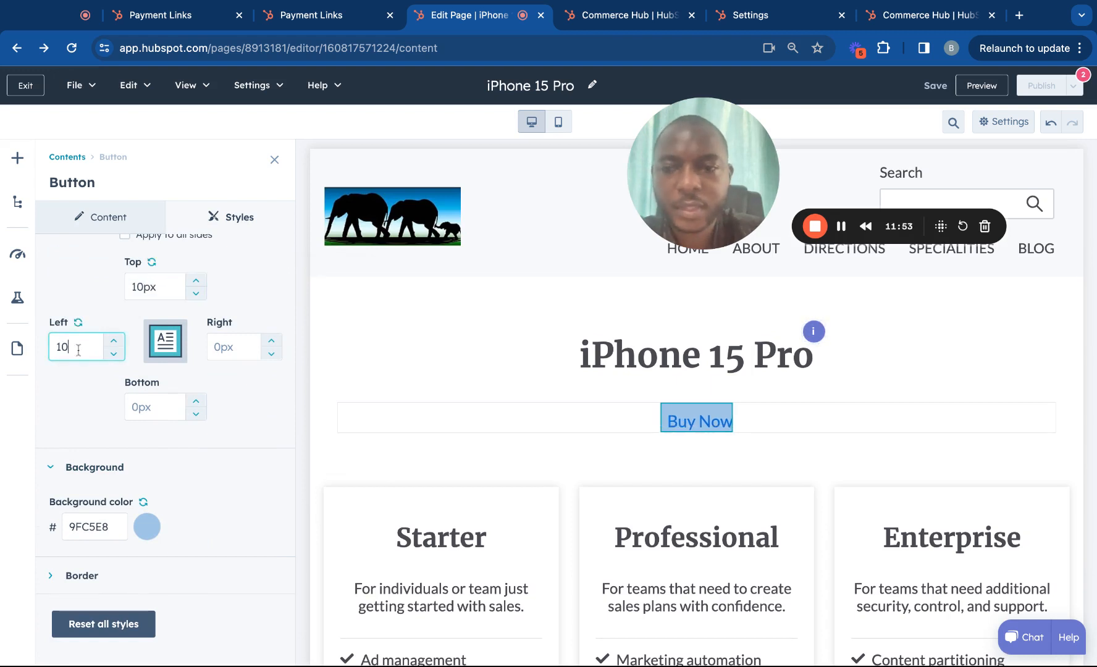
{"action": "left_click", "coordinate": [228, 349]}
{"action": "type", "text": "10"}
{"action": "left_click", "coordinate": [160, 407]}
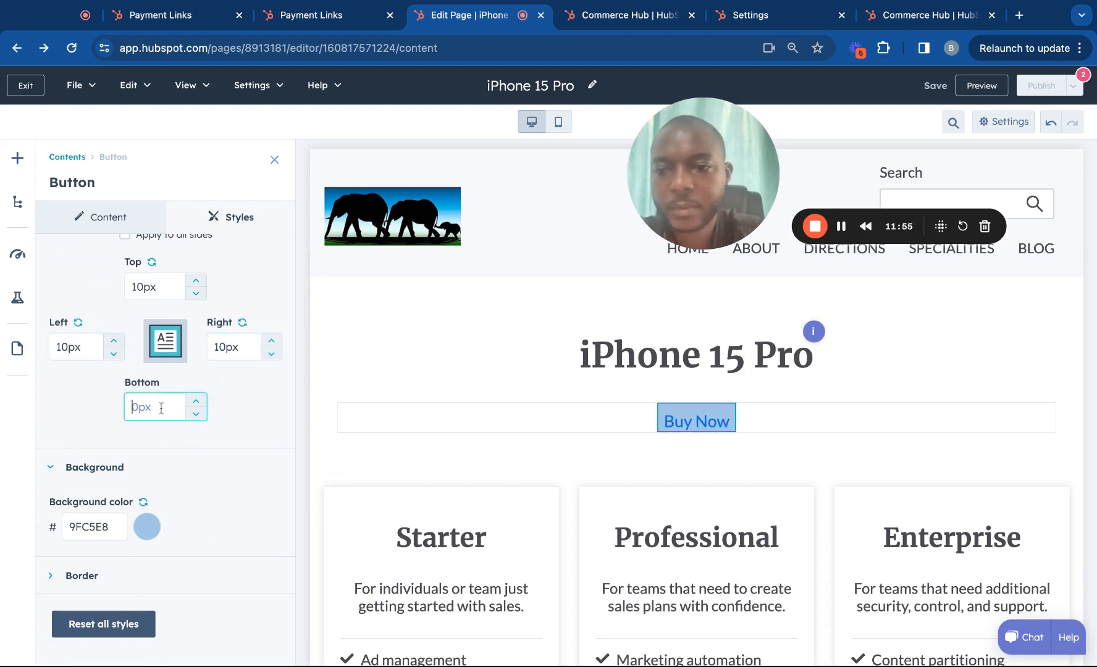
{"action": "type", "text": "10"}
{"action": "left_click", "coordinate": [263, 431]}
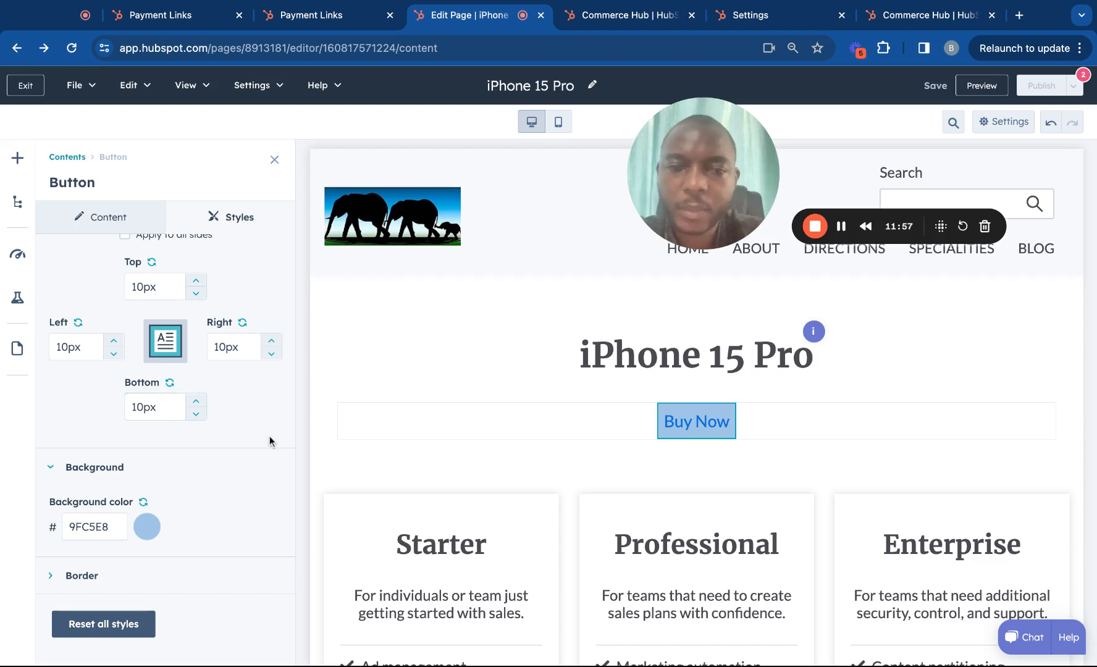
{"action": "left_click", "coordinate": [551, 300]}
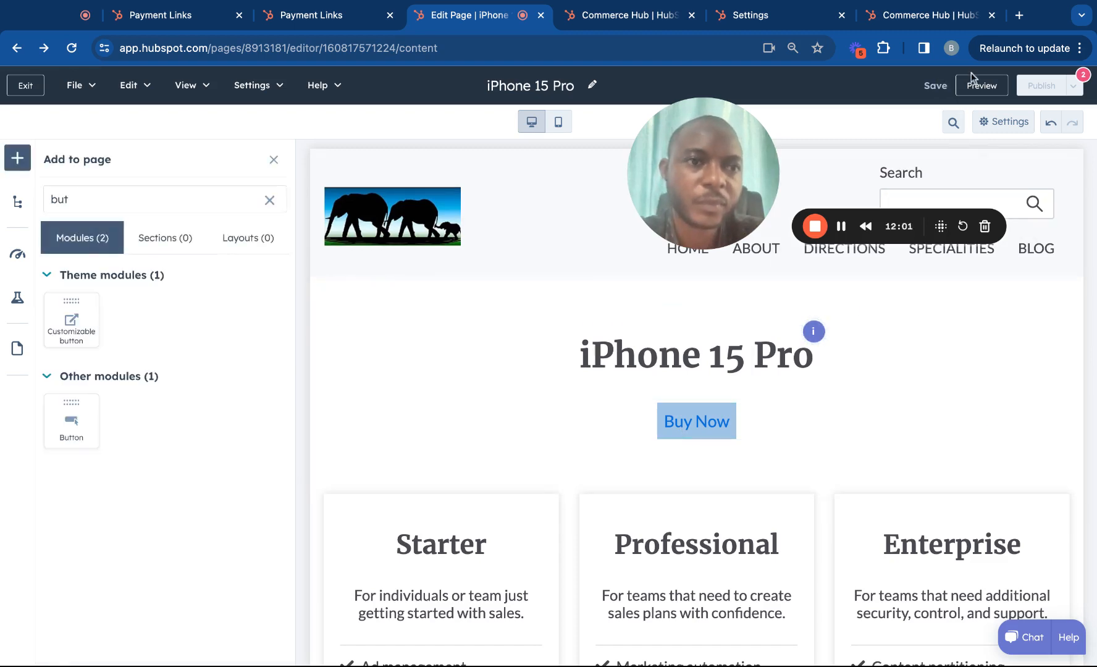
Step: Preview the iPhone 15 Pro page in a separate browser tab and return to the page editor
{"action": "left_click", "coordinate": [983, 85]}
{"action": "left_click", "coordinate": [920, 83]}
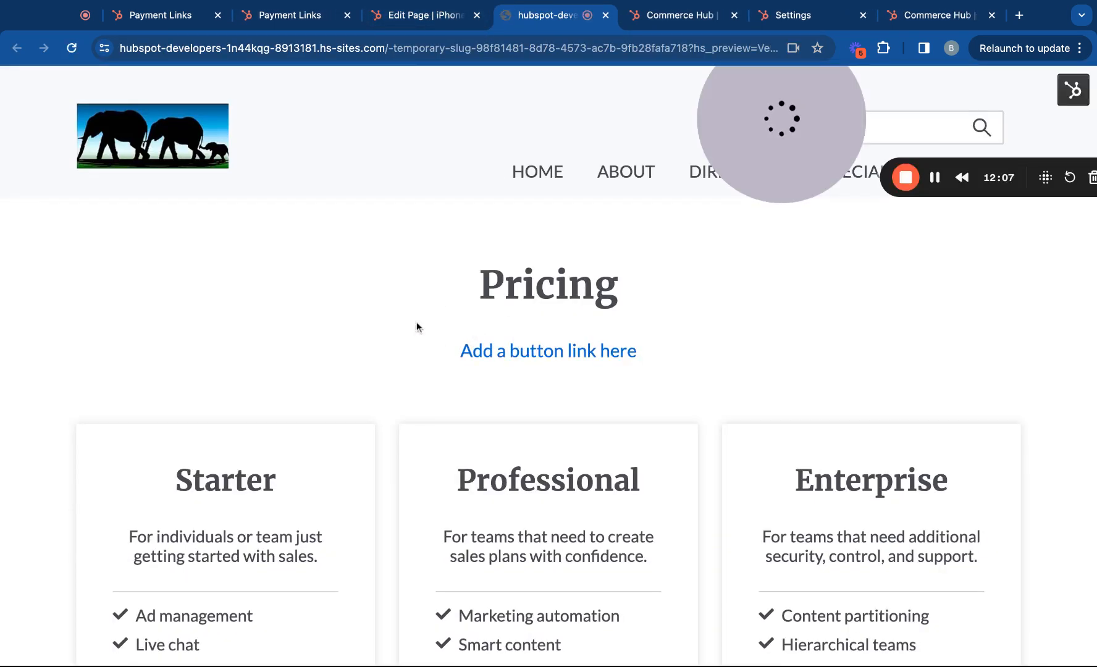
{"action": "left_click", "coordinate": [420, 15]}
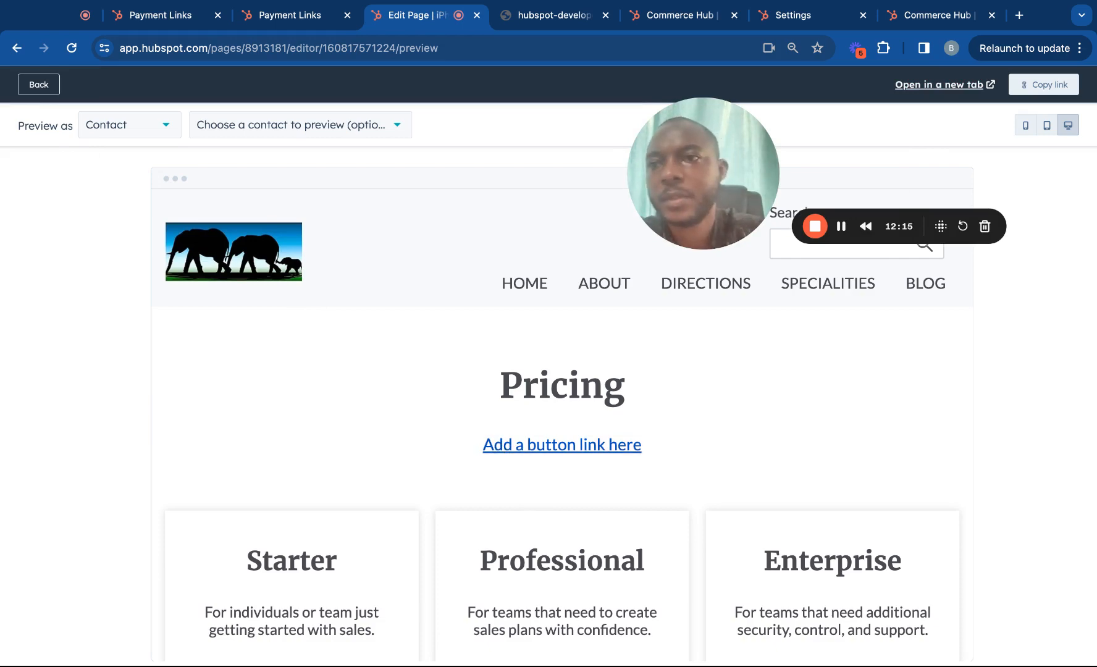
{"action": "left_click", "coordinate": [39, 93]}
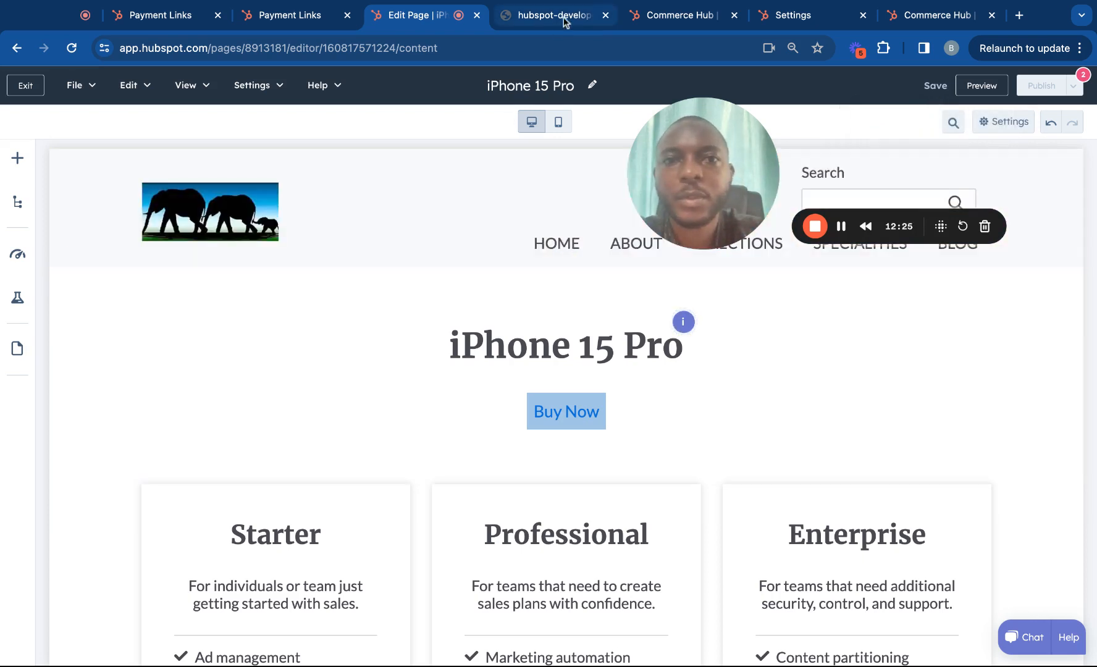
Step: Close all browser tabs except the iPhone 15 Pro page editor and reload the editor
{"action": "left_click", "coordinate": [337, 15]}
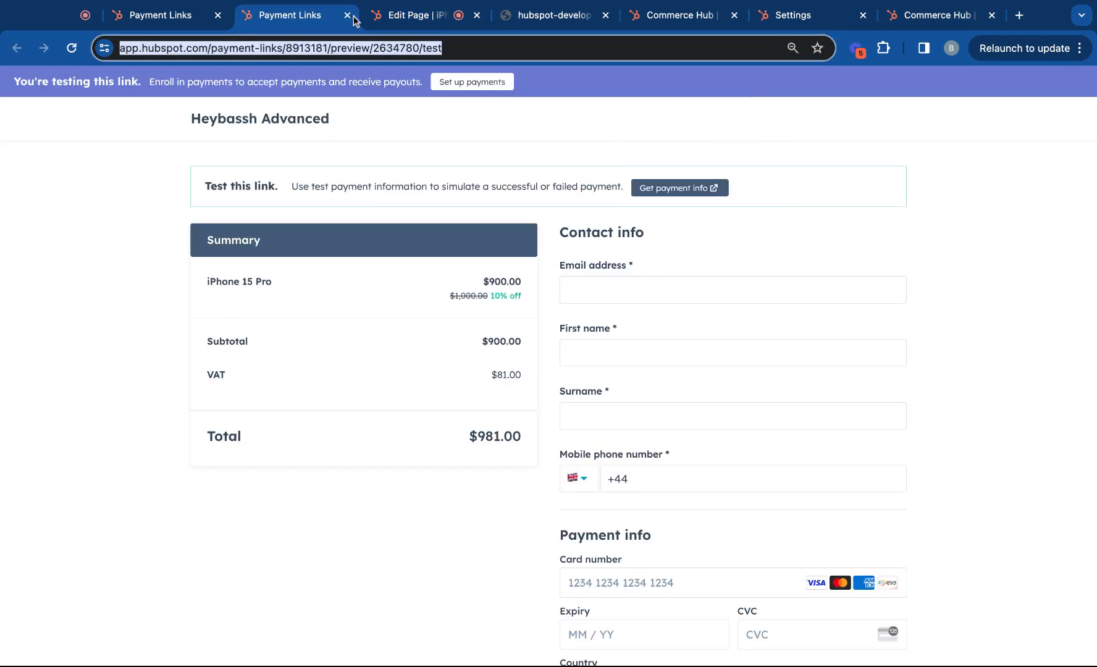
{"action": "left_click", "coordinate": [218, 18]}
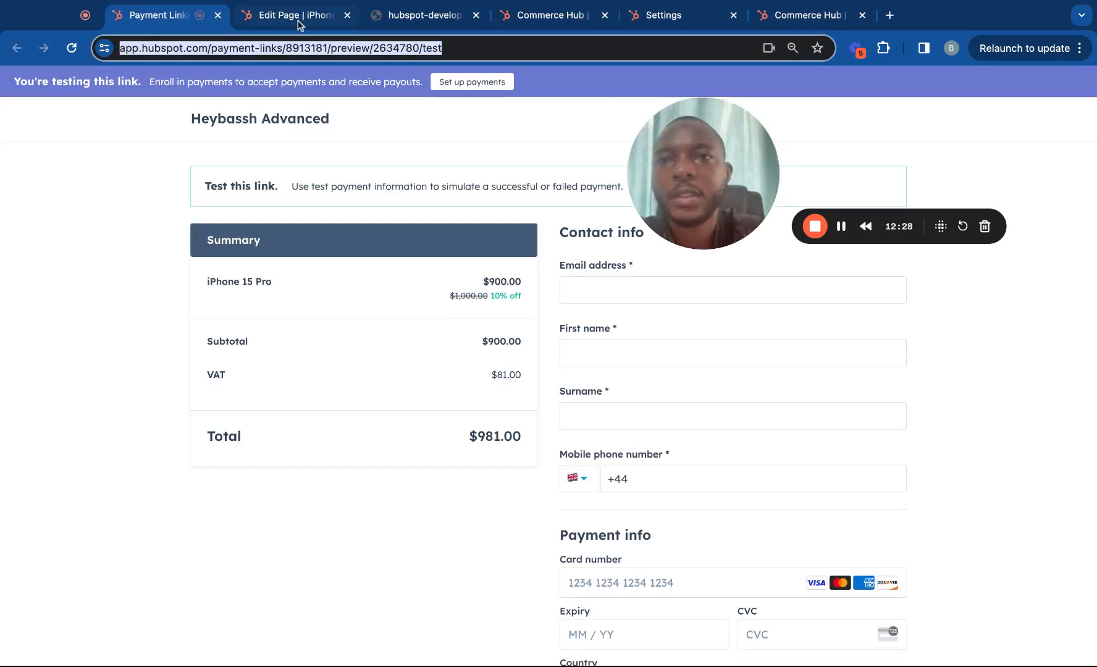
{"action": "left_click", "coordinate": [477, 15]}
{"action": "left_click", "coordinate": [477, 15]}
{"action": "left_click", "coordinate": [476, 16]}
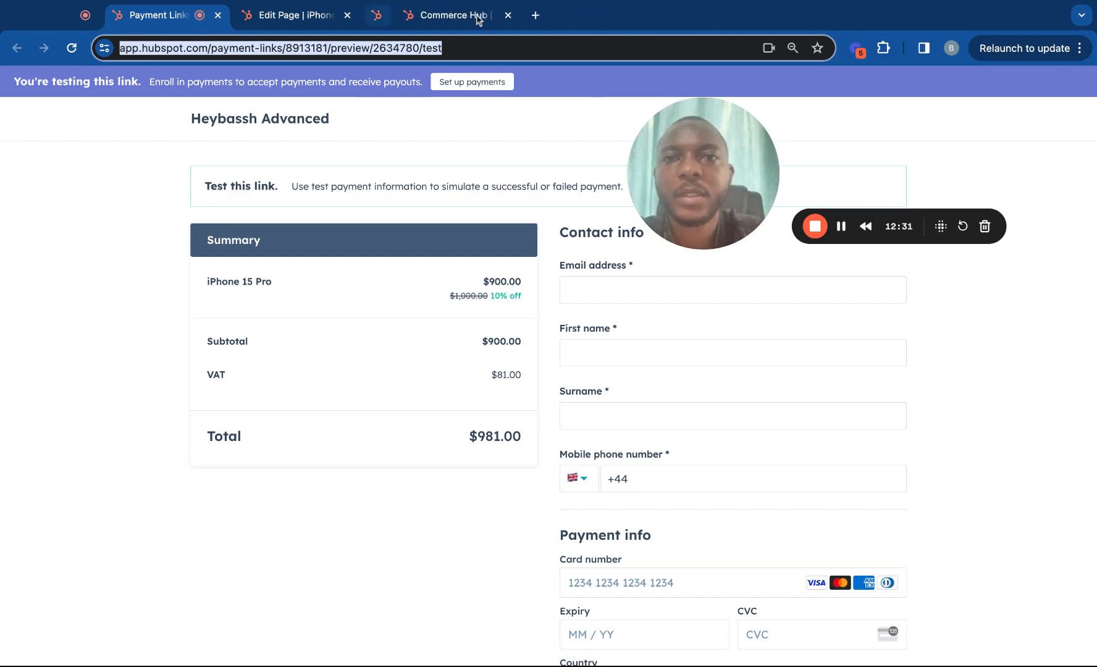
{"action": "left_click", "coordinate": [477, 15]}
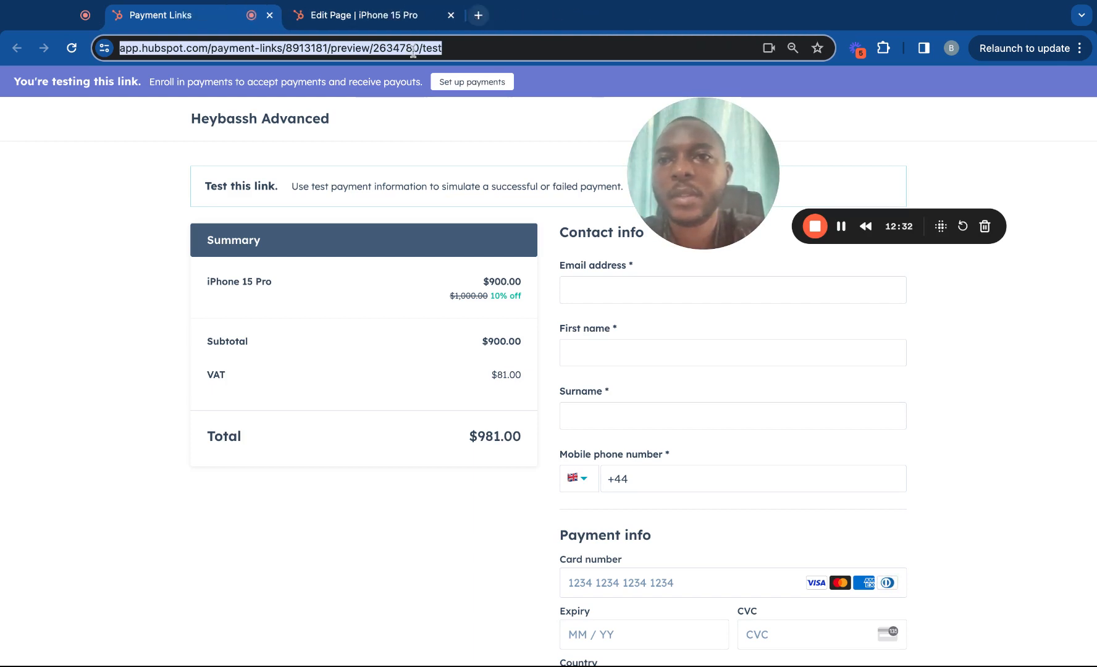
{"action": "left_click", "coordinate": [383, 23]}
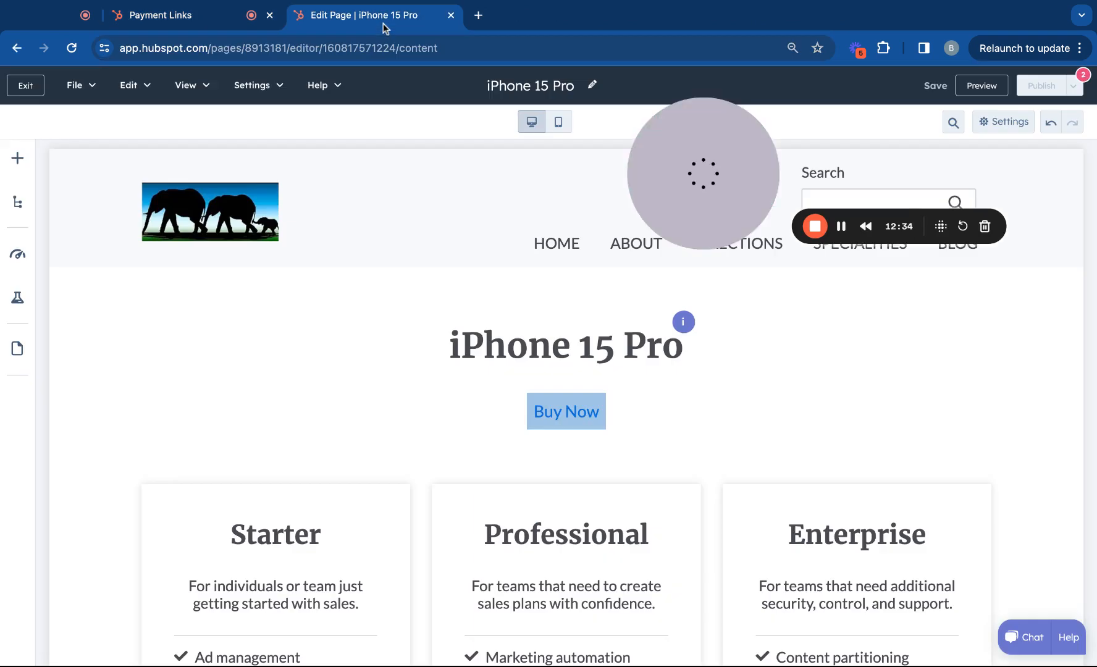
{"action": "left_click", "coordinate": [201, 24]}
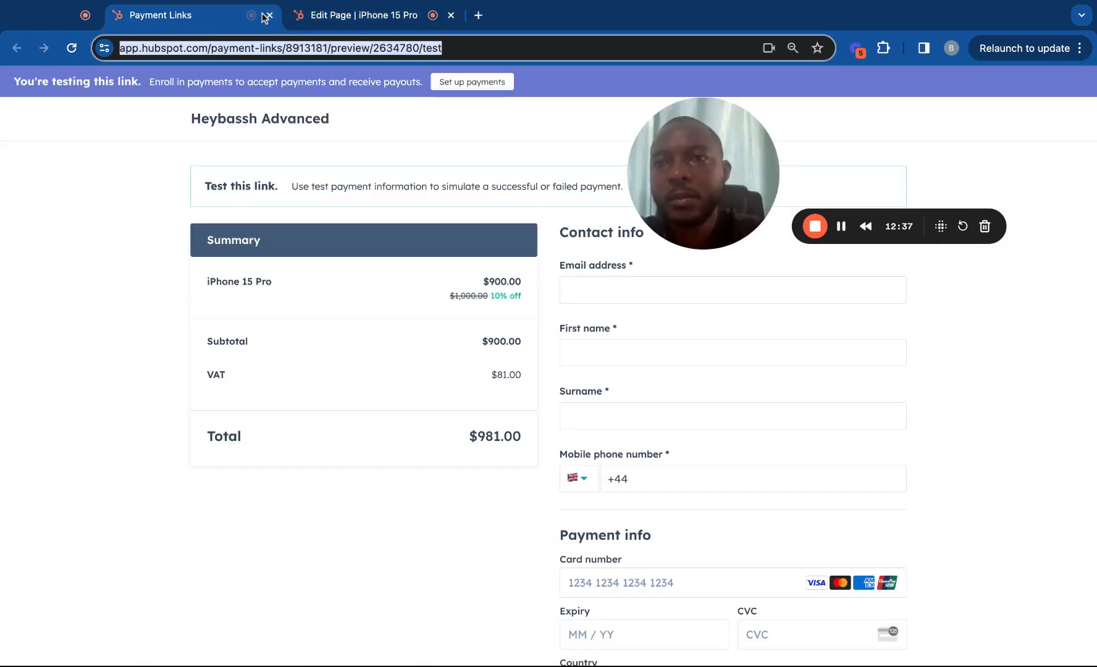
{"action": "left_click", "coordinate": [269, 15]}
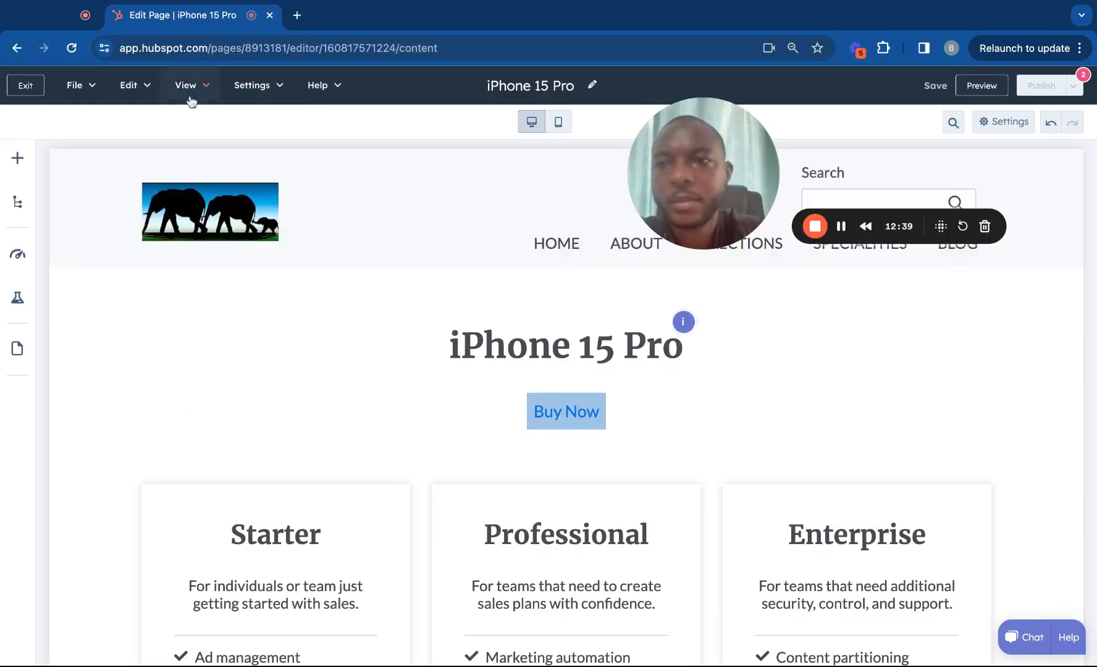
{"action": "left_click", "coordinate": [72, 48]}
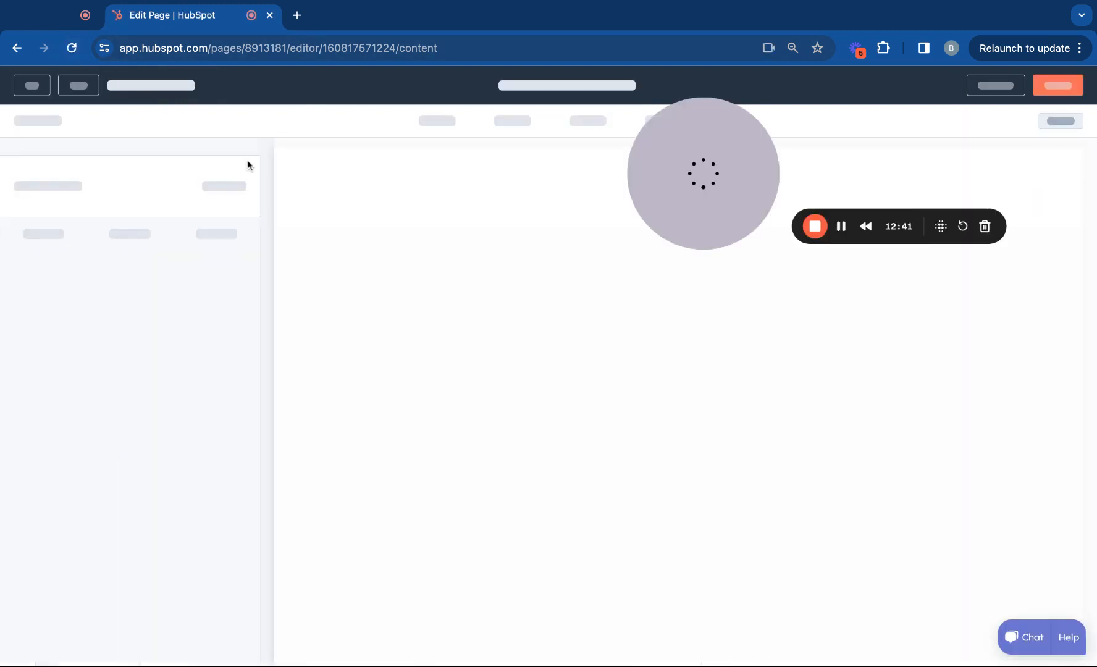
Step: Set the link destination of the button beneath the Pricing title to External
{"action": "left_click", "coordinate": [525, 405]}
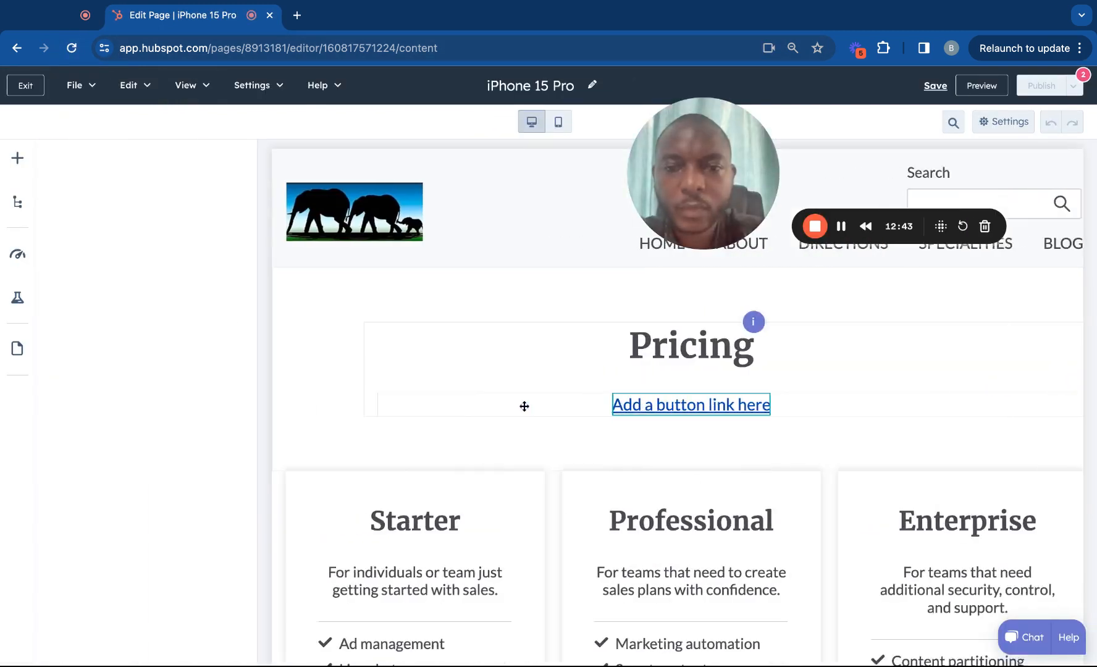
{"action": "scroll", "coordinate": [161, 371], "scroll_direction": "down", "scroll_amount": 1}
{"action": "left_click", "coordinate": [158, 334]}
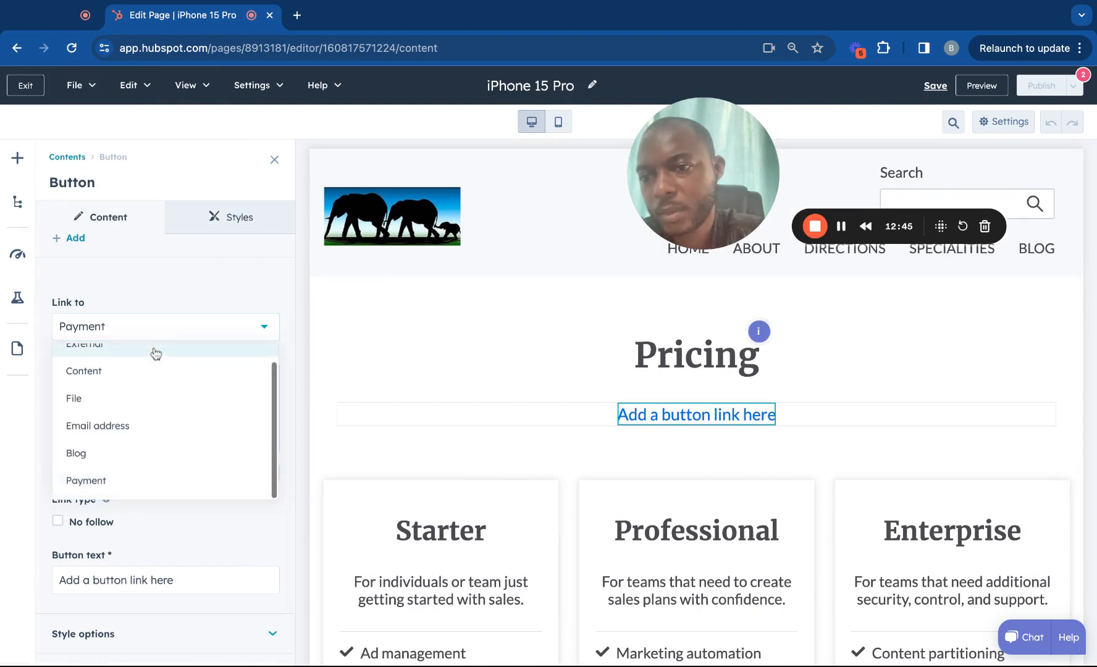
{"action": "scroll", "coordinate": [149, 373], "scroll_direction": "up", "scroll_amount": 1}
{"action": "left_click", "coordinate": [145, 377]}
Step: Set the text of the button beneath the Pricing title to "Buy Now"
{"action": "left_click", "coordinate": [181, 520]}
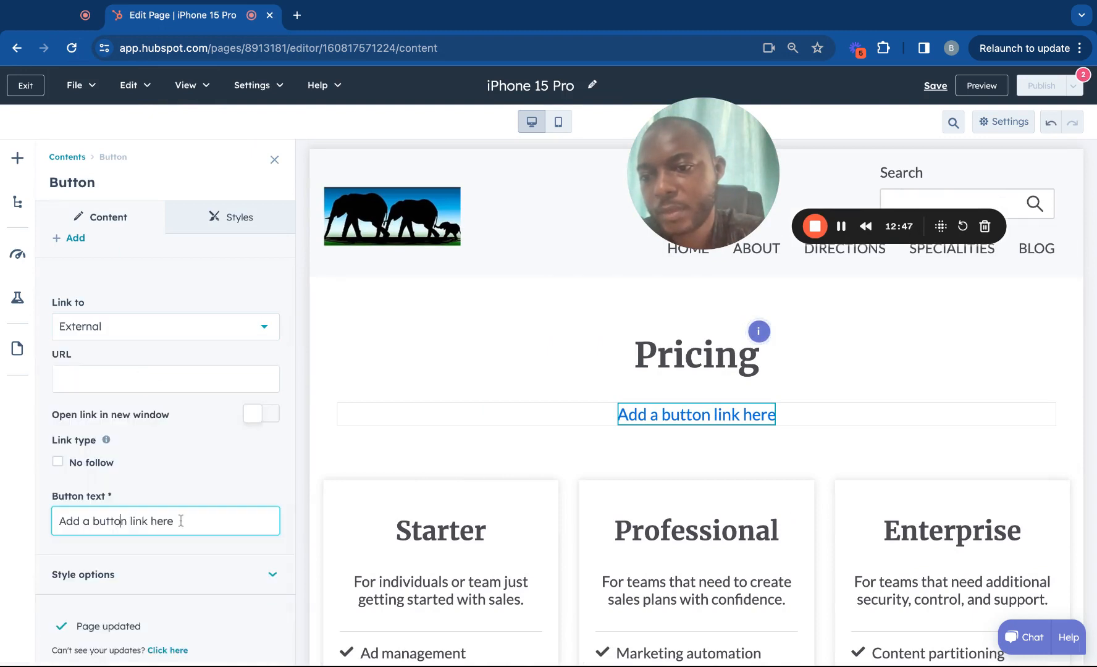
{"action": "key", "text": "super+a"}
{"action": "type", "text": "Bub"}
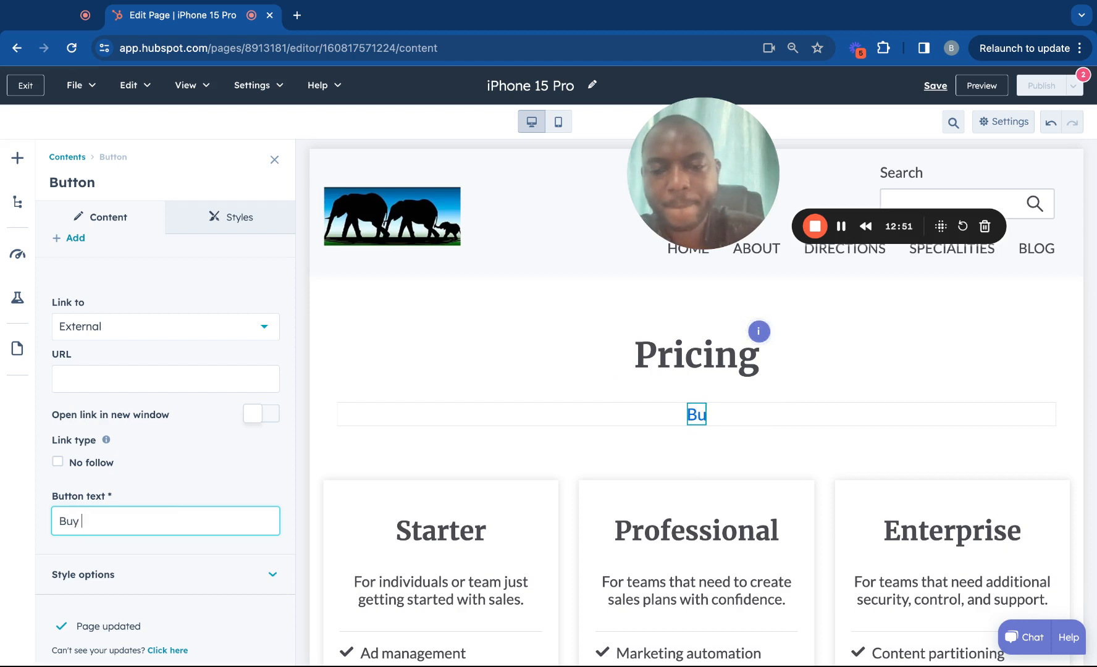
{"action": "type", "text": " Noww"}
{"action": "key", "text": "BackSpace"}
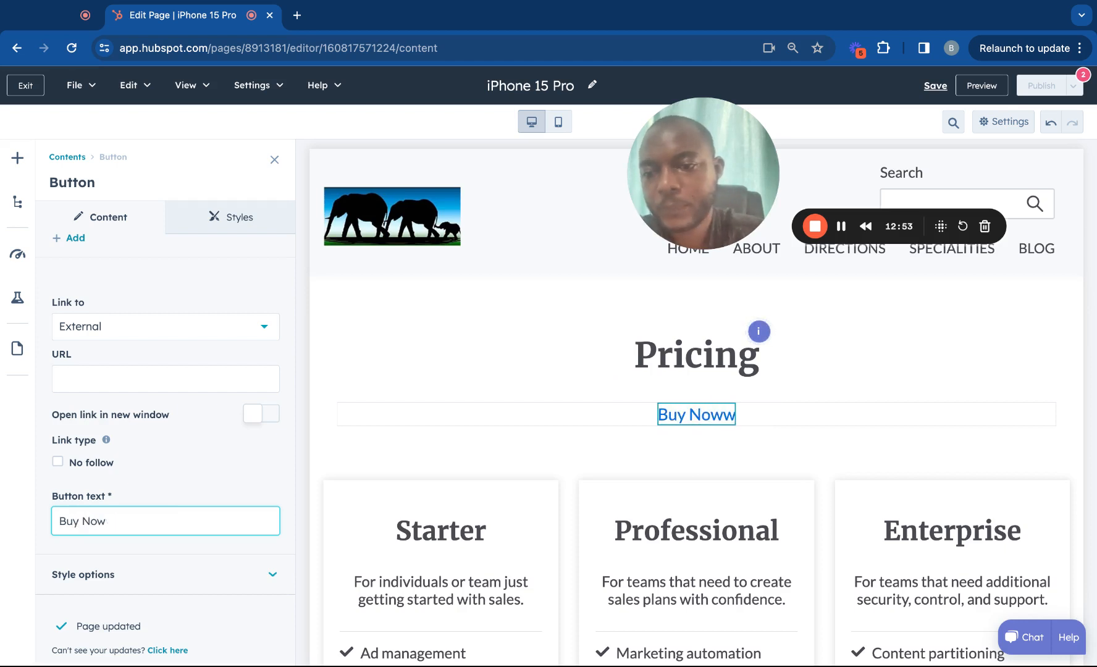
Step: Paste the copied test payment link as the Buy Now button's external URL
{"action": "left_click", "coordinate": [86, 381]}
{"action": "key", "text": "ctrl+v"}
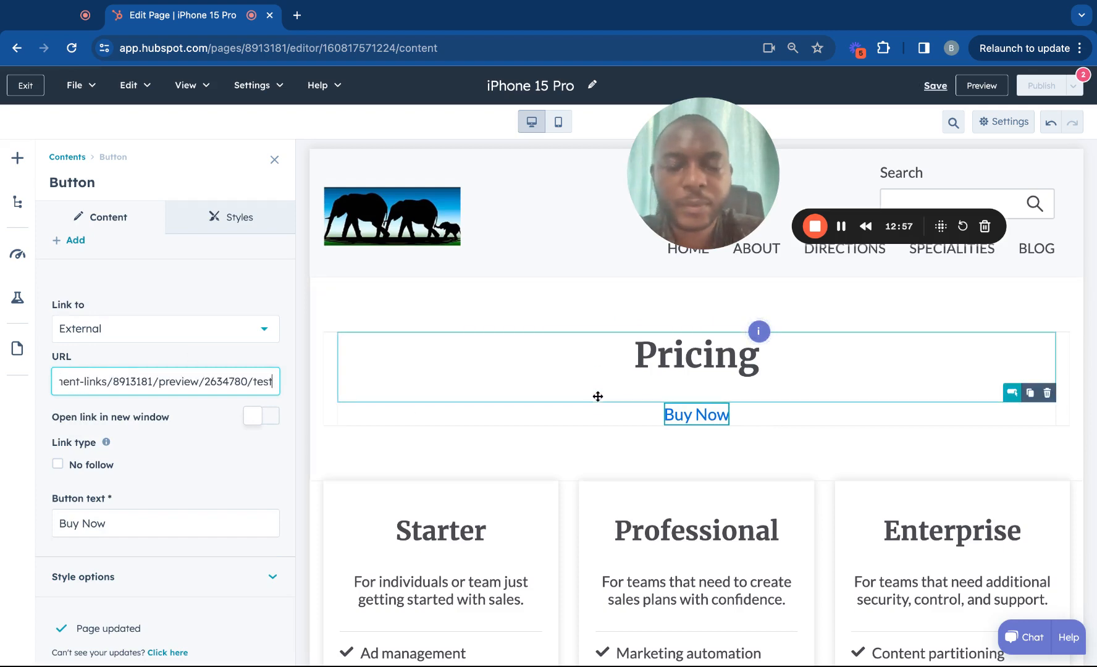
{"action": "left_click", "coordinate": [587, 285]}
Step: Set the Buy Now button's background color to light blue 6FA8DC
{"action": "left_click", "coordinate": [535, 402]}
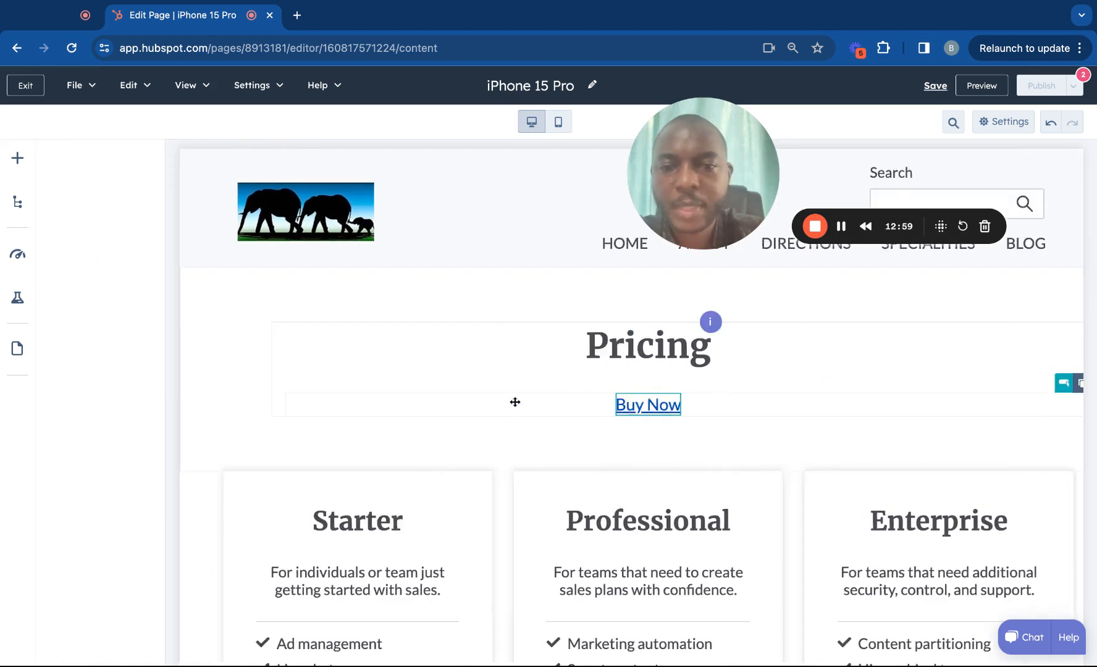
{"action": "left_click", "coordinate": [211, 222]}
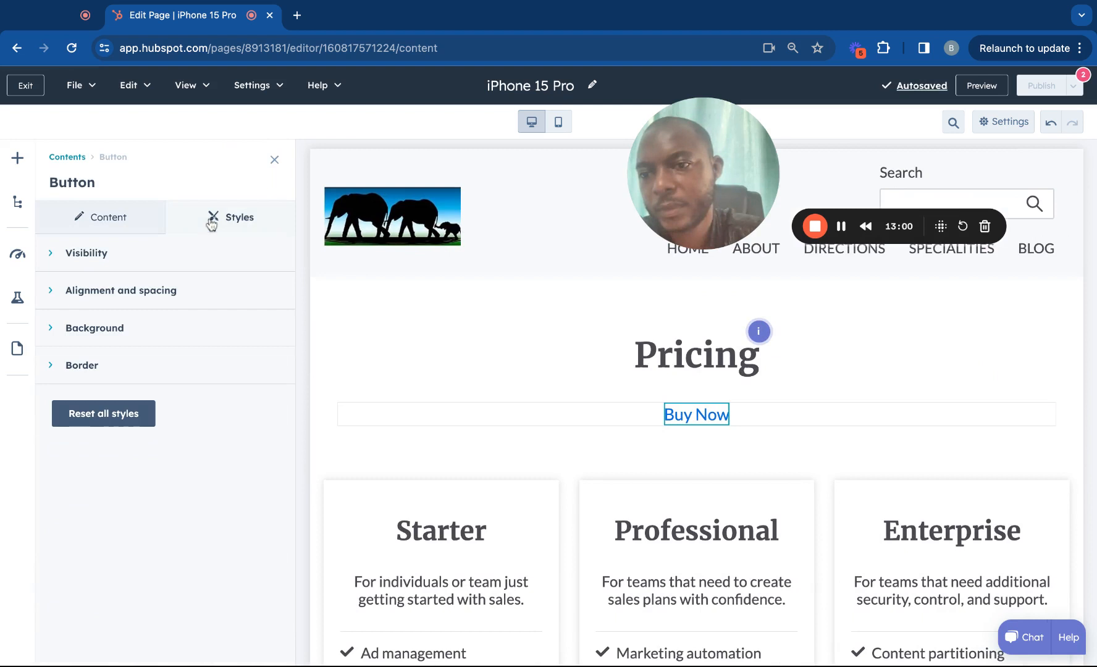
{"action": "left_click", "coordinate": [117, 329]}
{"action": "left_click", "coordinate": [145, 387]}
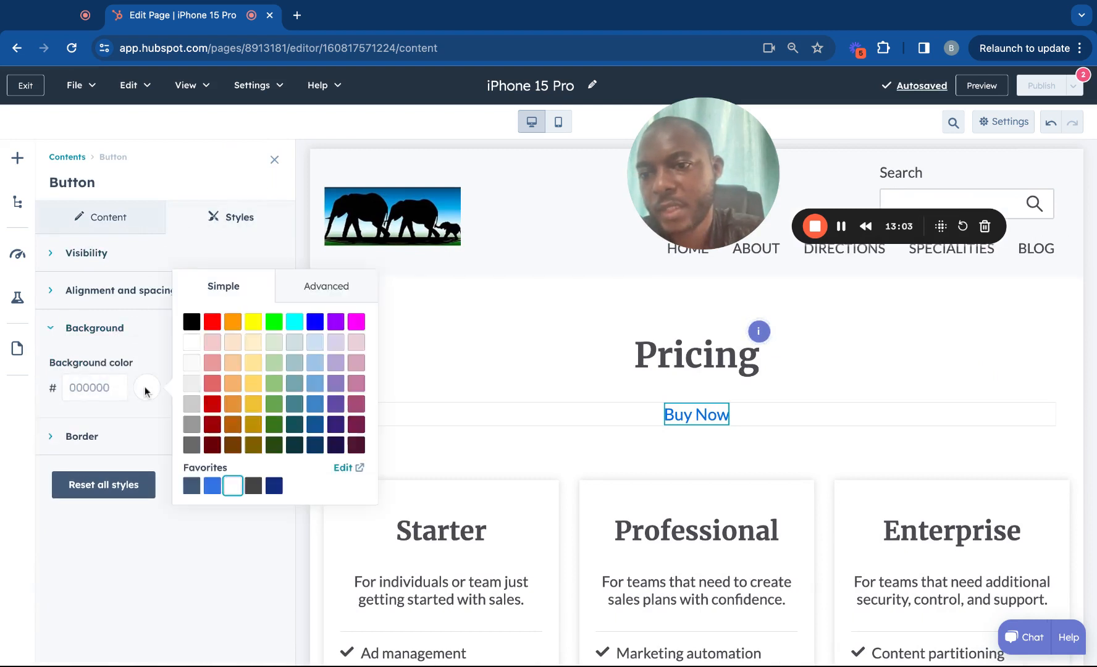
{"action": "left_click", "coordinate": [313, 422]}
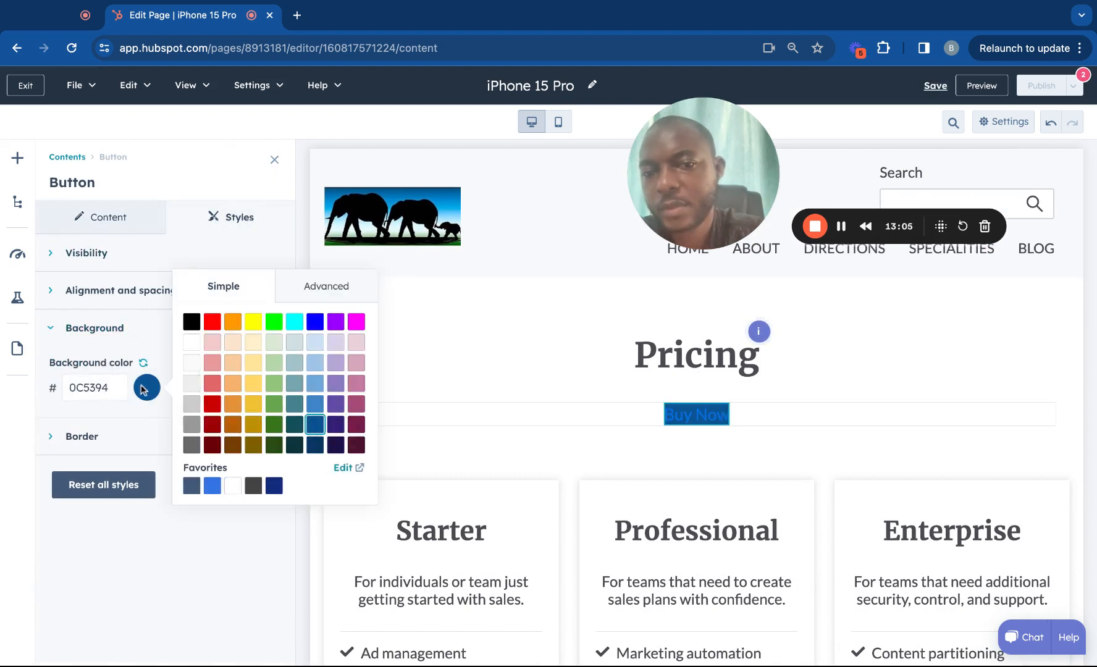
{"action": "left_click", "coordinate": [316, 387]}
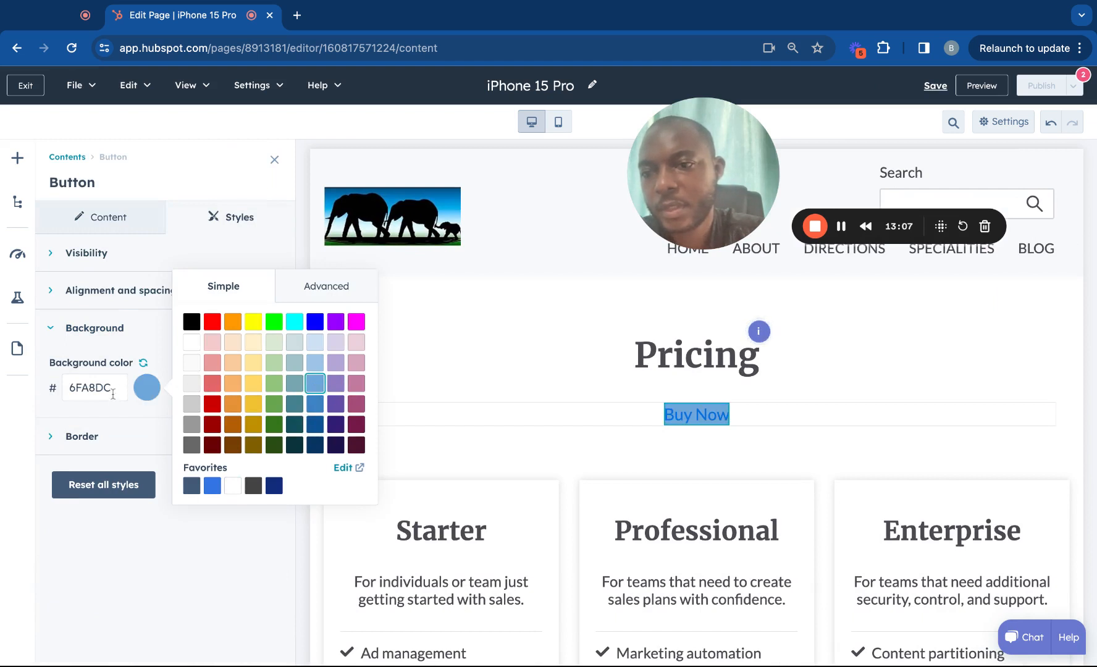
Step: Set the Buy Now button's padding to 10px at the top and bottom and 20px on the left and right
{"action": "left_click", "coordinate": [142, 290]}
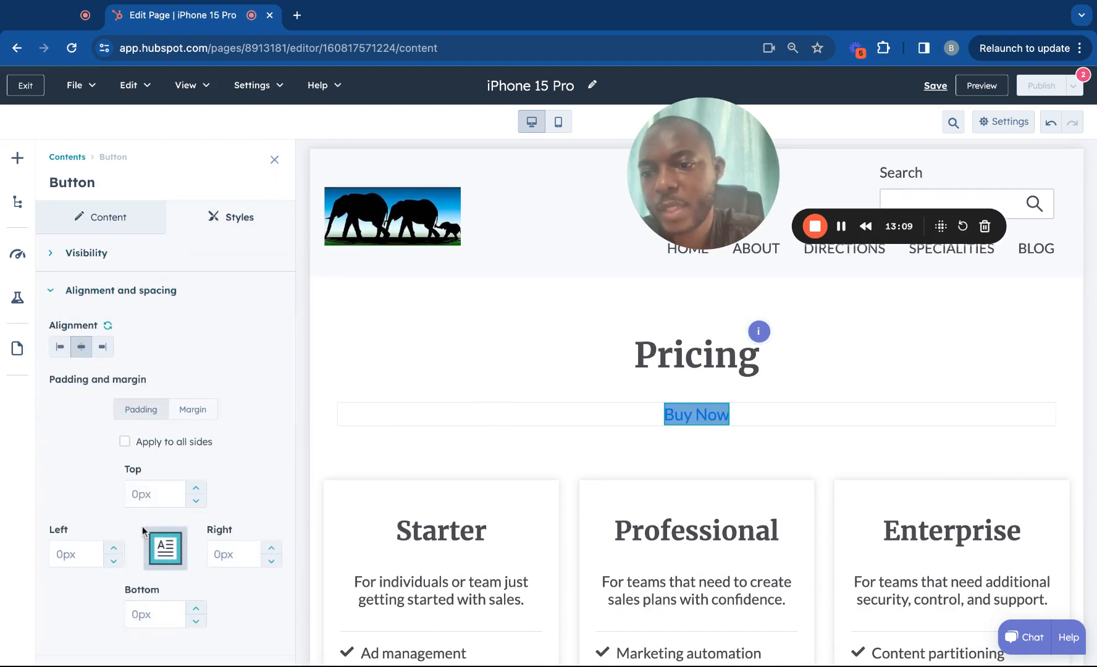
{"action": "left_click", "coordinate": [135, 493]}
{"action": "type", "text": "10"}
{"action": "left_click", "coordinate": [66, 554]}
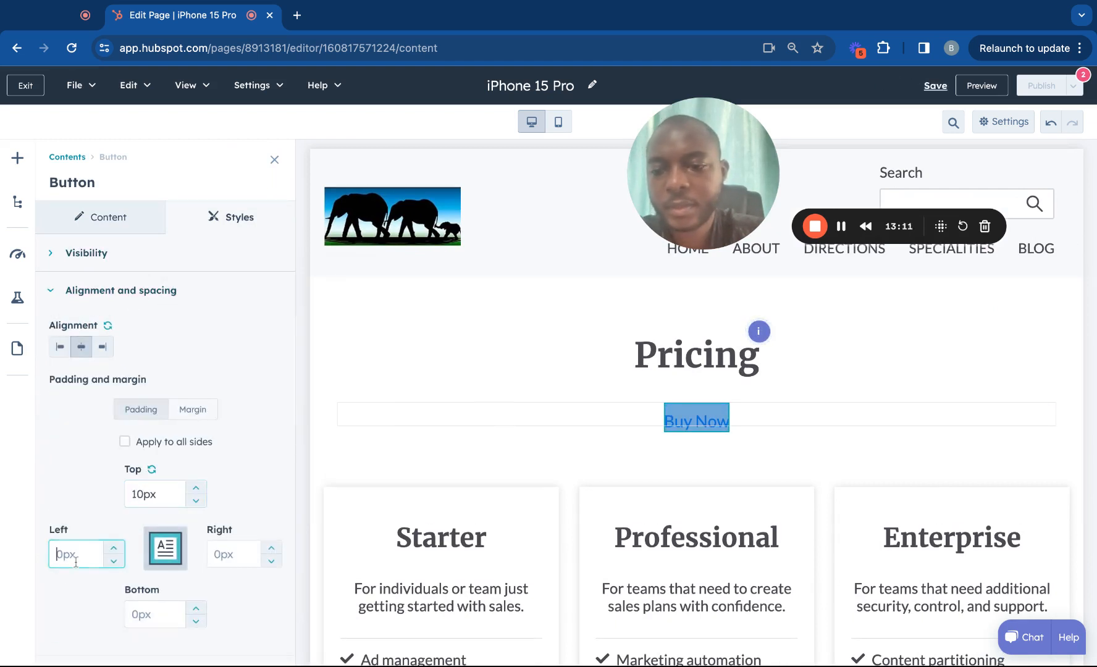
{"action": "type", "text": "20"}
{"action": "left_click", "coordinate": [231, 556]}
{"action": "type", "text": "20"}
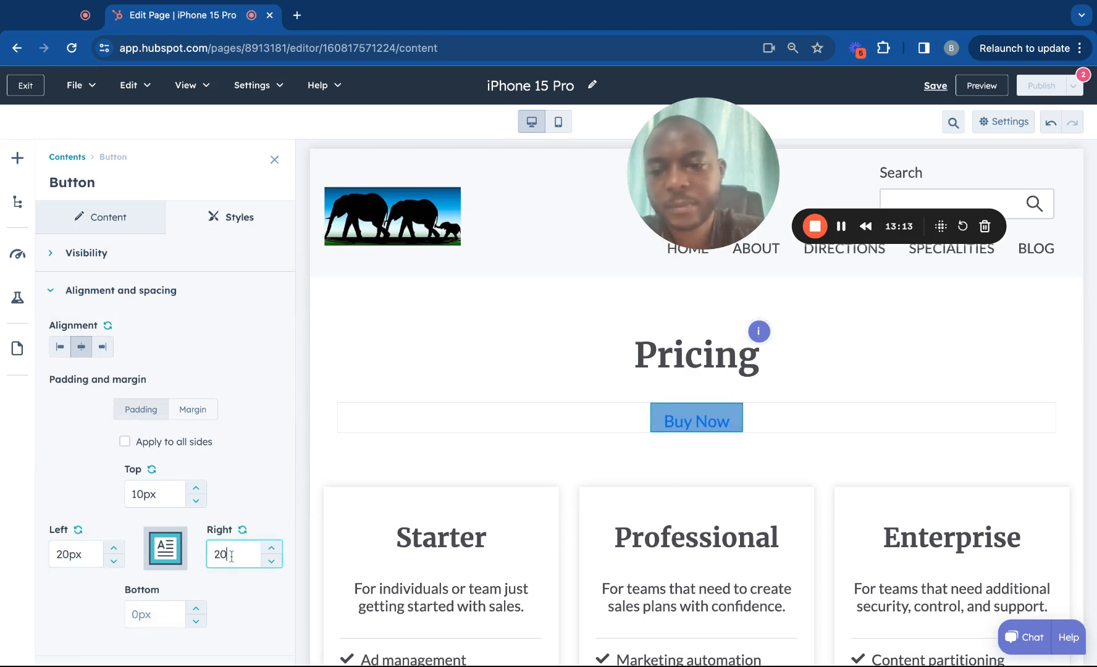
{"action": "left_click", "coordinate": [157, 616]}
{"action": "type", "text": "10"}
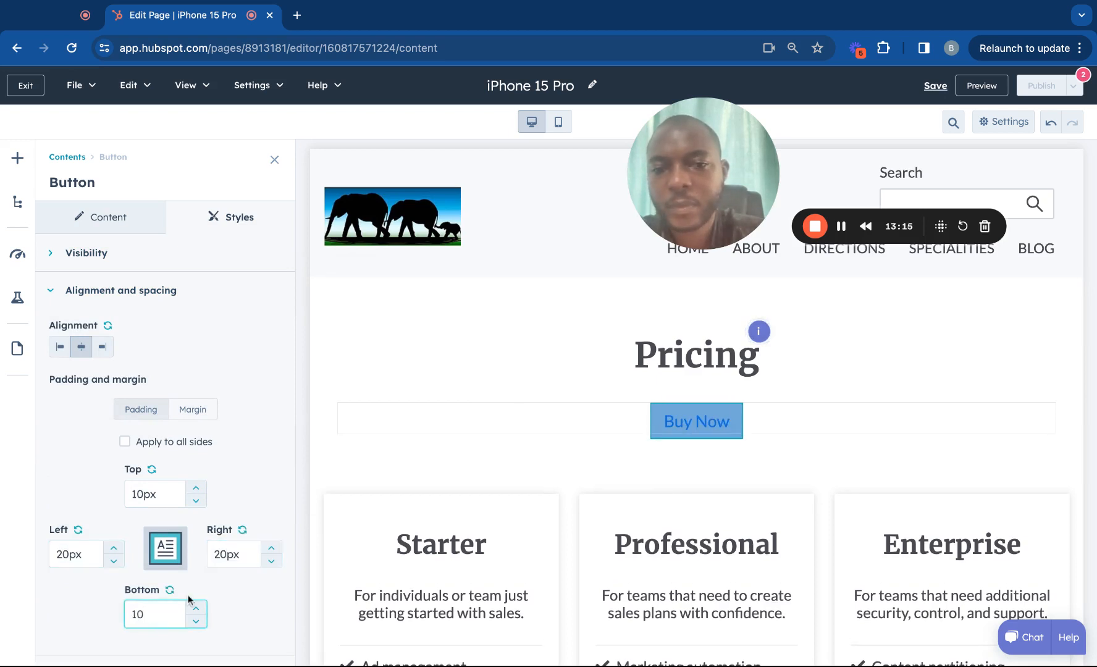
{"action": "left_click", "coordinate": [270, 454]}
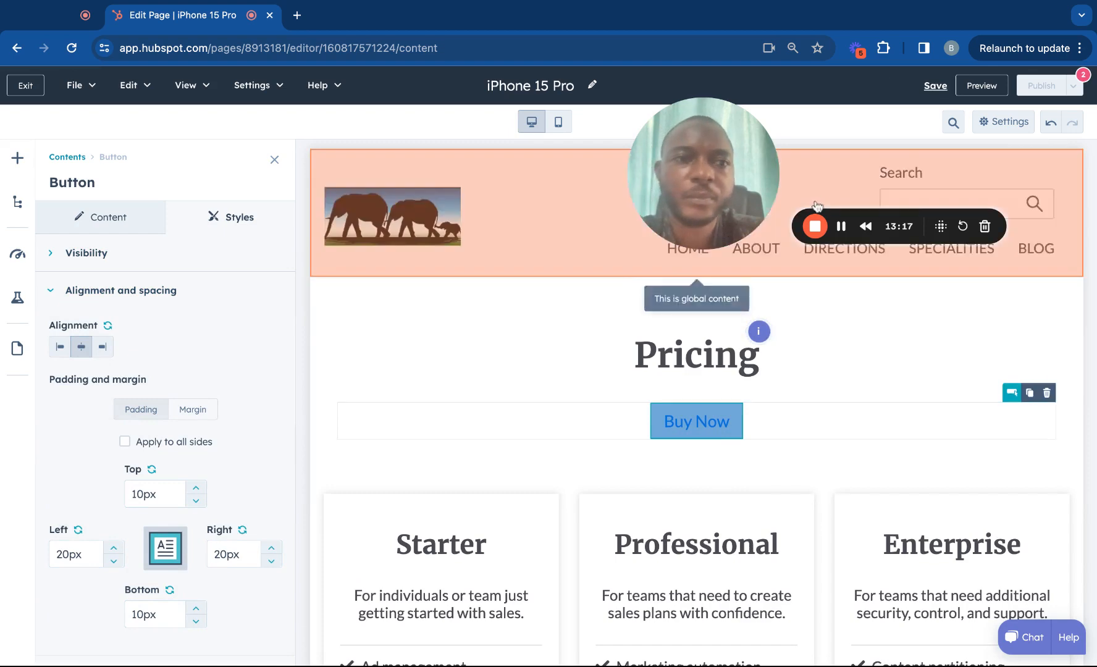
Step: Preview the iPhone 15 Pro page in a separate browser tab and follow its Buy Now button to inspect the checkout page
{"action": "left_click", "coordinate": [985, 88]}
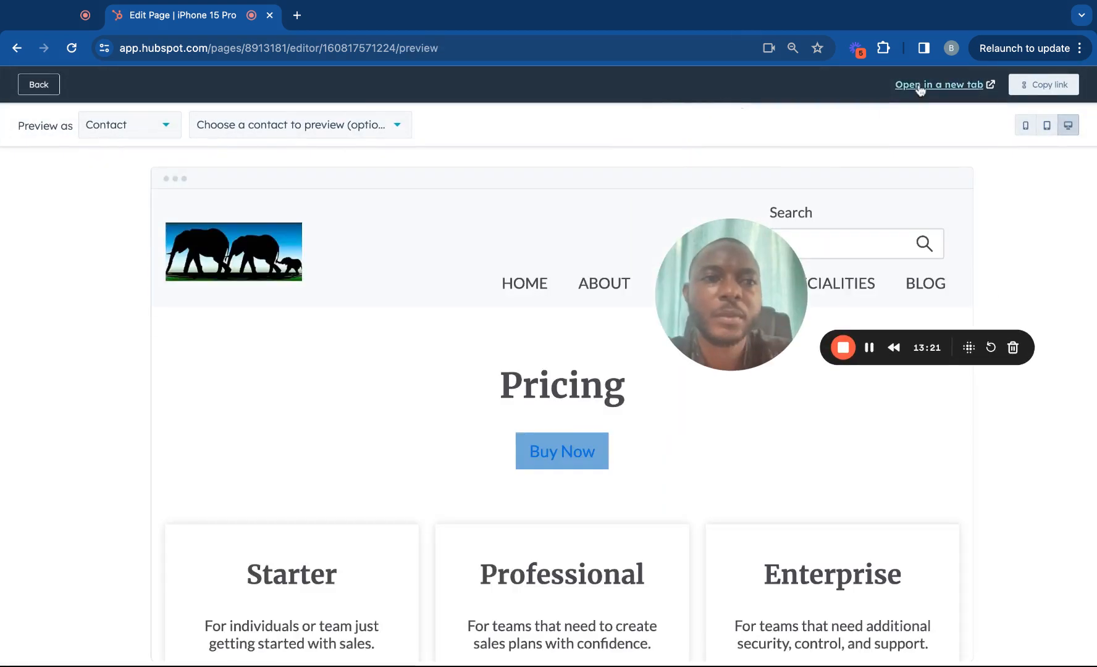
{"action": "left_click", "coordinate": [920, 87]}
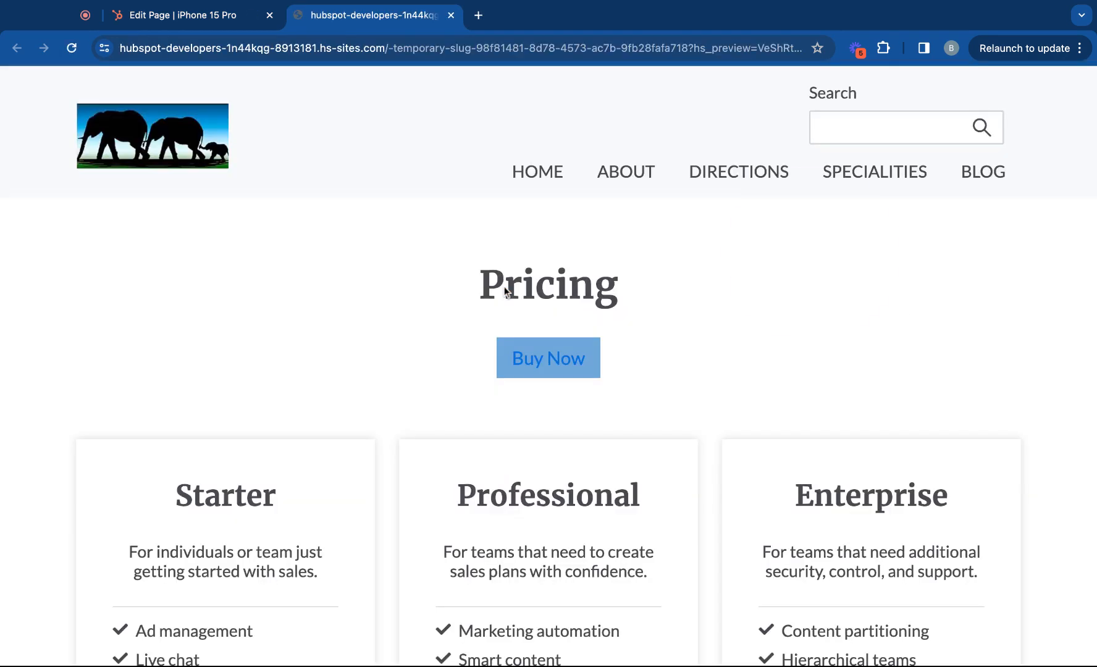
{"action": "left_click", "coordinate": [538, 366]}
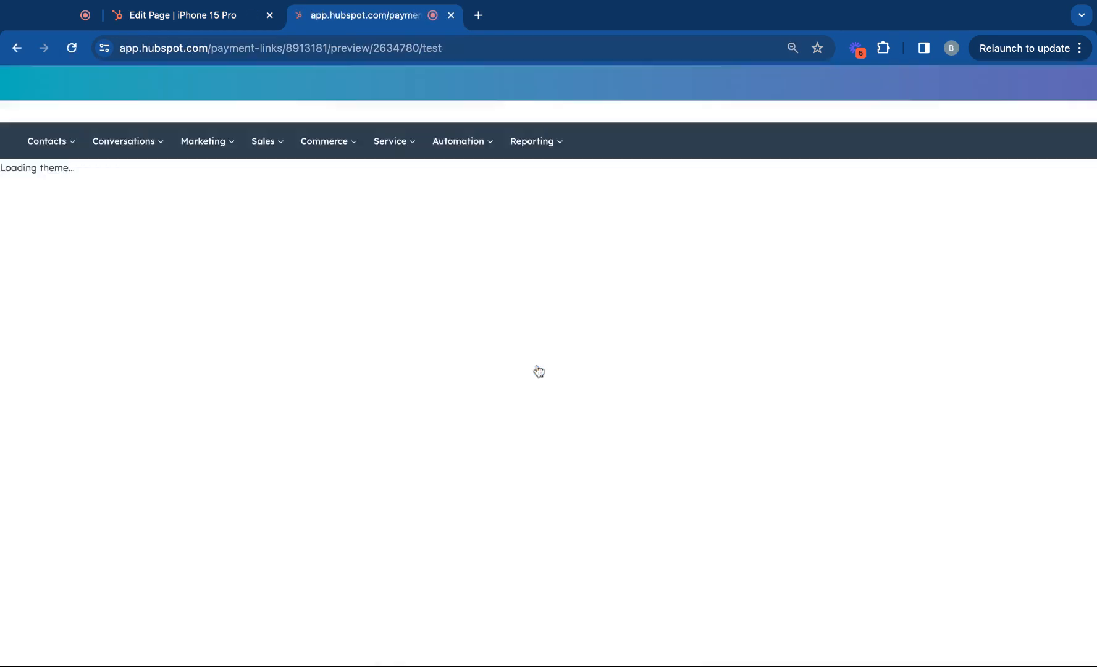
{"action": "scroll", "coordinate": [497, 435], "scroll_direction": "down", "scroll_amount": 4}
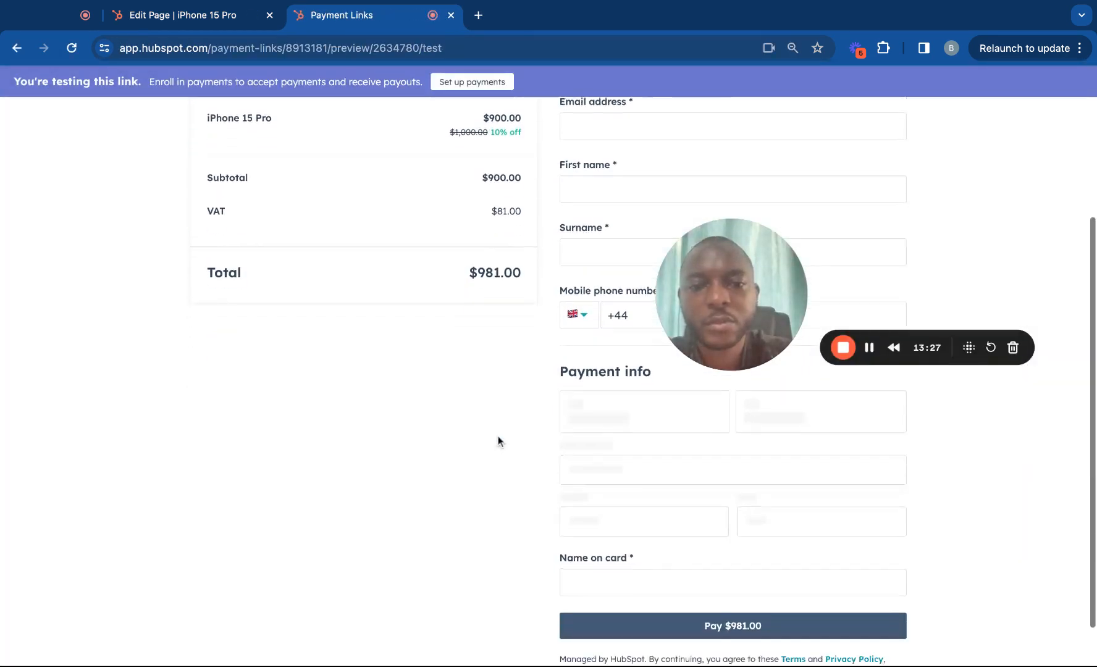
{"action": "scroll", "coordinate": [497, 436], "scroll_direction": "up", "scroll_amount": 4}
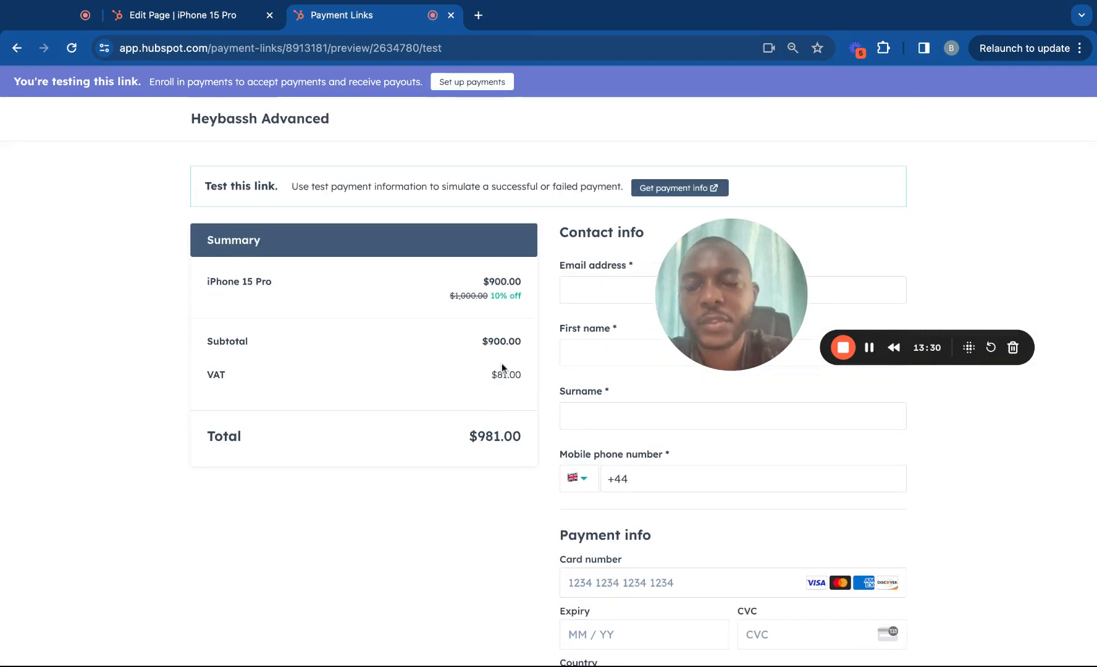
{"action": "scroll", "coordinate": [502, 369], "scroll_direction": "down", "scroll_amount": 2}
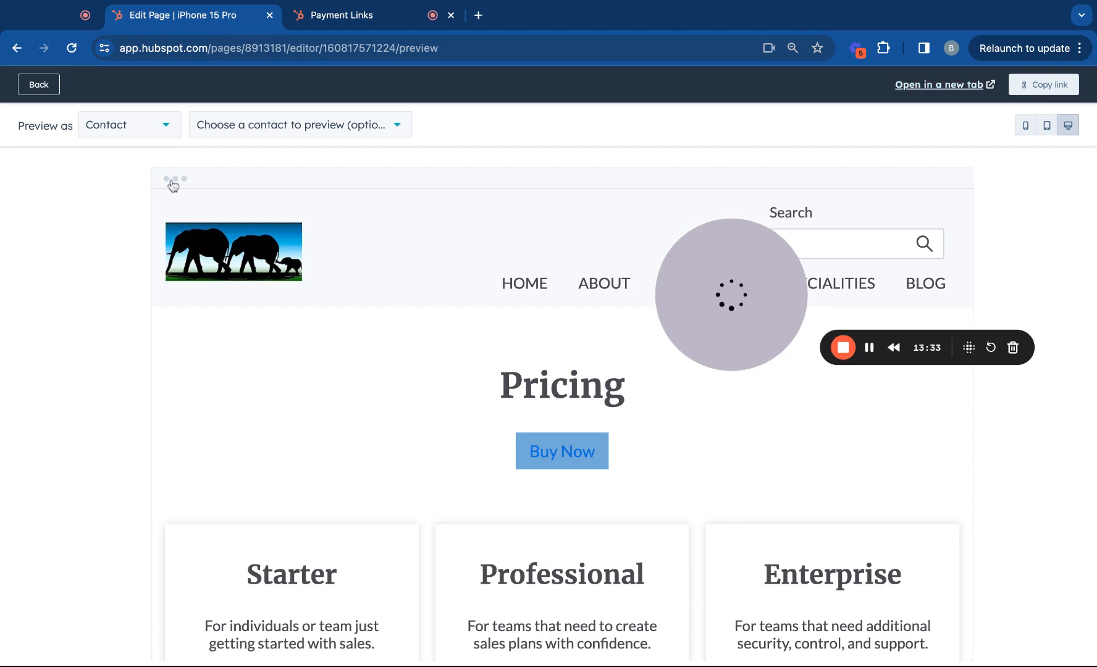
Step: Return to the page editor and review the Buy Now button alongside the checkout page it links to
{"action": "left_click", "coordinate": [28, 84]}
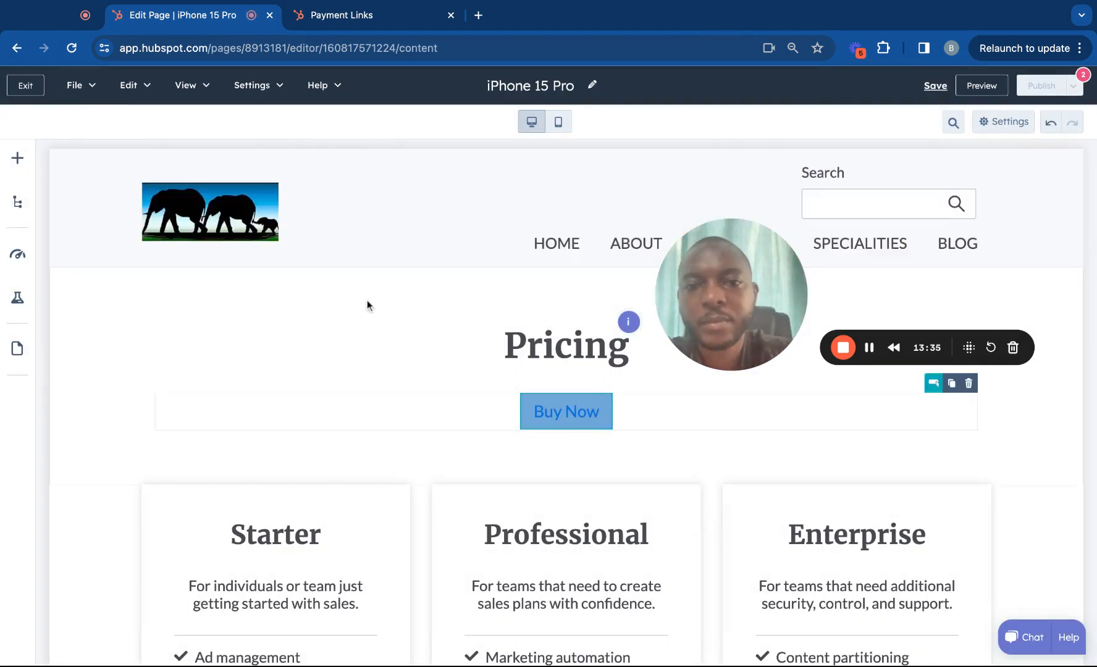
{"action": "scroll", "coordinate": [367, 300], "scroll_direction": "down", "scroll_amount": 2}
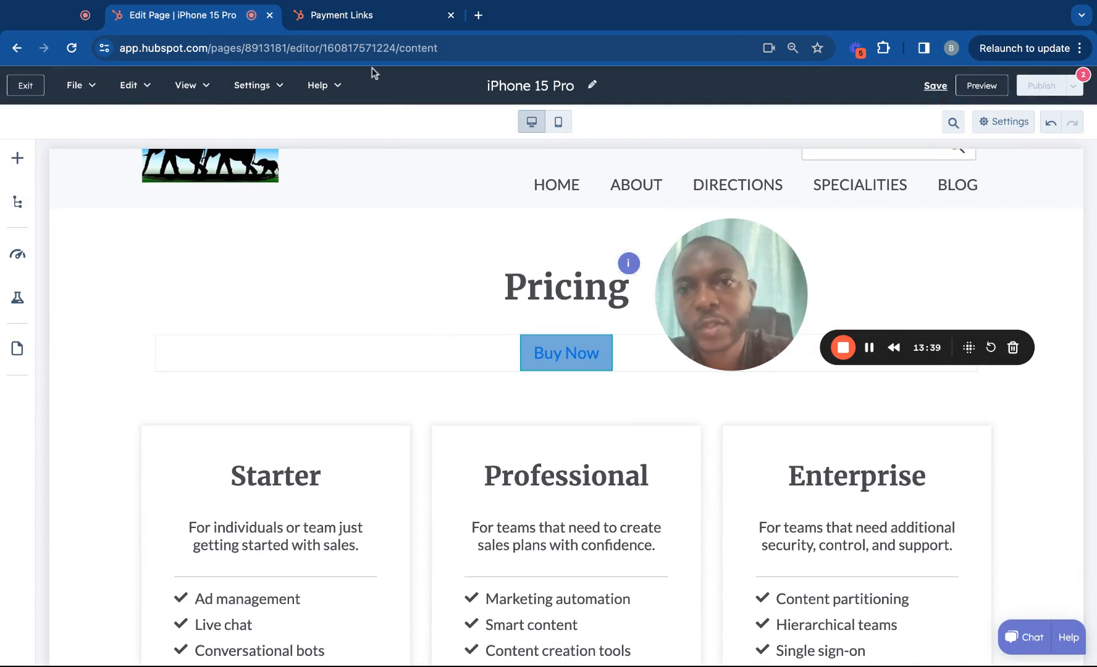
{"action": "left_click", "coordinate": [374, 24]}
{"action": "scroll", "coordinate": [318, 274], "scroll_direction": "up", "scroll_amount": 2}
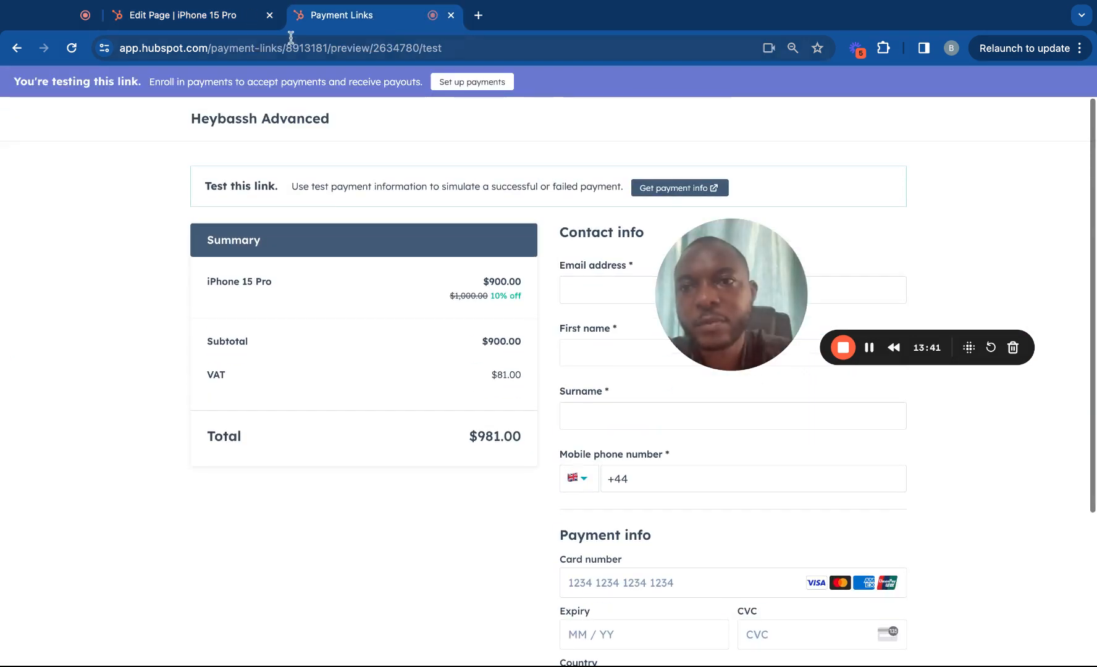
{"action": "left_click", "coordinate": [234, 17]}
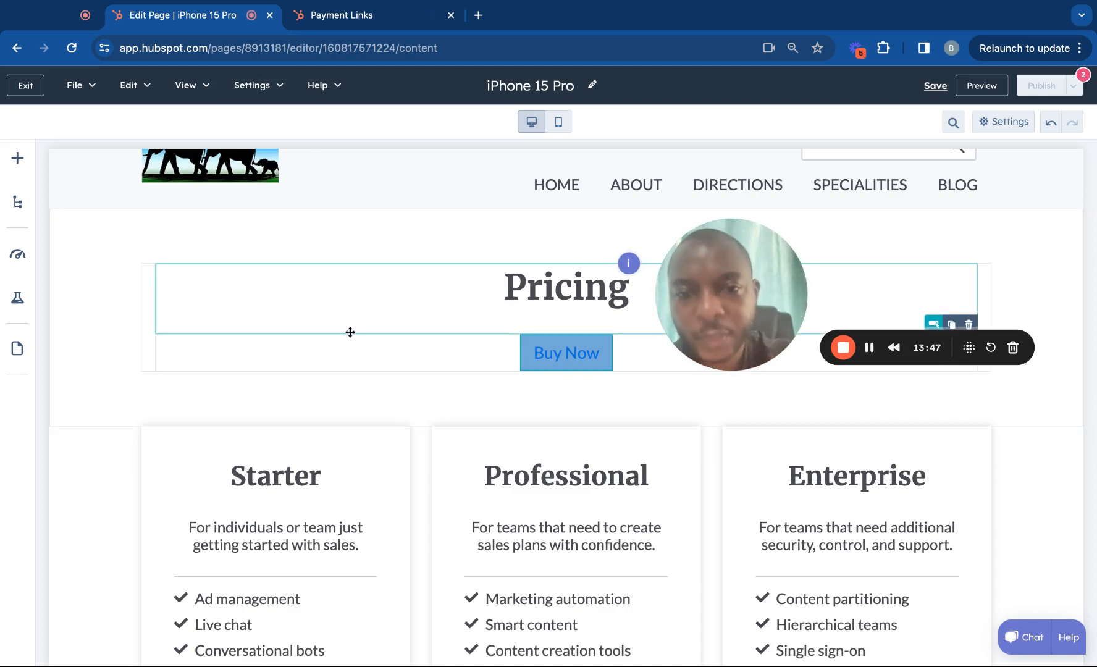
{"action": "scroll", "coordinate": [358, 359], "scroll_direction": "down", "scroll_amount": 3}
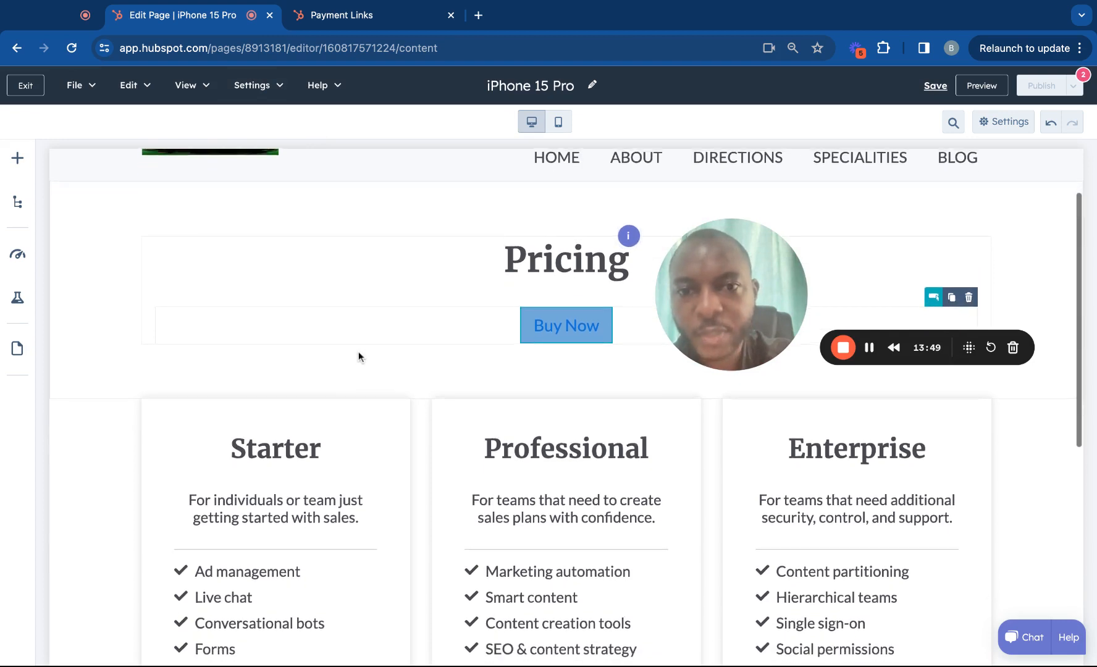
{"action": "scroll", "coordinate": [358, 357], "scroll_direction": "up", "scroll_amount": 3}
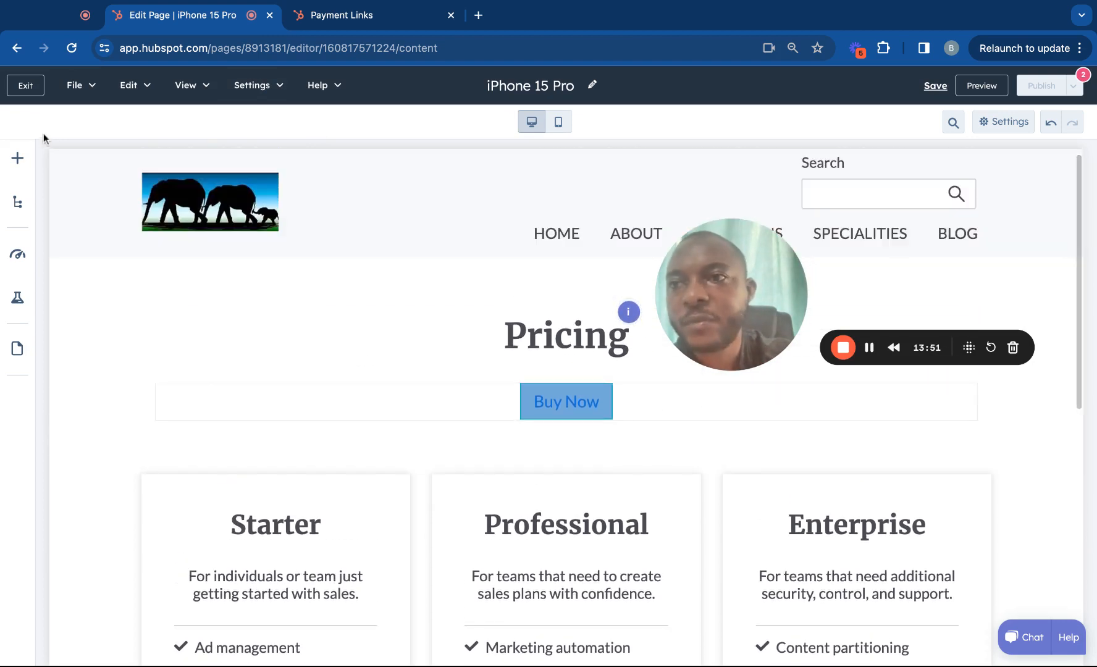
Step: Exit the iPhone 15 Pro page editor and open the account's list of forms
{"action": "left_click", "coordinate": [21, 90]}
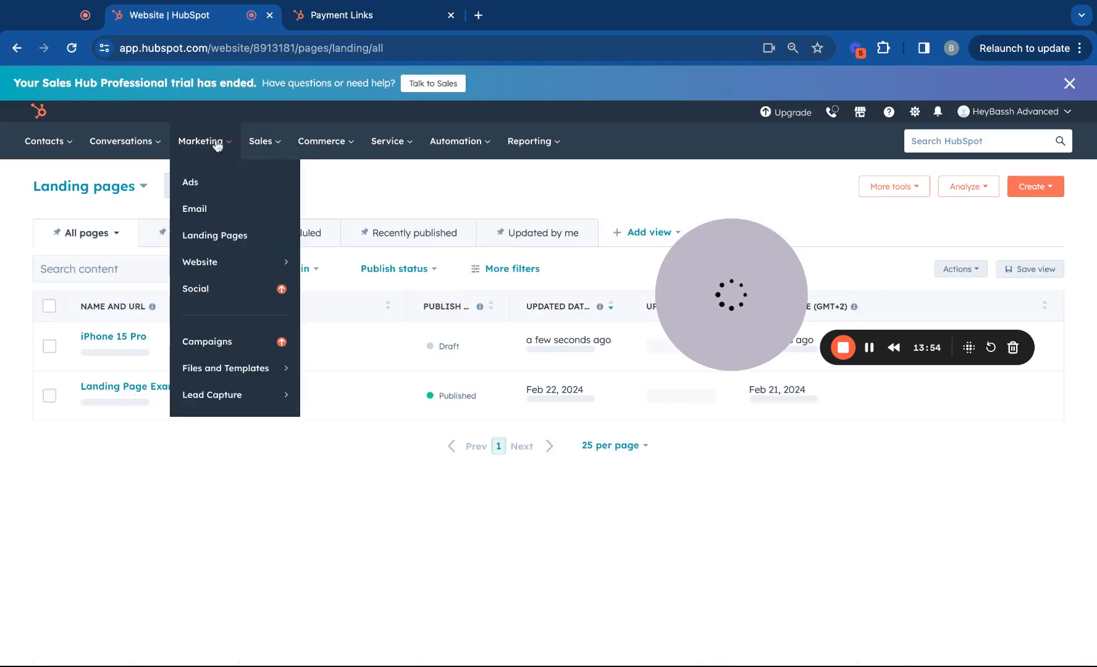
{"action": "mouse_move", "coordinate": [273, 156]}
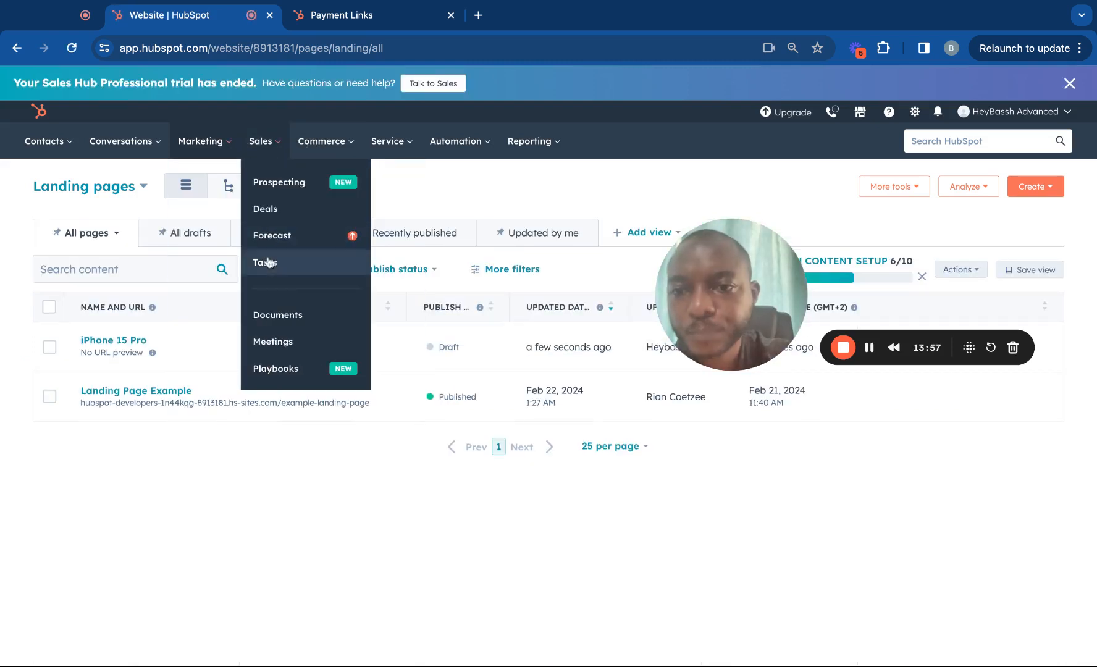
{"action": "mouse_move", "coordinate": [328, 147]}
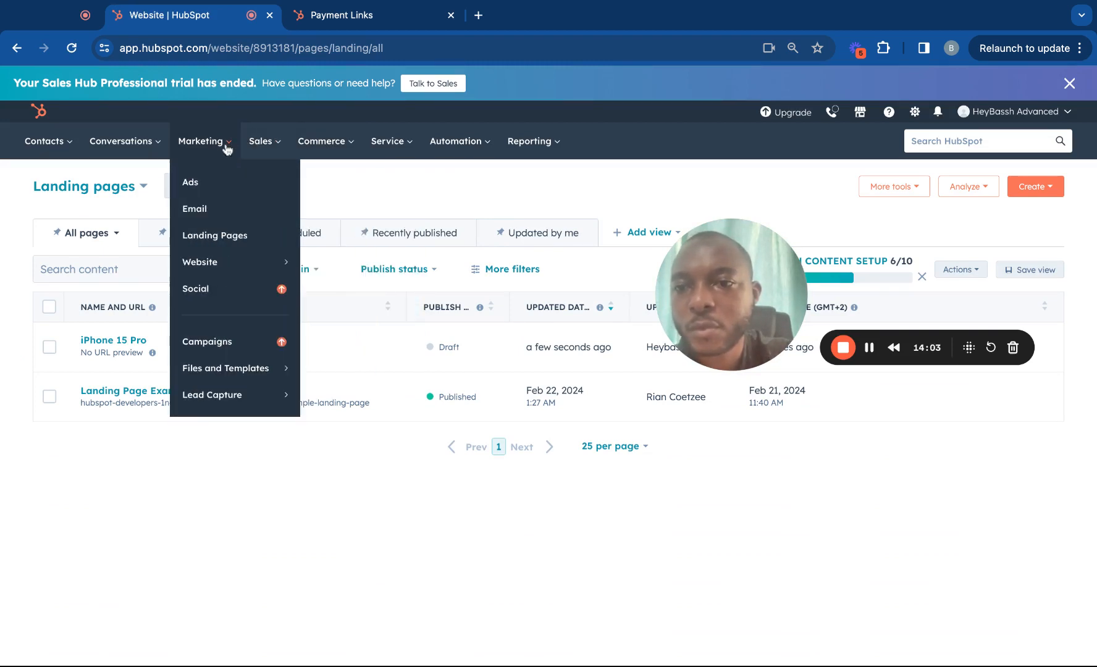
{"action": "mouse_move", "coordinate": [204, 142]}
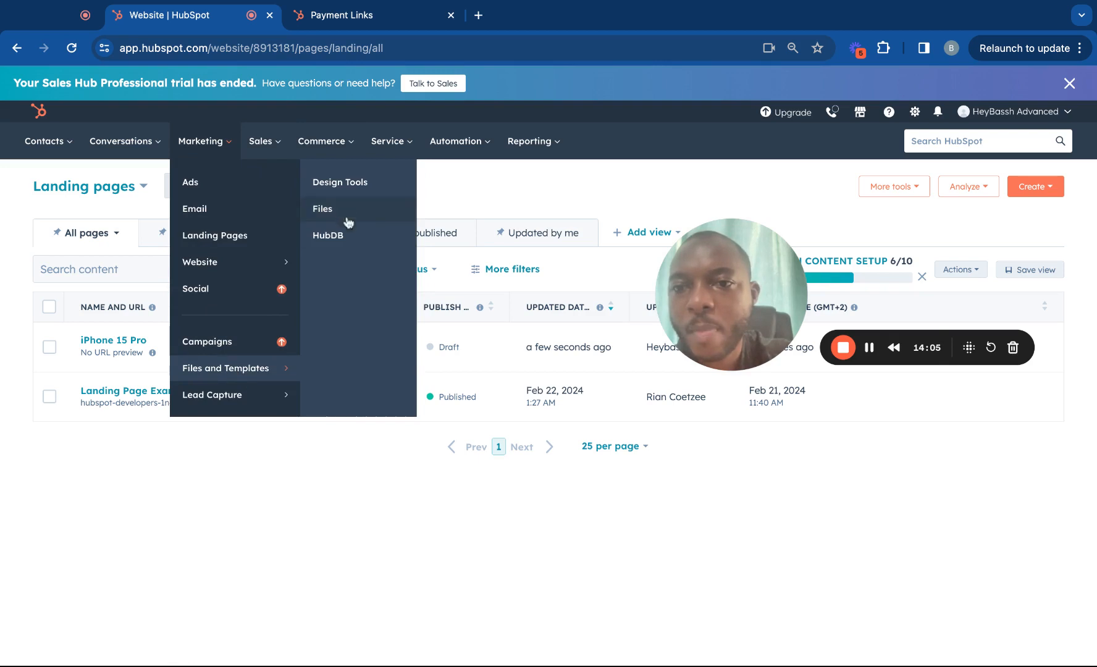
{"action": "mouse_move", "coordinate": [233, 389]}
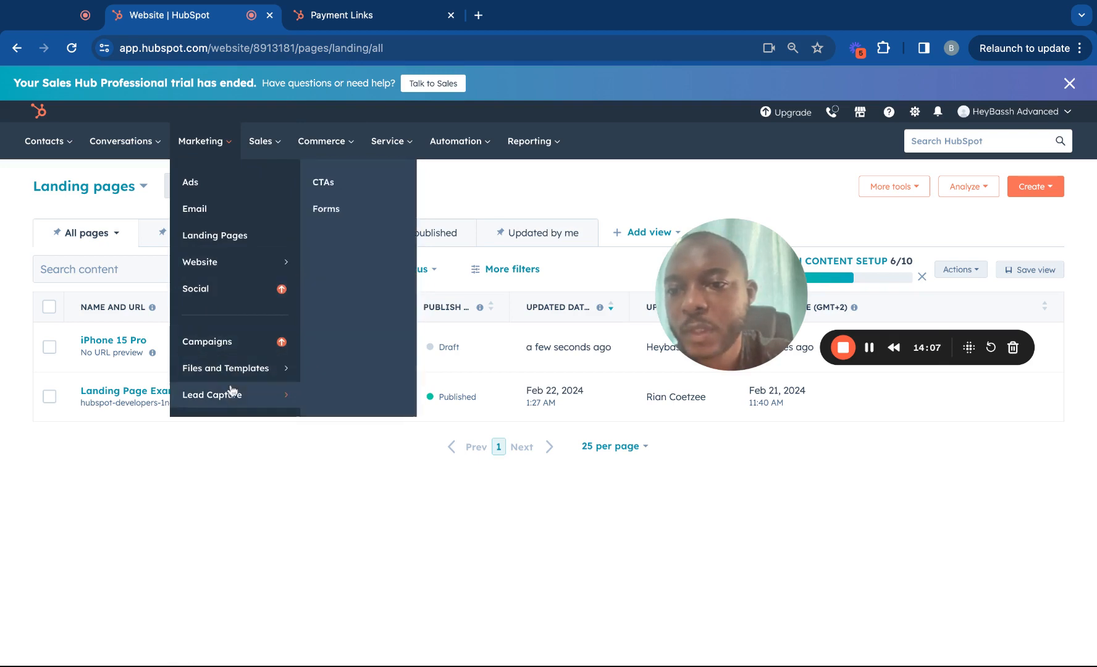
{"action": "left_click", "coordinate": [326, 210]}
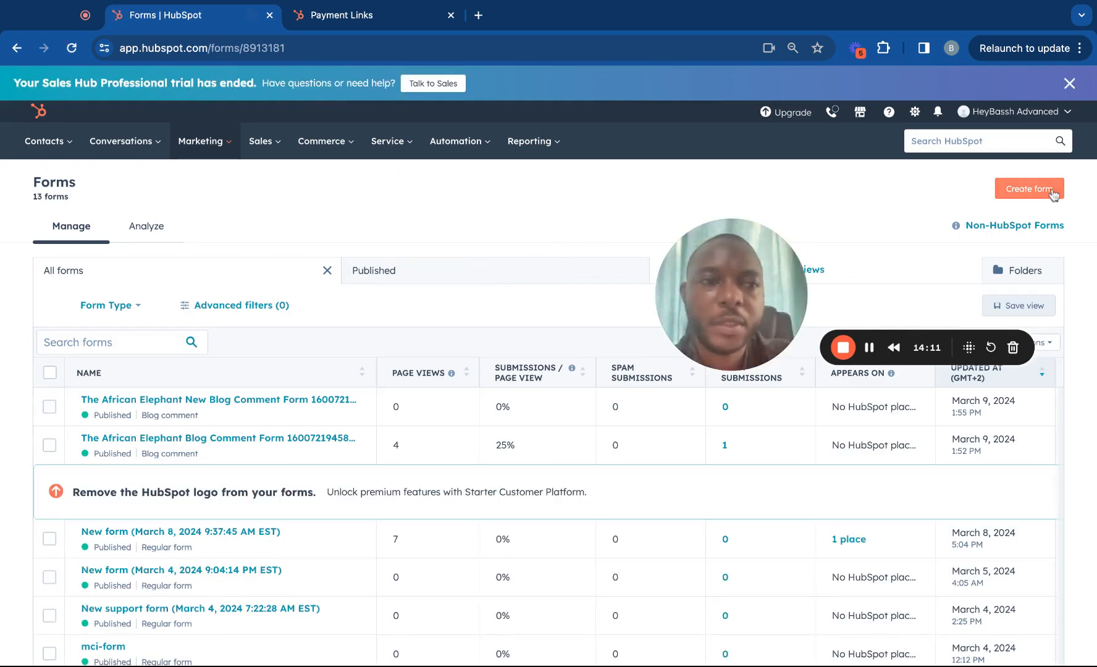
Step: Start a new form of the Embedded form type and continue to the template selection
{"action": "left_click", "coordinate": [1028, 189]}
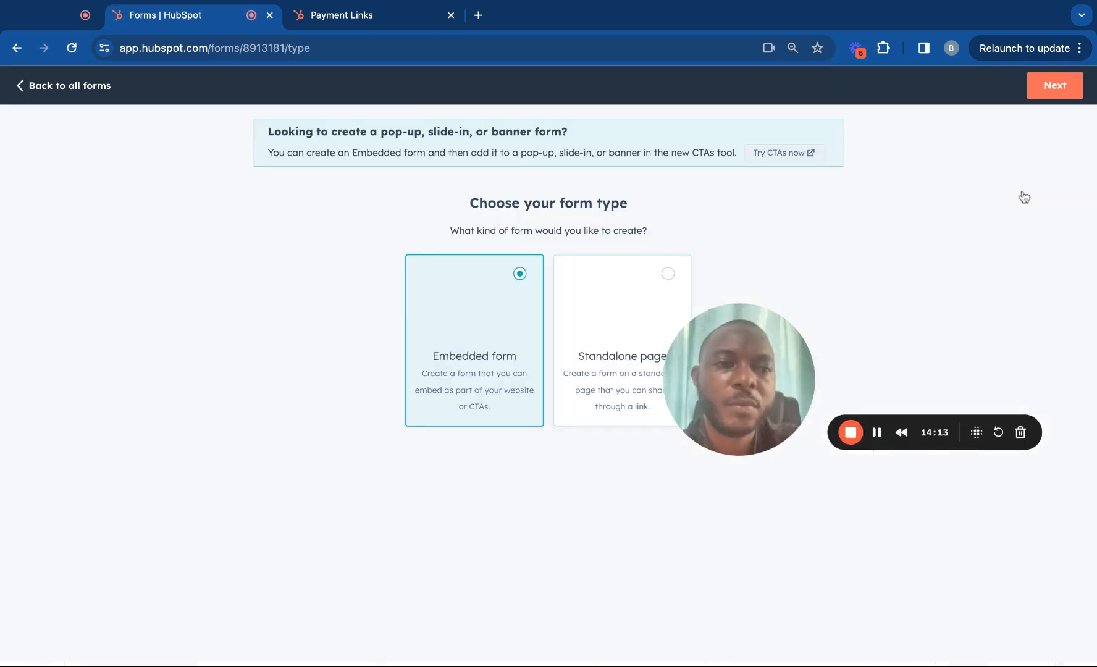
{"action": "left_click_drag", "start_coordinate": [749, 345], "coordinate": [673, 541]}
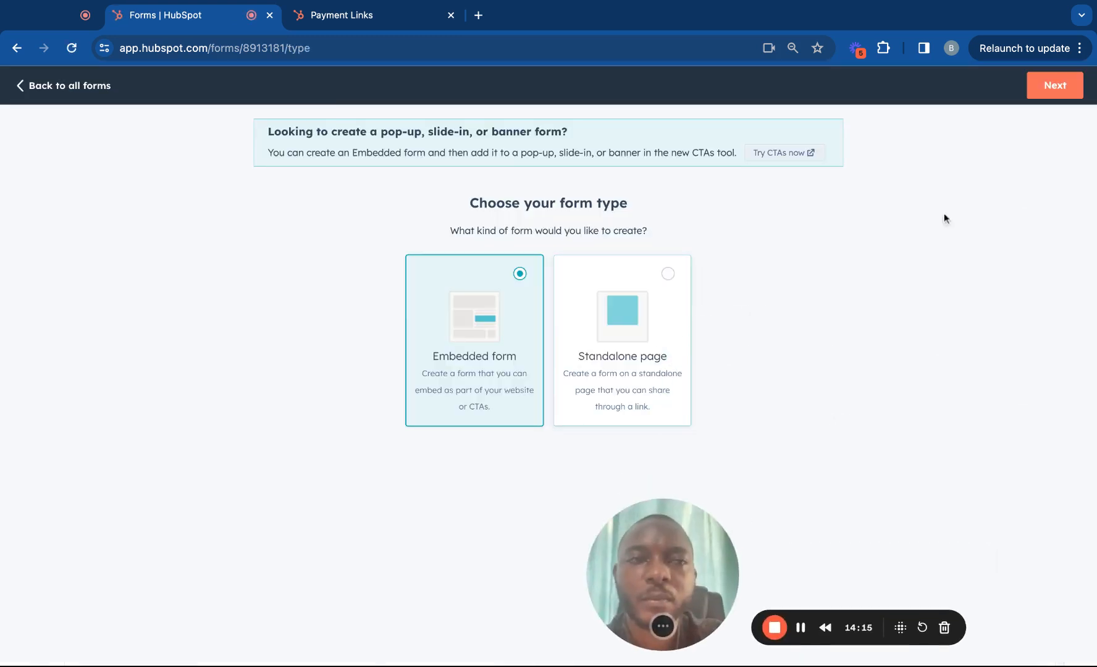
{"action": "left_click", "coordinate": [1055, 85]}
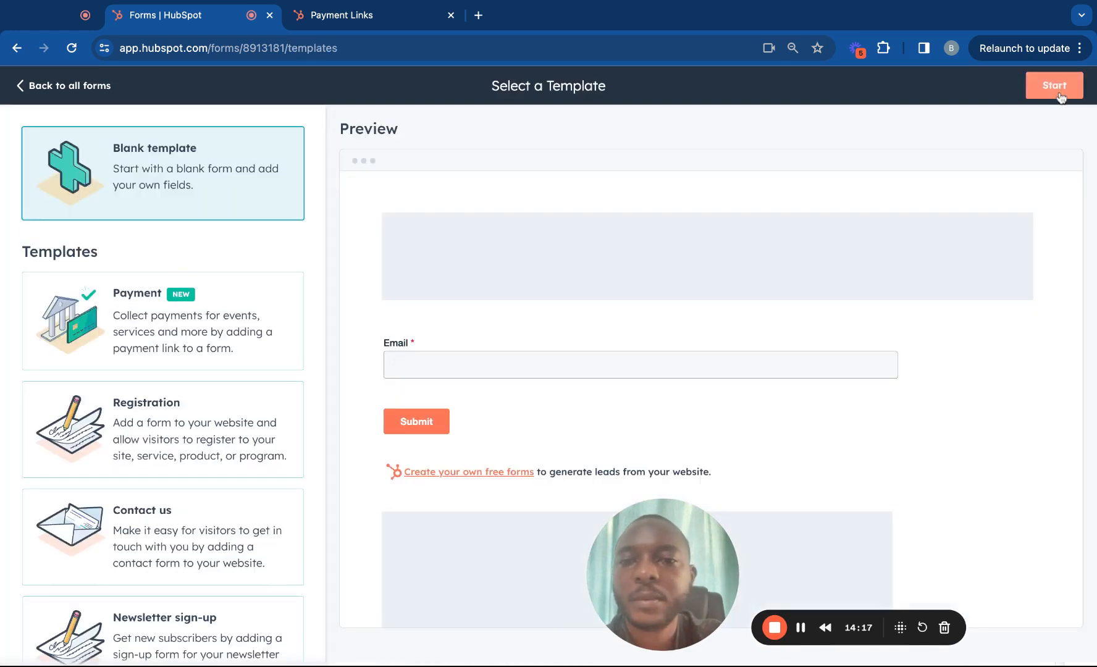
Step: Check whether the Payment template is available, create the form from the Blank template, and dismiss the guided tour
{"action": "left_click", "coordinate": [224, 323]}
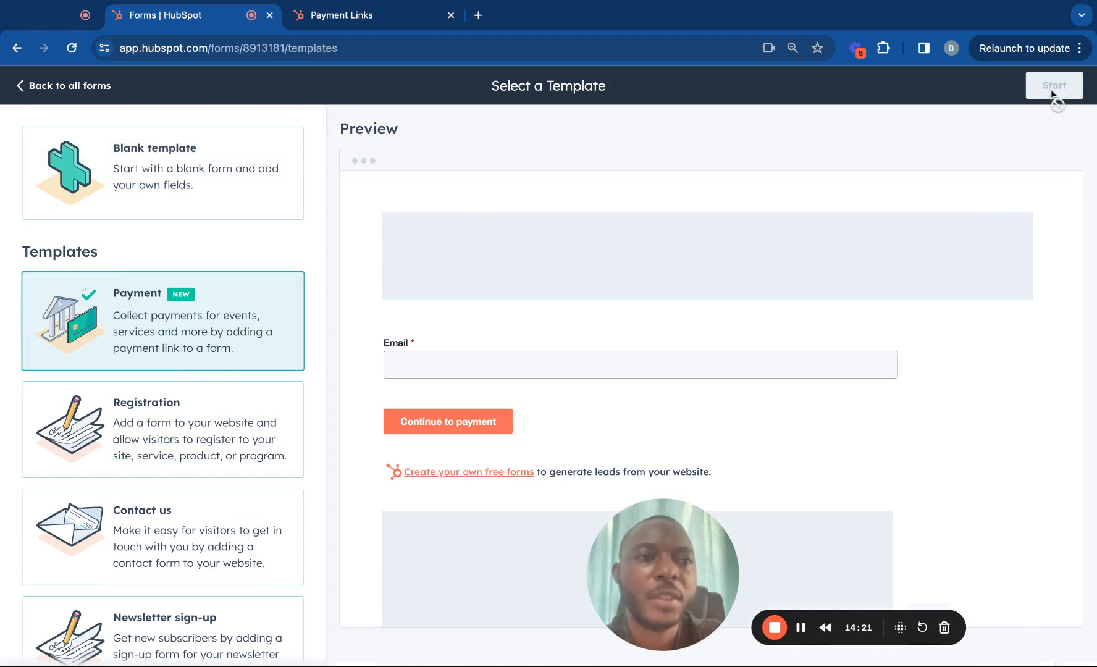
{"action": "mouse_move", "coordinate": [1050, 90]}
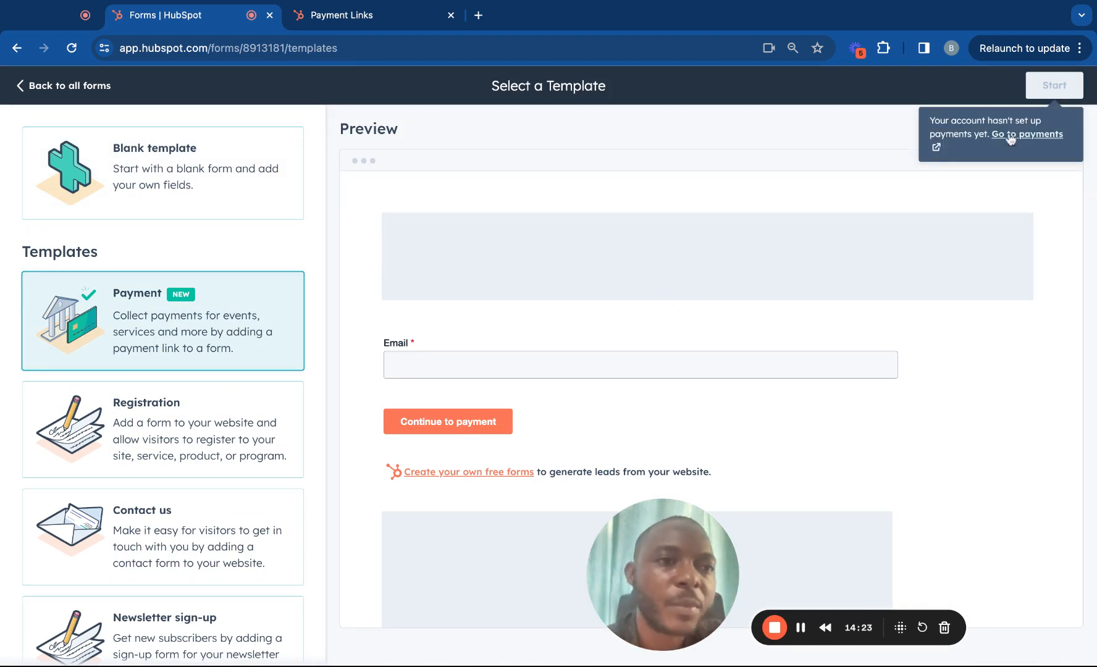
{"action": "left_click", "coordinate": [249, 196]}
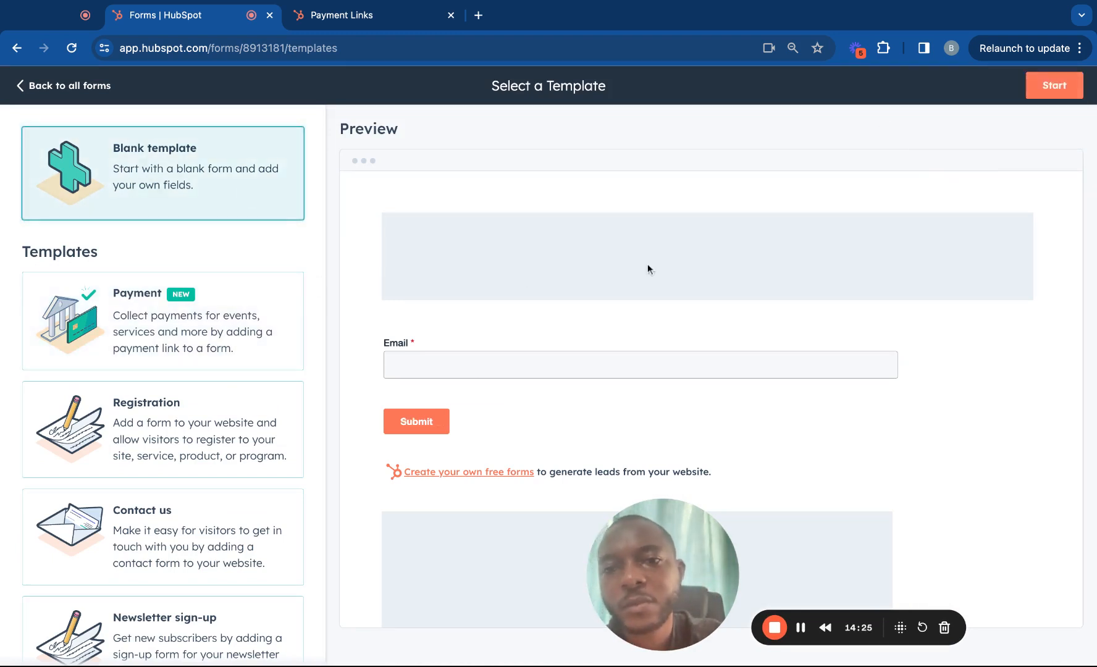
{"action": "left_click", "coordinate": [1053, 86]}
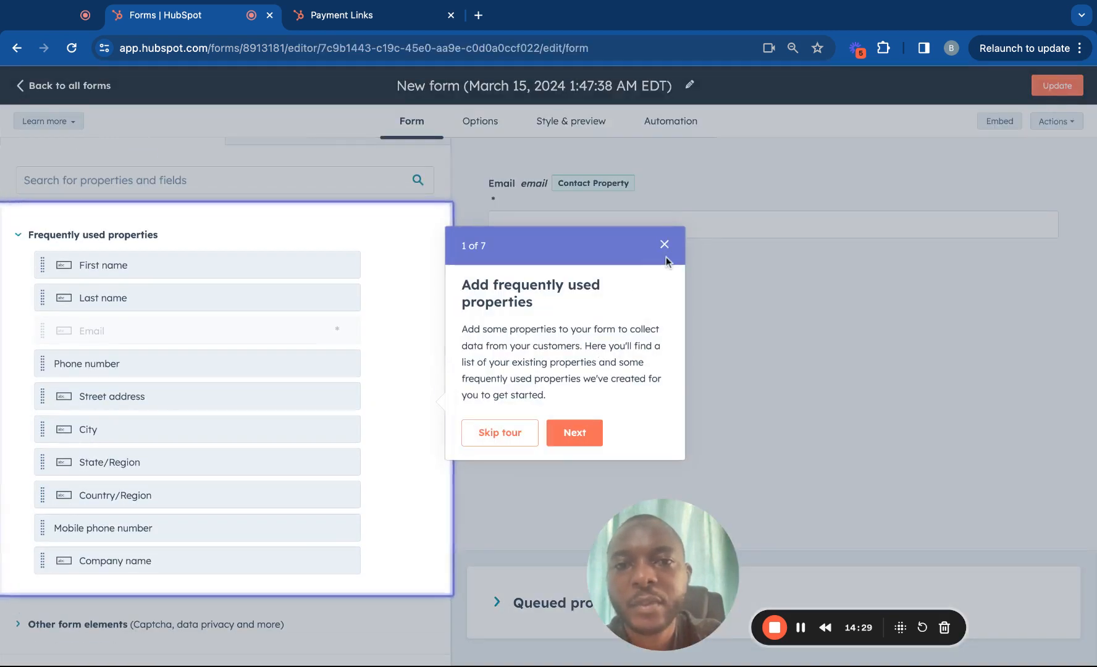
{"action": "left_click", "coordinate": [664, 245]}
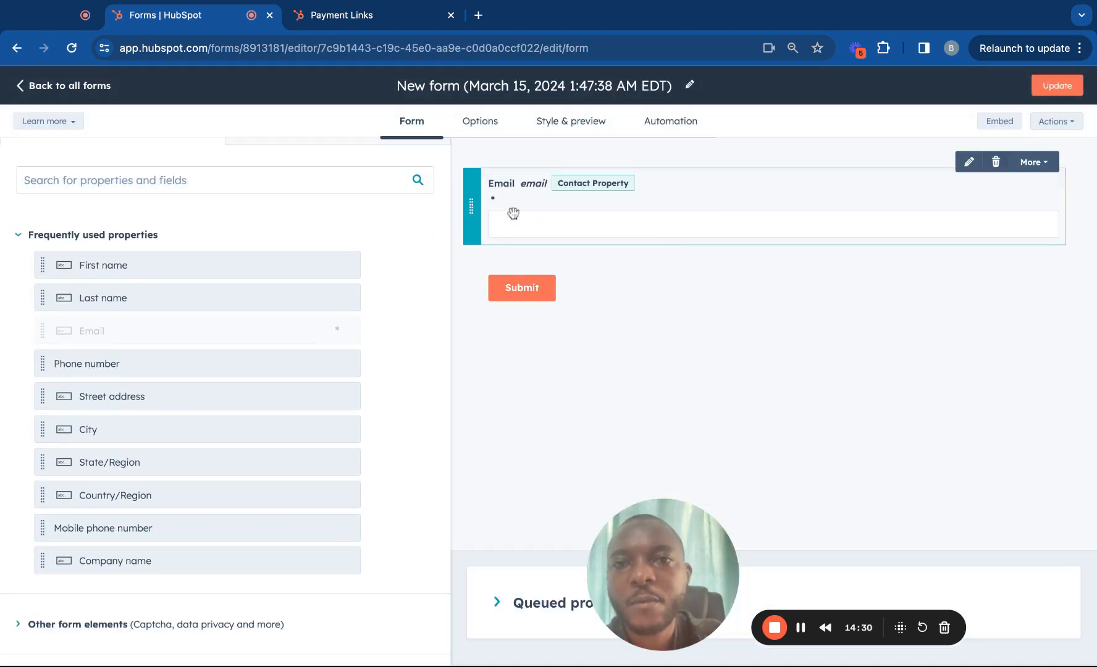
Step: Rename the new form as "Course Subscription IT Programming C++"
{"action": "left_click", "coordinate": [511, 86]}
{"action": "type", "text": "ip"}
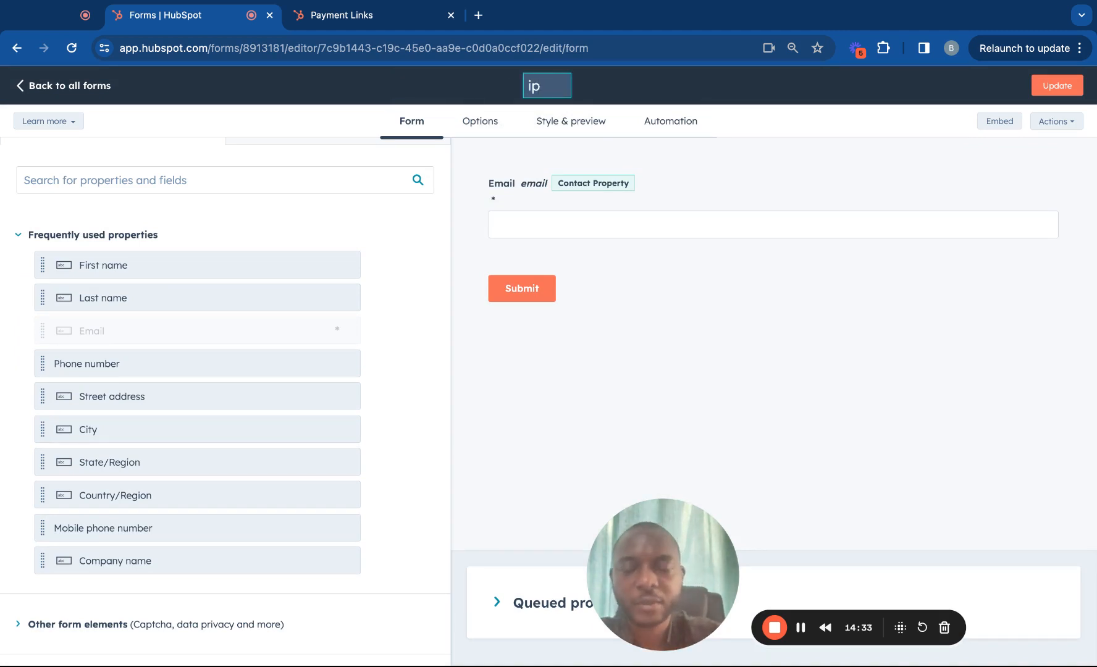
{"action": "type", "text": "hone "}
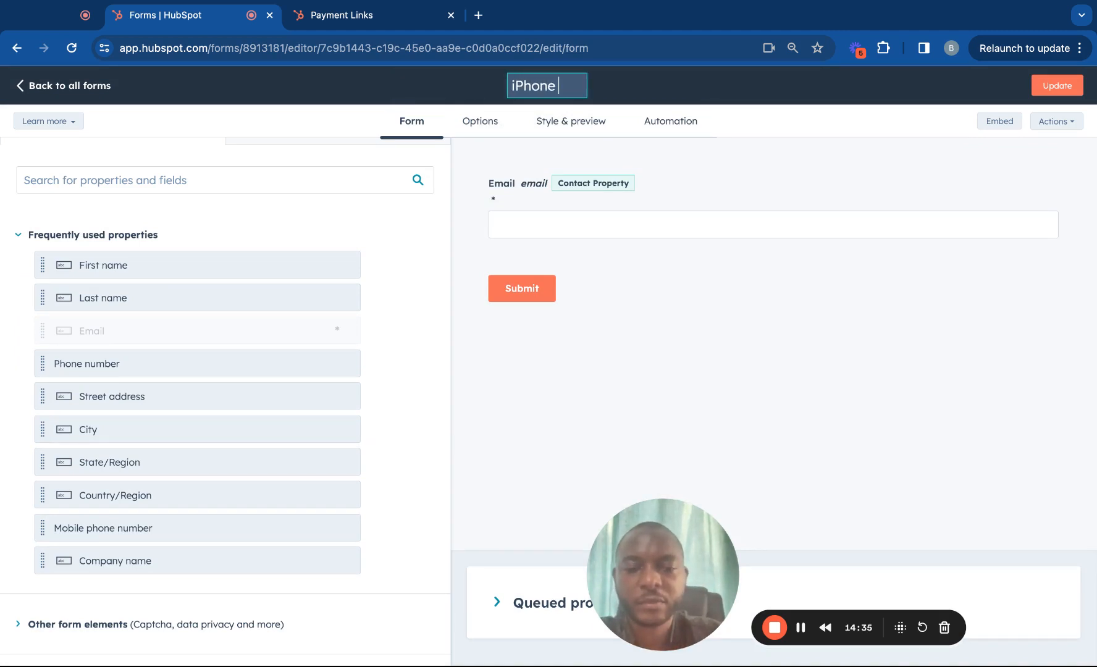
{"action": "type", "text": "PRO"}
{"action": "key", "text": "ctrl+a"}
{"action": "key", "text": "BackSpace"}
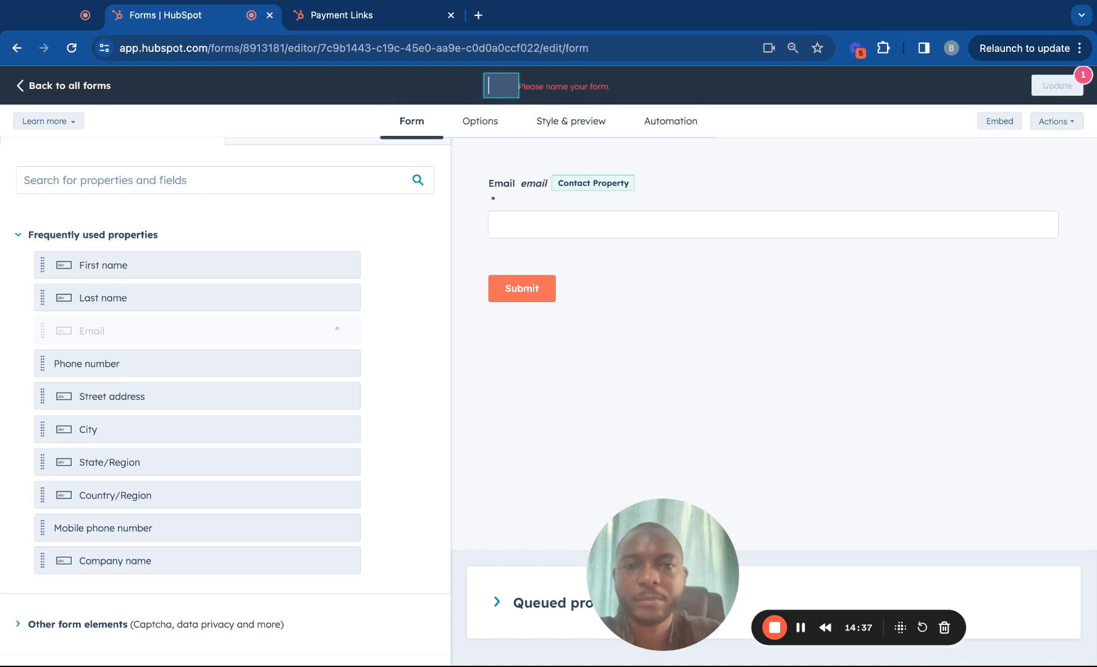
{"action": "type", "text": "Course "}
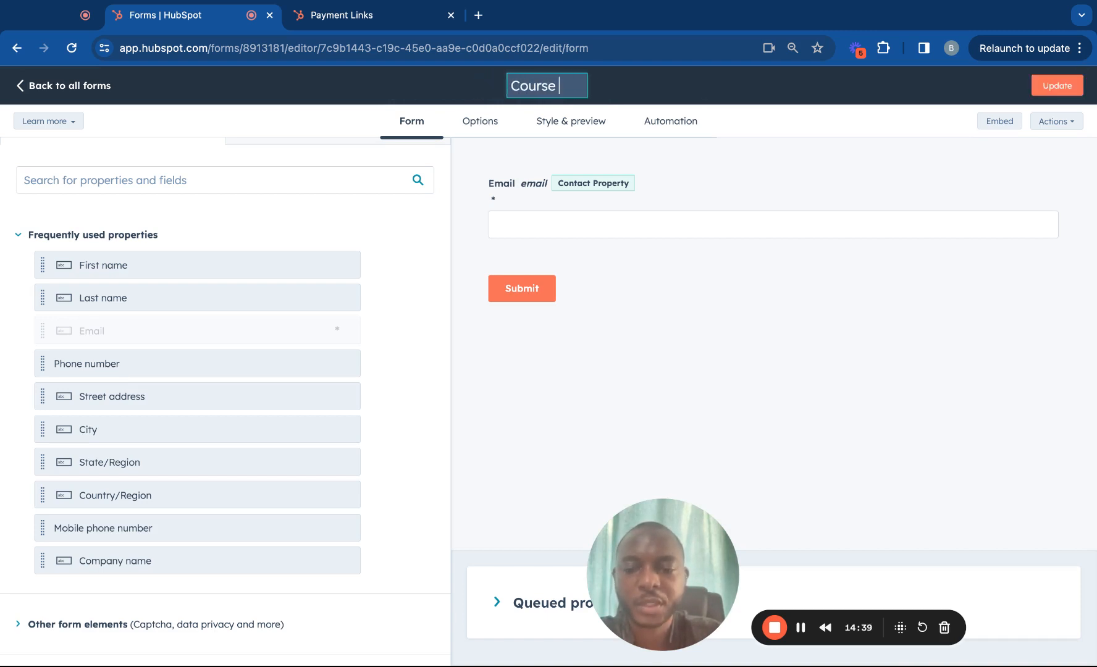
{"action": "type", "text": "Subscripto"}
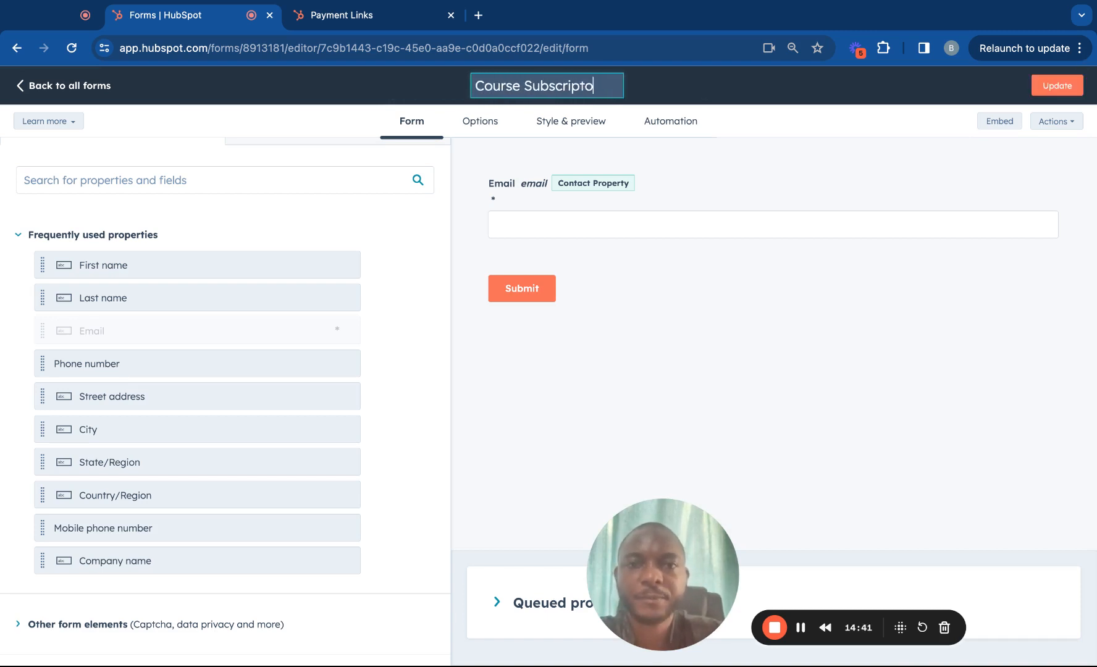
{"action": "key", "text": "BackSpace"}
{"action": "type", "text": "ion "}
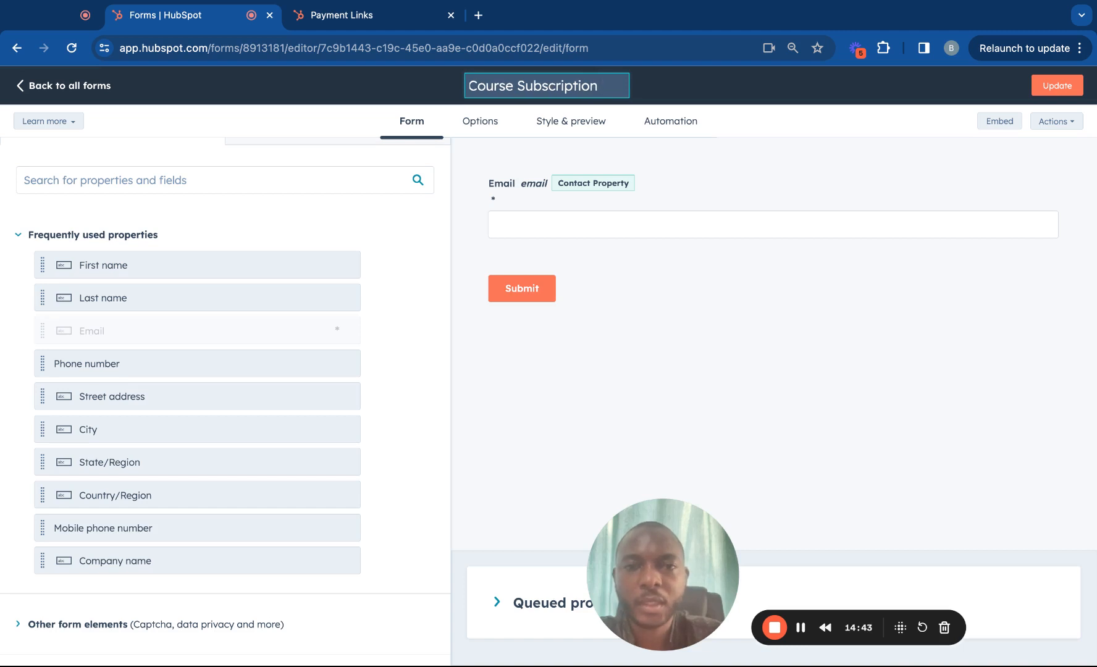
{"action": "type", "text": "IT"}
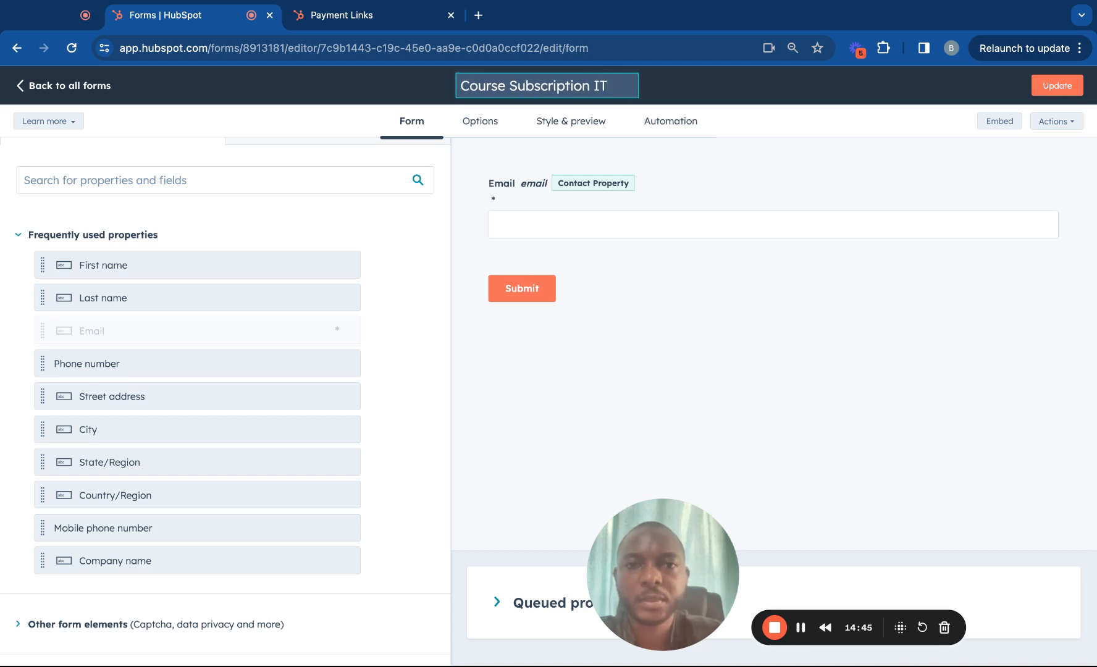
{"action": "type", "text": " Pr"}
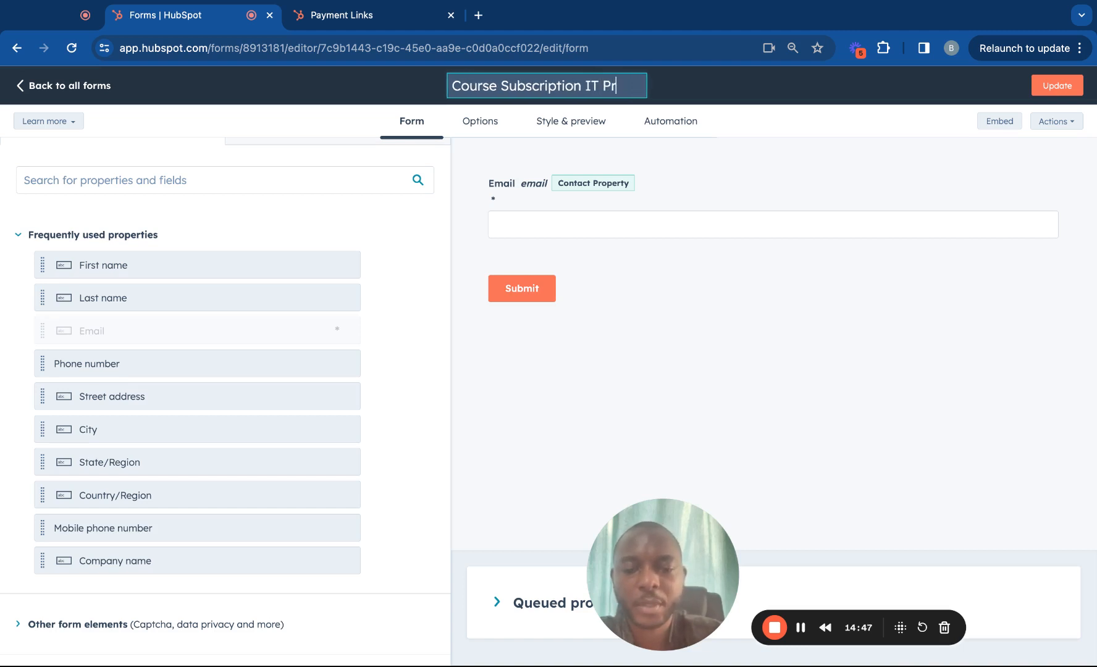
{"action": "type", "text": "ogramming "}
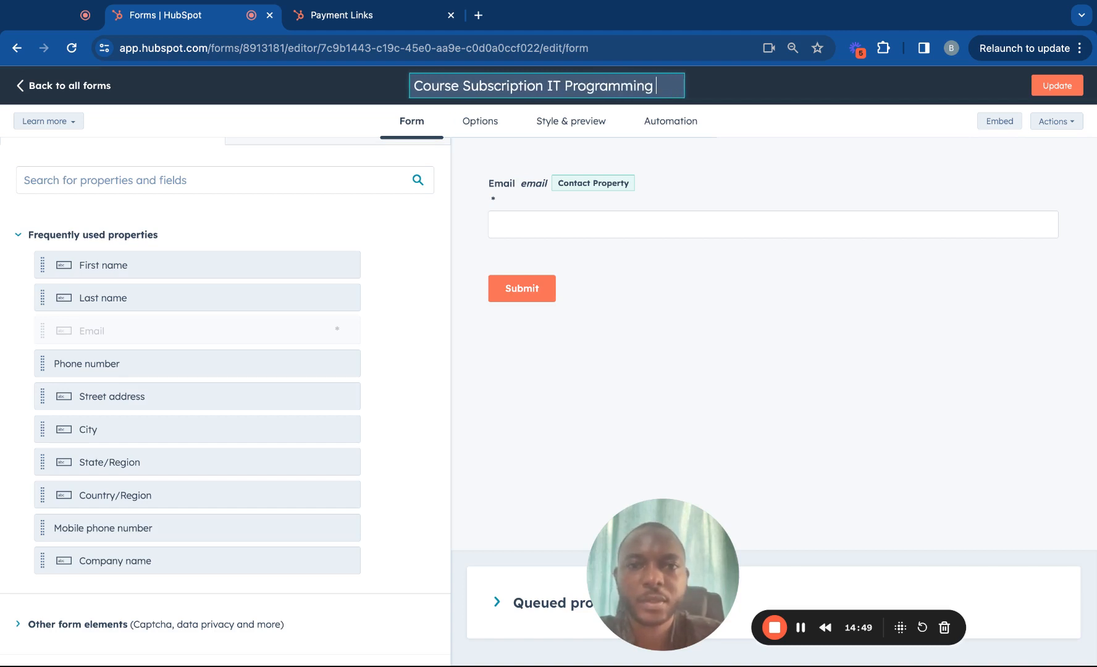
{"action": "type", "text": "C++"}
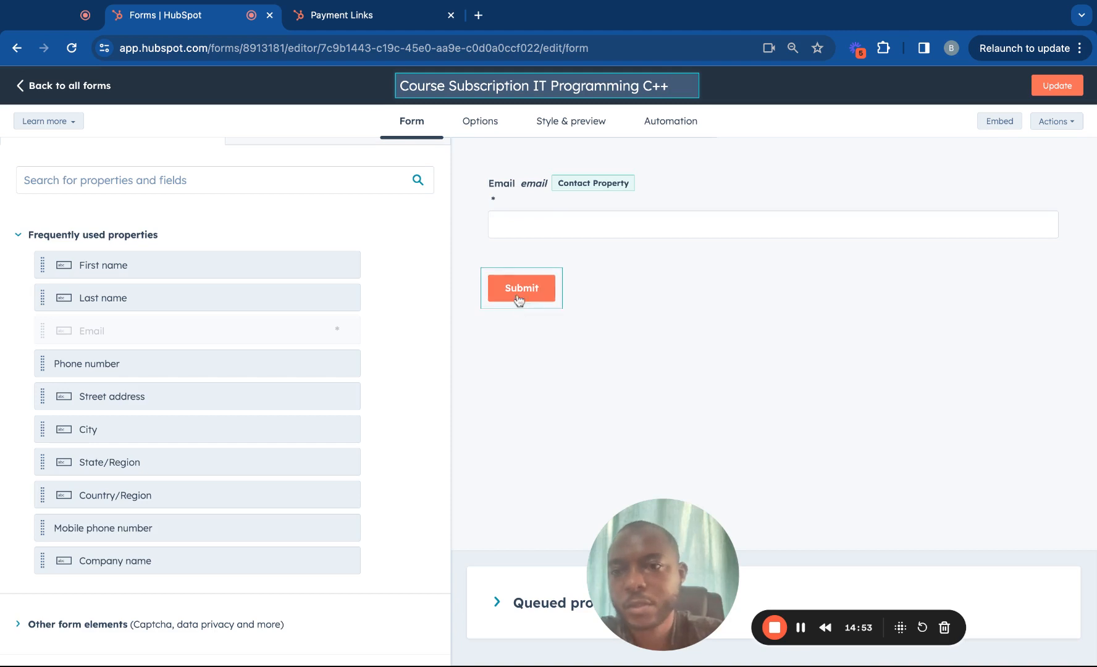
Step: Review the form's submission, lifecycle stage, notification and language options, and return to the form's field layout
{"action": "left_click", "coordinate": [475, 126]}
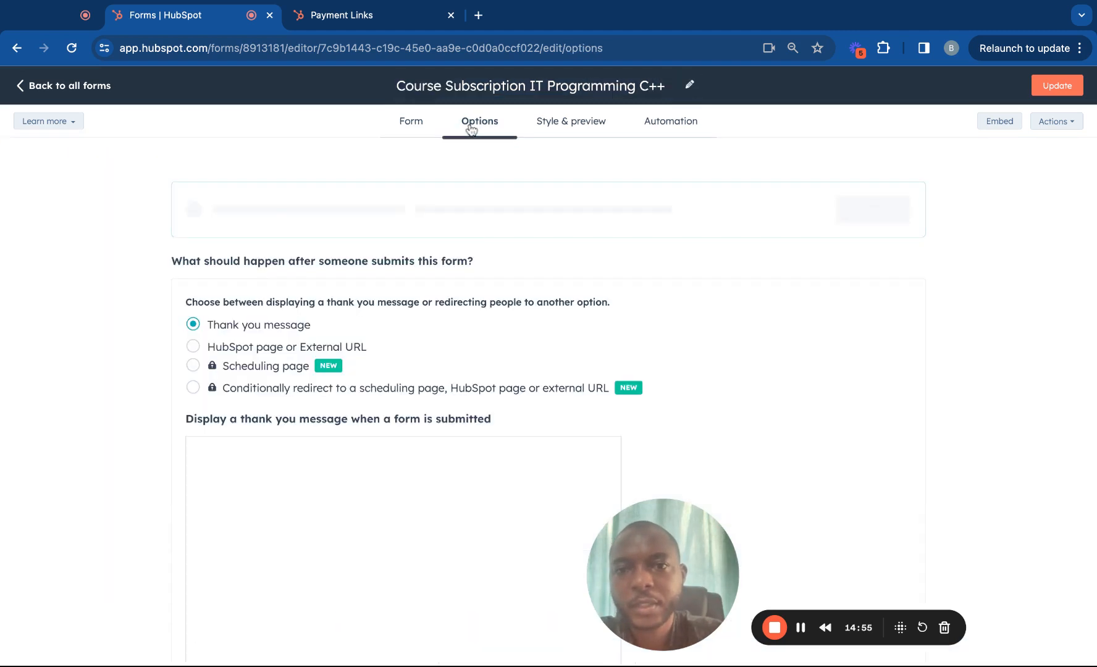
{"action": "scroll", "coordinate": [383, 326], "scroll_direction": "down", "scroll_amount": 2}
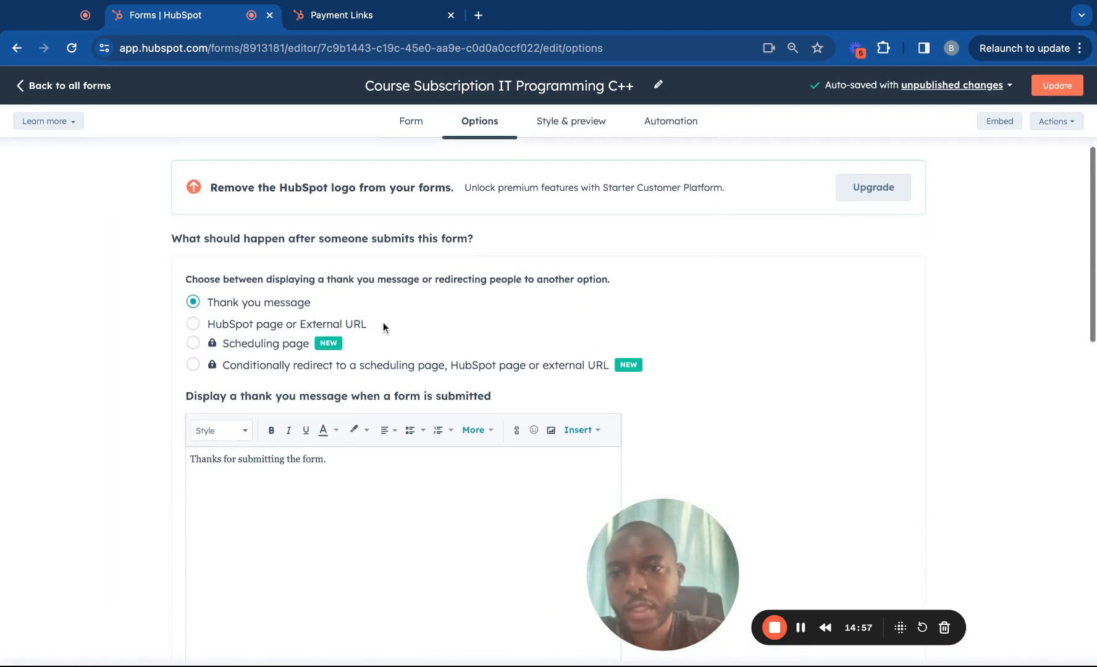
{"action": "scroll", "coordinate": [383, 321], "scroll_direction": "down", "scroll_amount": 1}
{"action": "scroll", "coordinate": [321, 272], "scroll_direction": "down", "scroll_amount": 20}
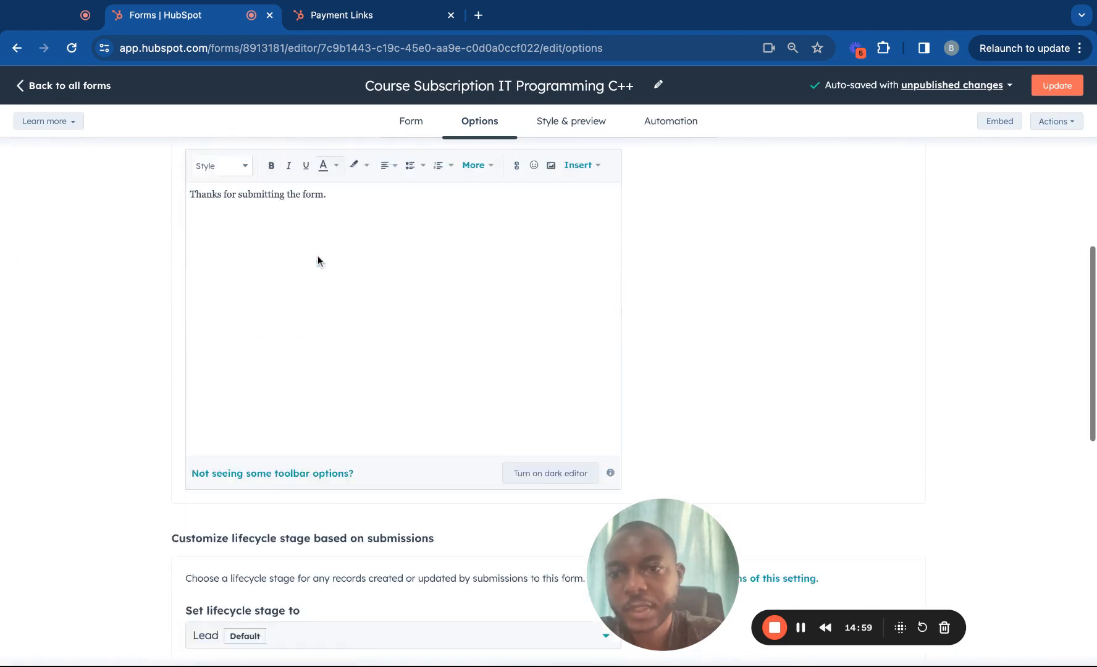
{"action": "scroll", "coordinate": [318, 260], "scroll_direction": "down", "scroll_amount": 2}
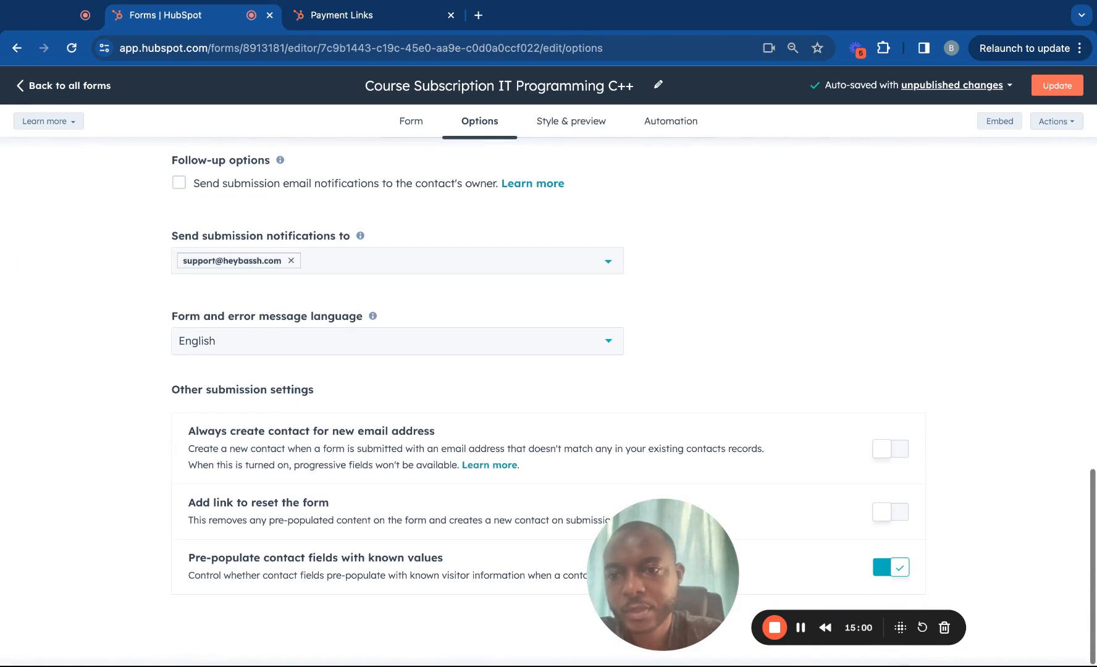
{"action": "scroll", "coordinate": [318, 260], "scroll_direction": "up", "scroll_amount": 8}
{"action": "scroll", "coordinate": [548, 395], "scroll_direction": "up", "scroll_amount": 10}
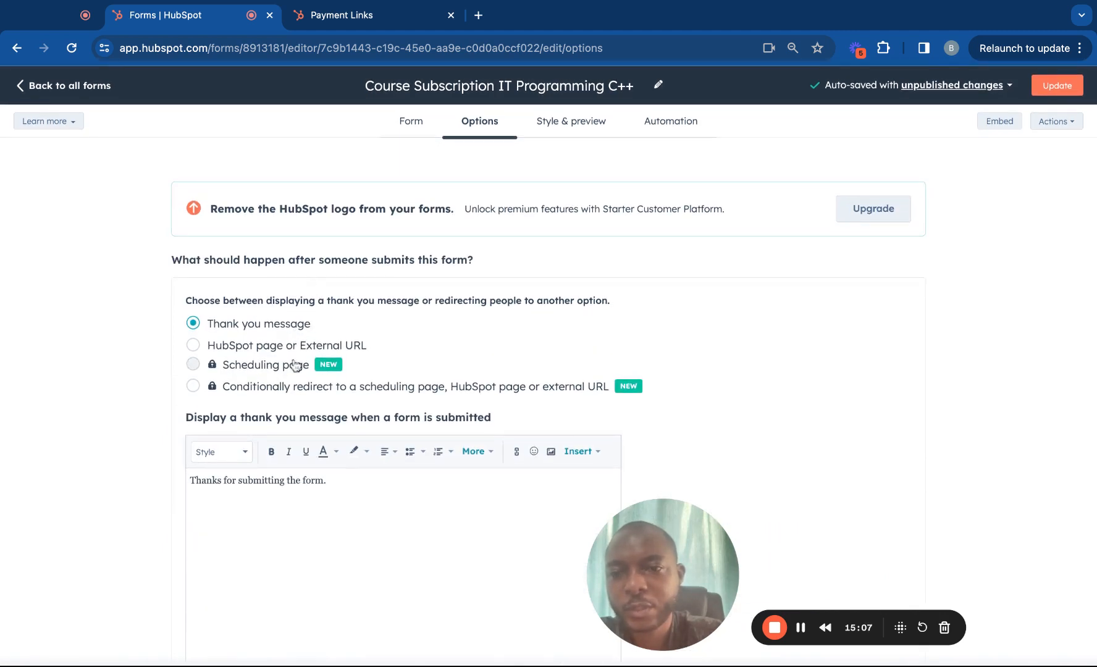
{"action": "left_click", "coordinate": [547, 127]}
{"action": "left_click", "coordinate": [409, 122]}
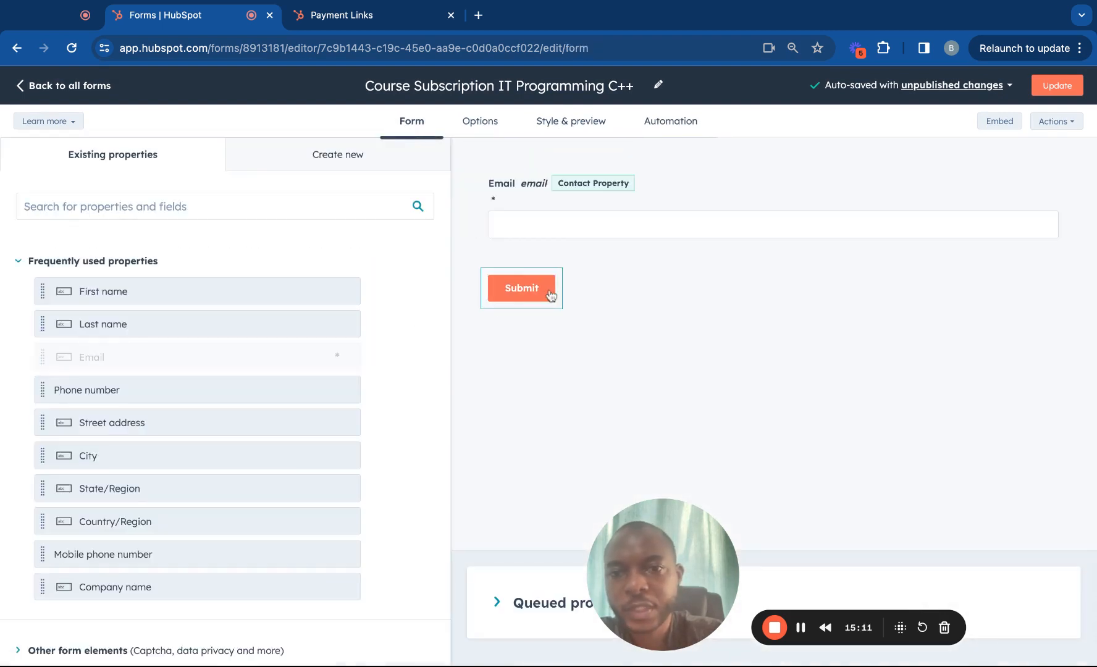
Step: Set the form's post-submission action to HubSpot page or External URL and check the redirect location choices
{"action": "left_click", "coordinate": [481, 124]}
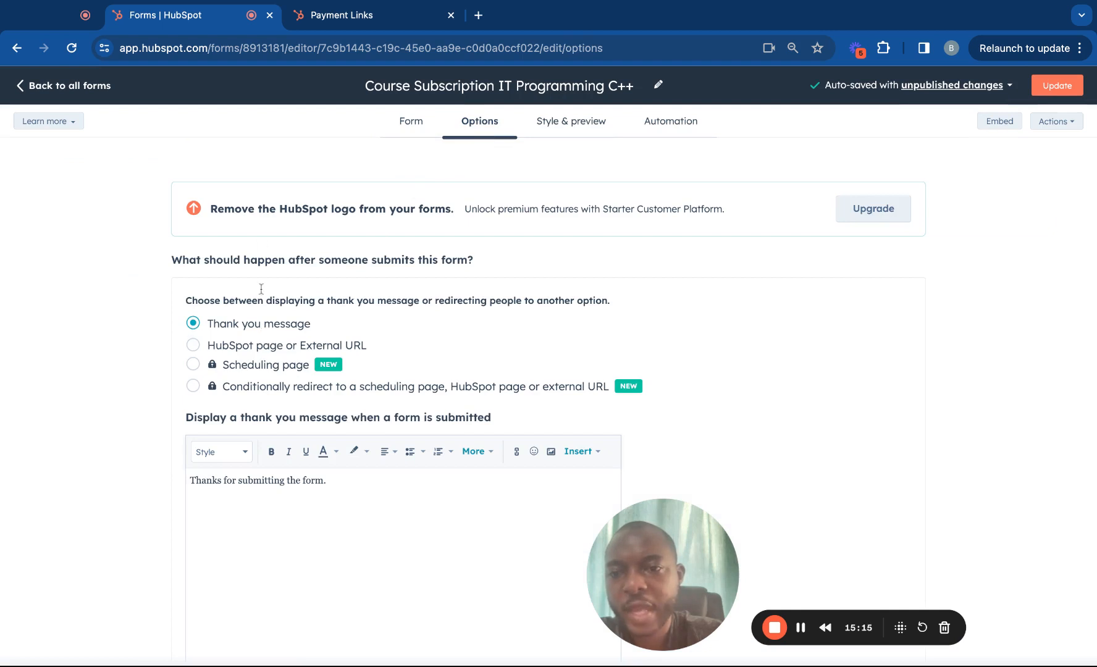
{"action": "scroll", "coordinate": [275, 307], "scroll_direction": "down", "scroll_amount": 2}
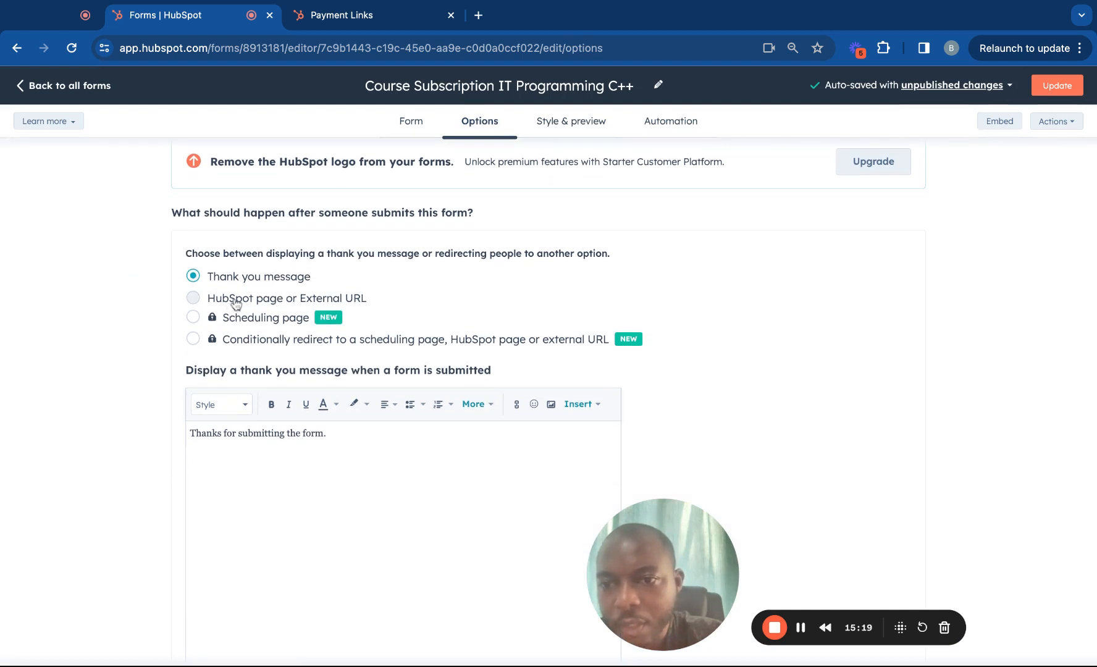
{"action": "left_click", "coordinate": [235, 301]}
{"action": "scroll", "coordinate": [247, 309], "scroll_direction": "down", "scroll_amount": 3}
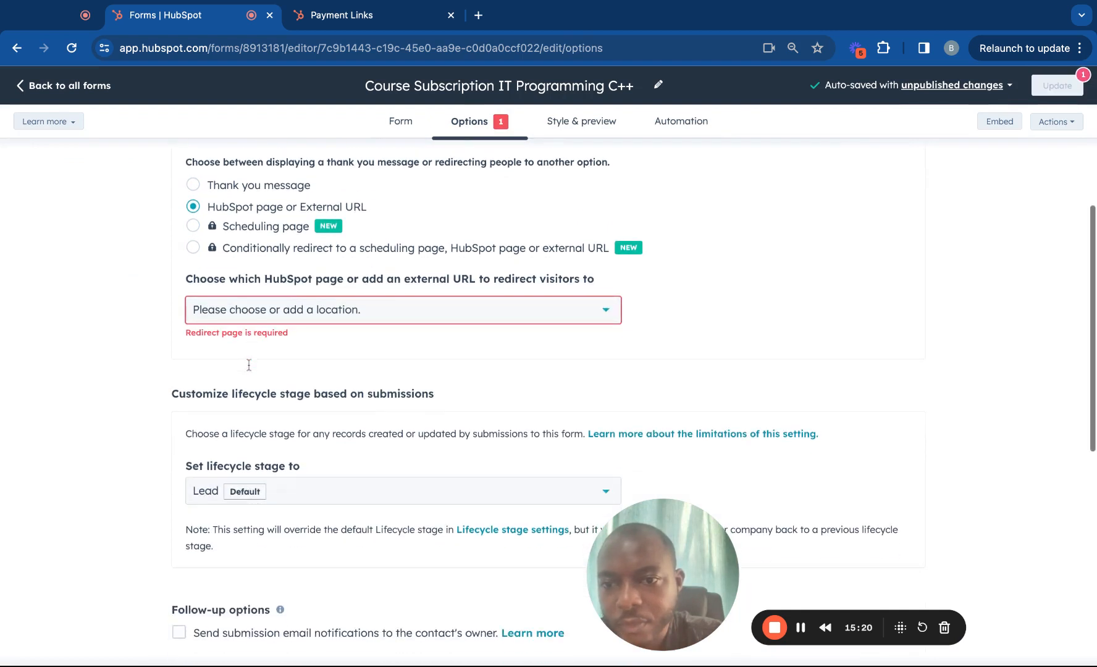
{"action": "left_click", "coordinate": [263, 314]}
{"action": "left_click", "coordinate": [180, 327]}
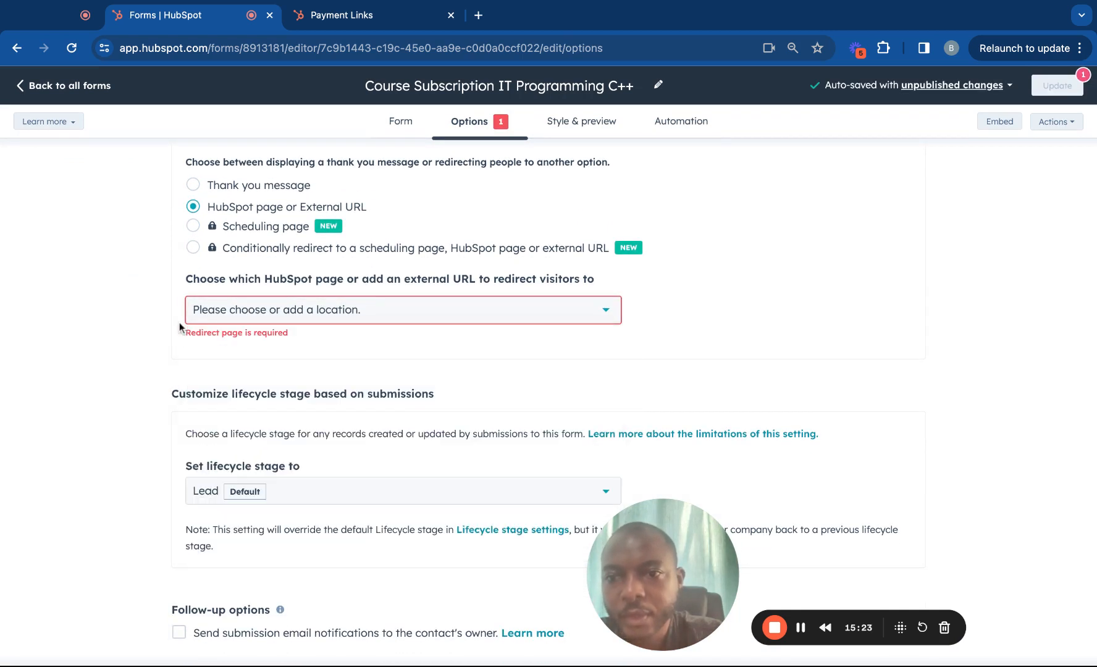
Step: Examine the redirect setting and remaining submission options, comparing them with the form's field layout
{"action": "scroll", "coordinate": [220, 278], "scroll_direction": "up", "scroll_amount": 1}
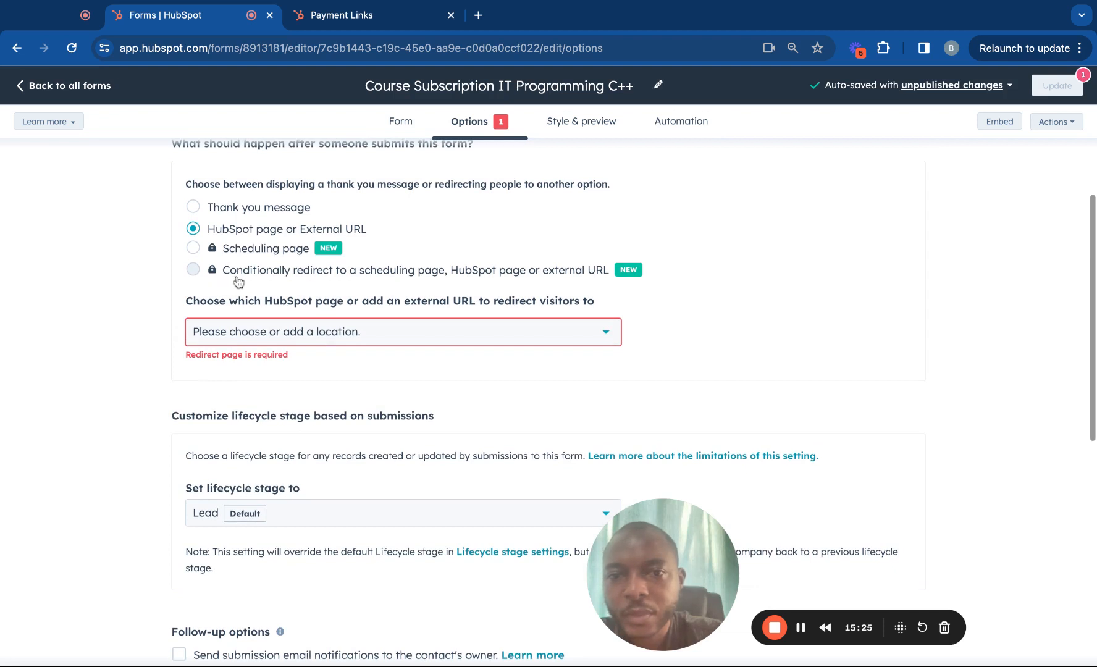
{"action": "scroll", "coordinate": [228, 280], "scroll_direction": "up", "scroll_amount": 3}
{"action": "scroll", "coordinate": [333, 365], "scroll_direction": "up", "scroll_amount": 1}
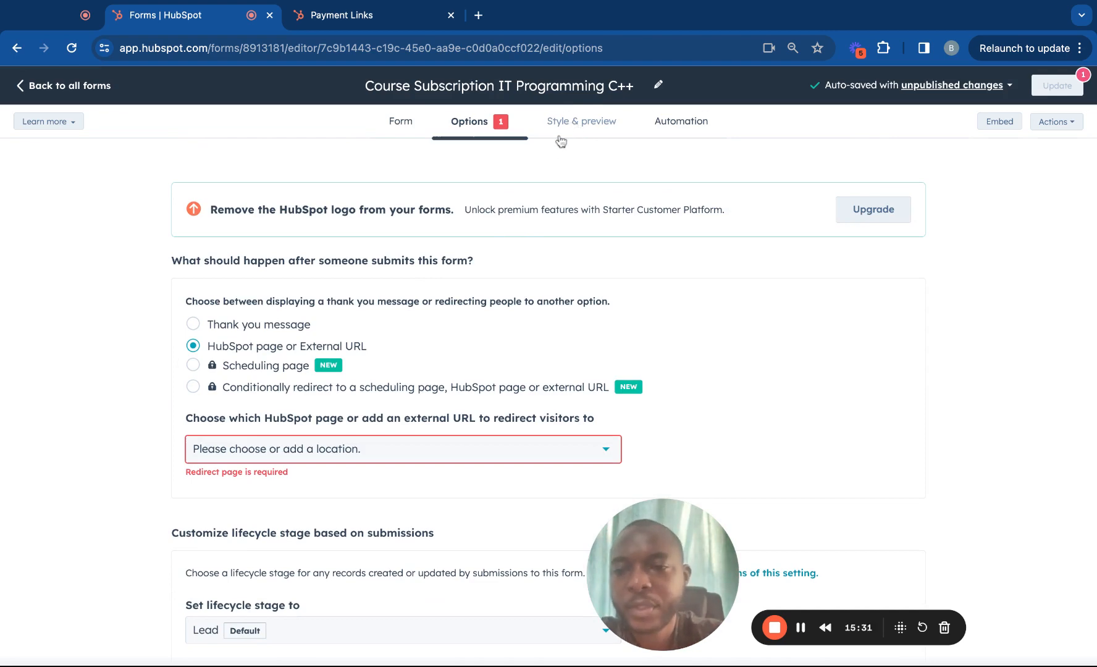
{"action": "scroll", "coordinate": [453, 338], "scroll_direction": "down", "scroll_amount": 6}
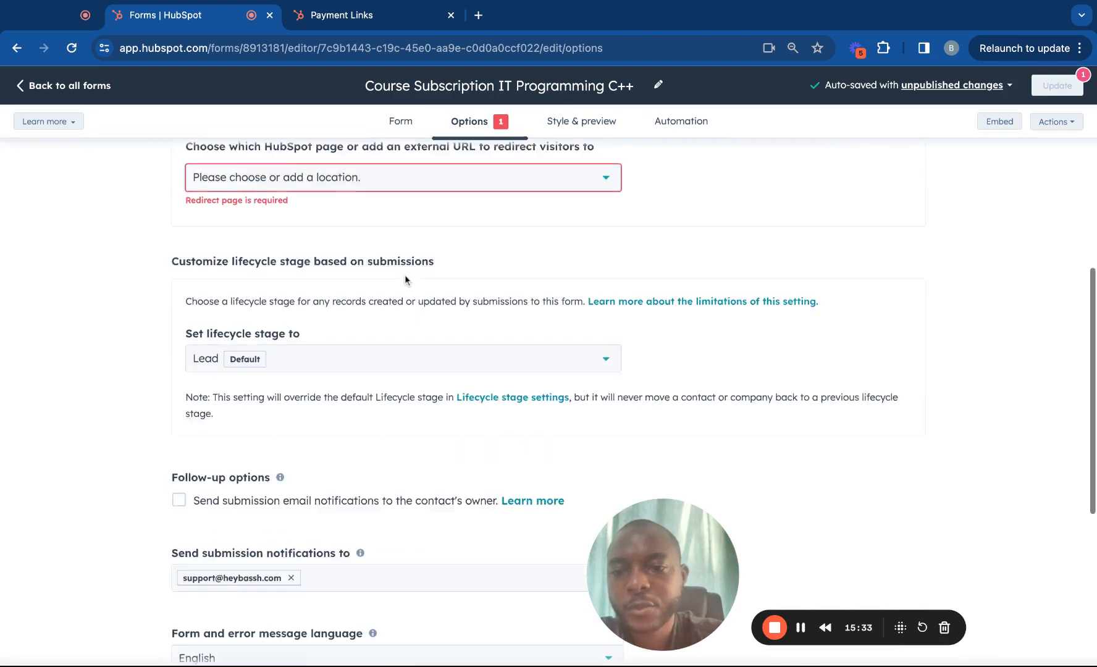
{"action": "scroll", "coordinate": [405, 274], "scroll_direction": "down", "scroll_amount": 3}
{"action": "scroll", "coordinate": [405, 274], "scroll_direction": "up", "scroll_amount": 10}
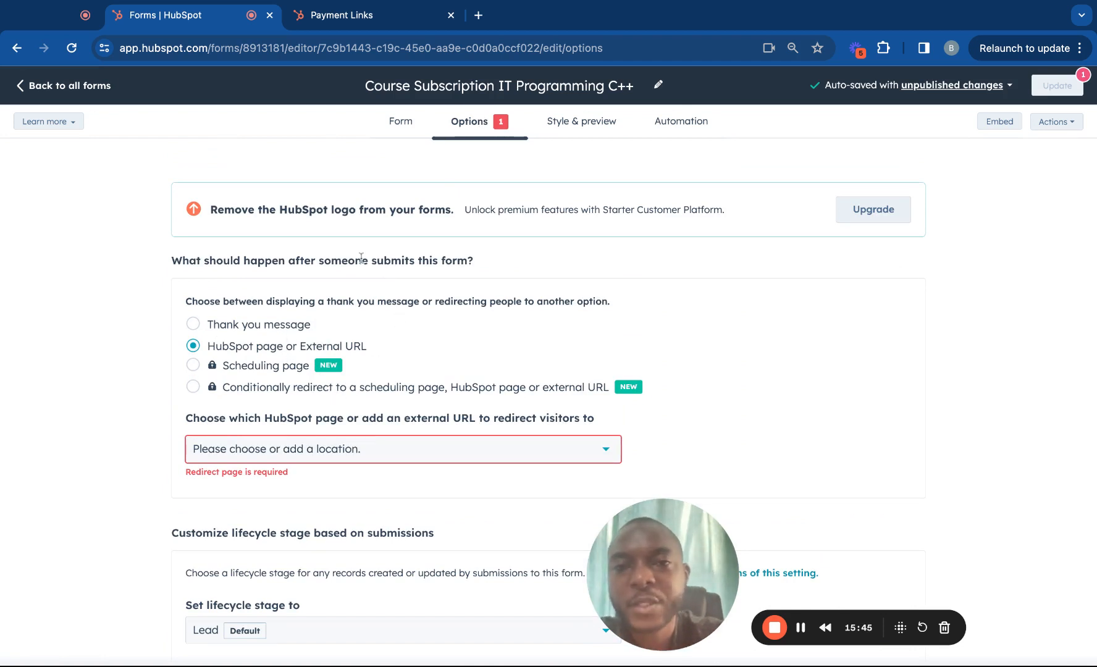
{"action": "left_click", "coordinate": [411, 124]}
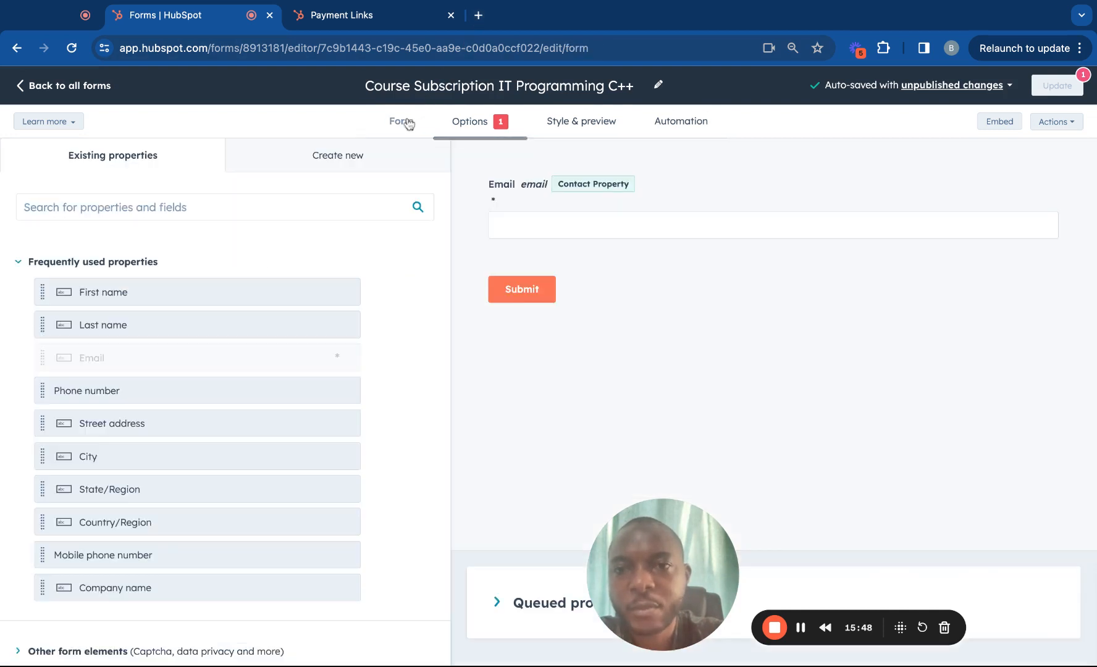
{"action": "left_click", "coordinate": [482, 126]}
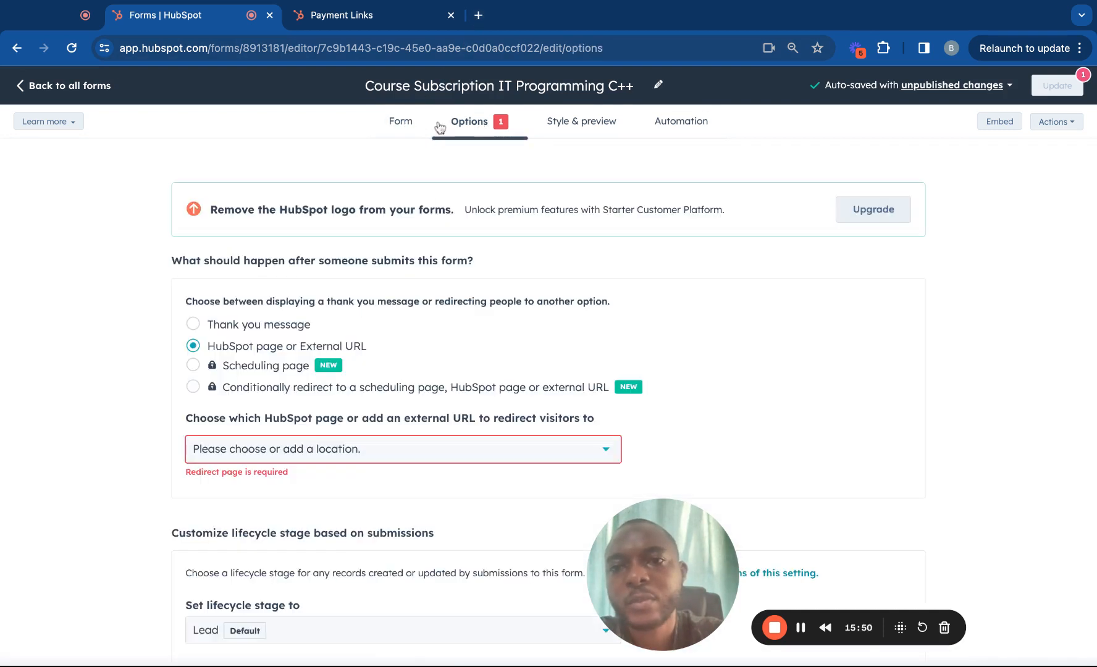
Step: Leave the form editor with unpublished changes and open the account's list of payment links
{"action": "left_click", "coordinate": [94, 90]}
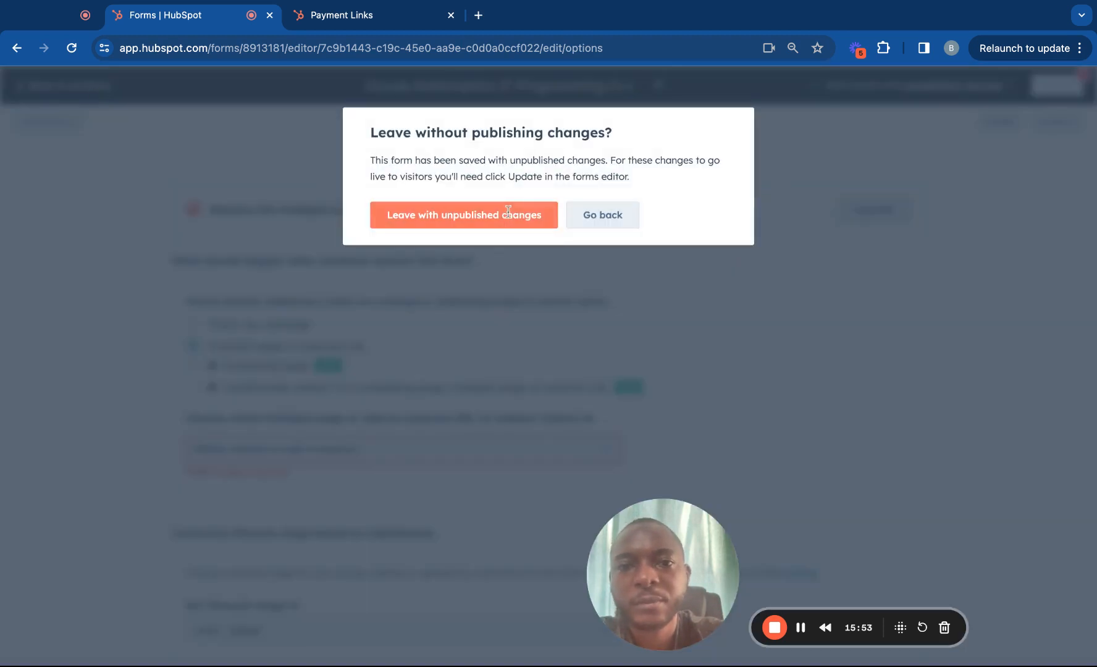
{"action": "left_click", "coordinate": [600, 214]}
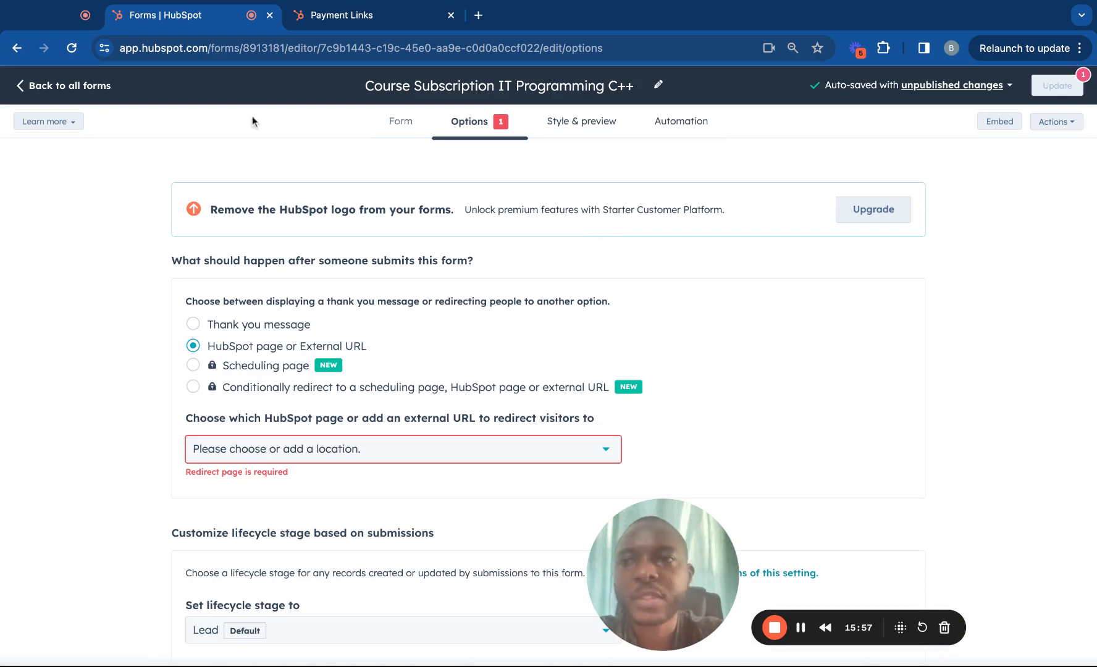
{"action": "left_click", "coordinate": [103, 94]}
{"action": "left_click", "coordinate": [442, 215]}
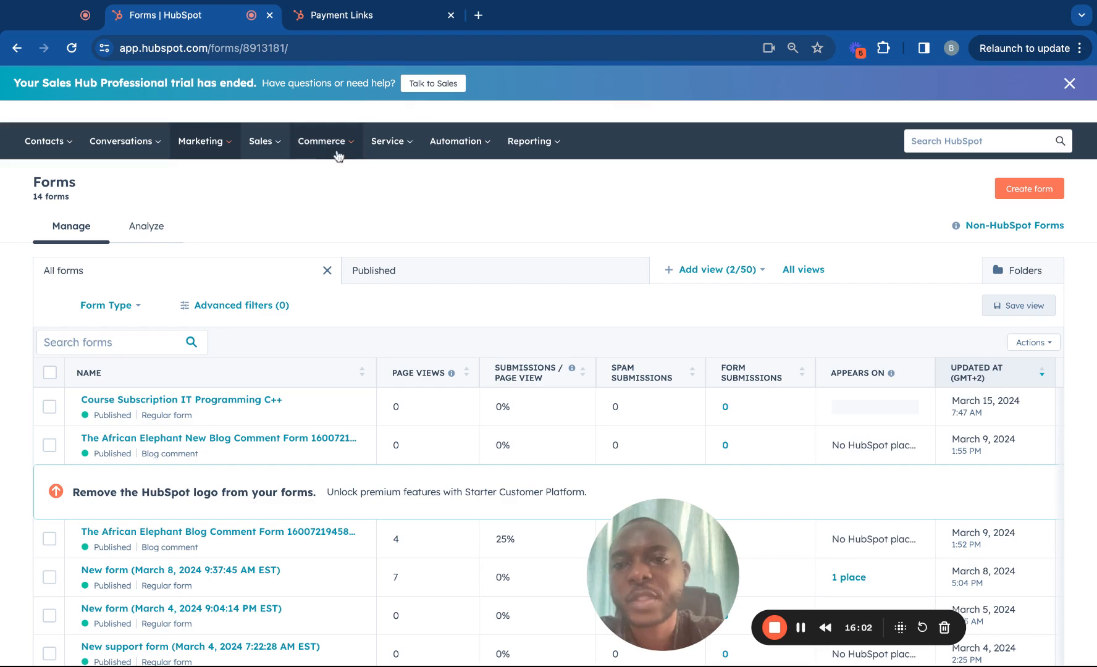
{"action": "left_click", "coordinate": [336, 148]}
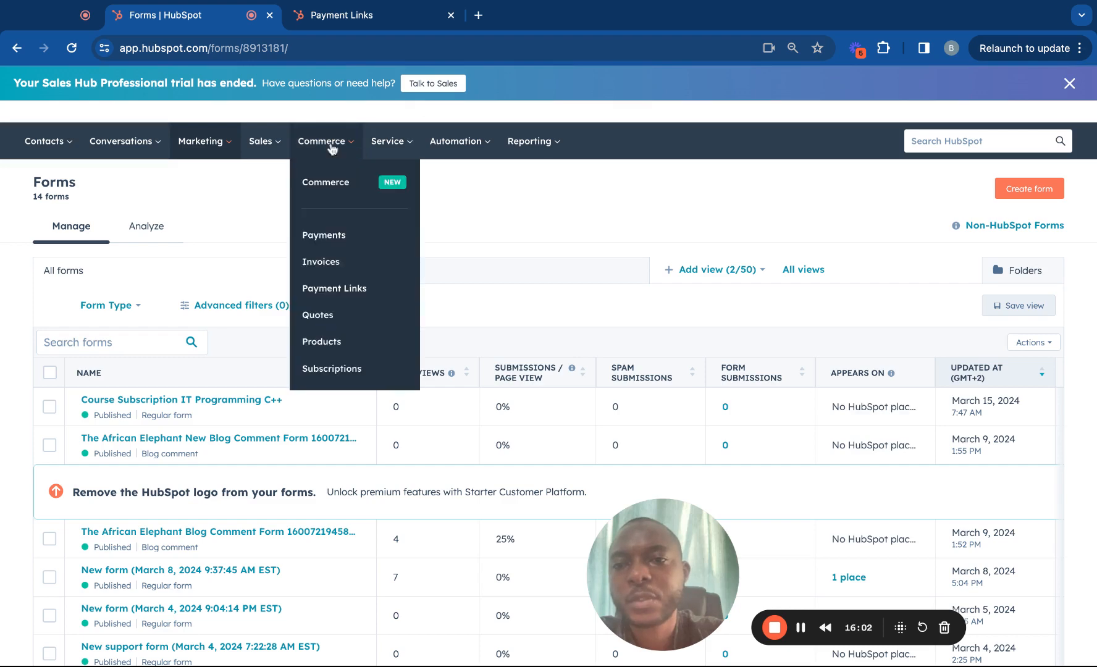
{"action": "left_click", "coordinate": [339, 289]}
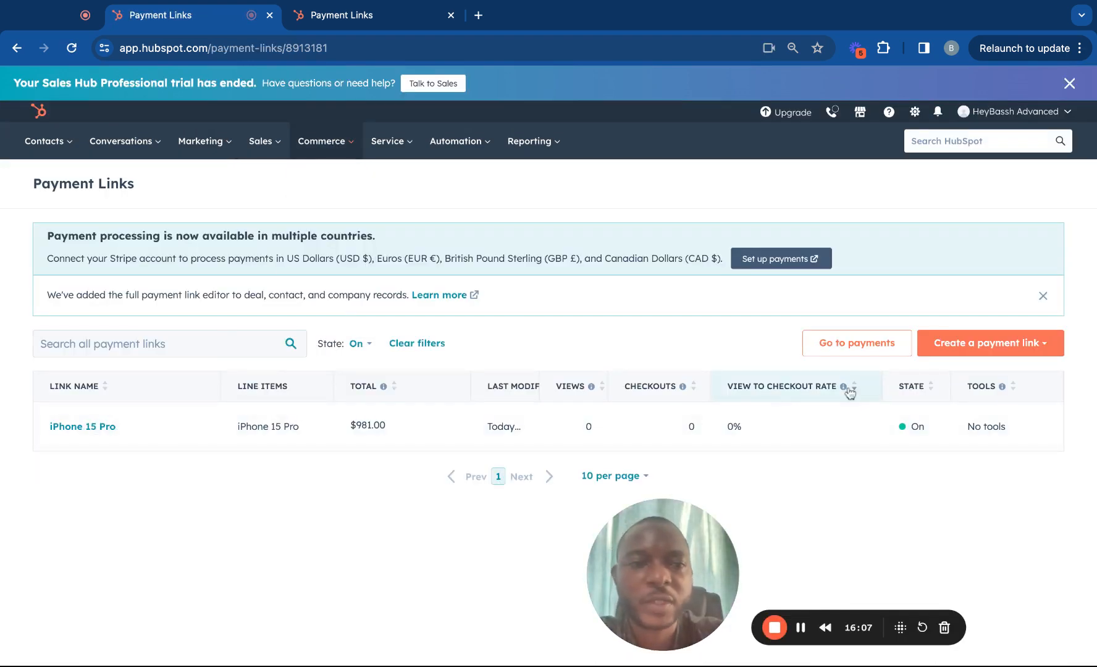
{"action": "left_click_drag", "start_coordinate": [712, 520], "coordinate": [667, 494]}
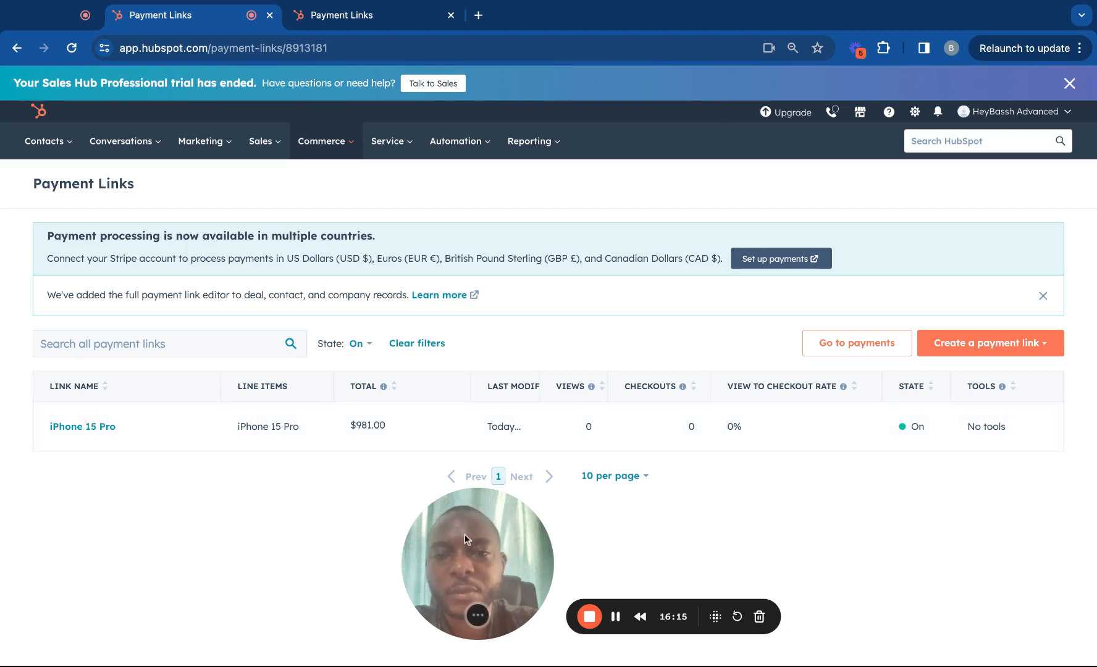
{"action": "left_click_drag", "start_coordinate": [464, 534], "coordinate": [370, 505]}
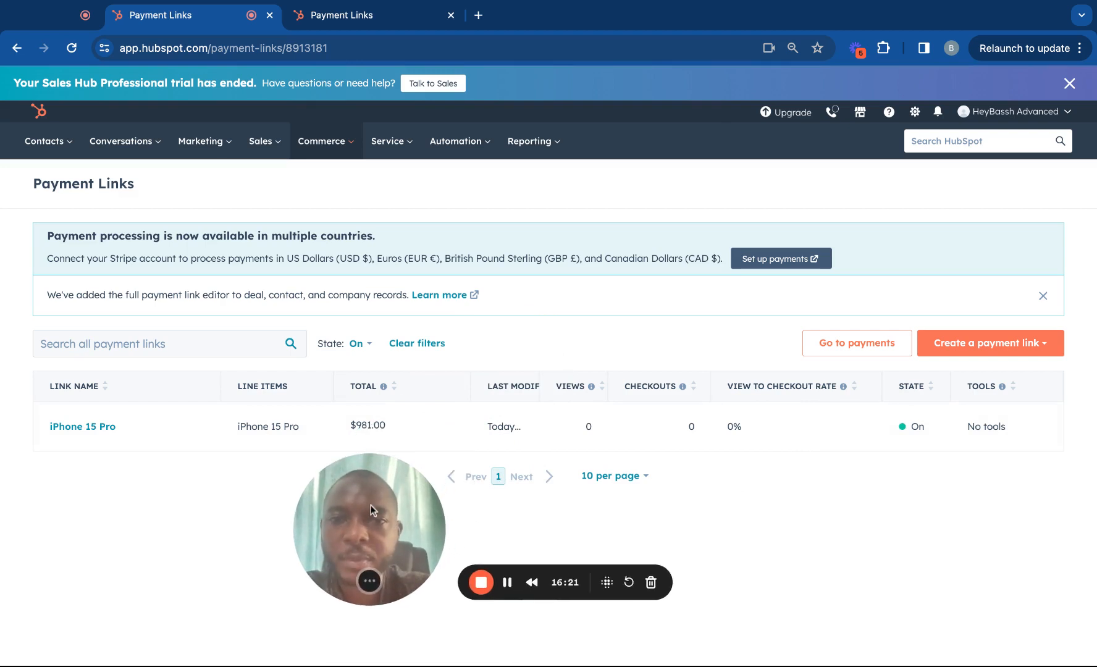